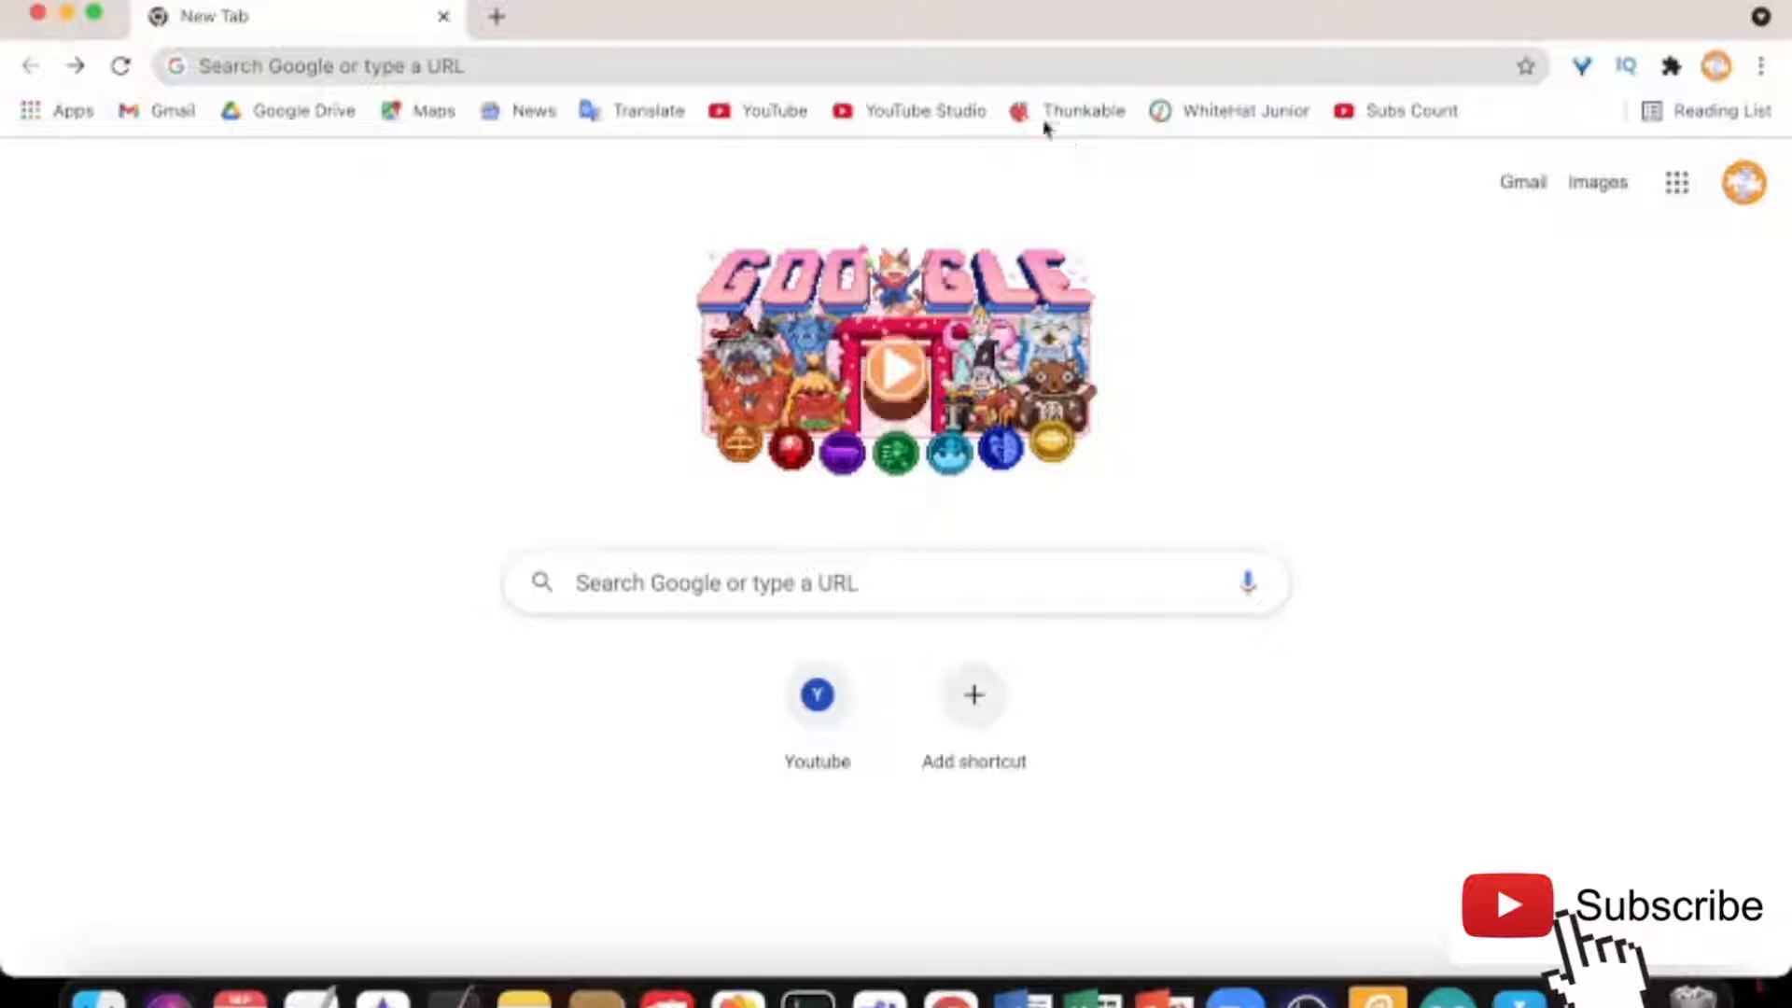
# Run a Google search for 'canva' from the Chrome address bar
pyautogui.click(652, 66)
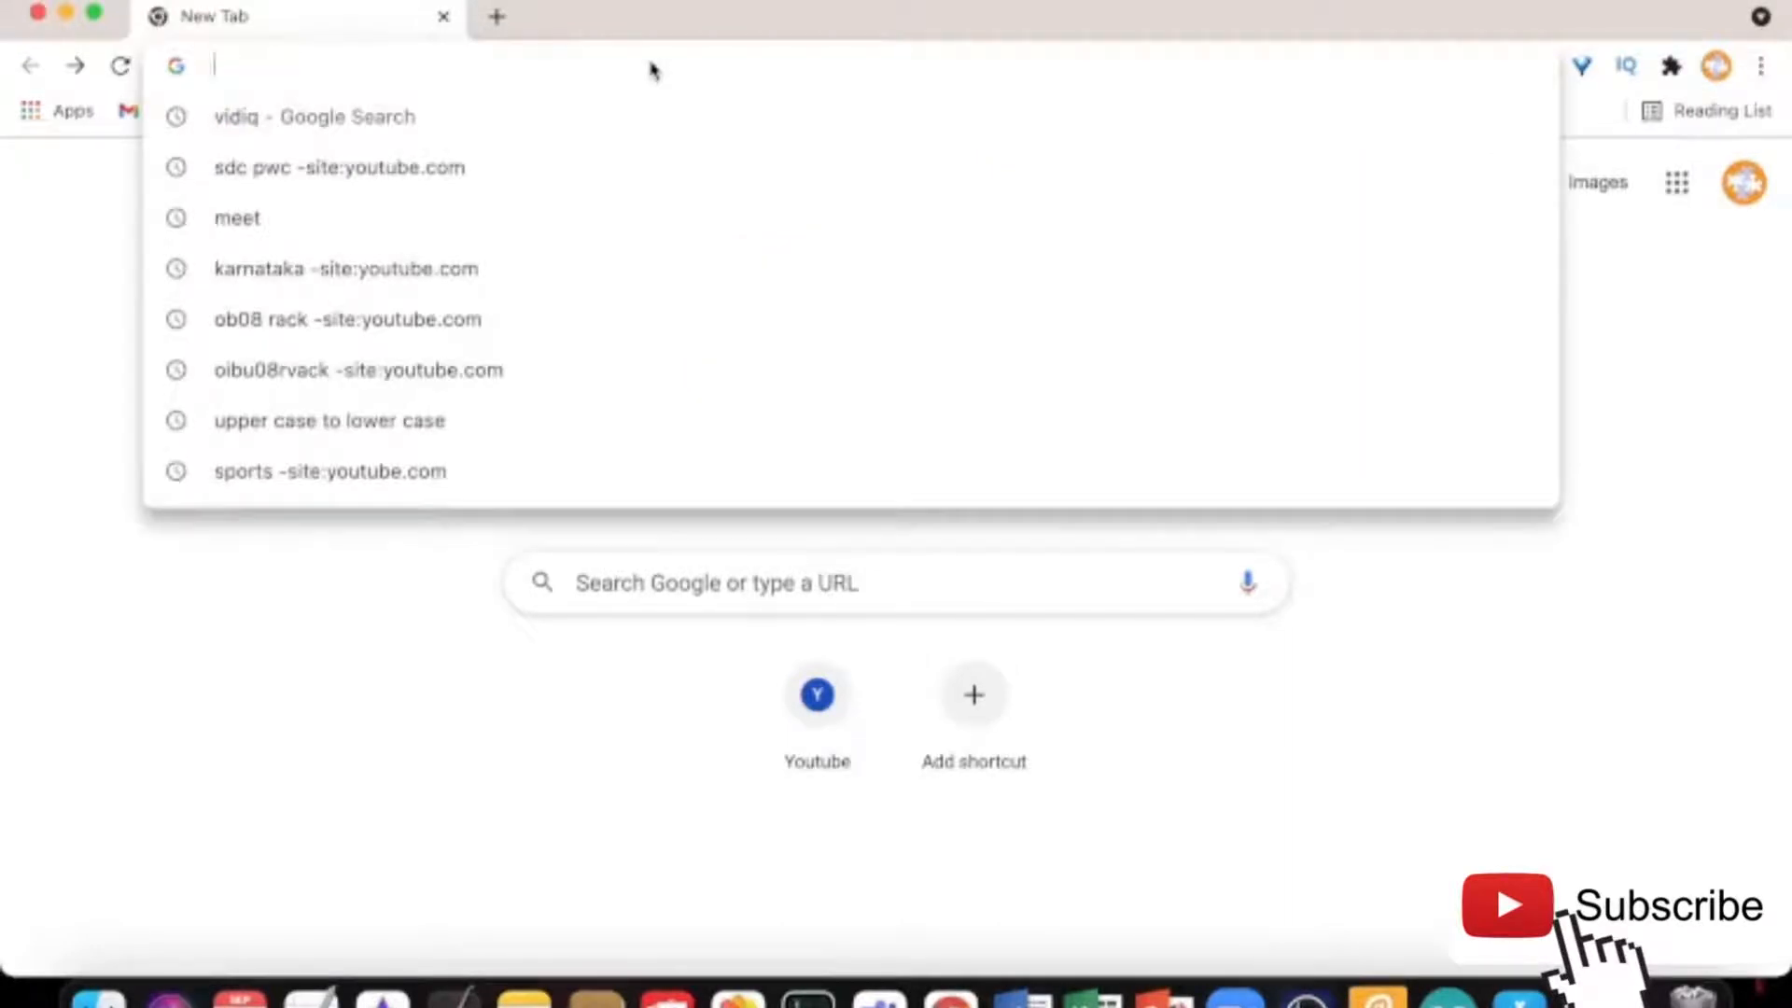
pyautogui.write('canva')
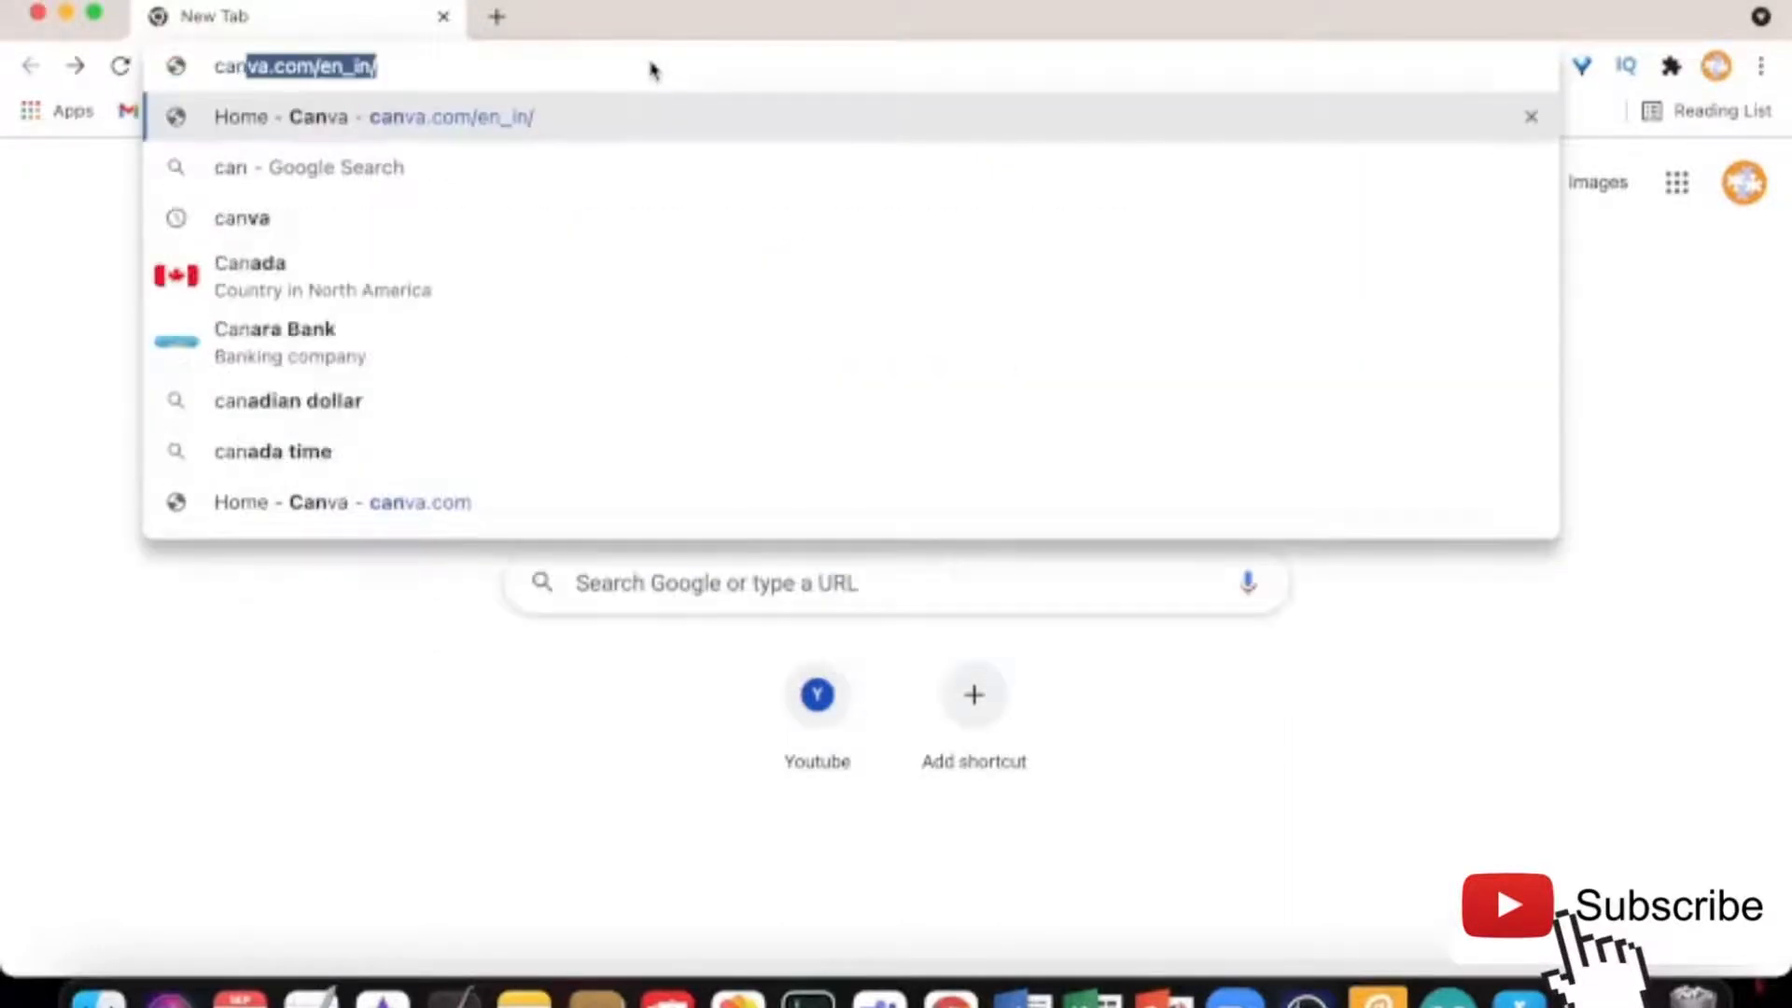
pyautogui.press('BackSpace')
pyautogui.press('Return')
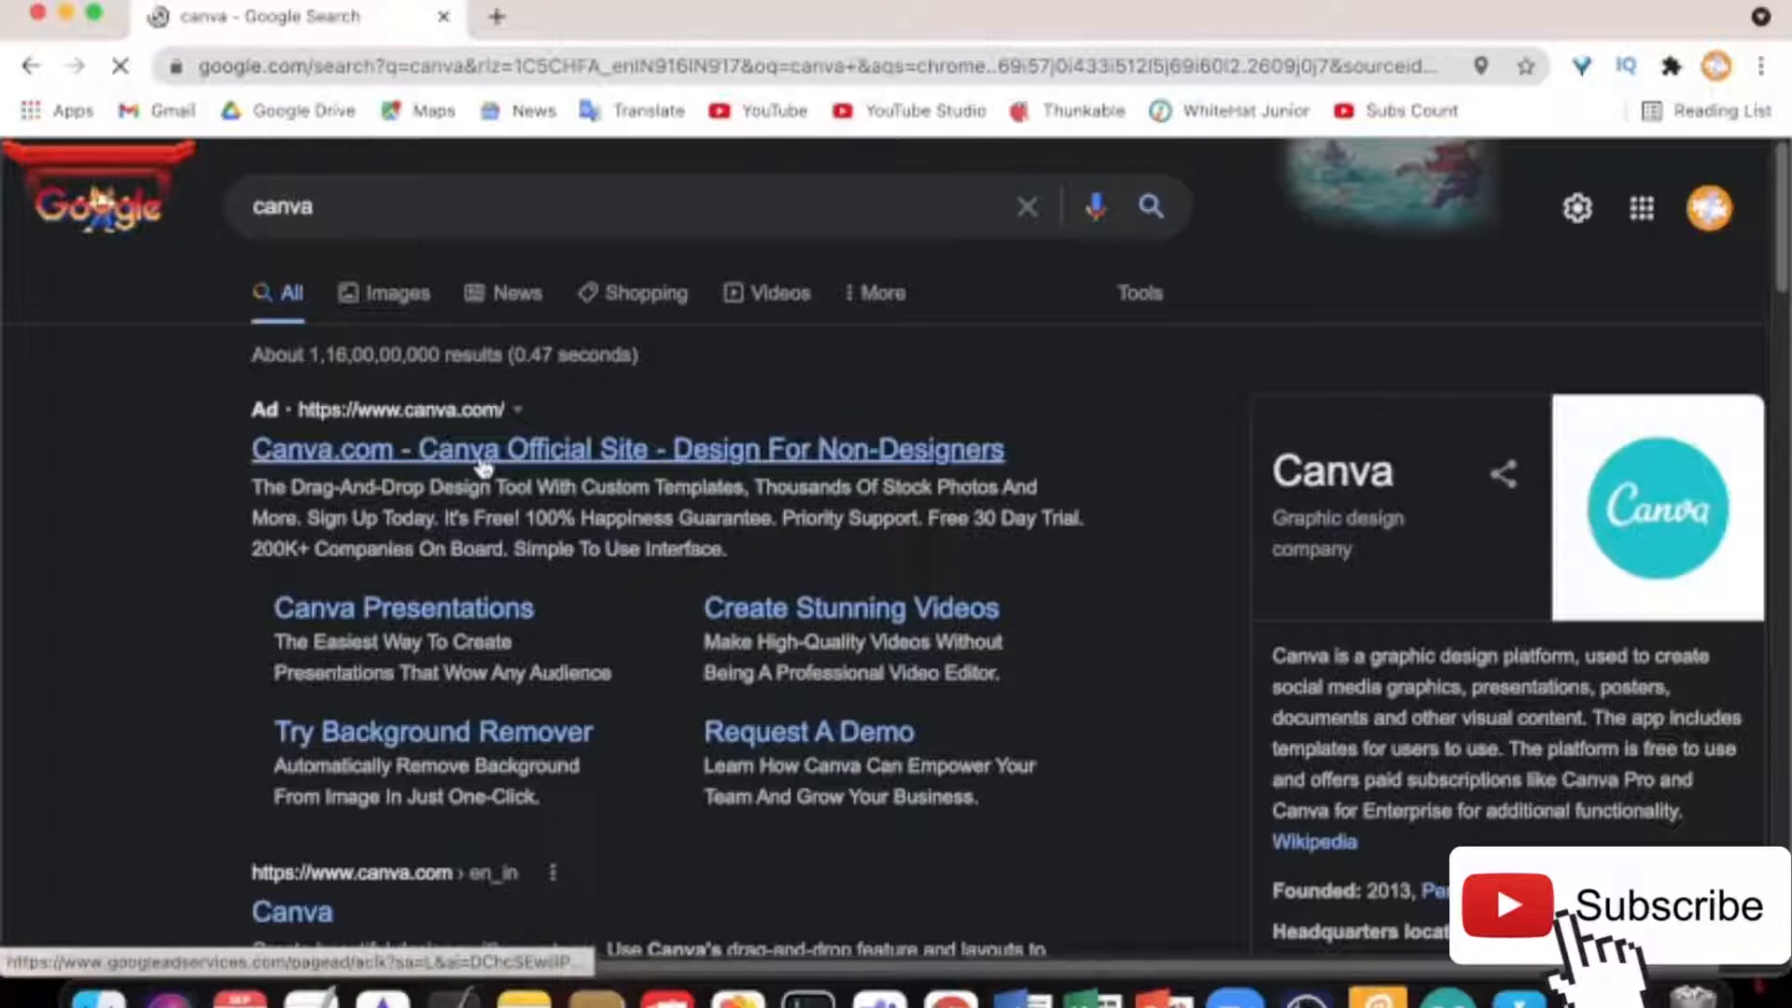
# Go to Canva.com from the results and choose Log in with Google
pyautogui.click(483, 464)
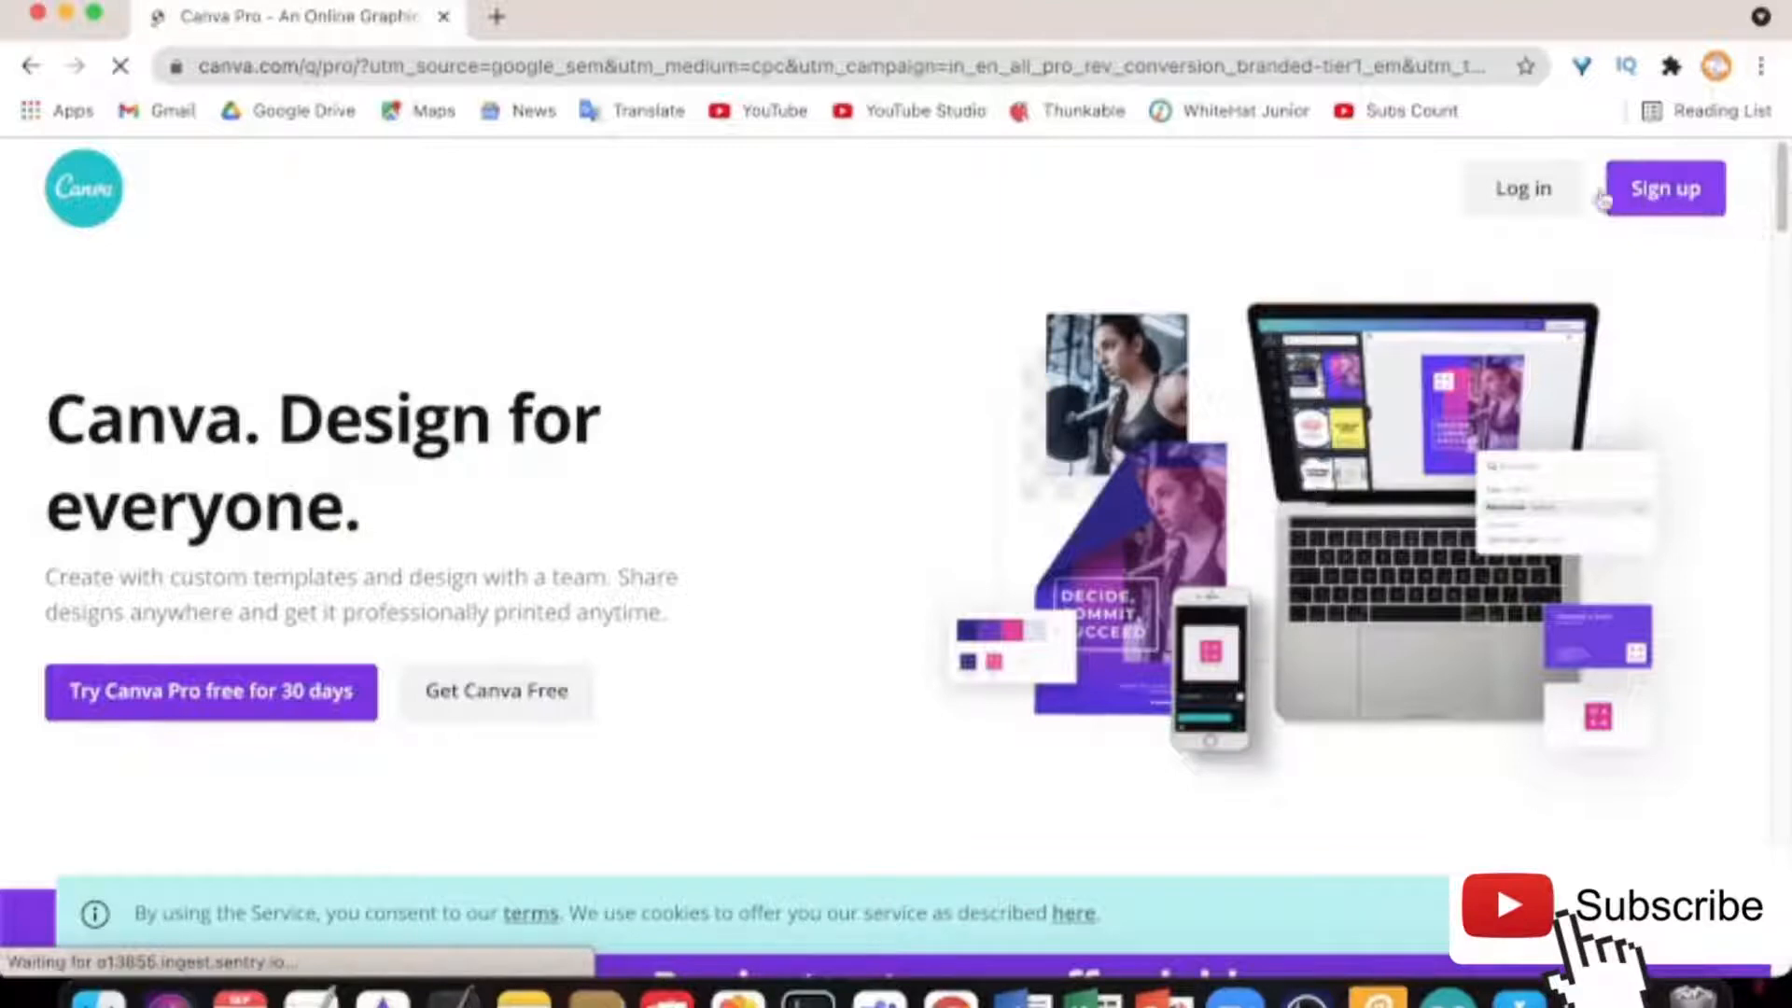
pyautogui.click(1521, 191)
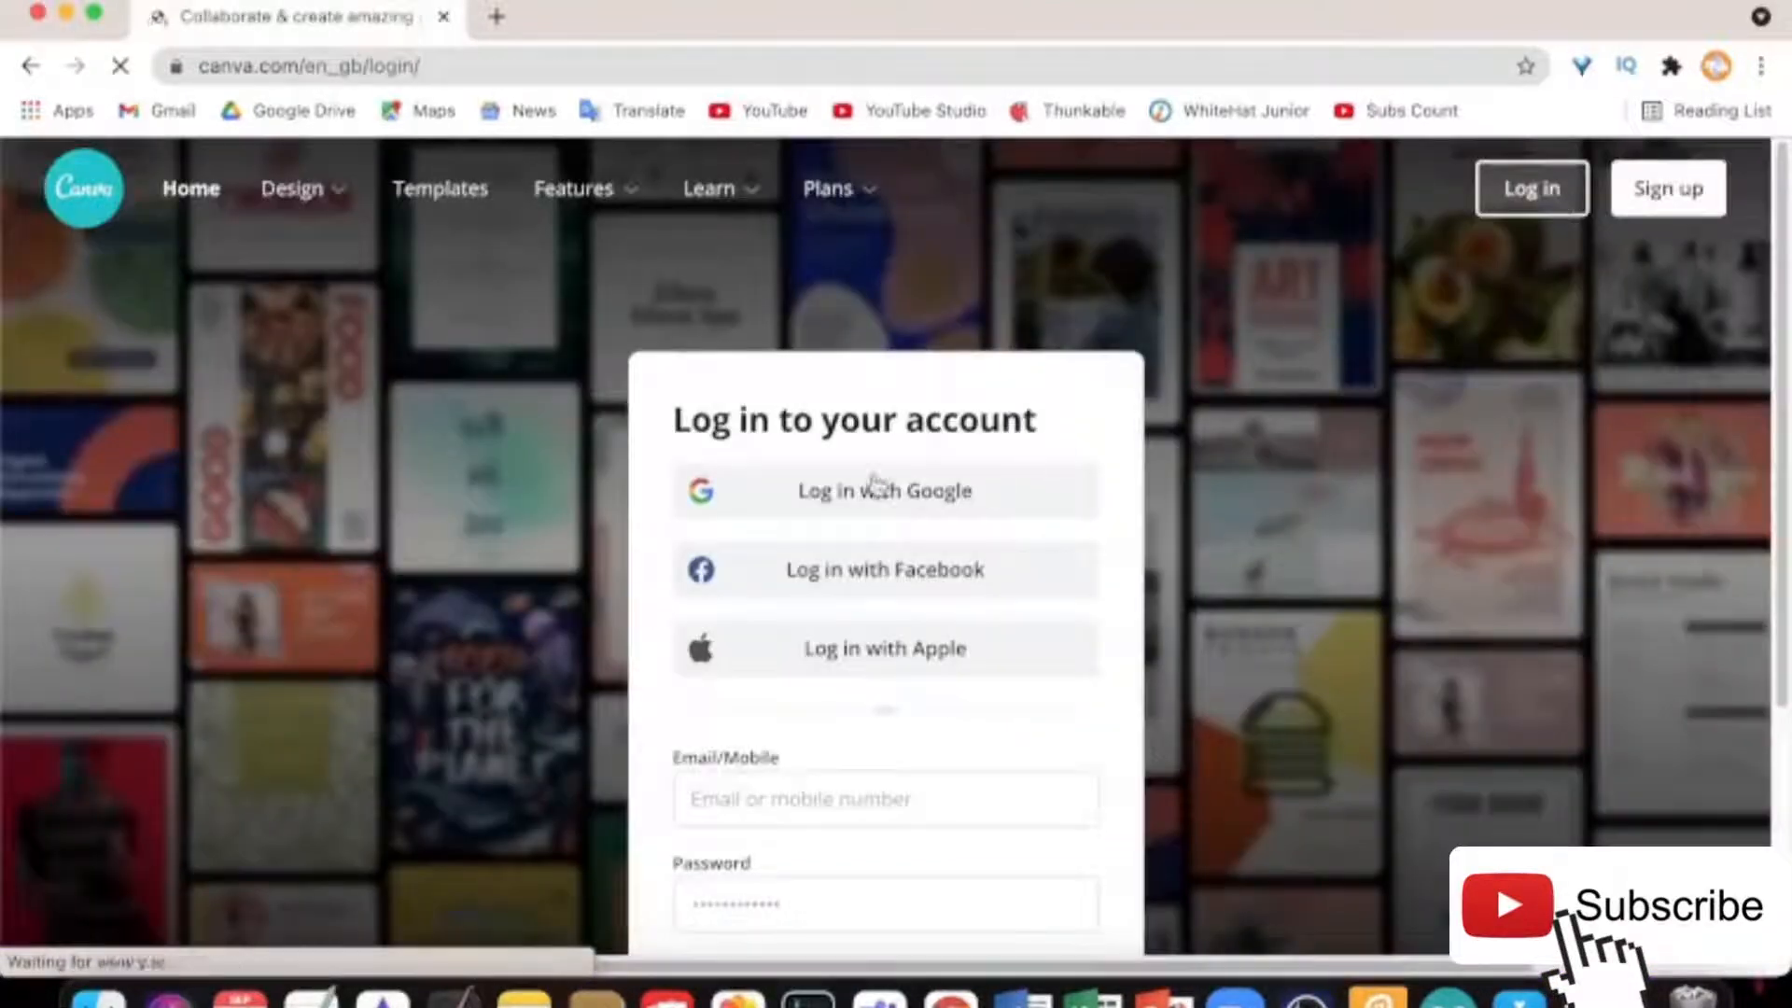
pyautogui.click(872, 487)
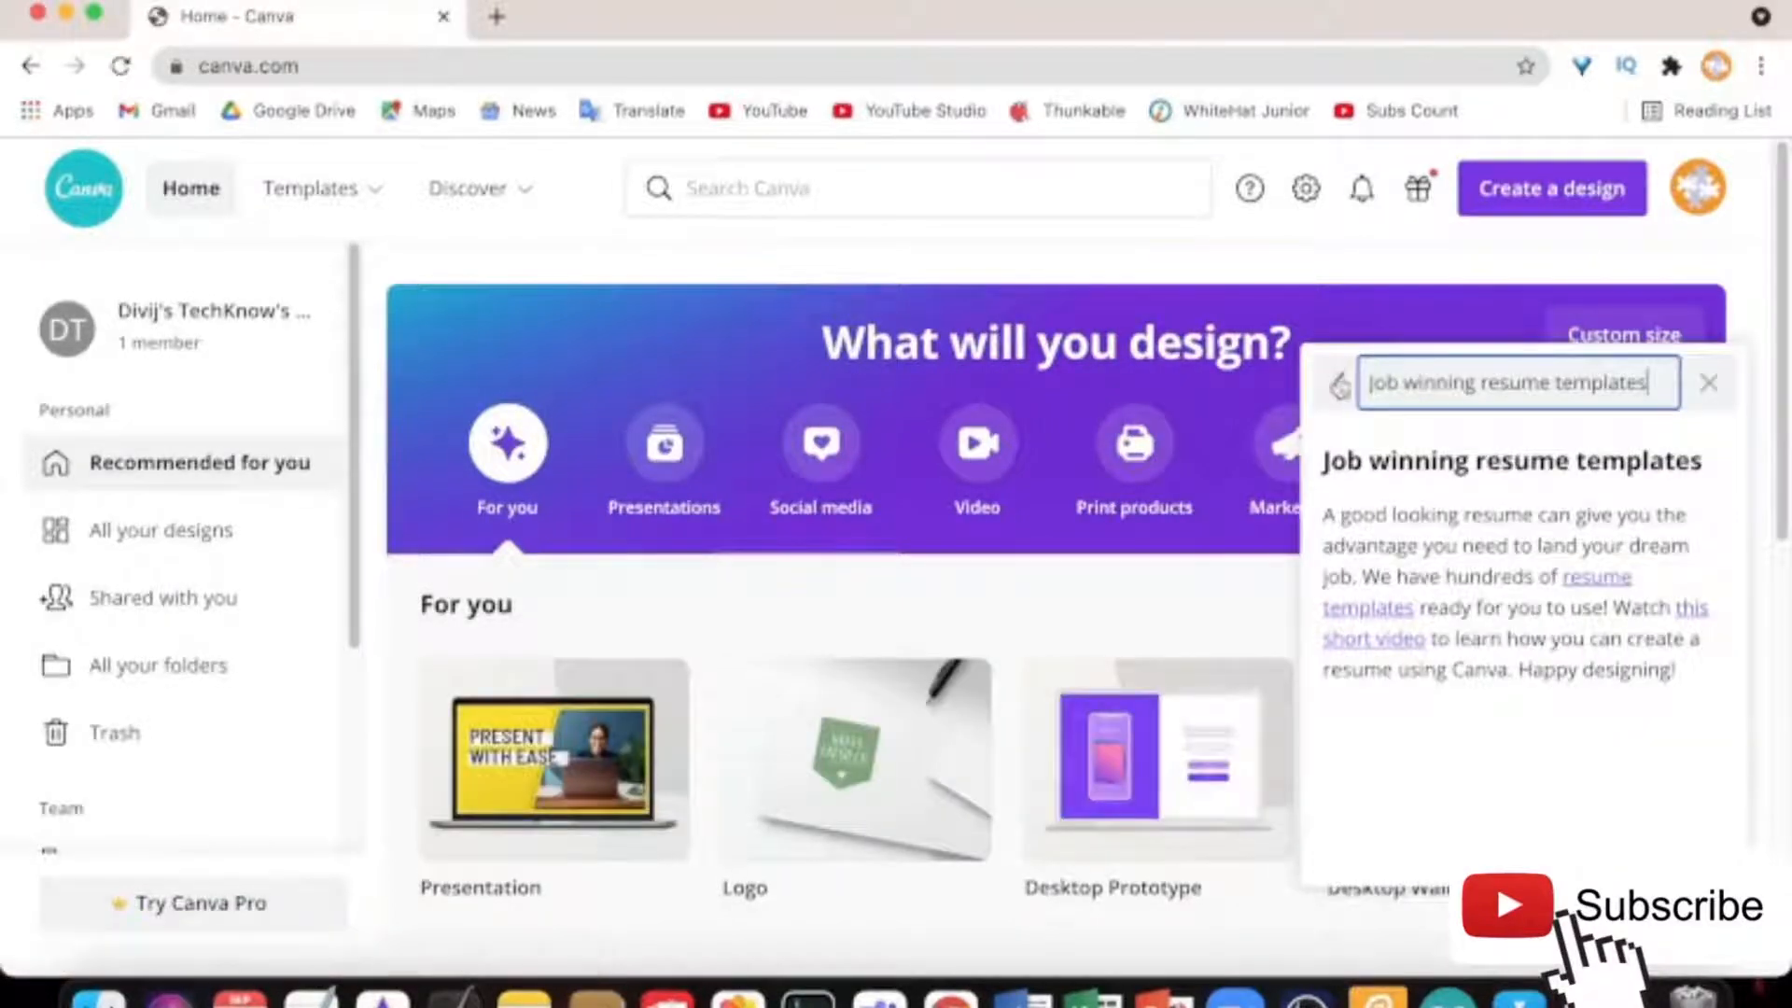
# Dismiss the resume templates tip on the Canva home page
pyautogui.click(1707, 384)
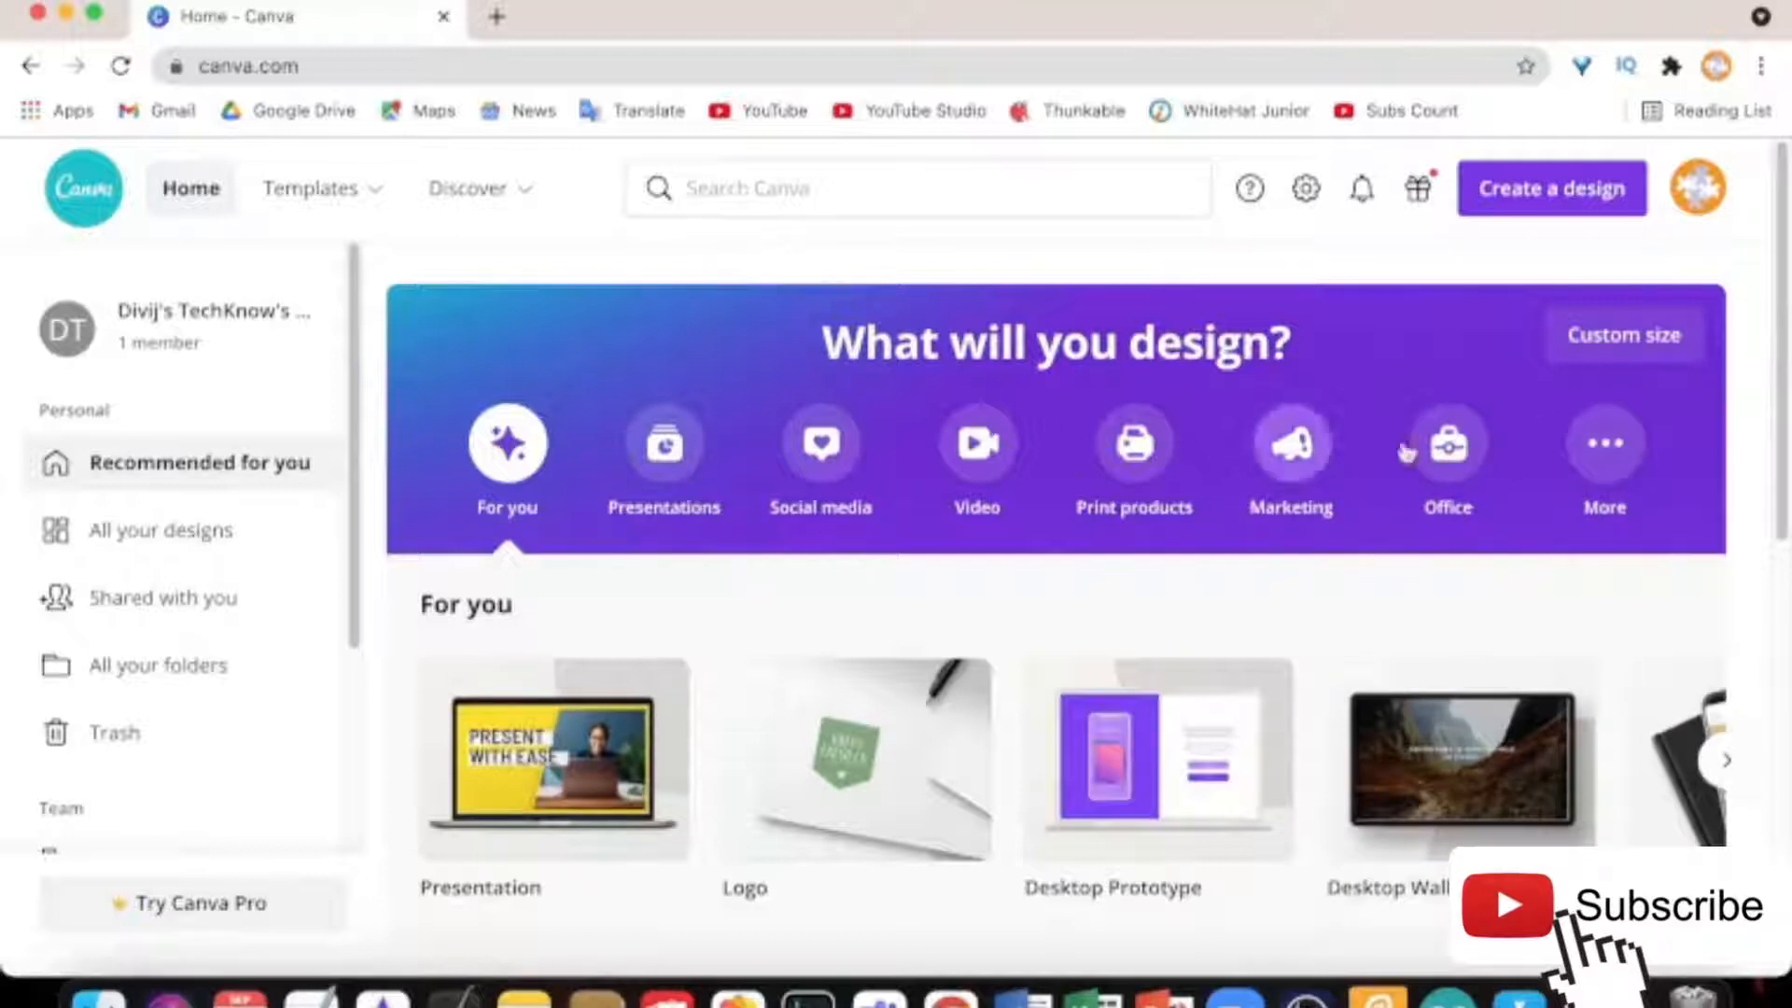
pyautogui.moveTo(1448, 679)
pyautogui.scroll(-2, 1450, 674)
pyautogui.scroll(2, 1450, 674)
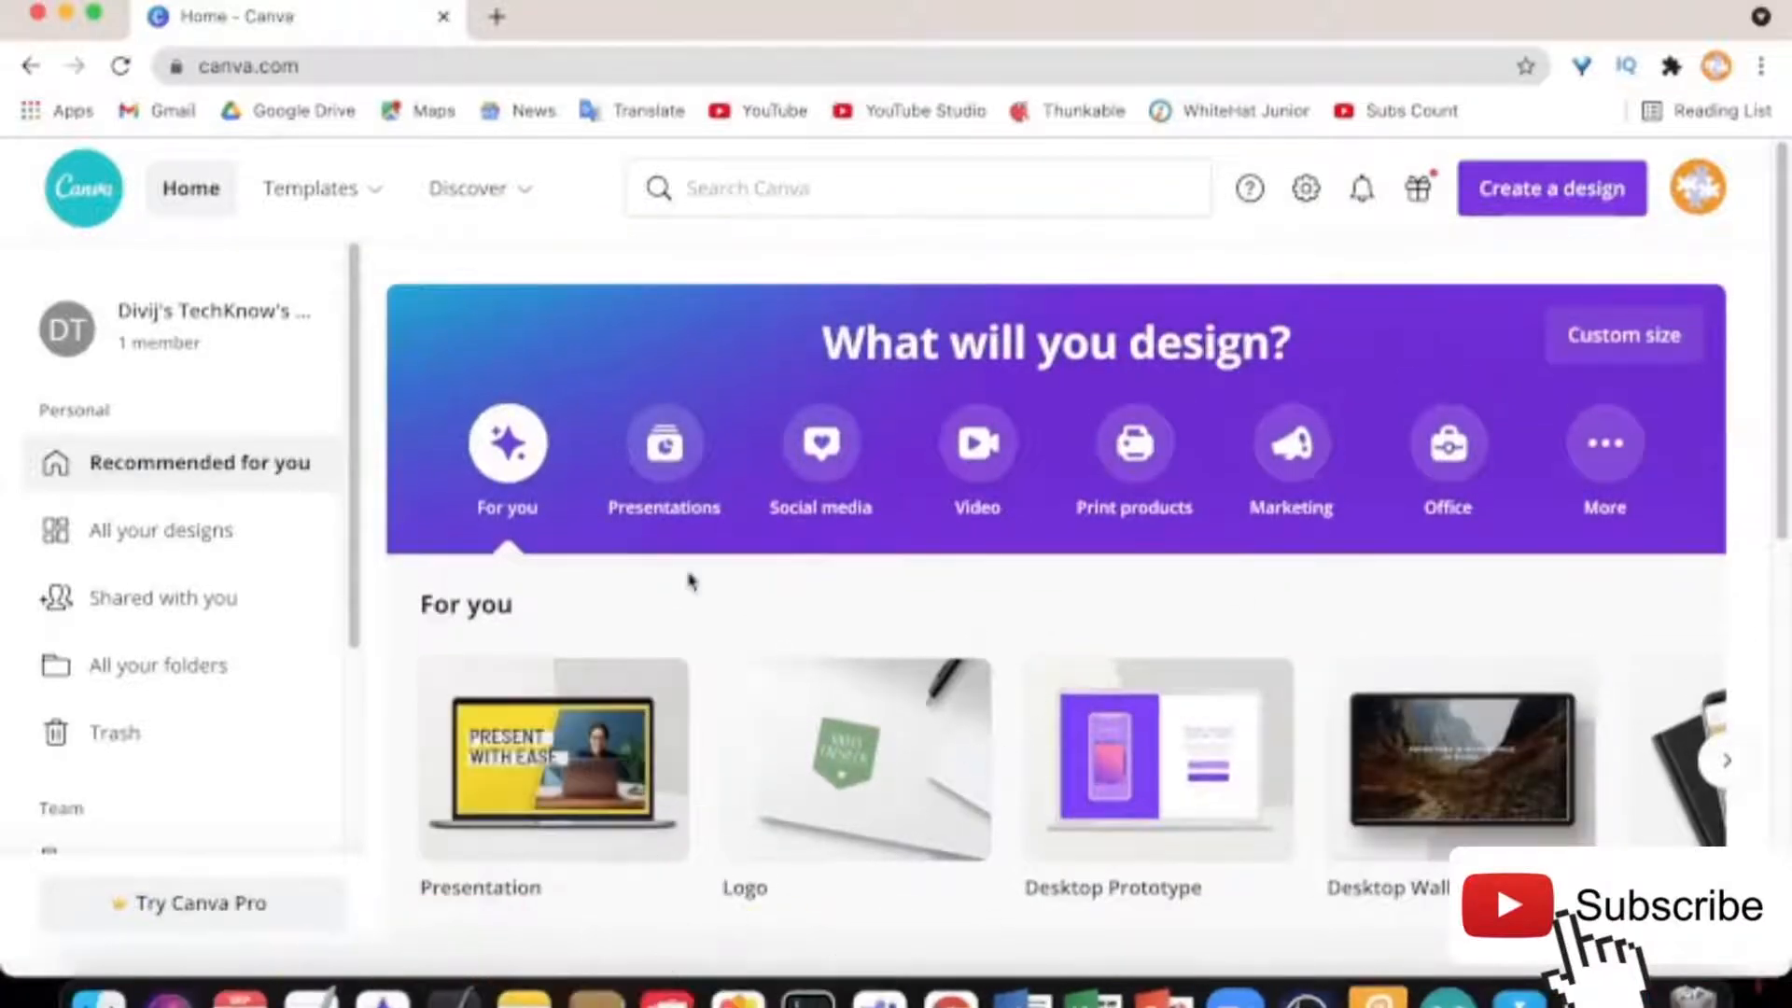
pyautogui.moveTo(922, 819)
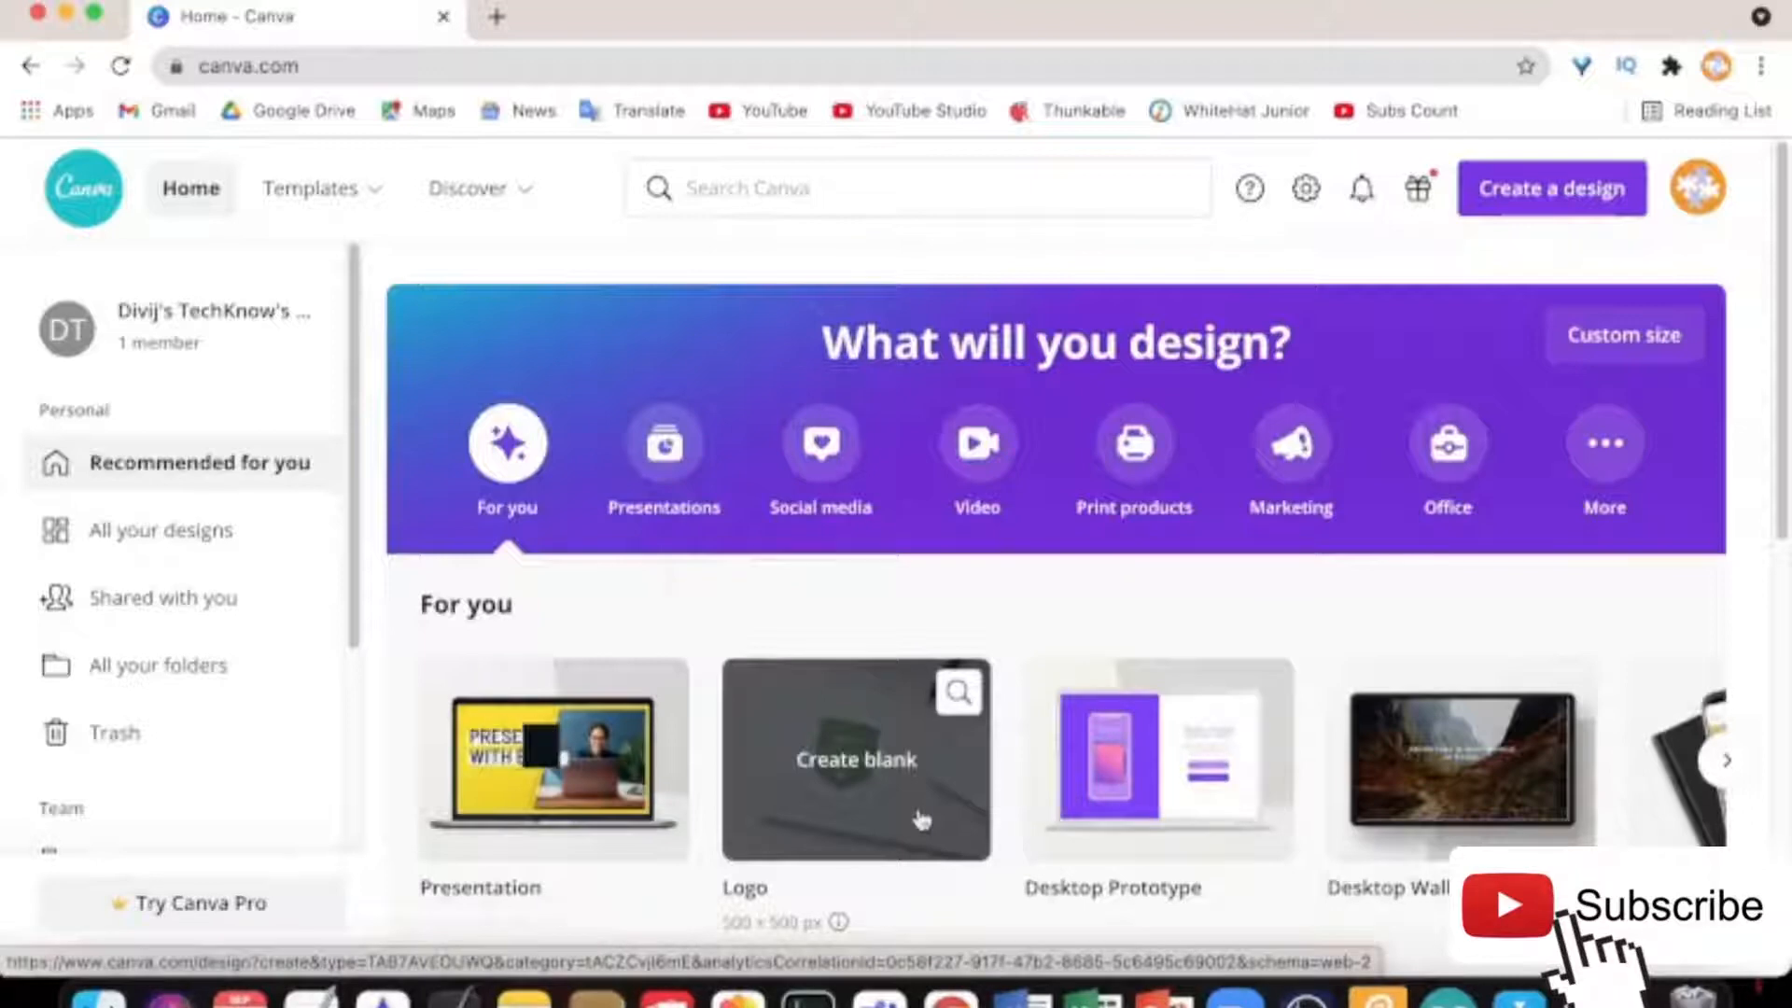
# Create a blank 500 × 500 px Logo design from Create a design
pyautogui.click(1570, 207)
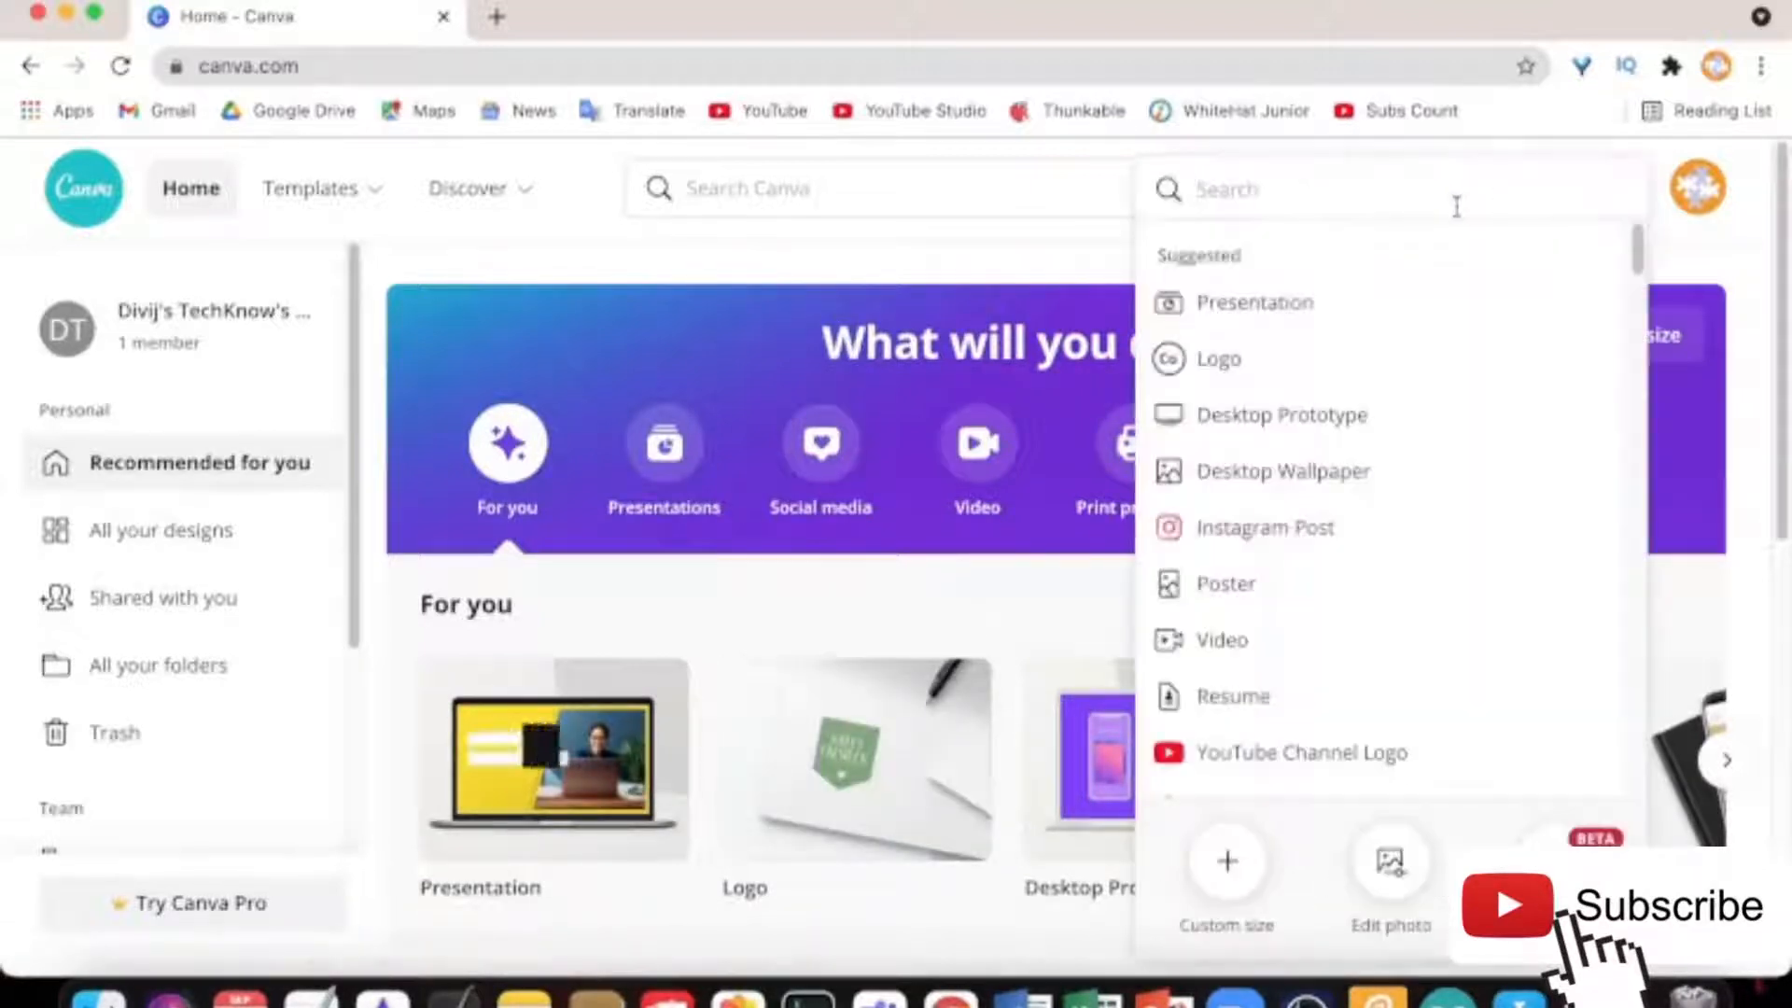
pyautogui.write('logo')
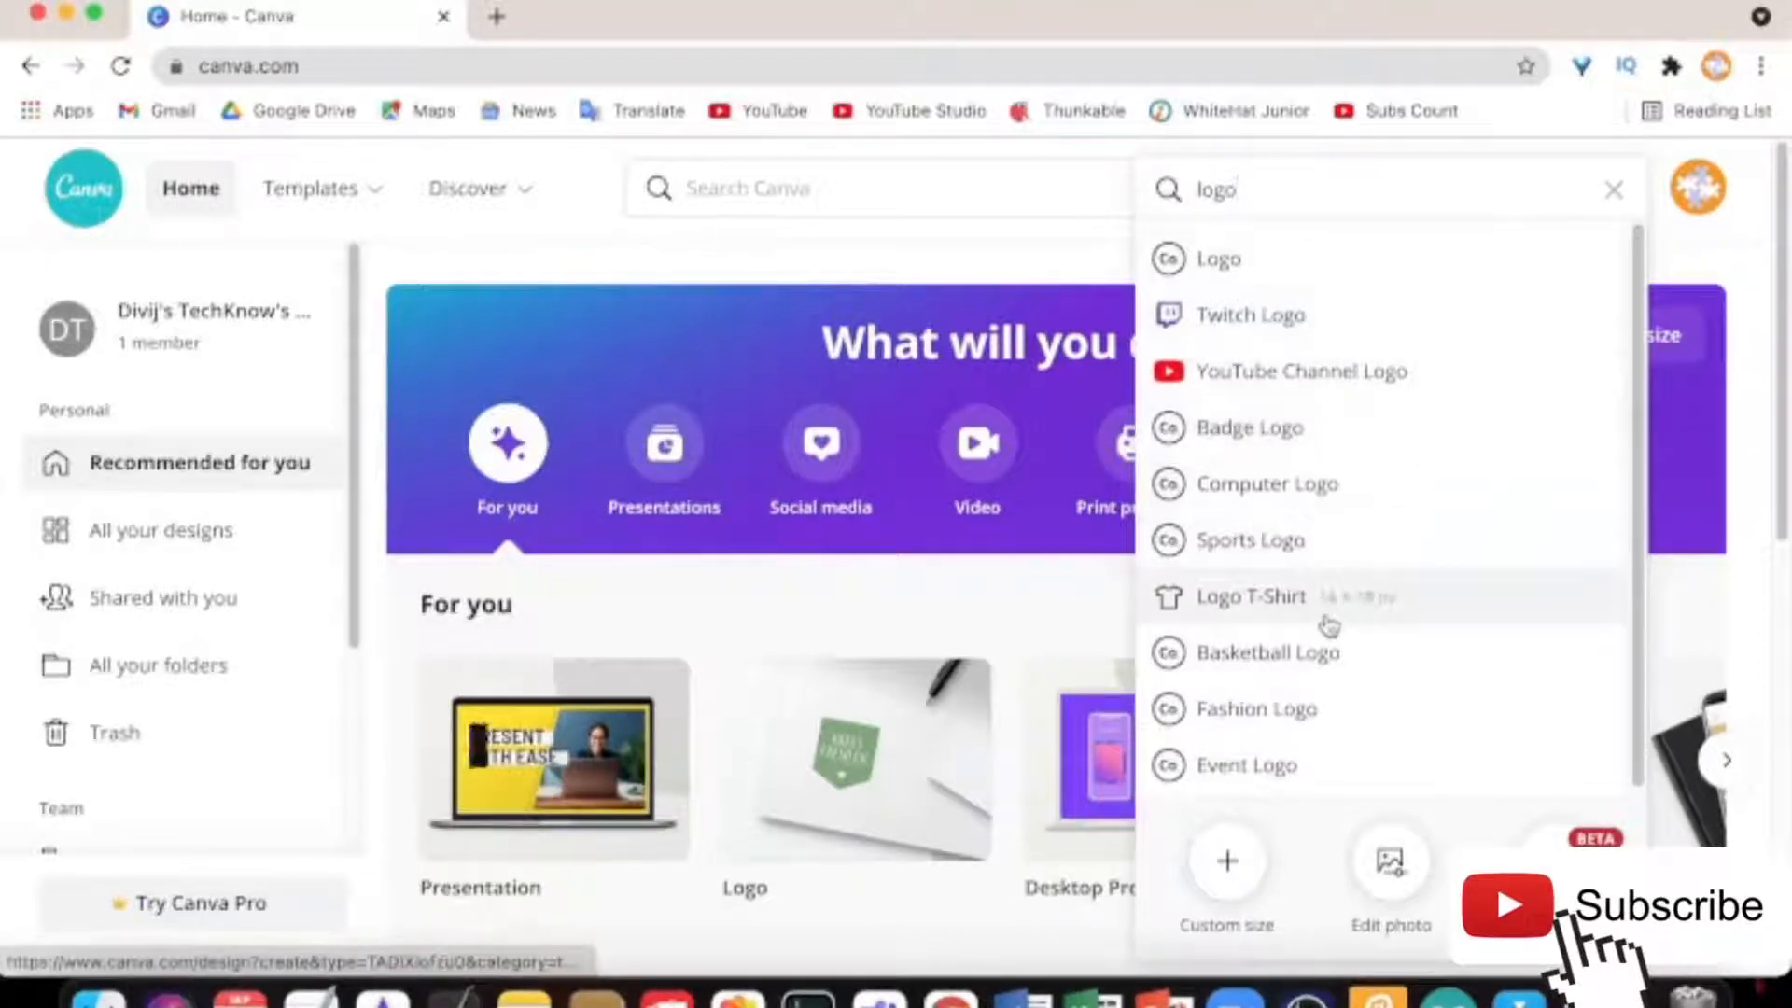
pyautogui.click(1202, 282)
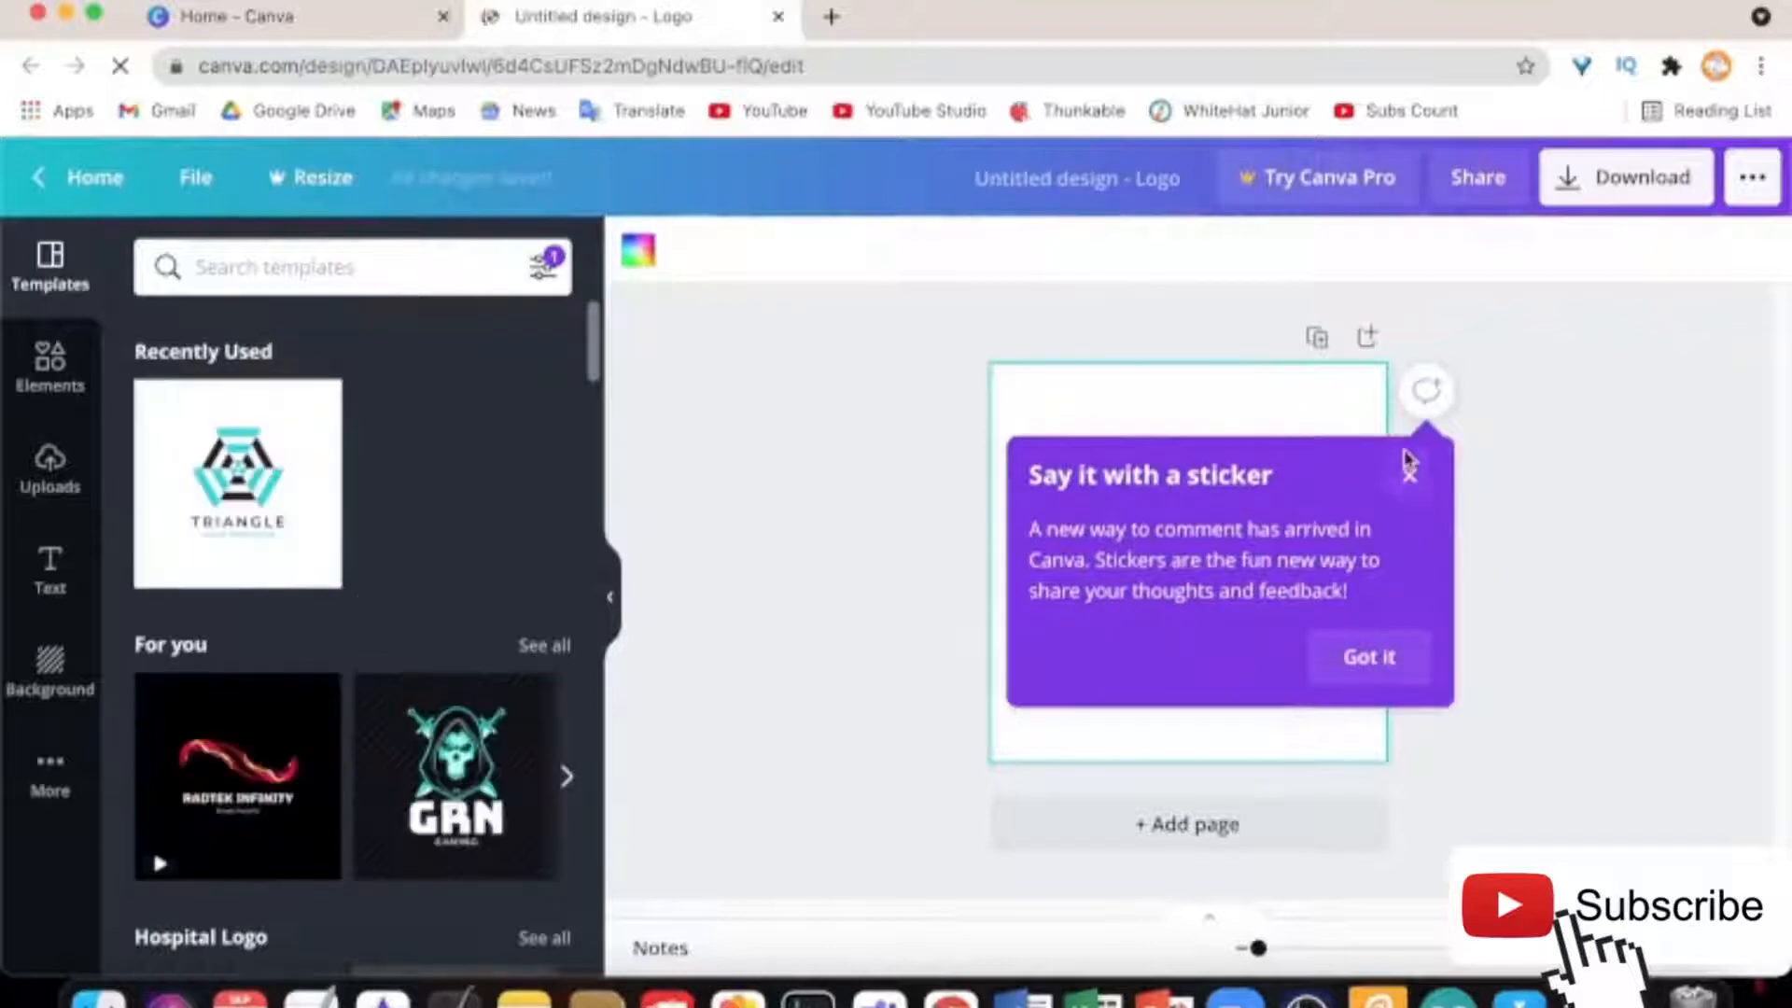
# Dismiss the sticker announcement and browse the logo template categories, including Gaming Logo
pyautogui.click(1412, 478)
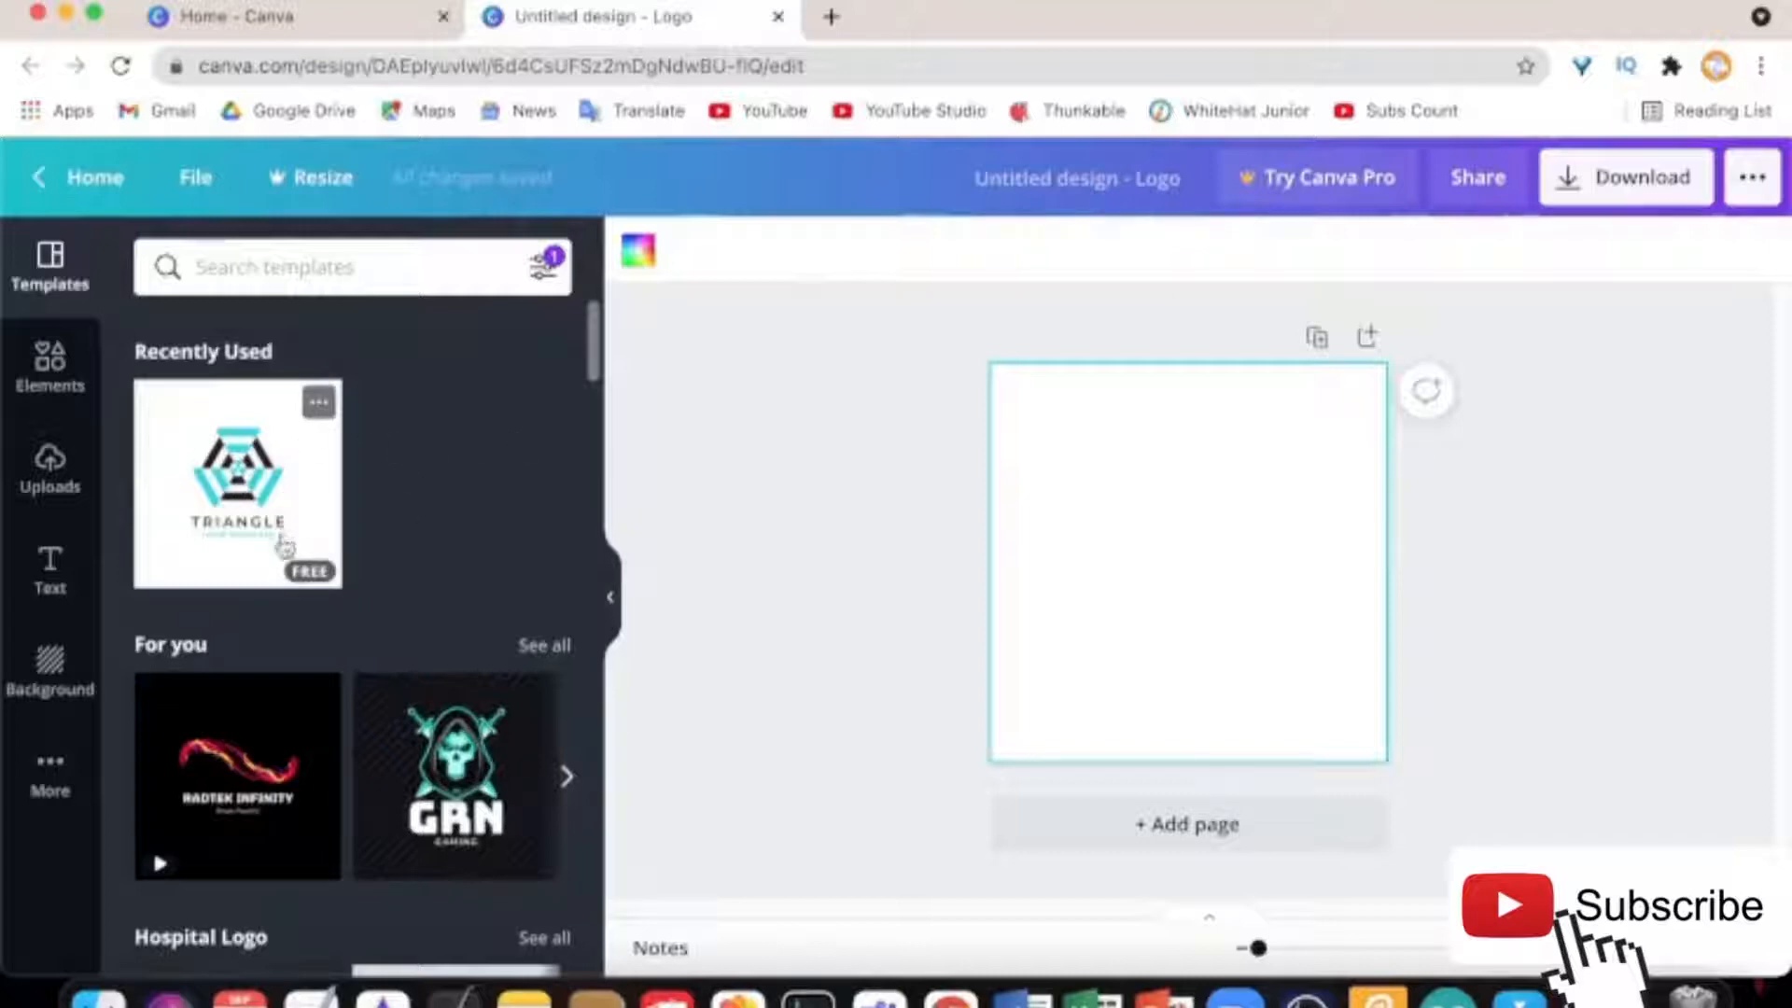
pyautogui.scroll(-5, 501, 584)
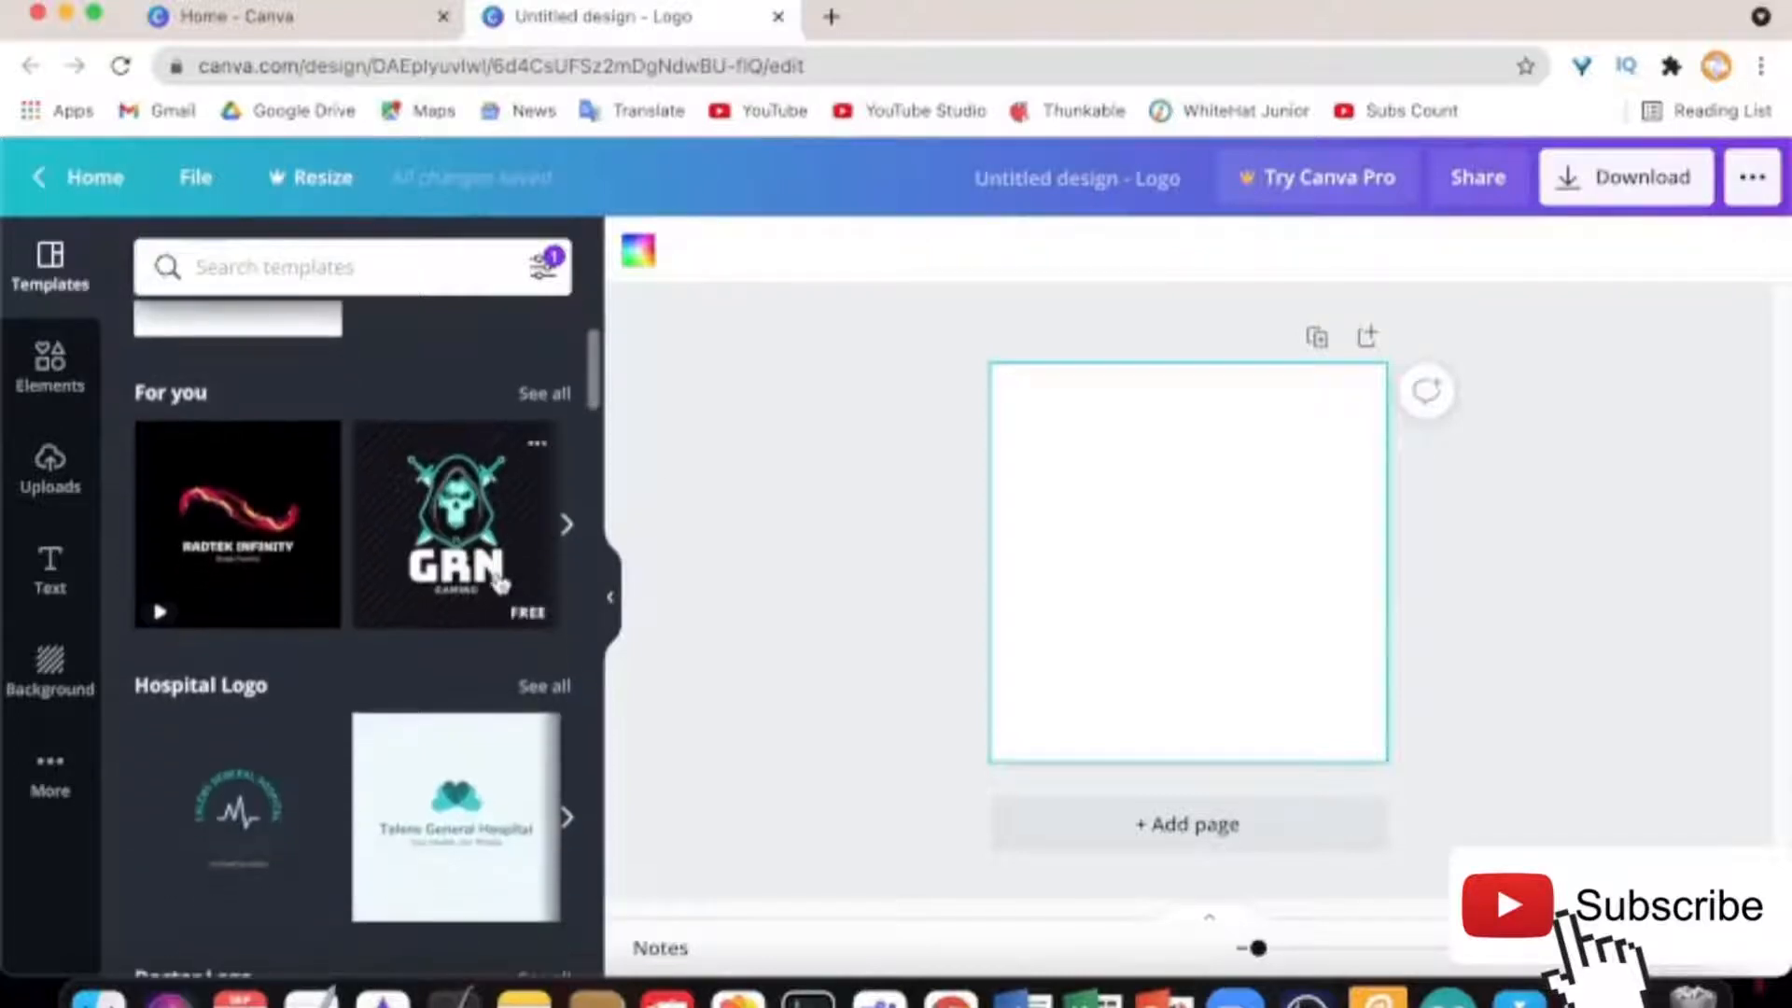
pyautogui.scroll(-1, 501, 584)
pyautogui.scroll(-10, 501, 584)
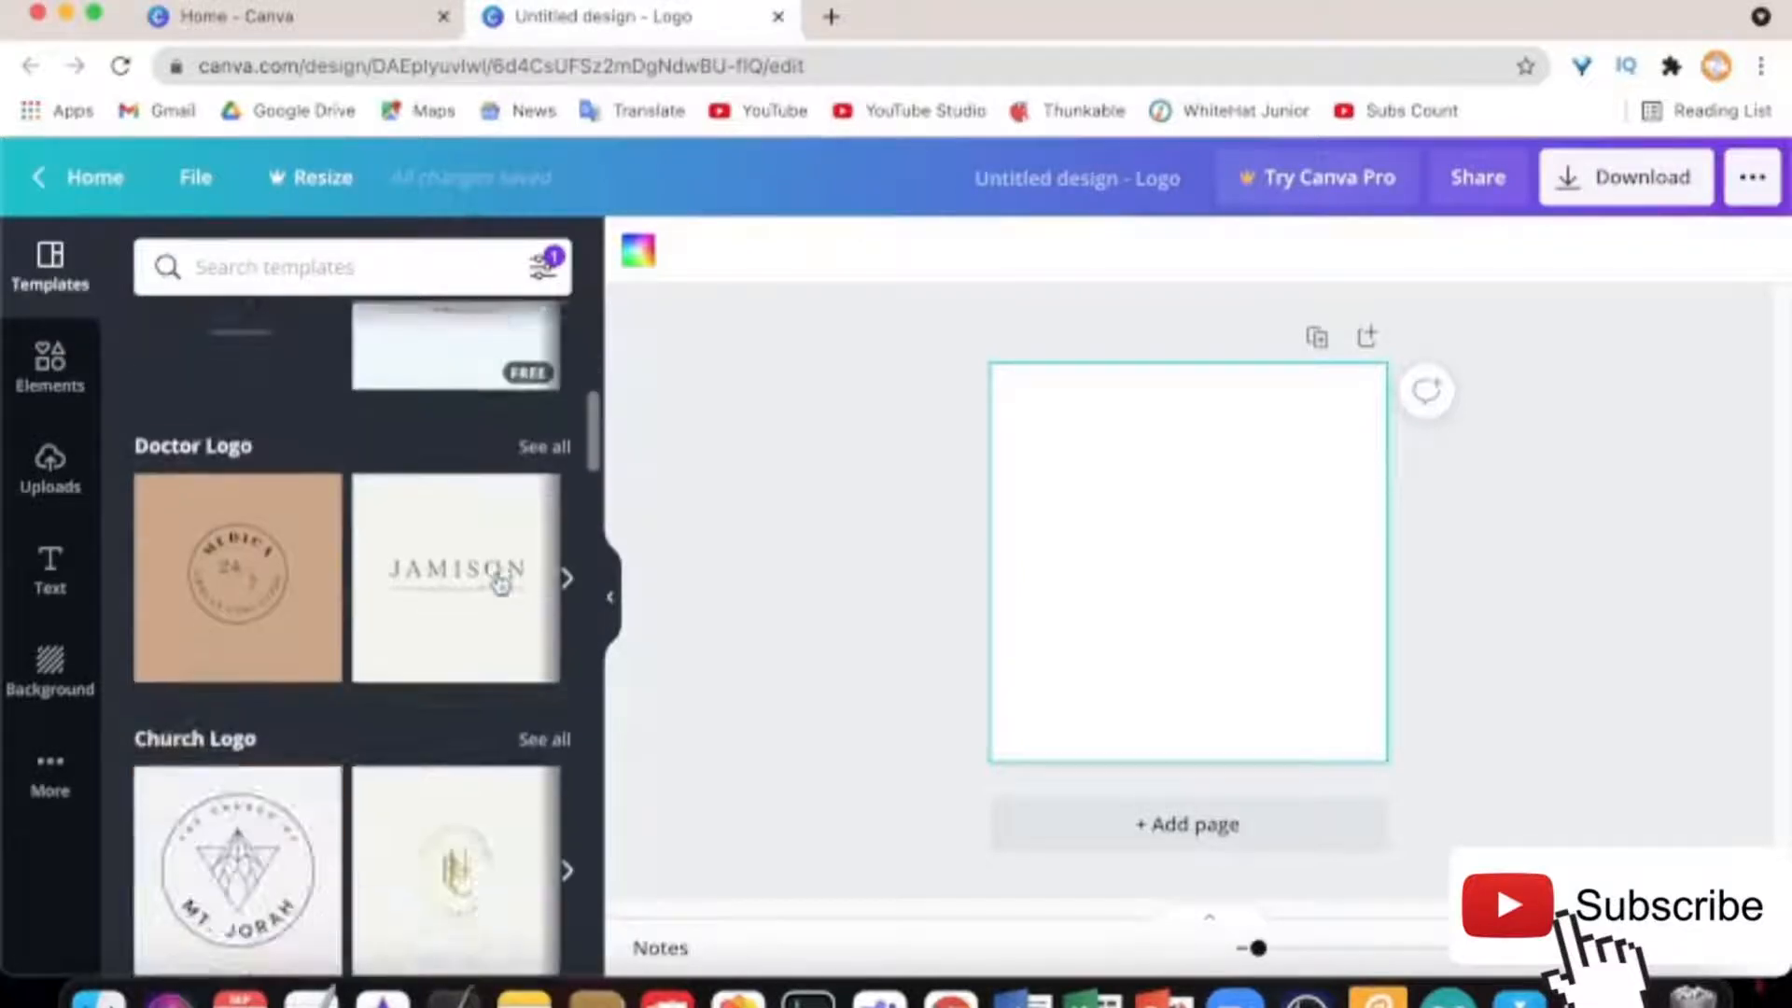
pyautogui.scroll(4, 499, 582)
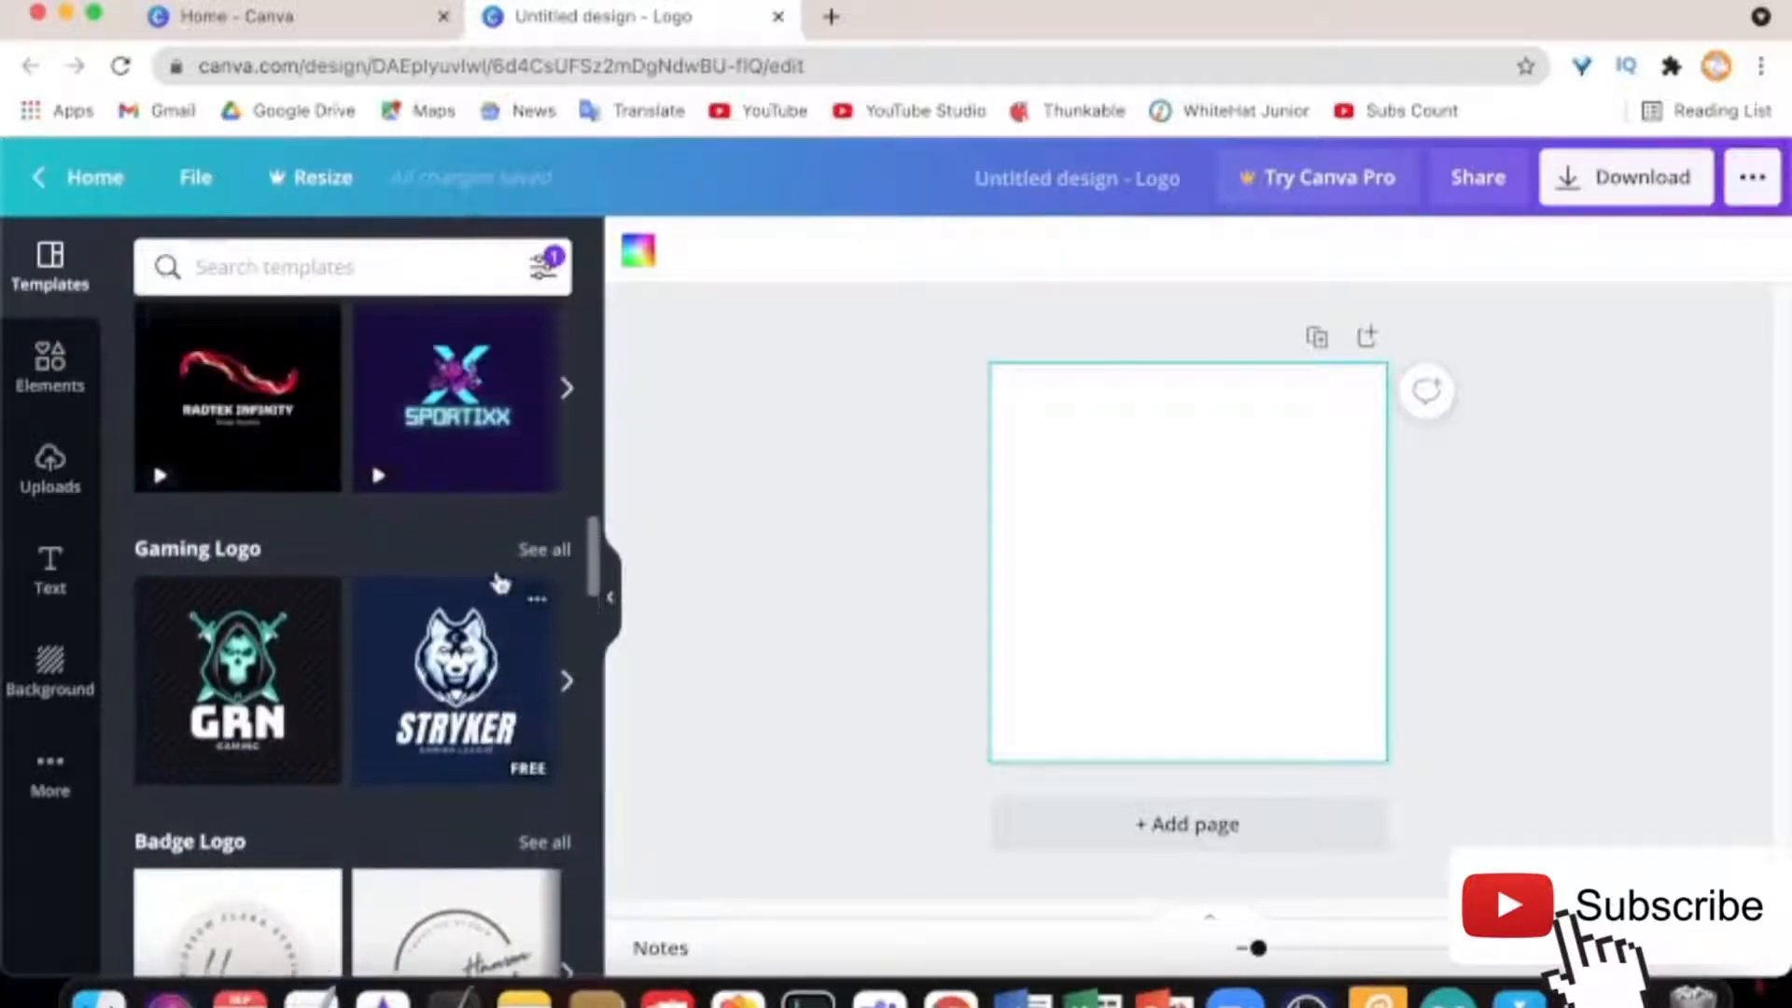
pyautogui.scroll(4, 499, 582)
pyautogui.scroll(-15, 499, 582)
pyautogui.scroll(-10, 499, 582)
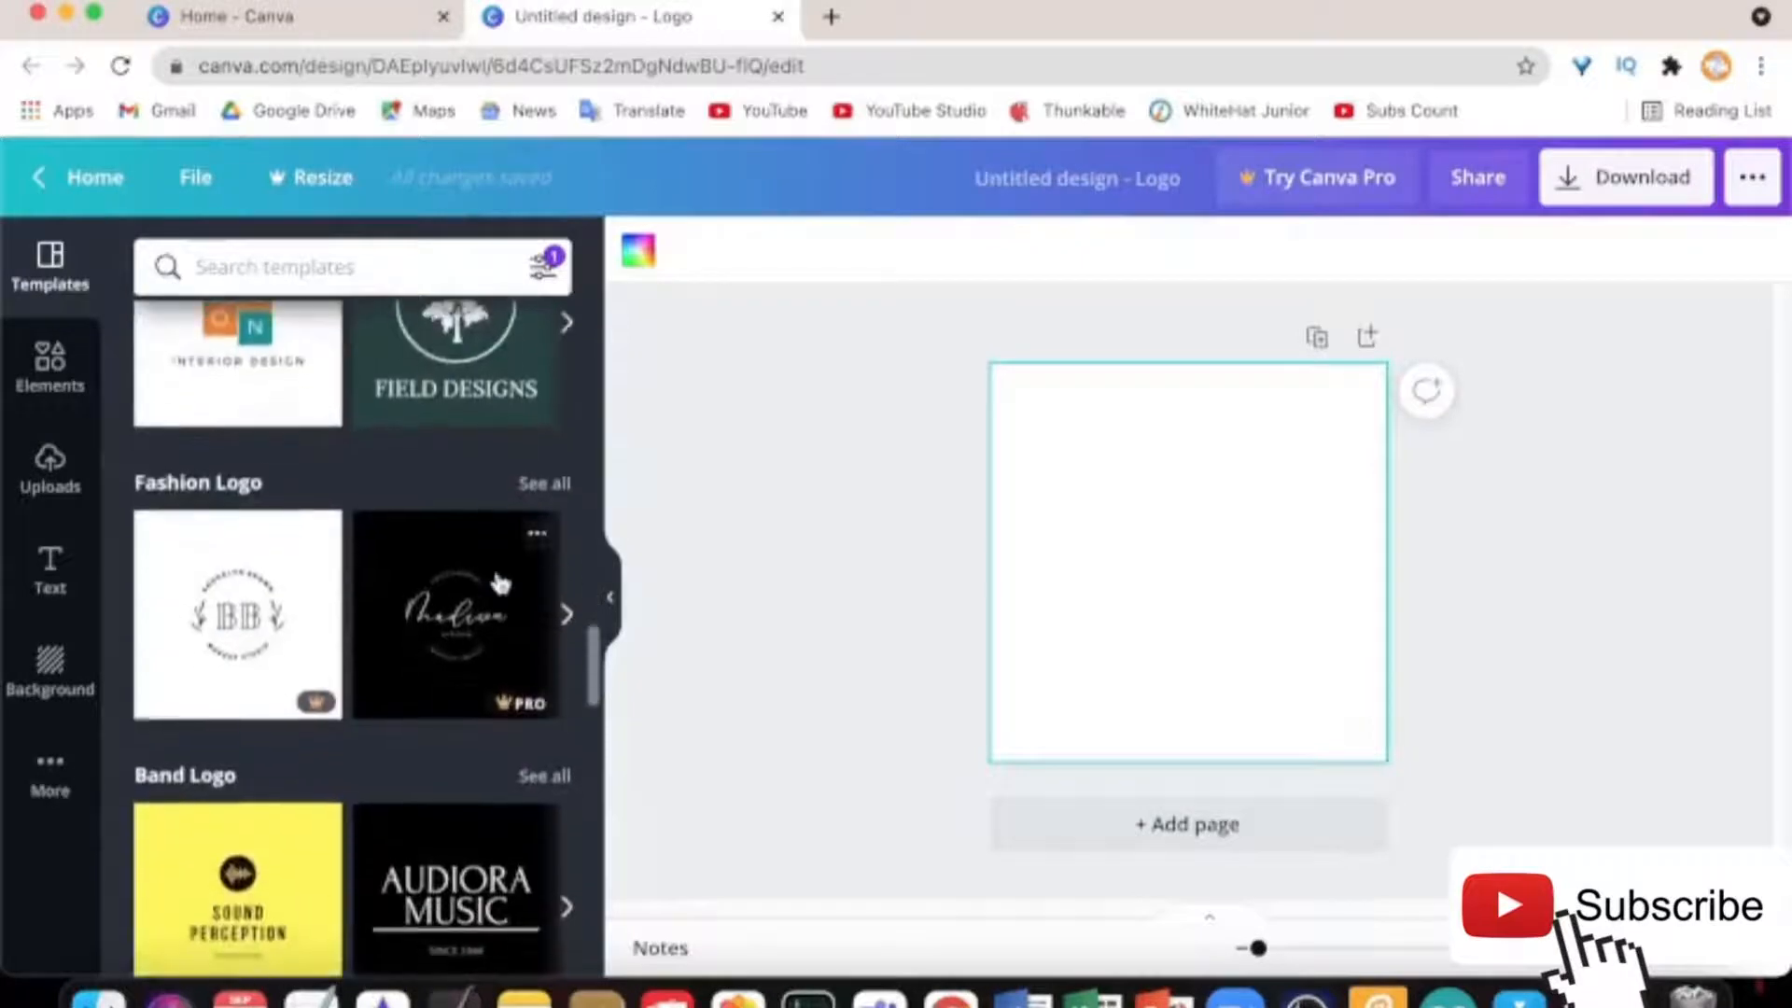
pyautogui.scroll(20, 501, 584)
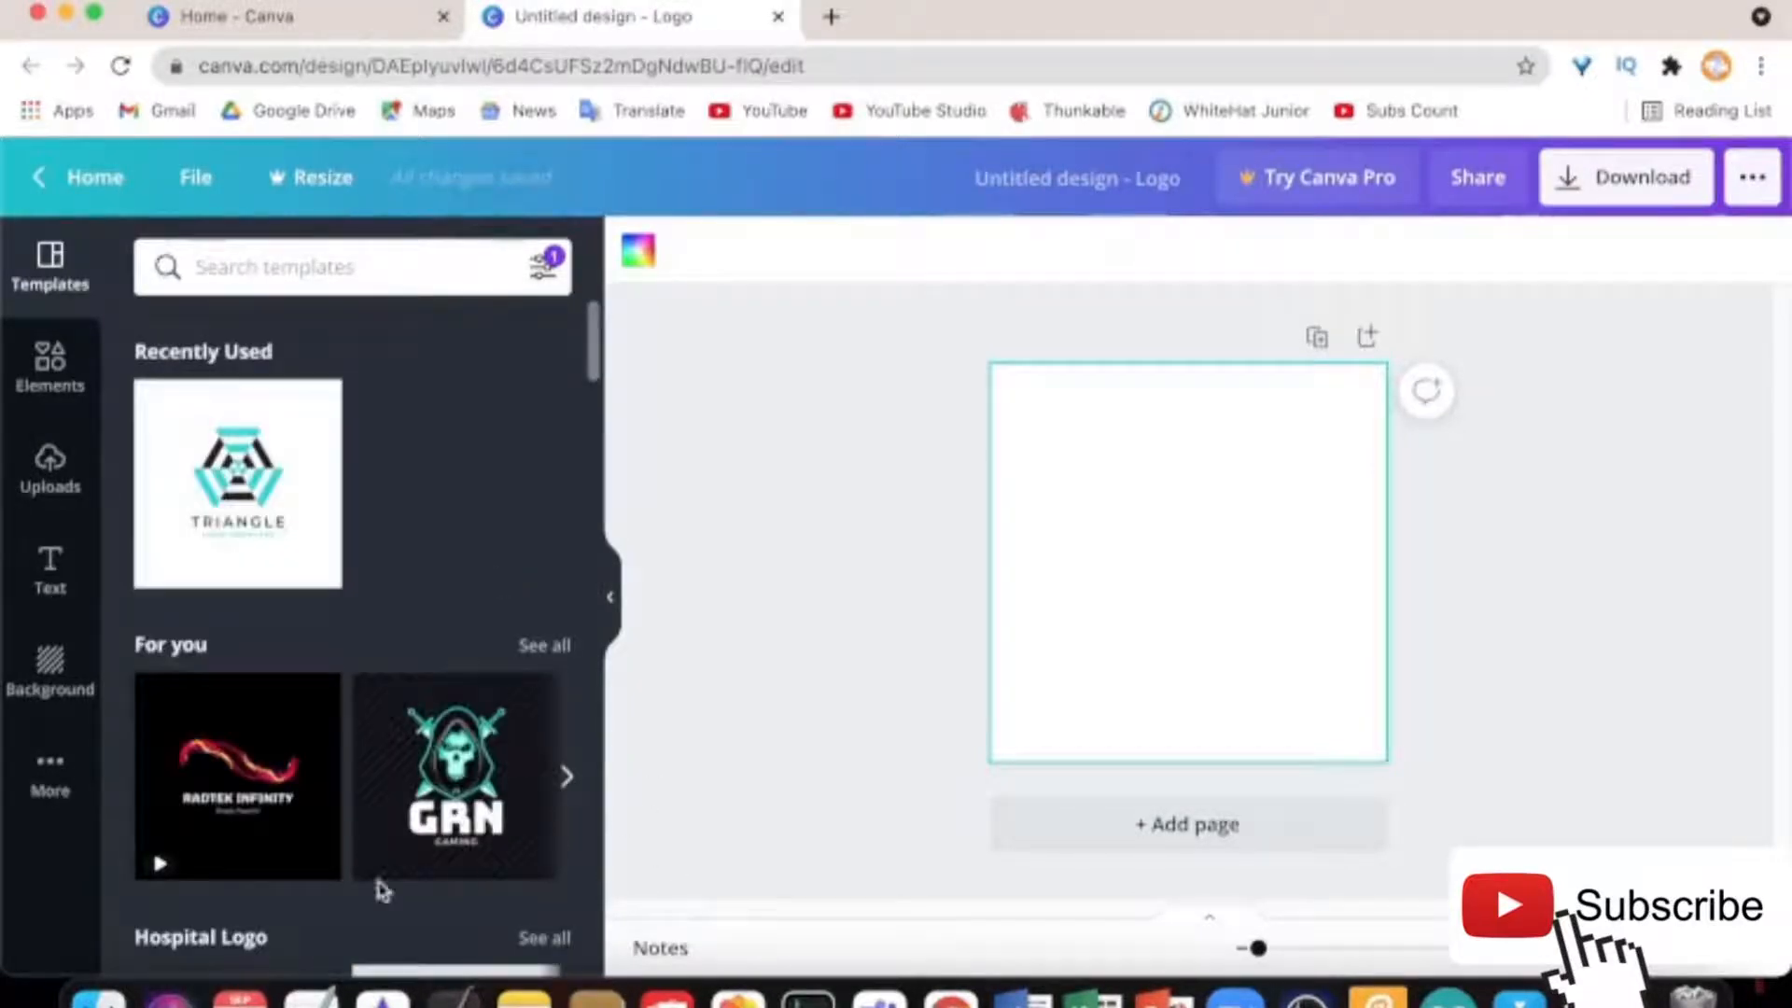
pyautogui.scroll(-10, 387, 877)
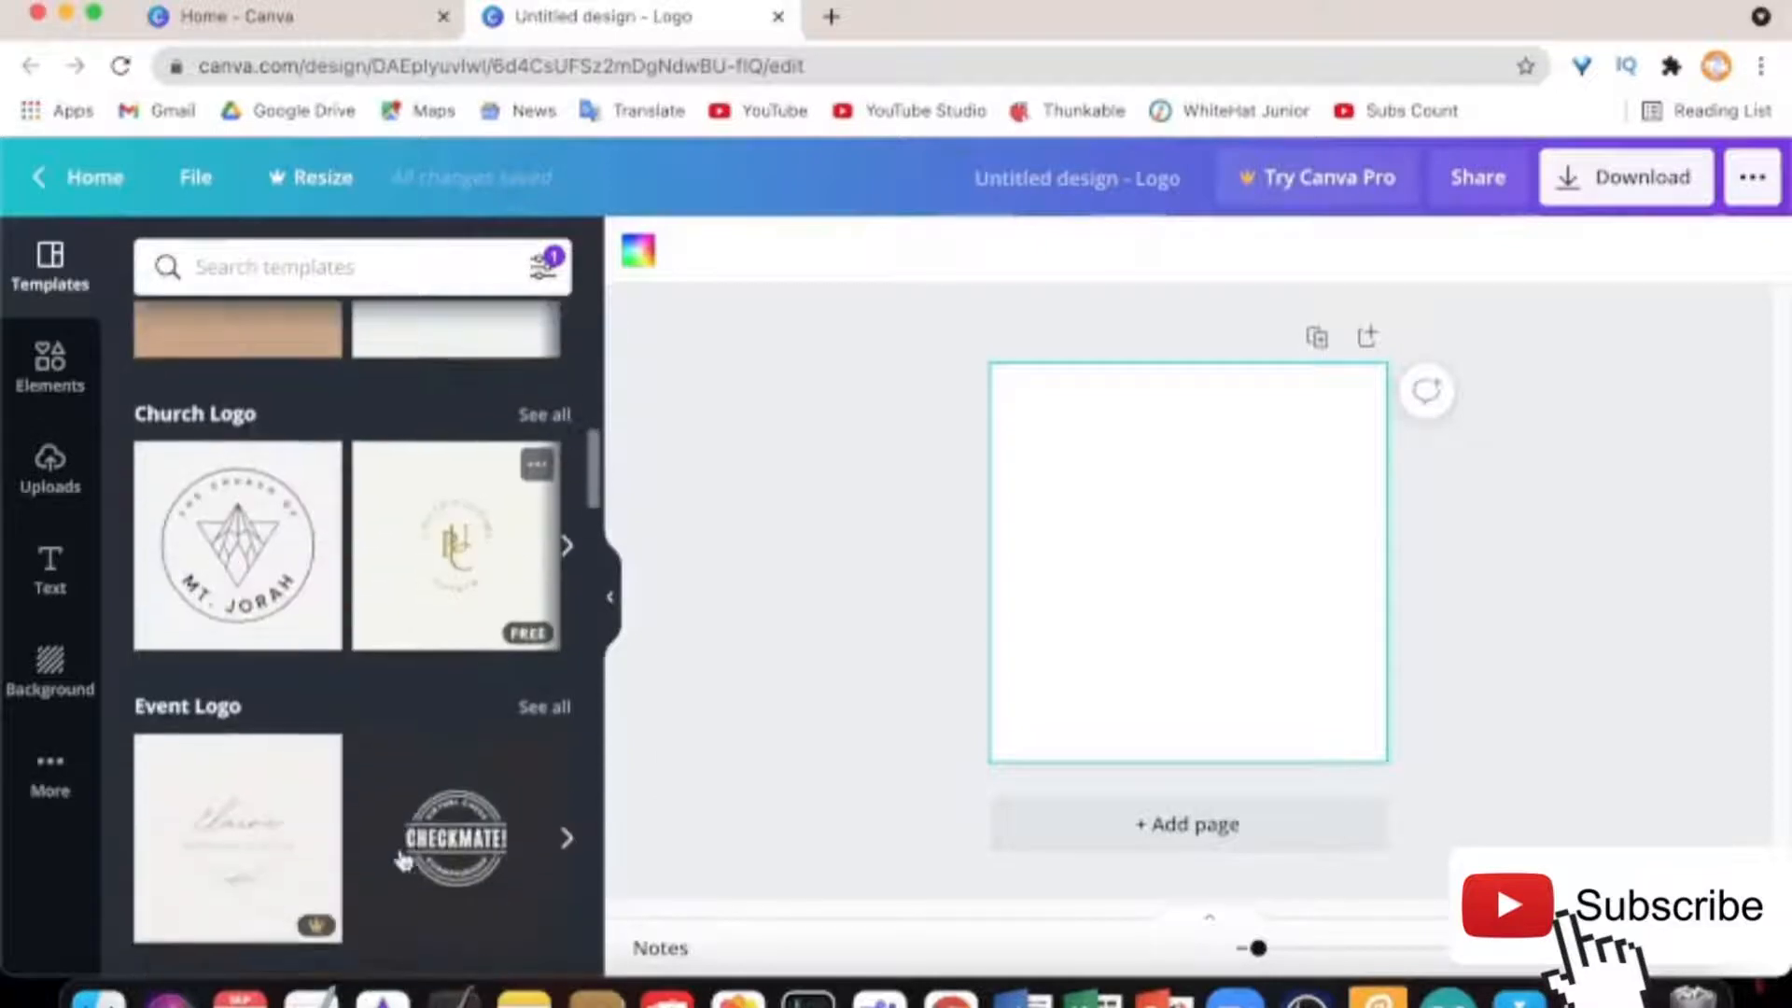
pyautogui.scroll(-5, 403, 859)
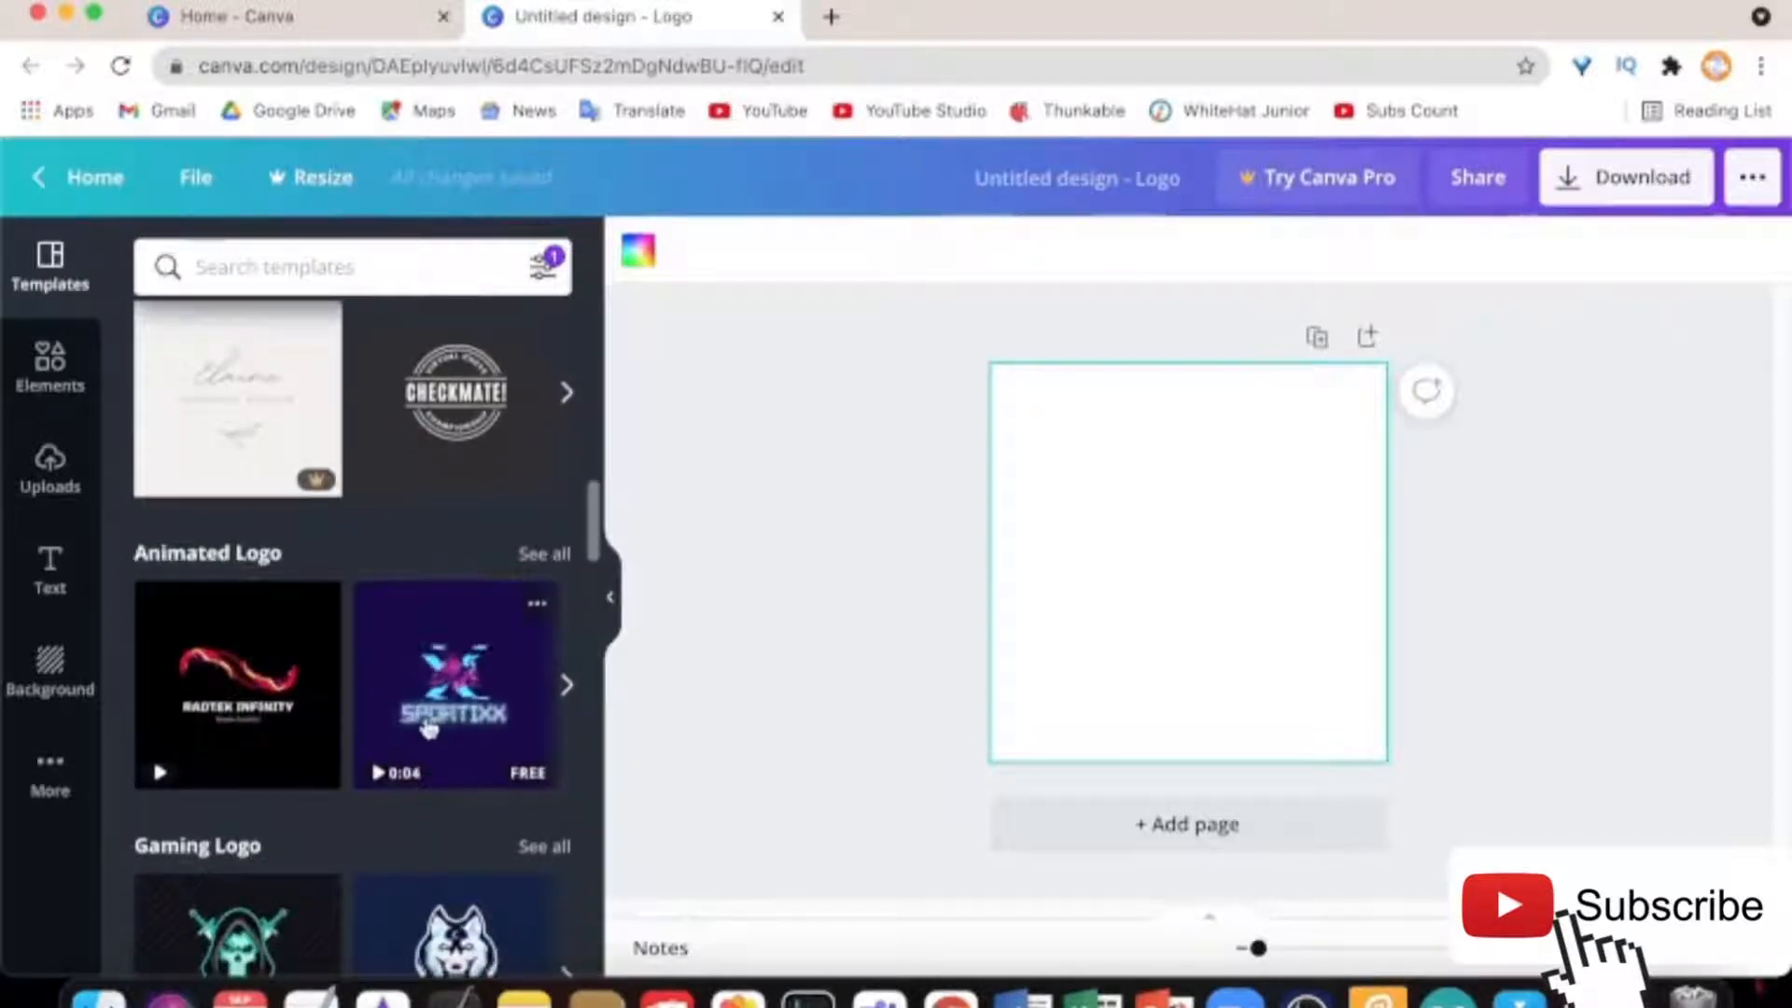
pyautogui.scroll(-2, 429, 729)
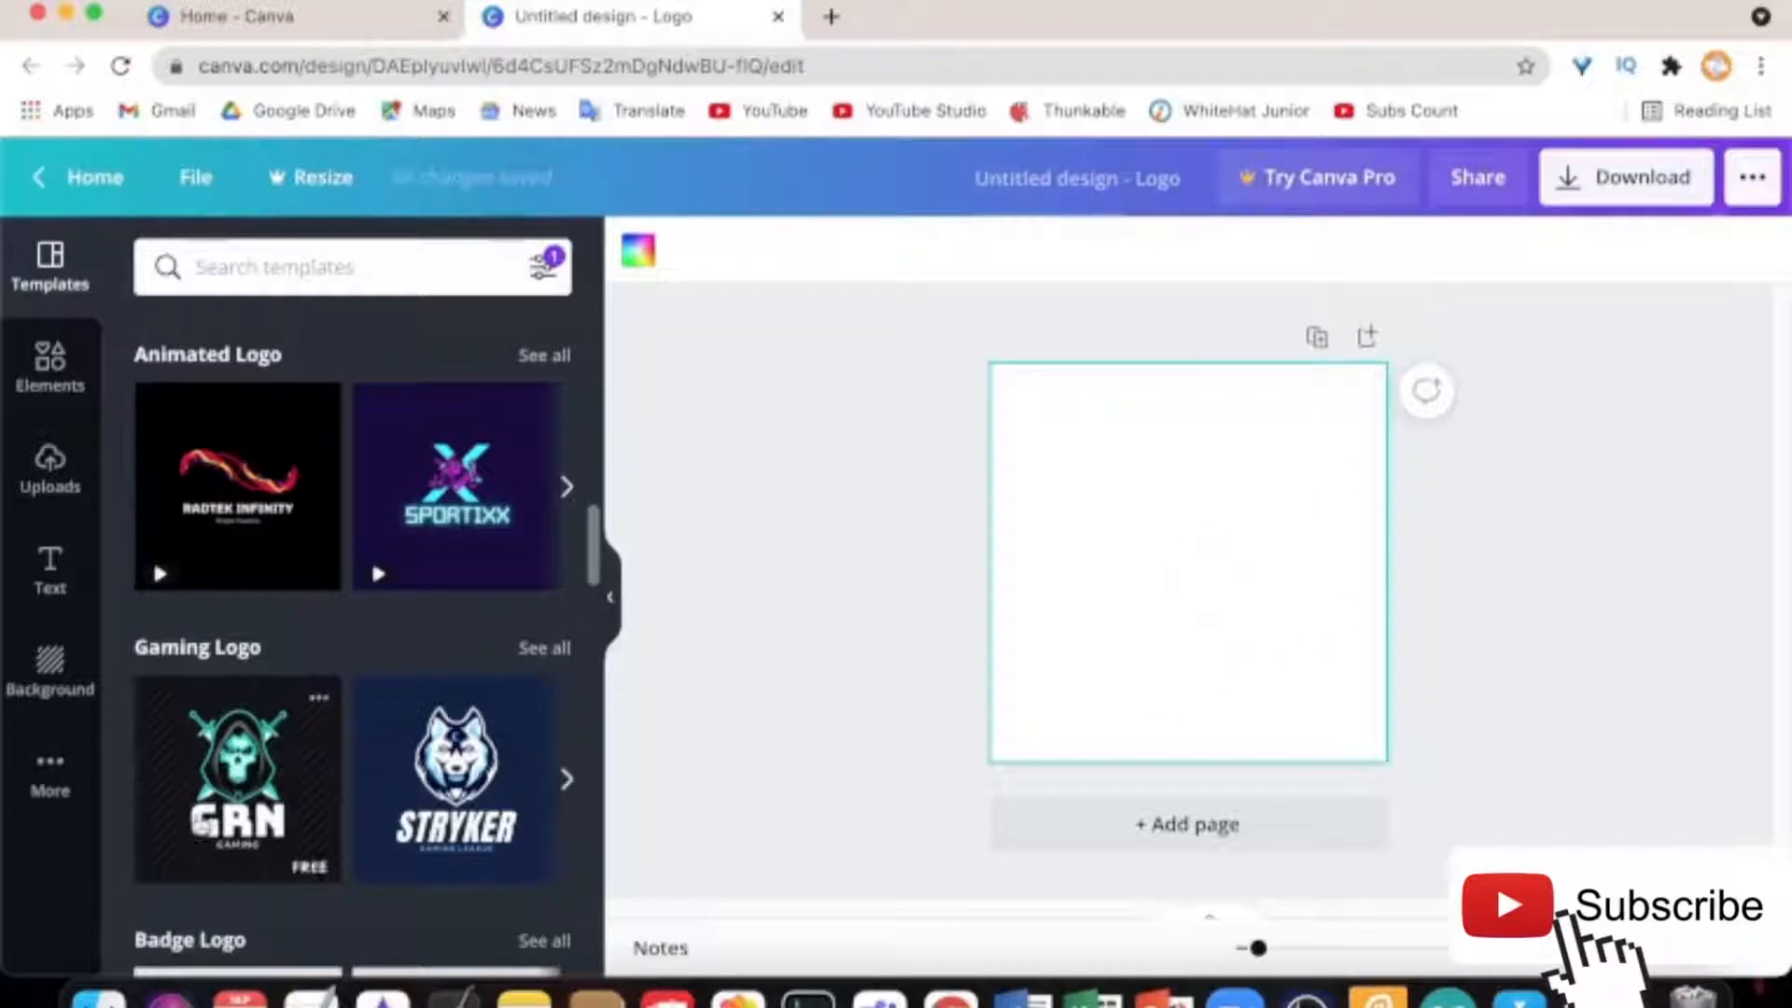
# Search the templates for 'Gaming log' and browse the results
pyautogui.click(326, 267)
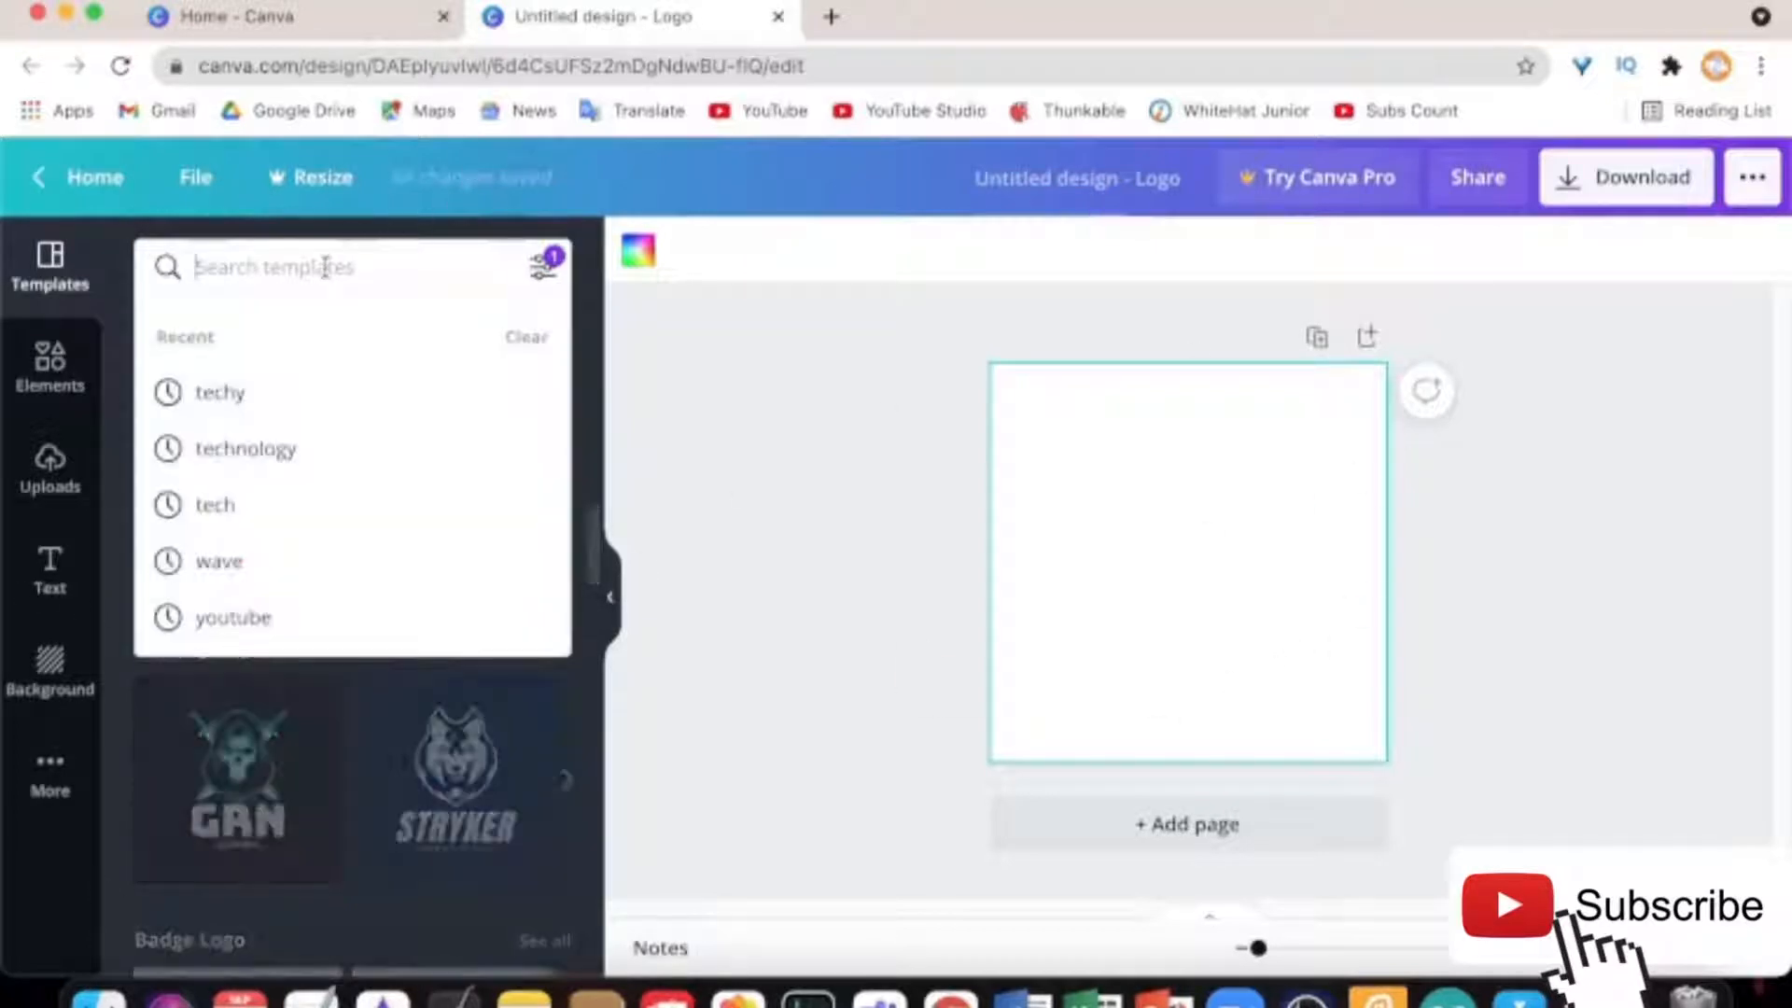
pyautogui.write('Gma')
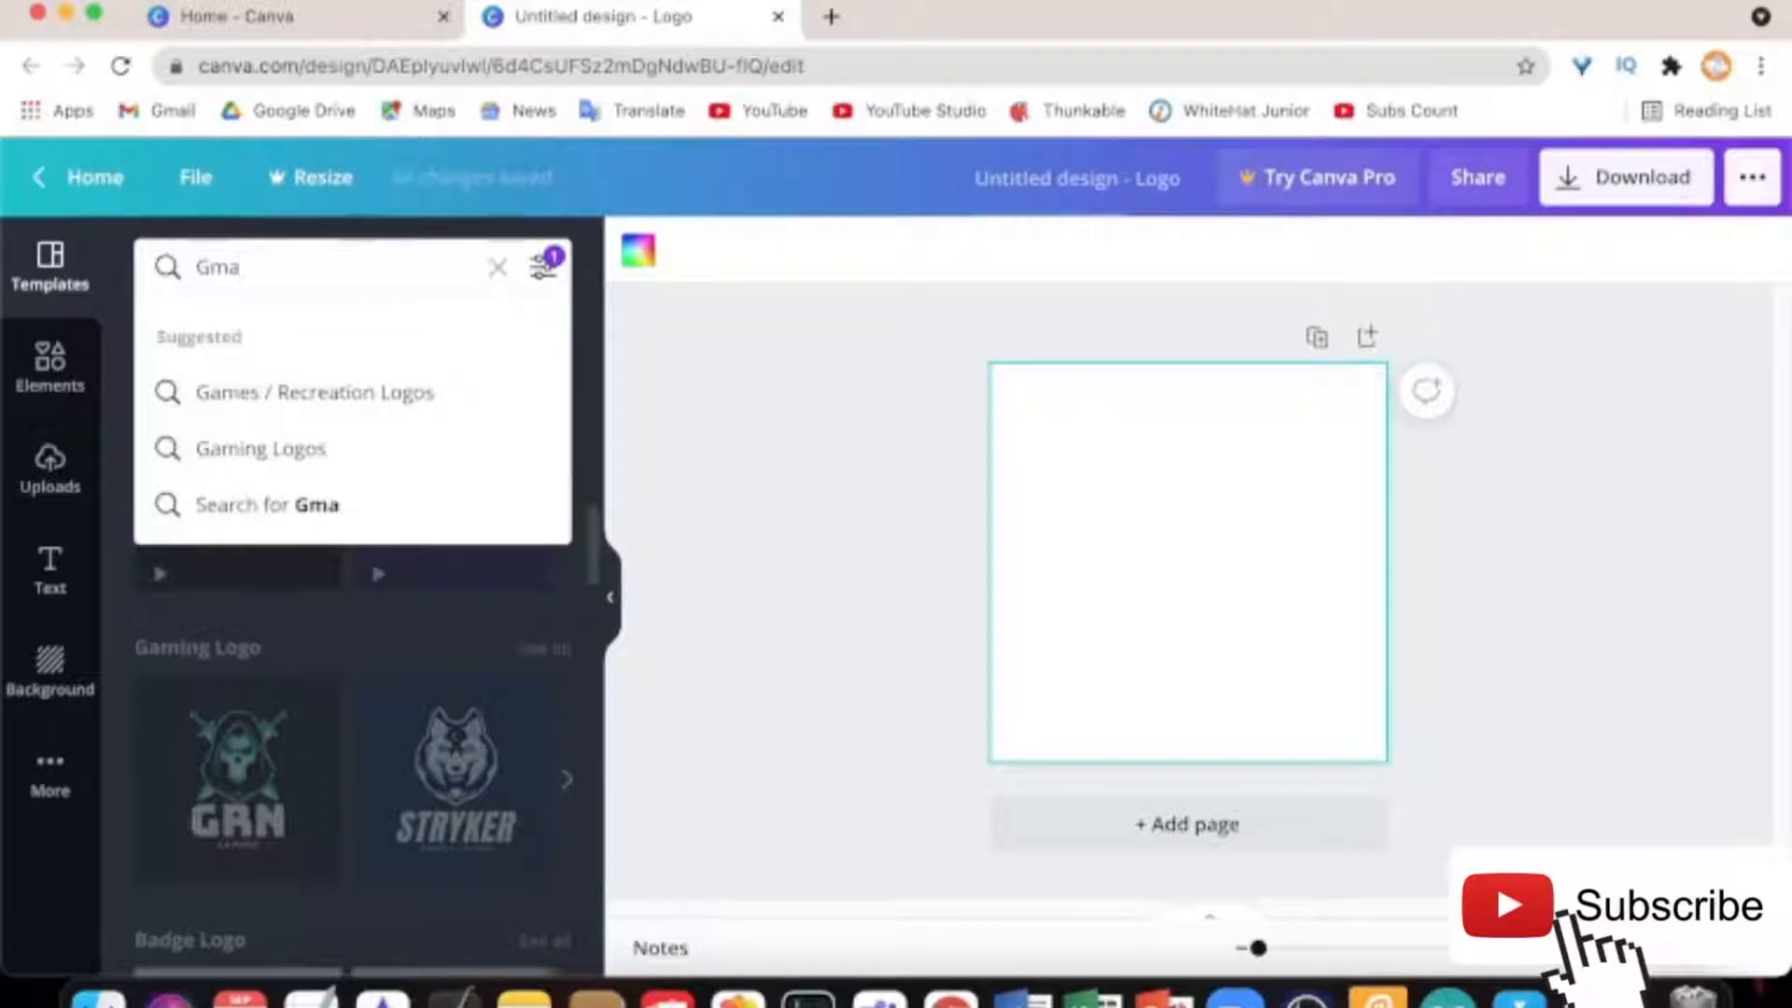
pyautogui.write('ming')
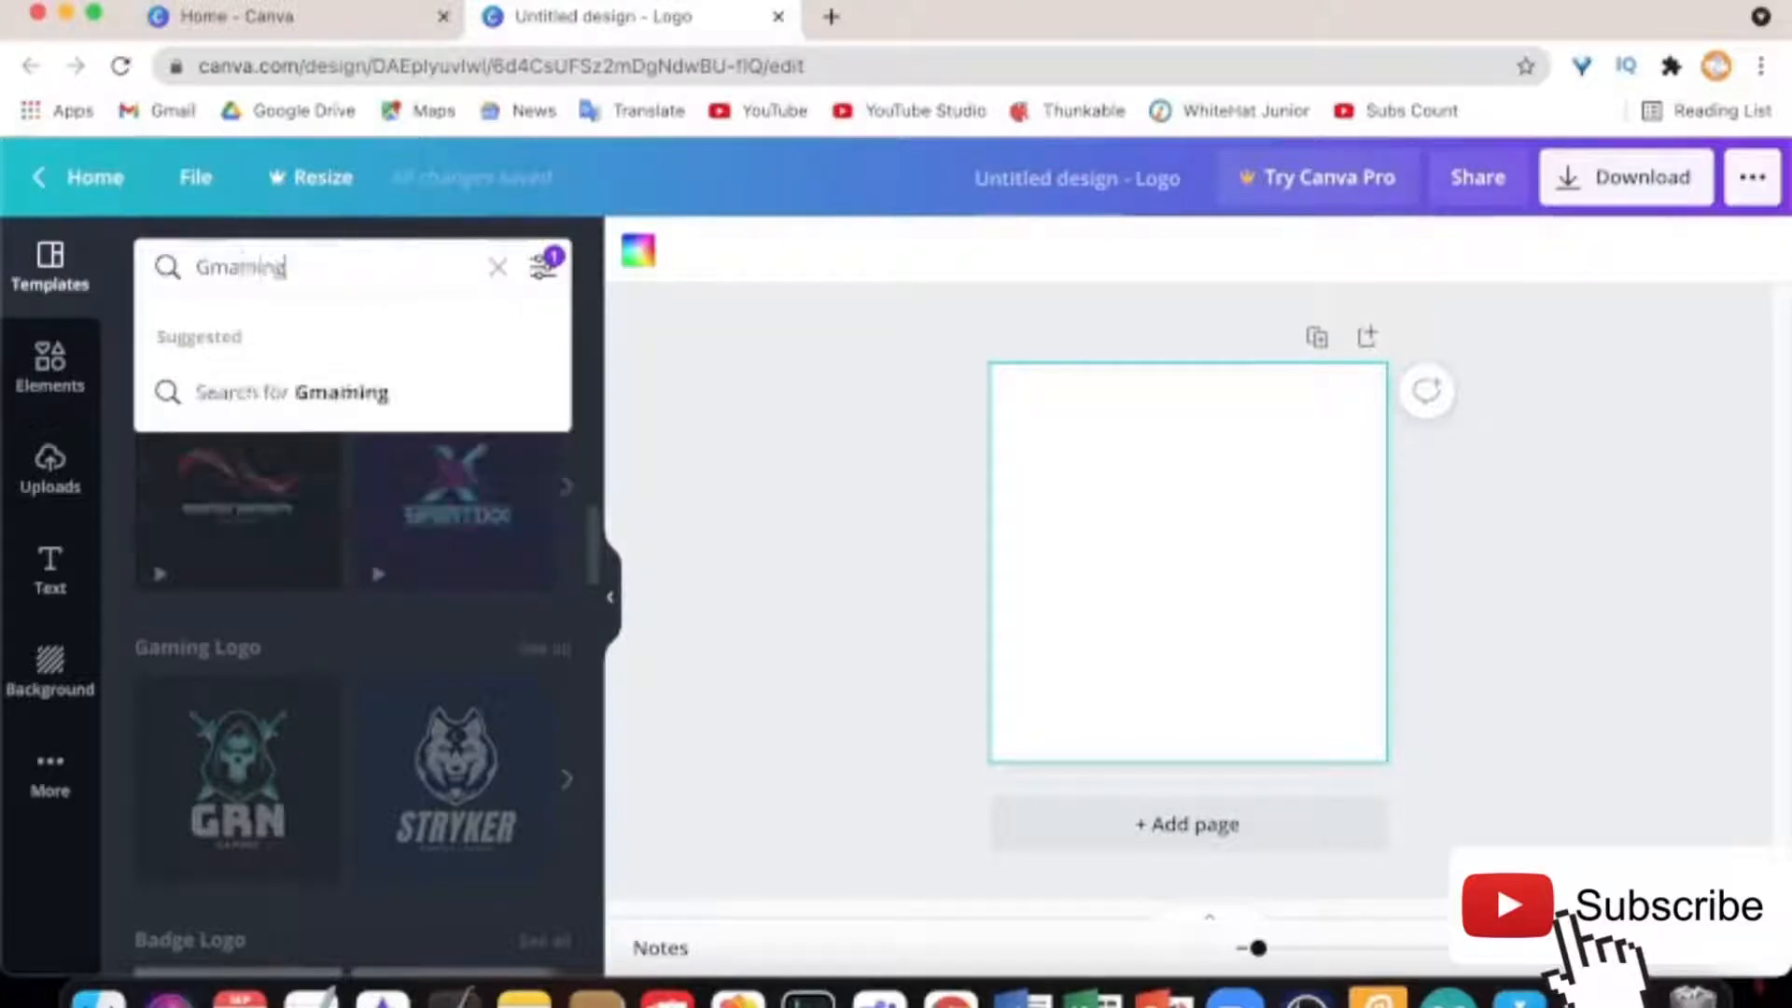
pyautogui.press('BackSpace')
pyautogui.press('BackSpace')
pyautogui.press('BackSpace')
pyautogui.press('BackSpace')
pyautogui.press('BackSpace')
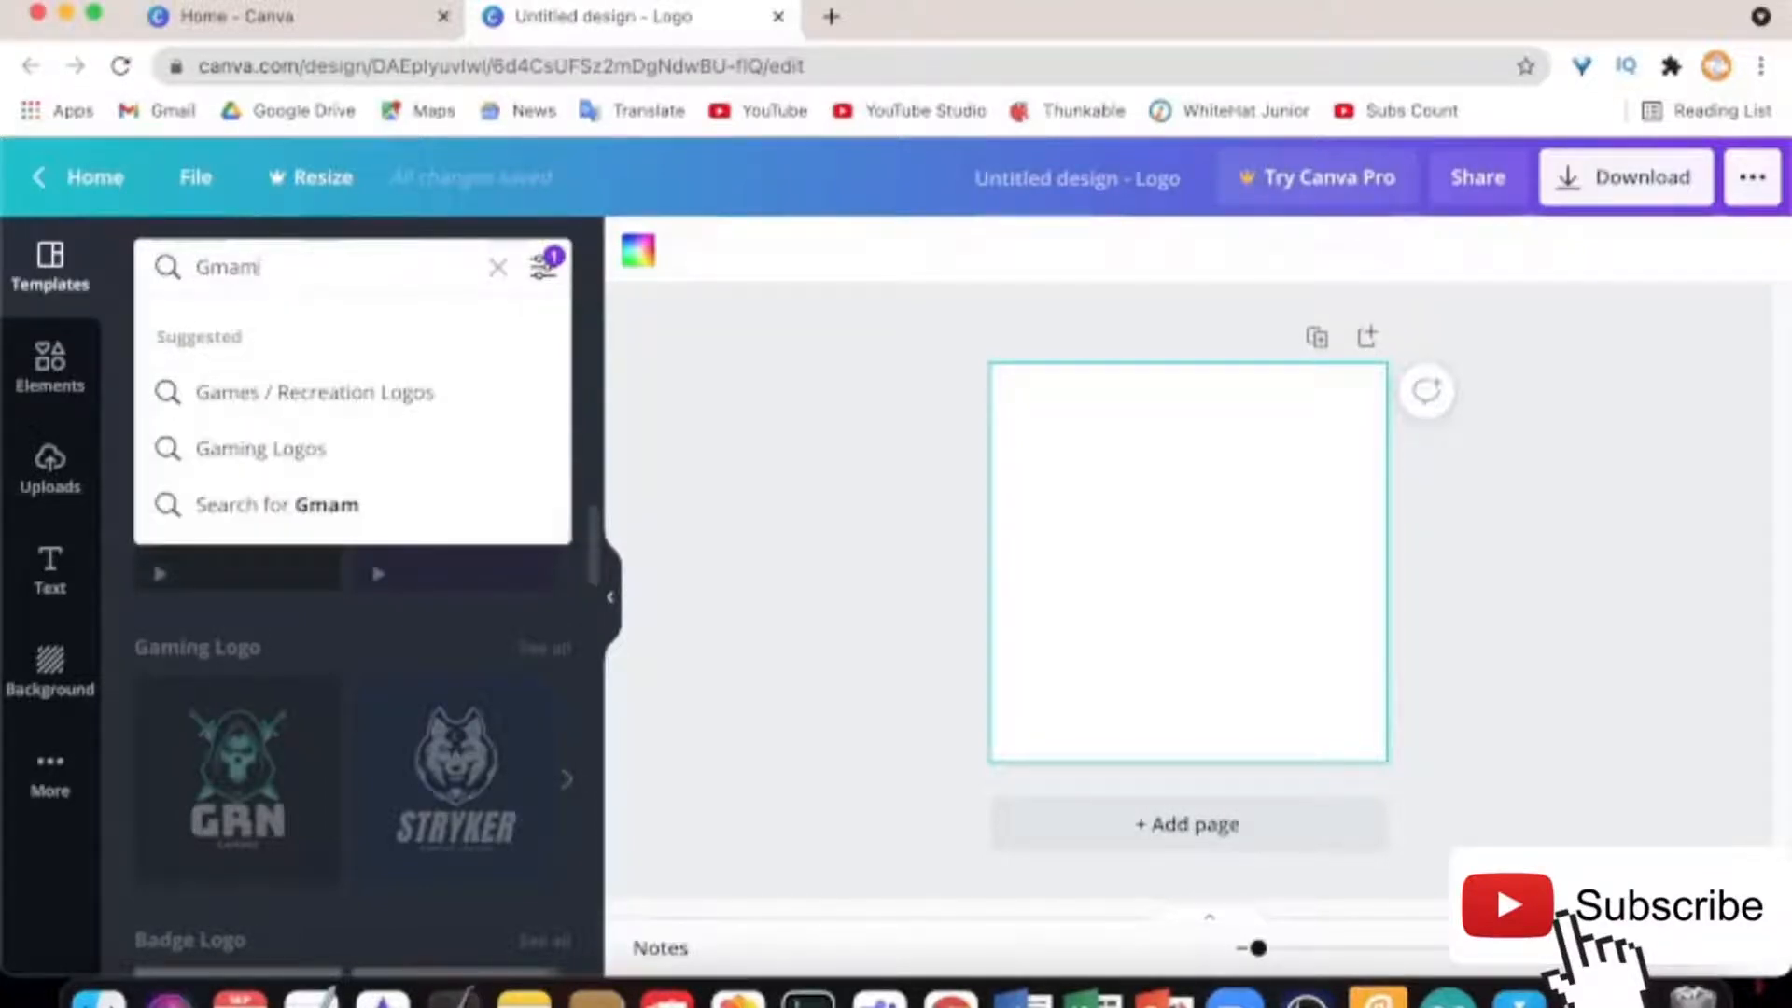
pyautogui.write('aming logo')
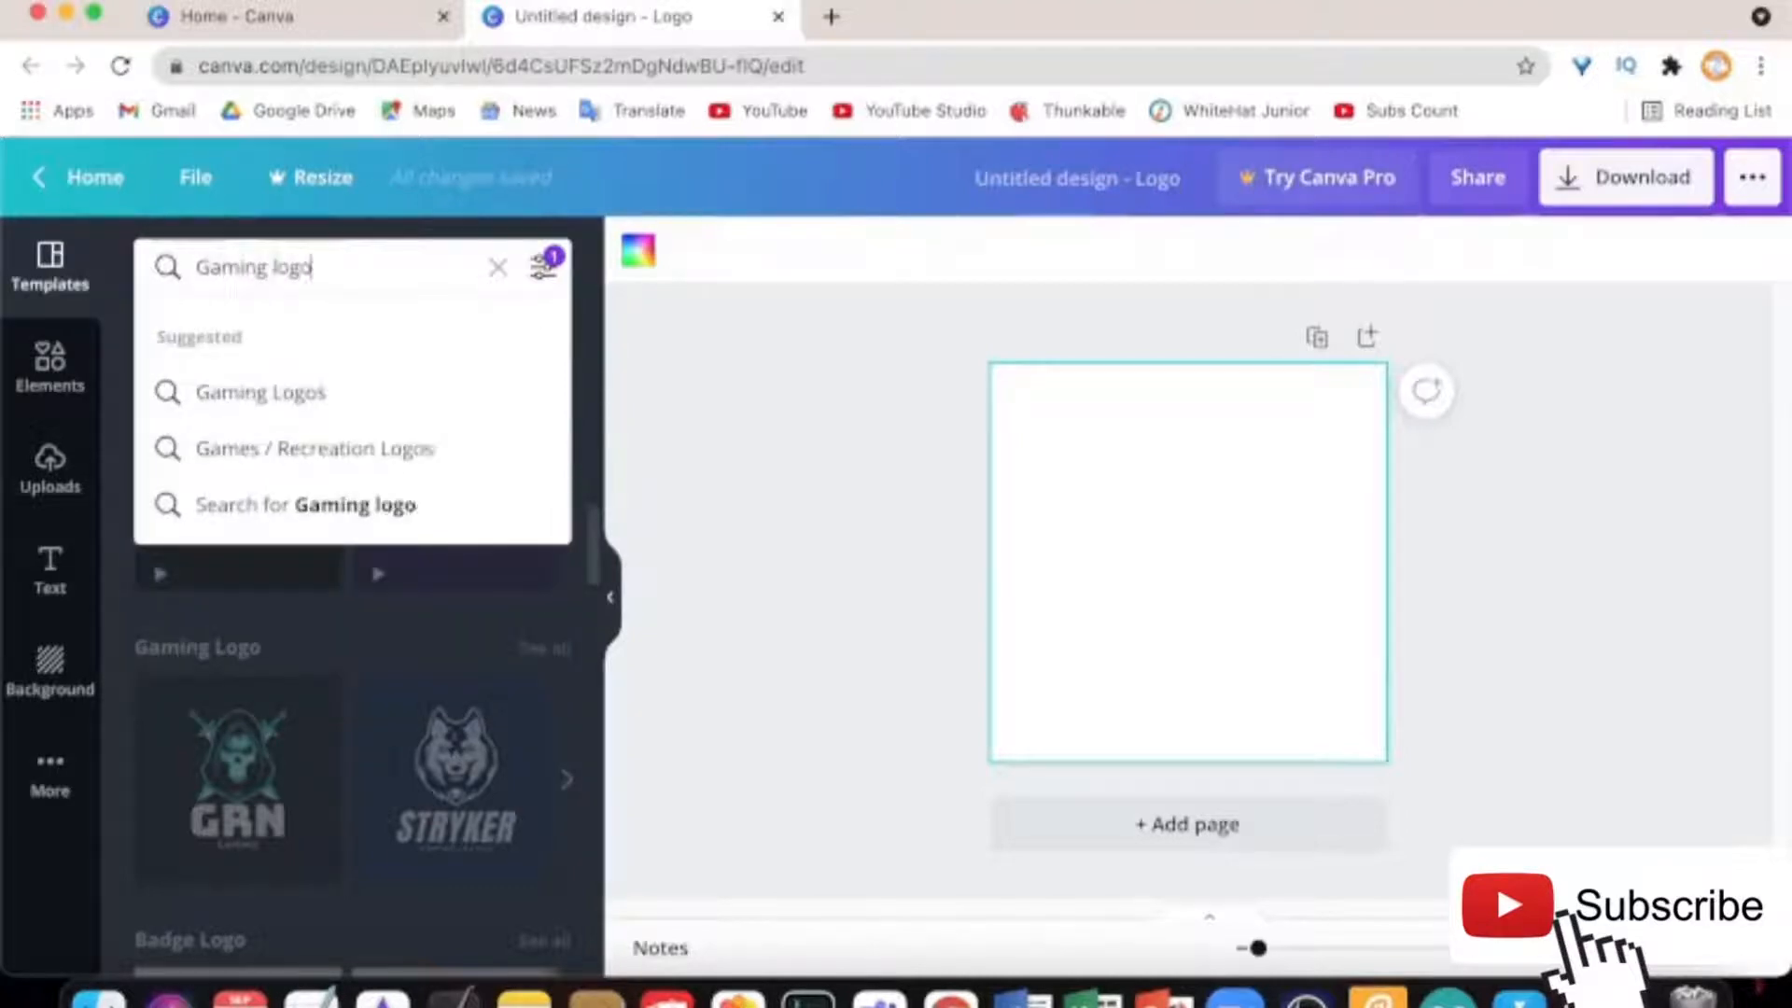
pyautogui.press('Return')
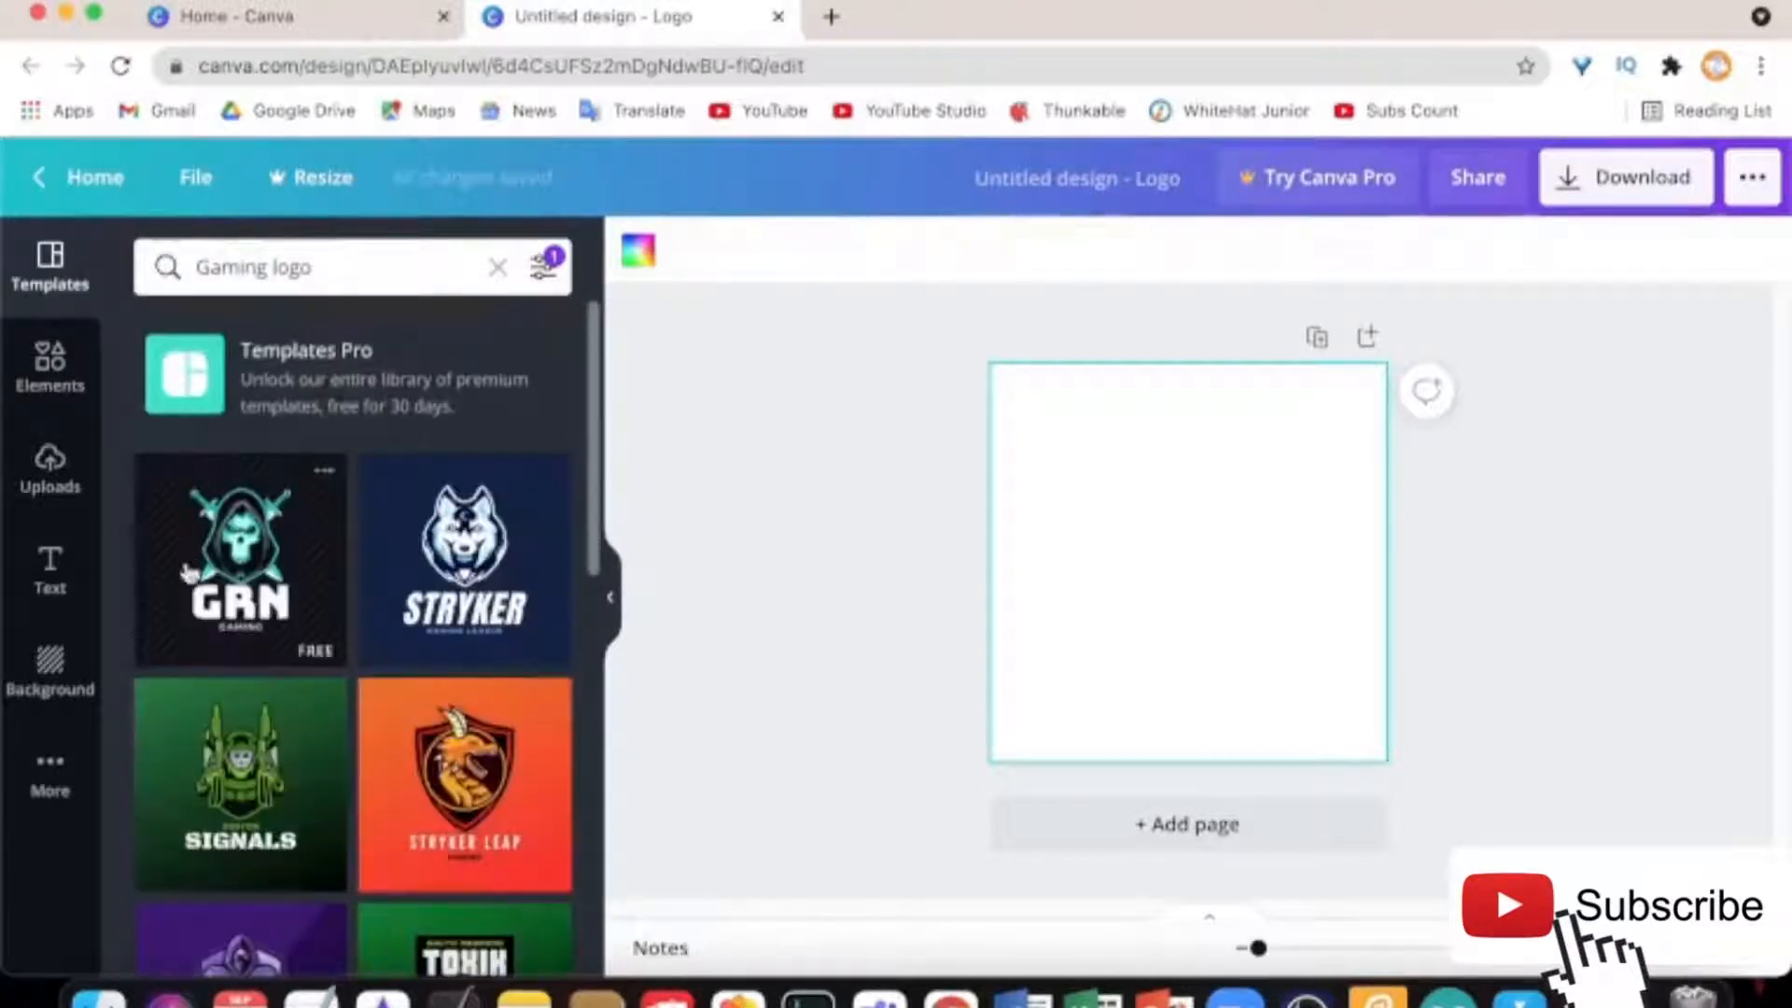
pyautogui.scroll(-2, 411, 637)
pyautogui.scroll(-3, 410, 638)
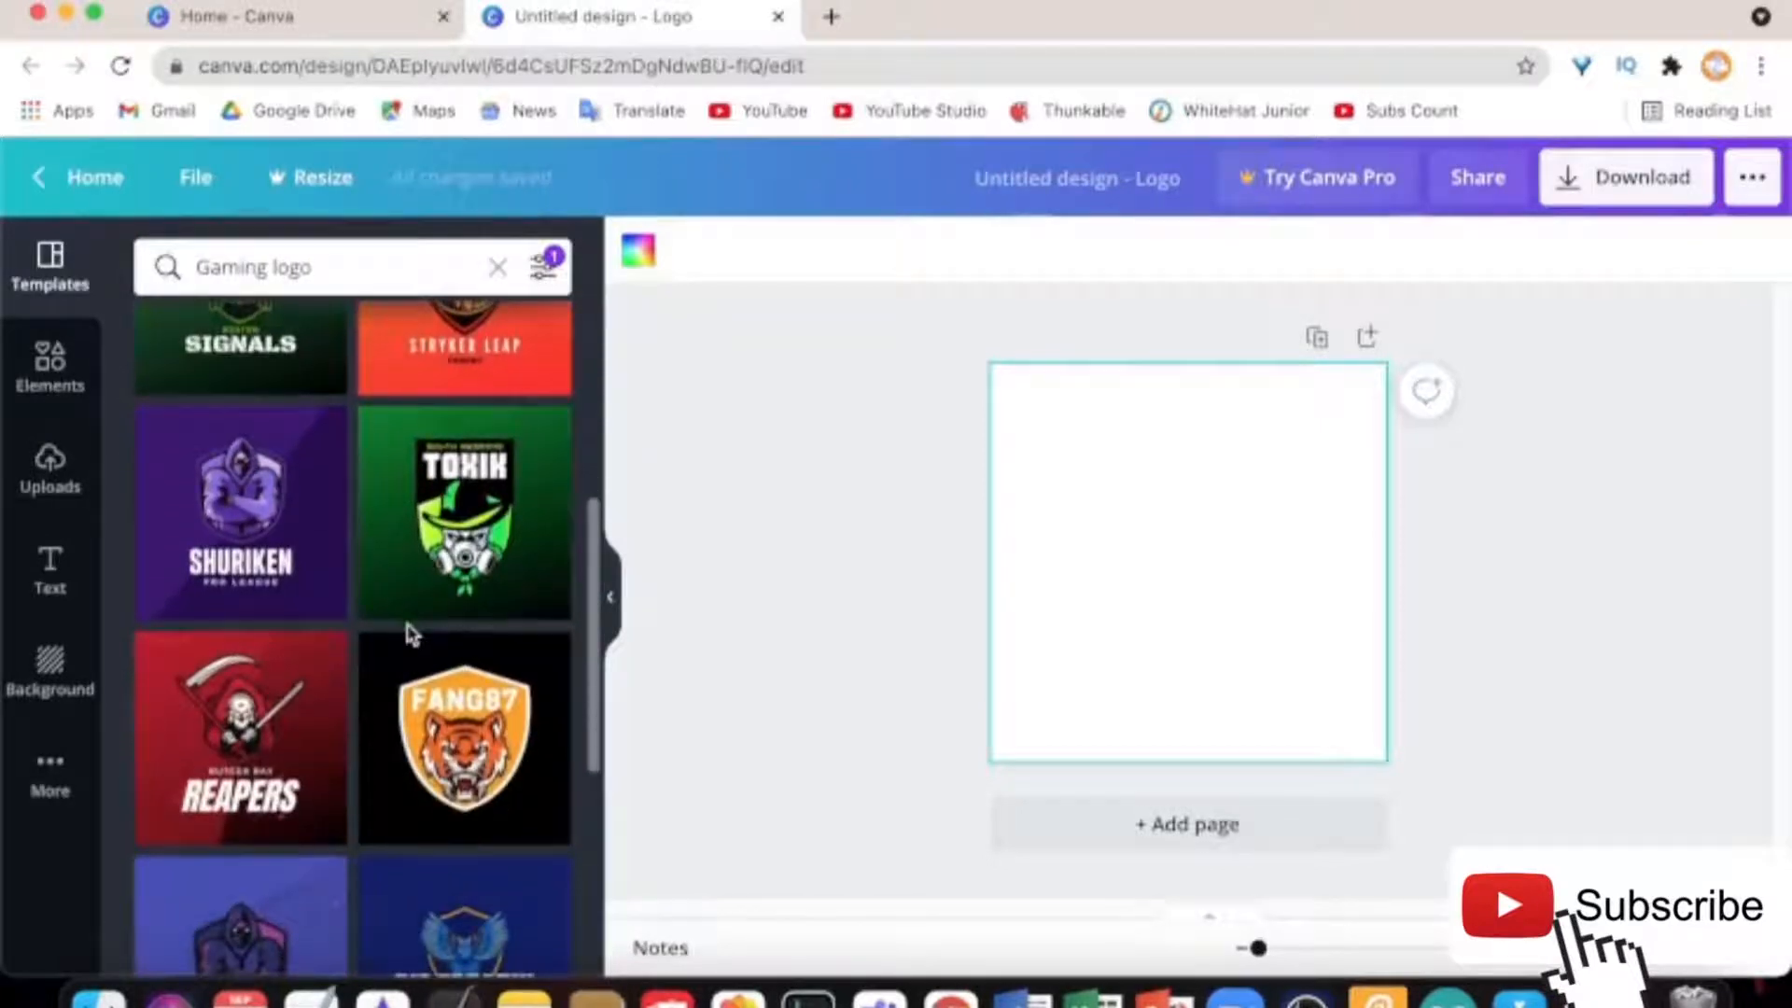
pyautogui.scroll(-2, 410, 637)
pyautogui.scroll(1, 521, 462)
pyautogui.scroll(-3, 522, 462)
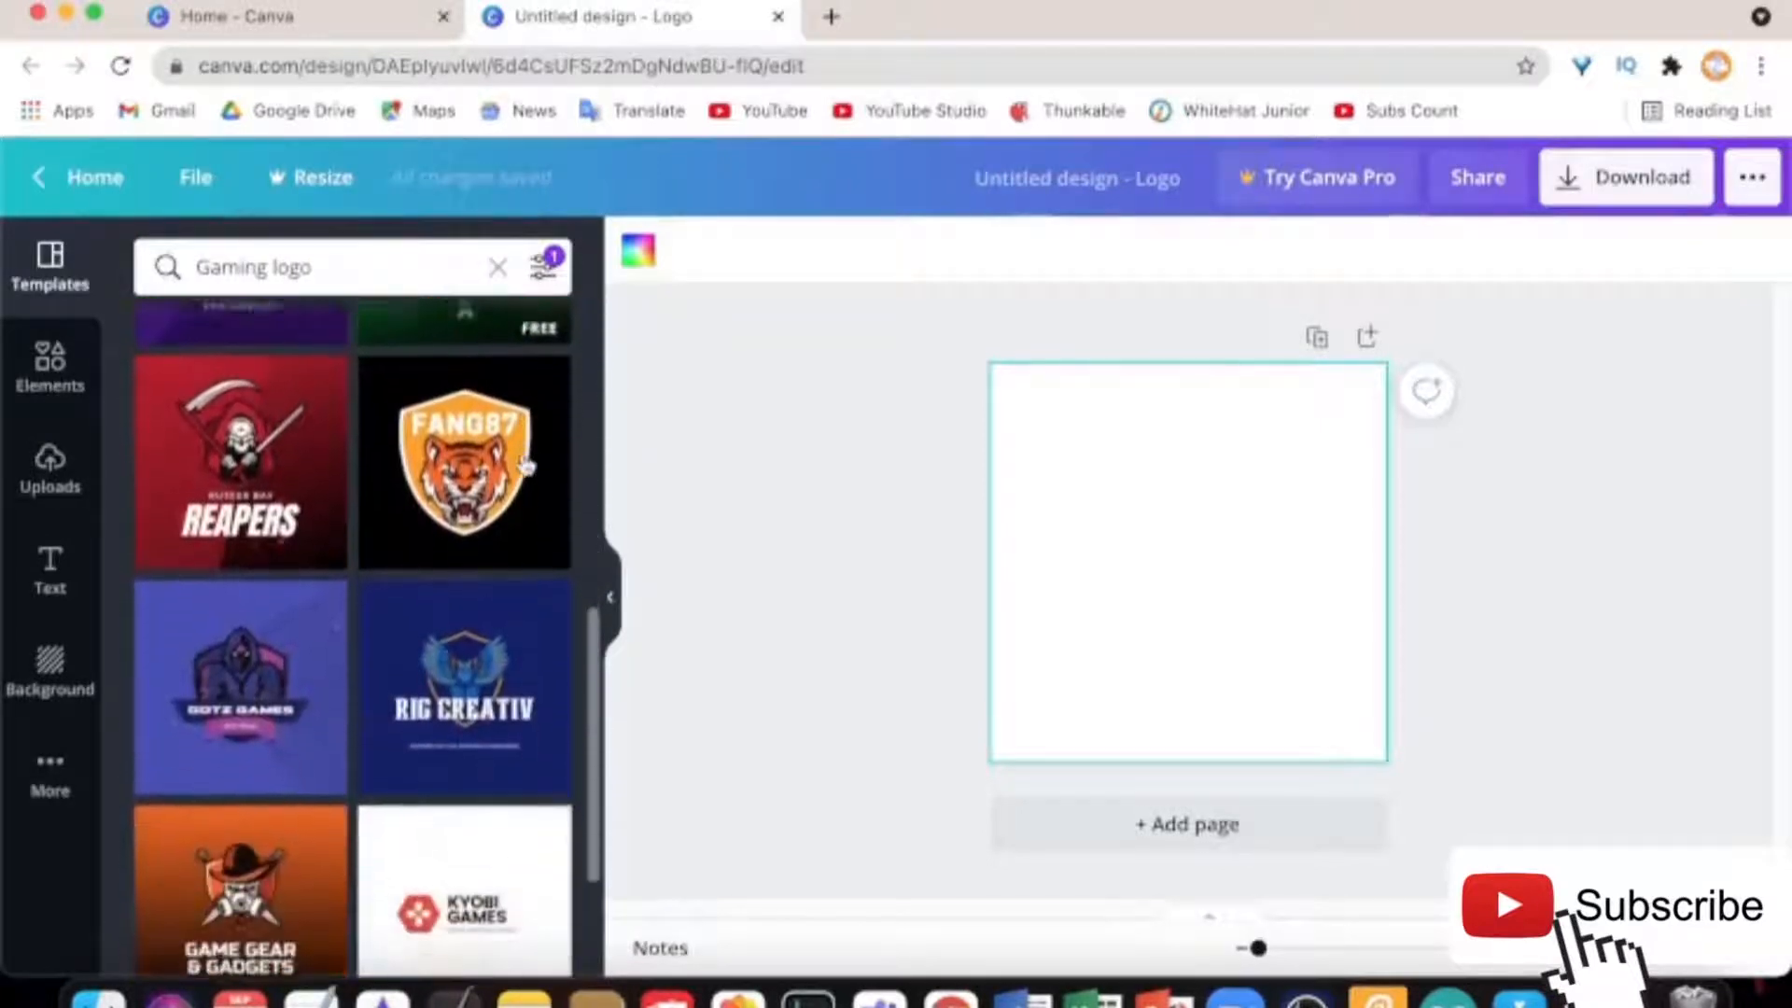
pyautogui.scroll(-5, 526, 464)
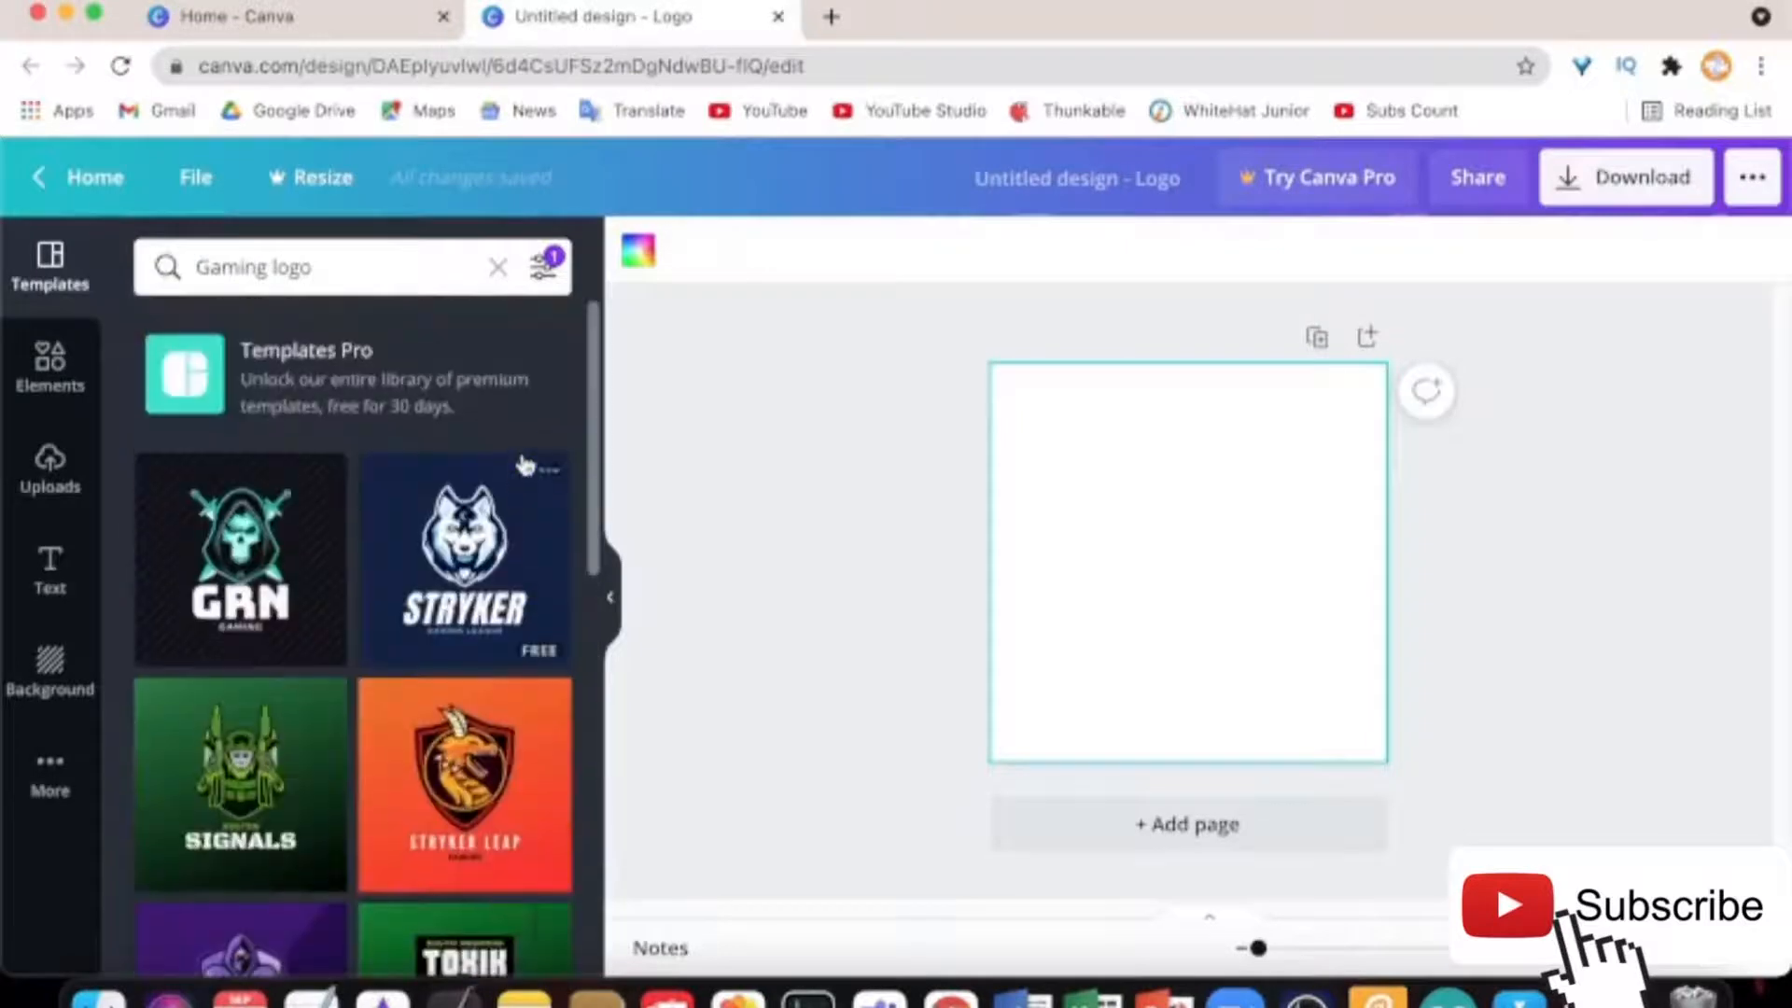
# Apply the Stryker template, then replace it with the red Reapers template
pyautogui.click(439, 628)
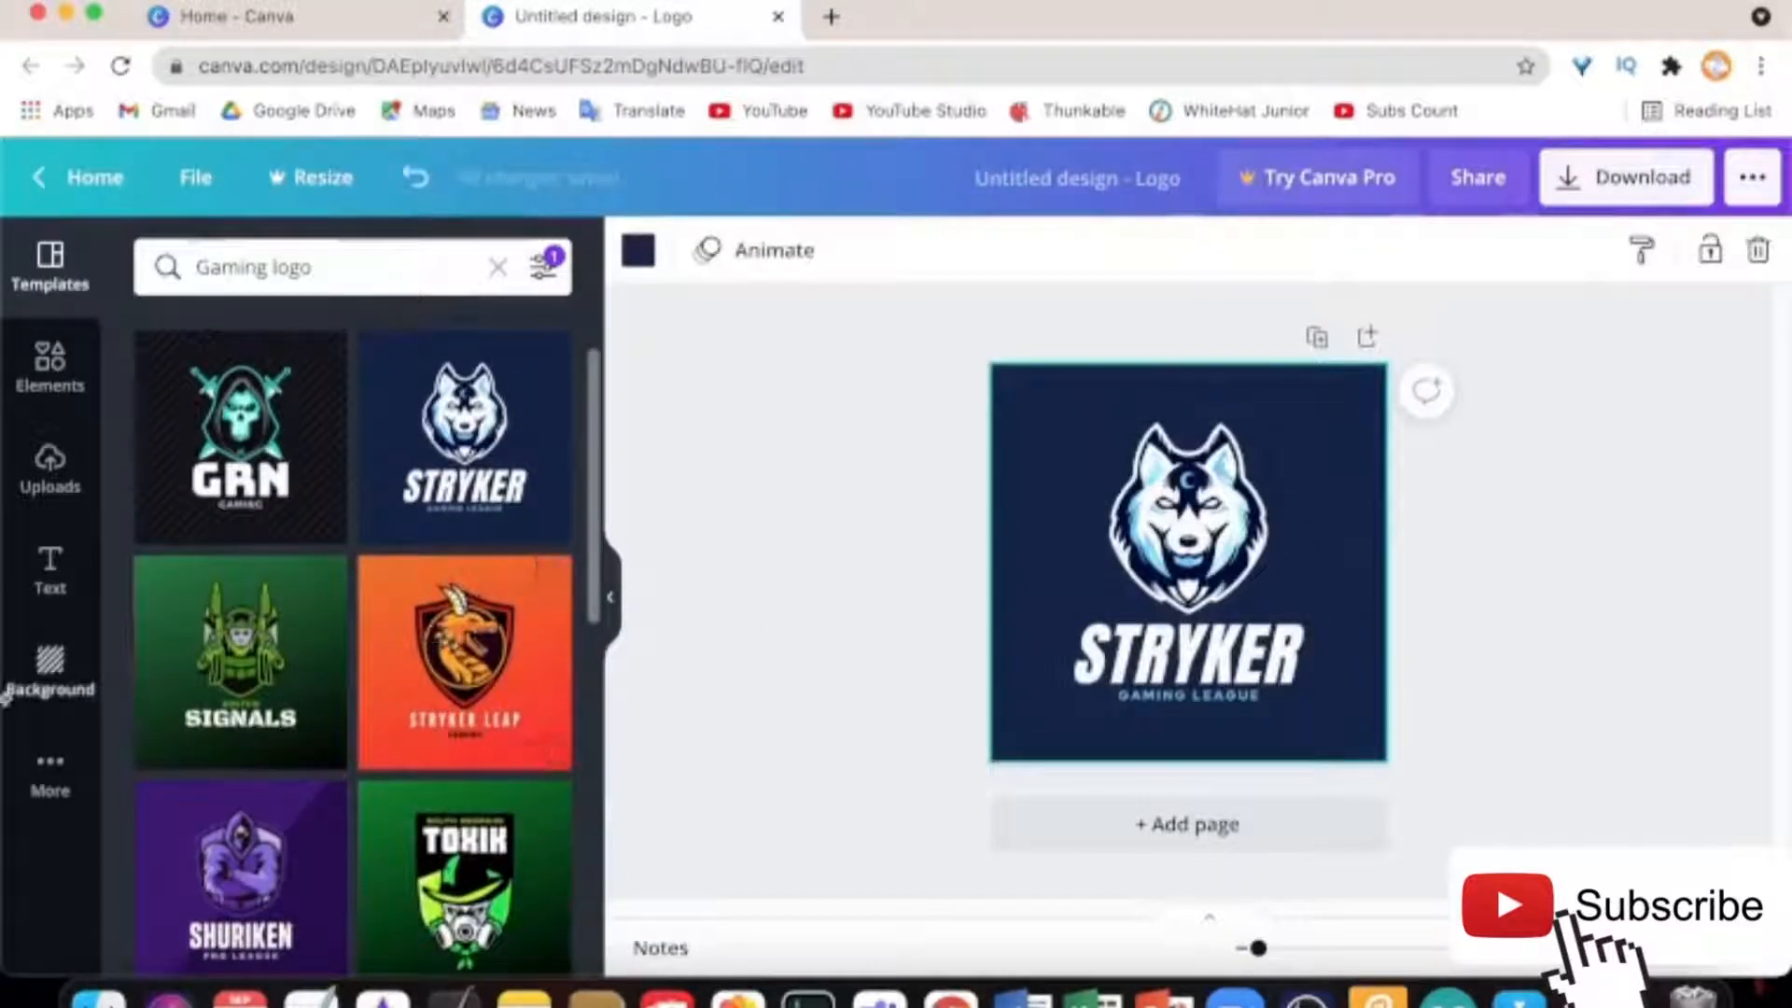
pyautogui.scroll(-5, 322, 607)
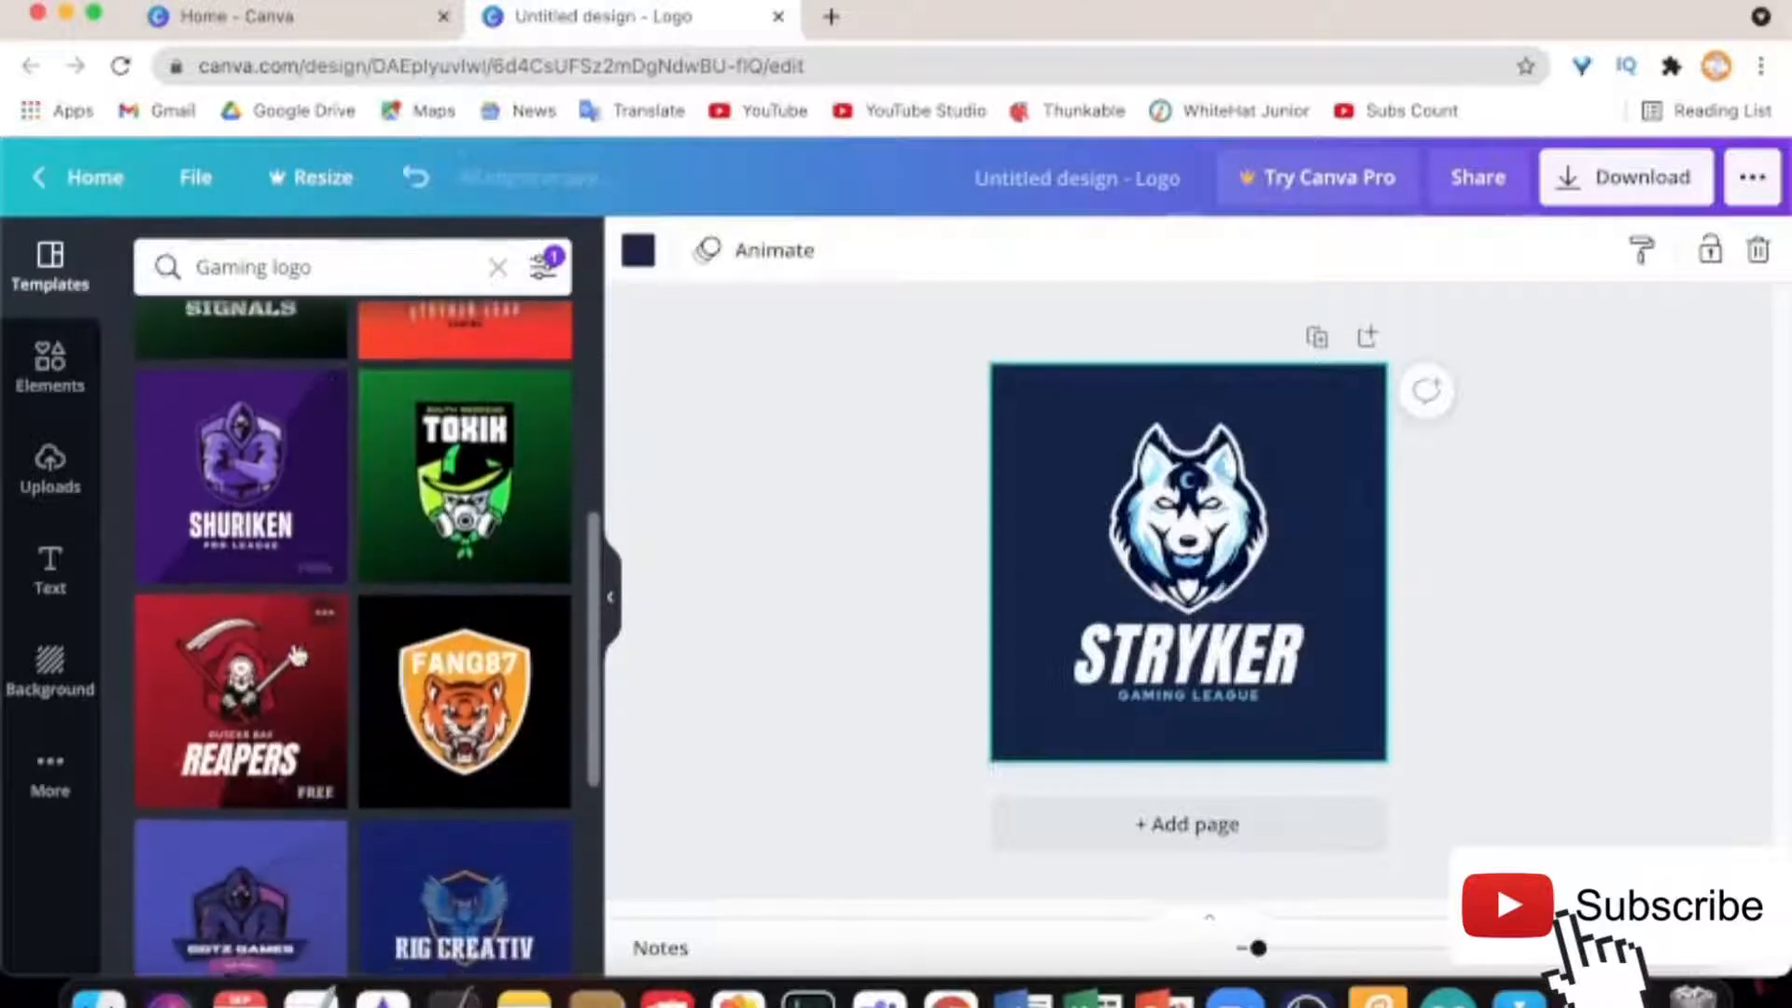
pyautogui.scroll(-3, 317, 658)
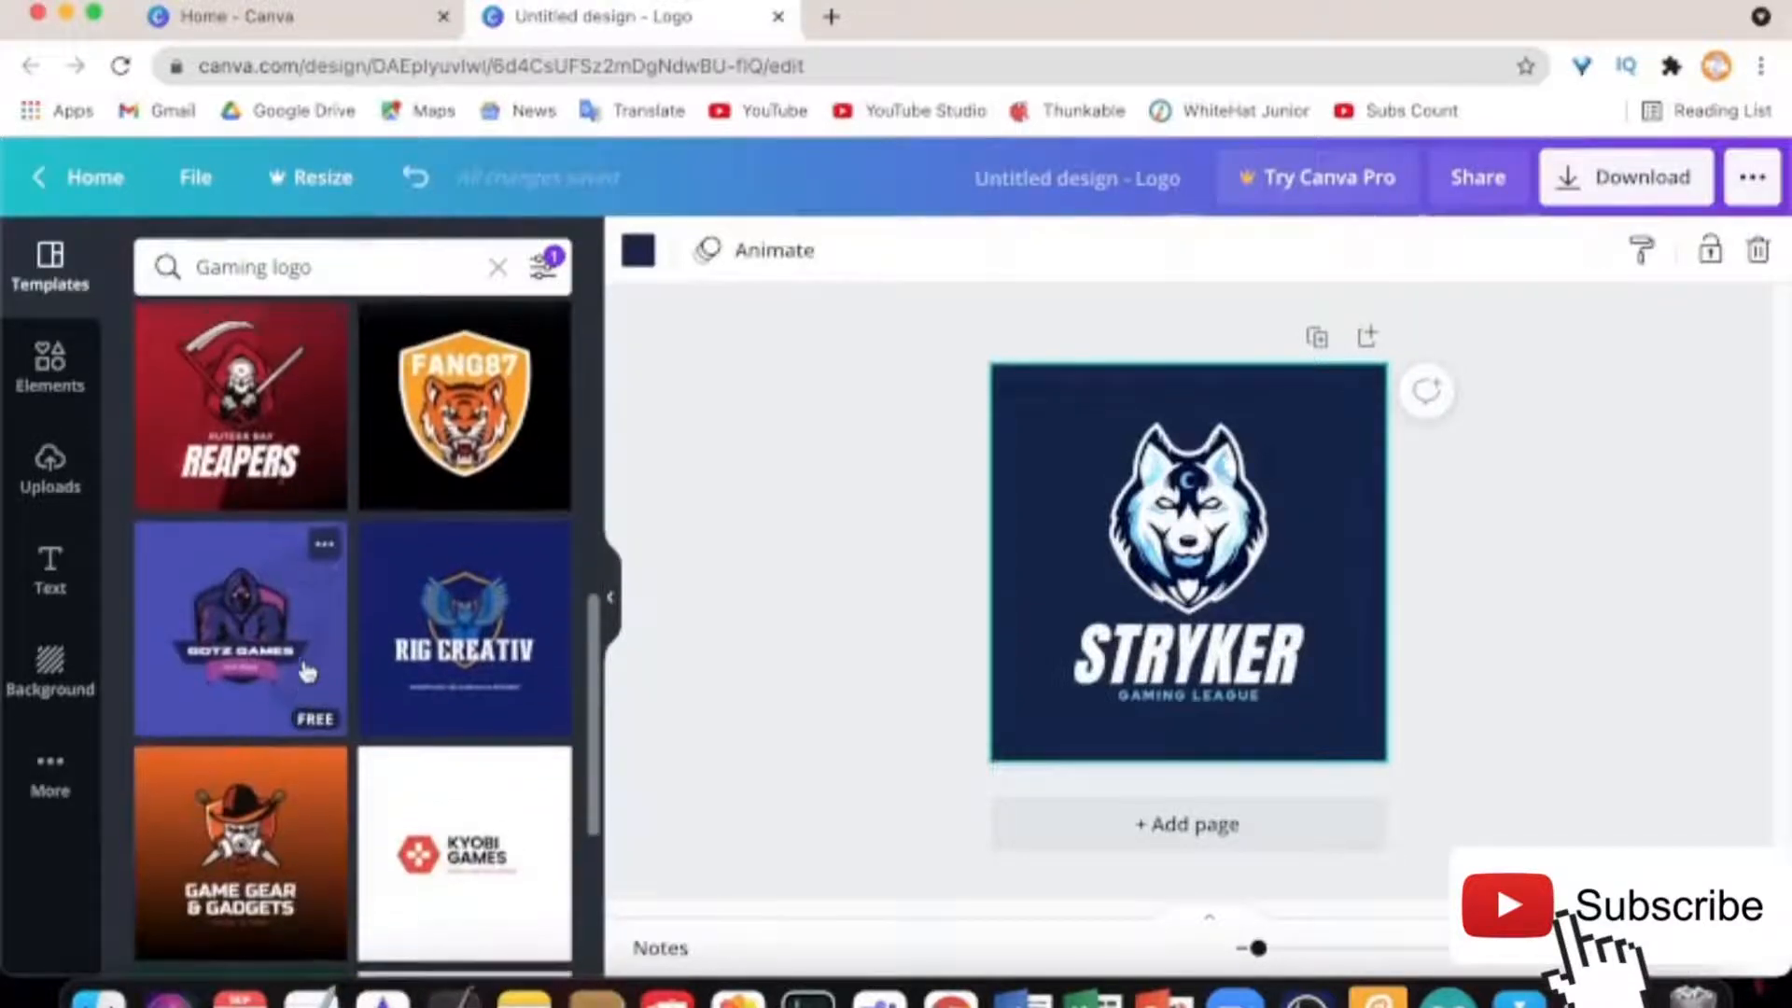
pyautogui.click(241, 411)
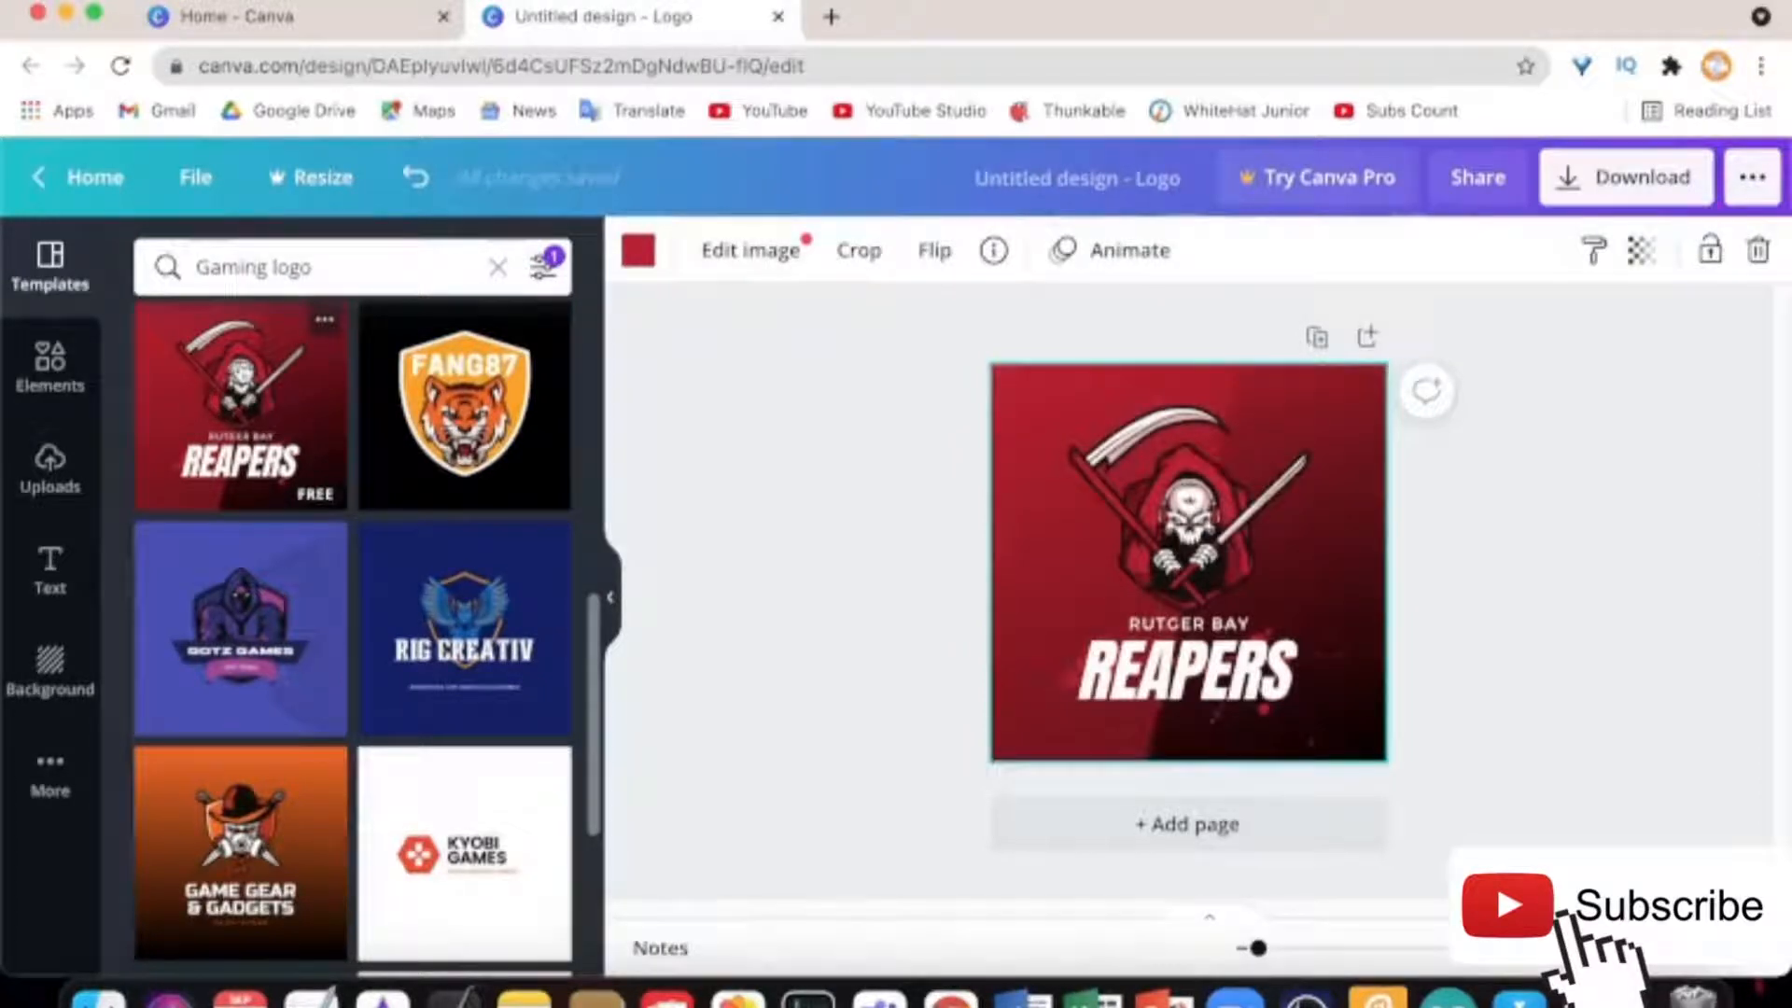
# Change the reaper graphic's dark-red tone to blue, keeping its black parts black
pyautogui.click(1176, 532)
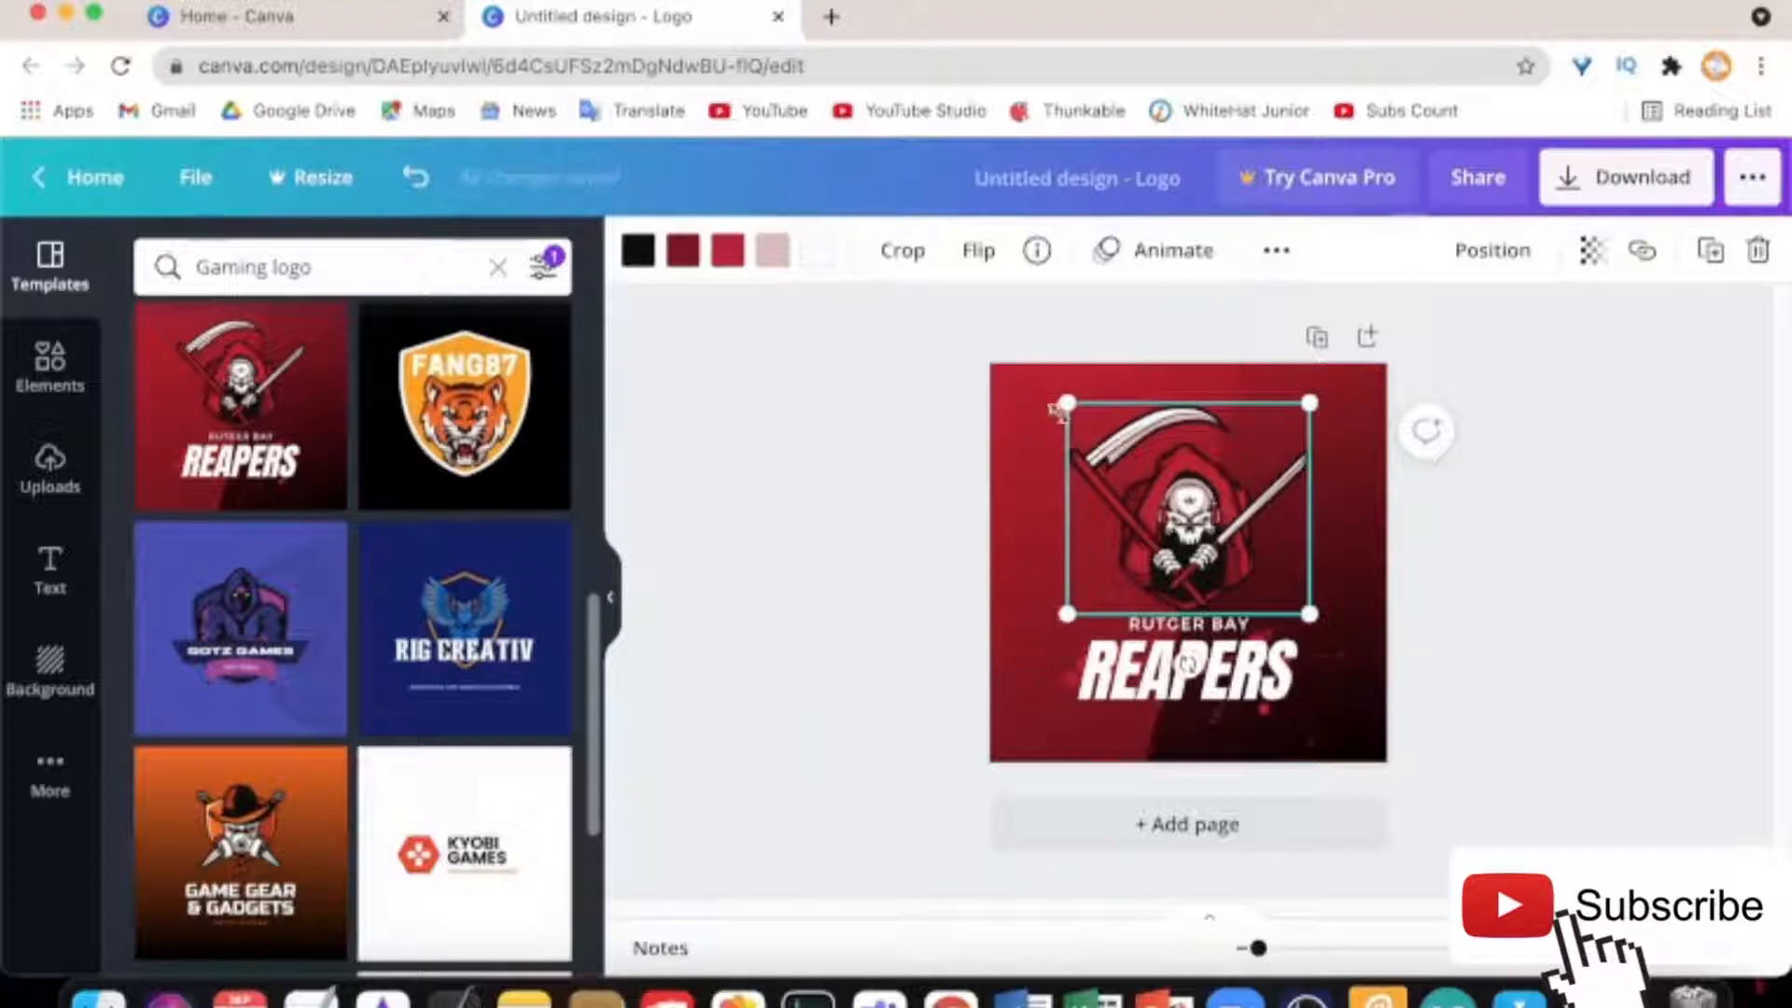
pyautogui.click(642, 255)
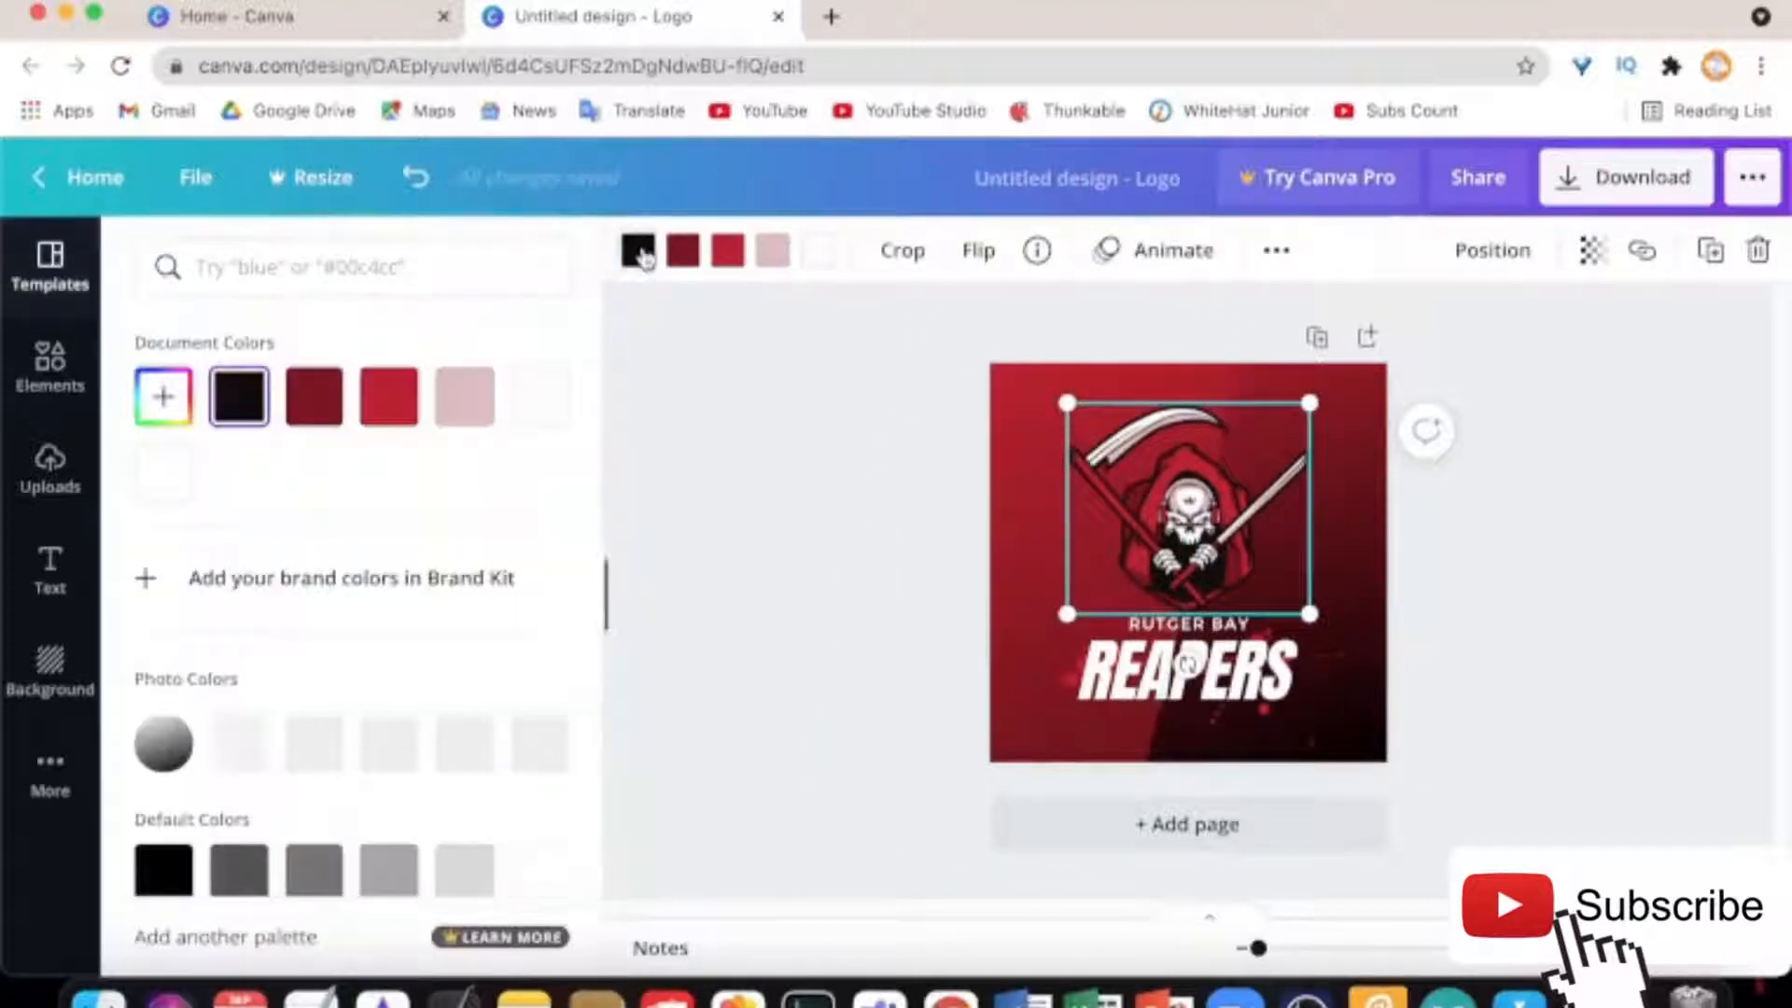
pyautogui.click(408, 420)
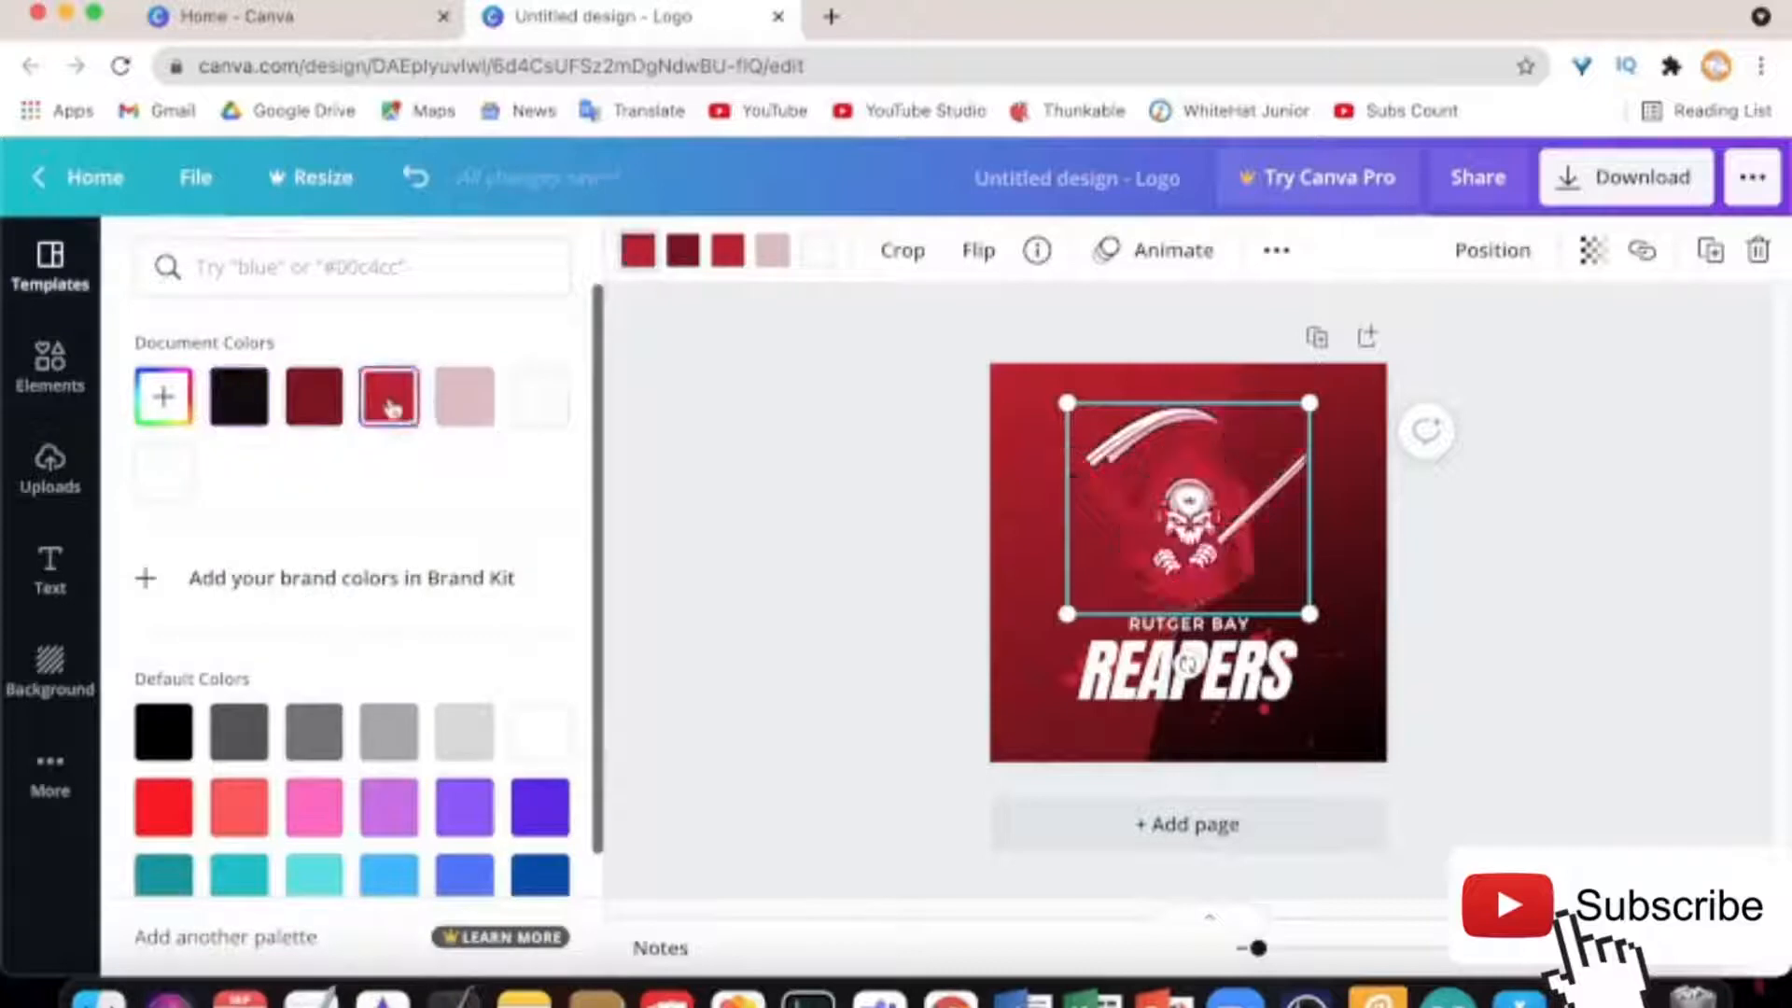
pyautogui.click(233, 400)
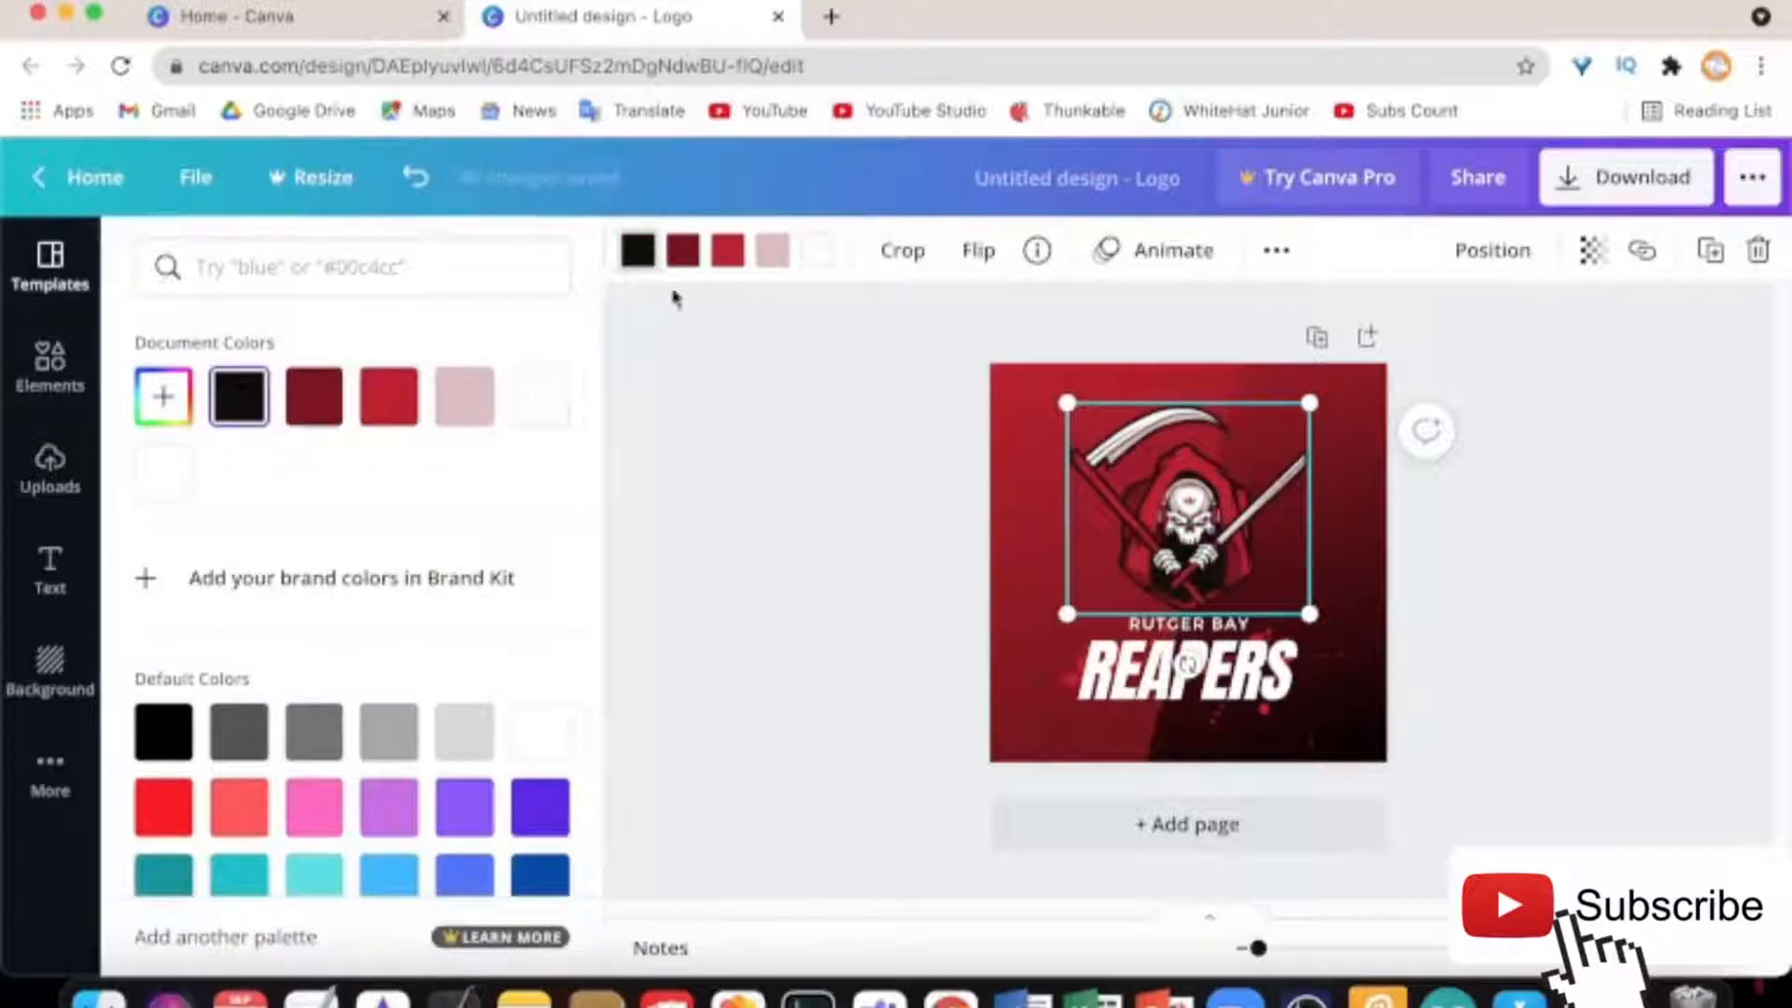
pyautogui.click(685, 252)
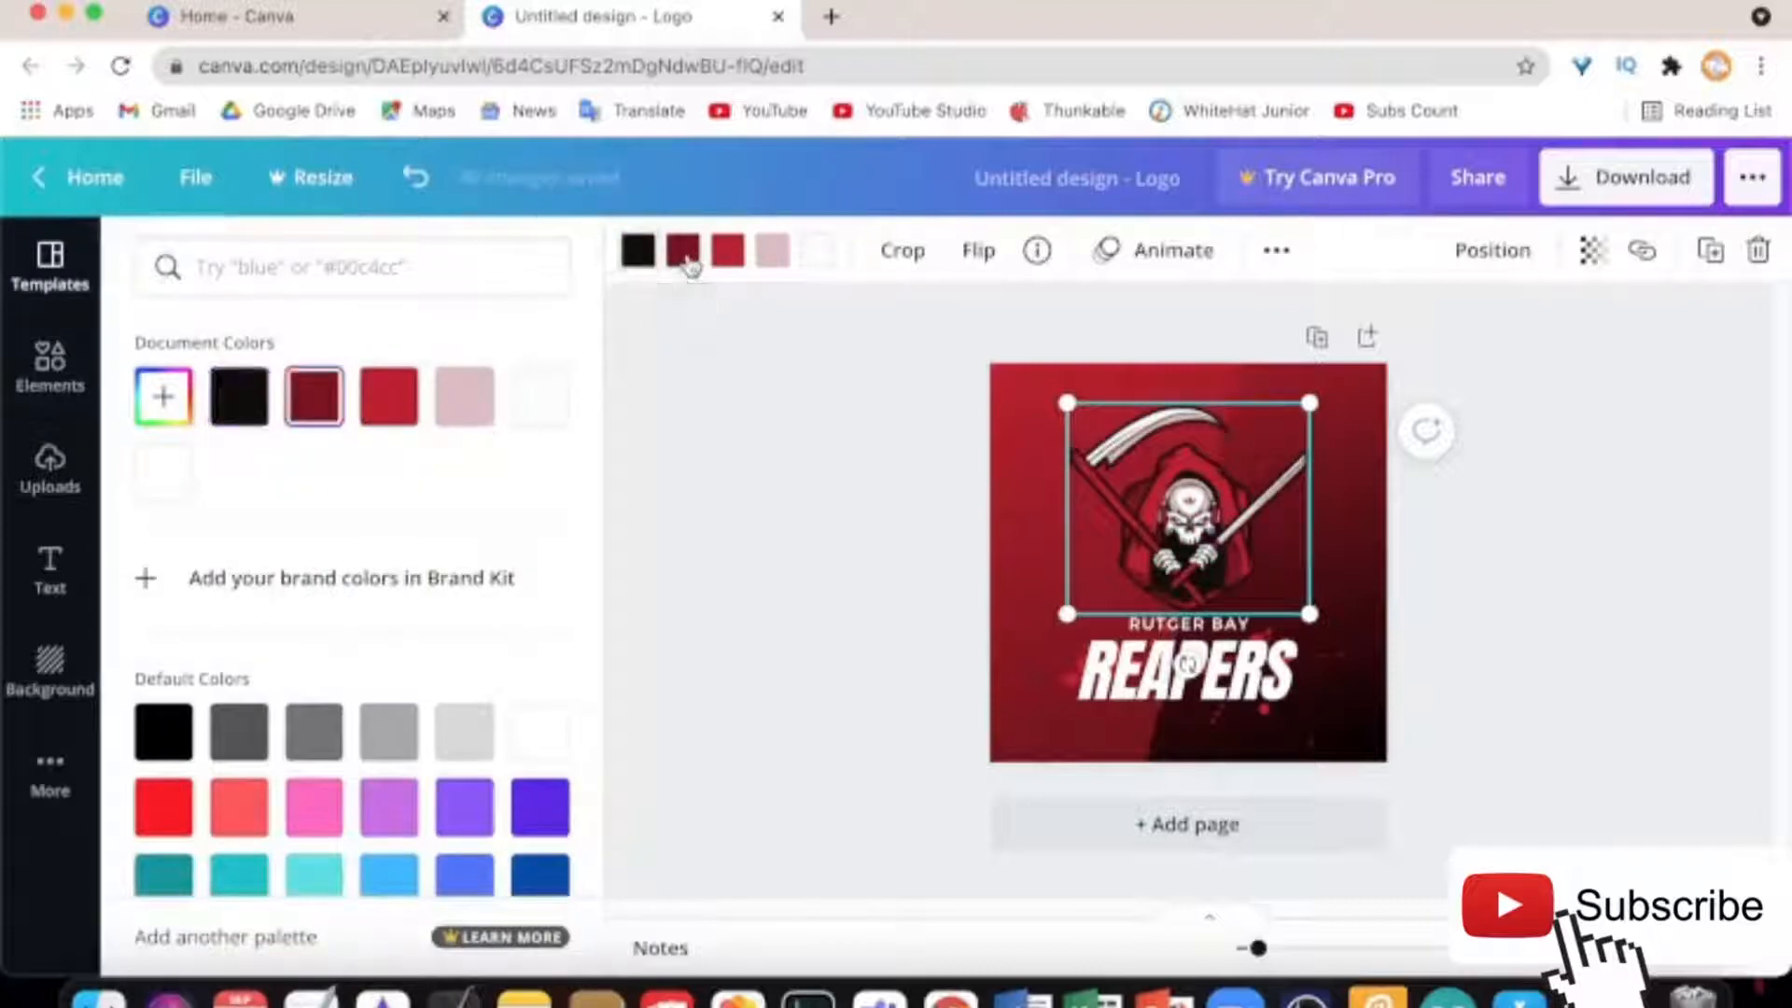
pyautogui.scroll(-3, 494, 601)
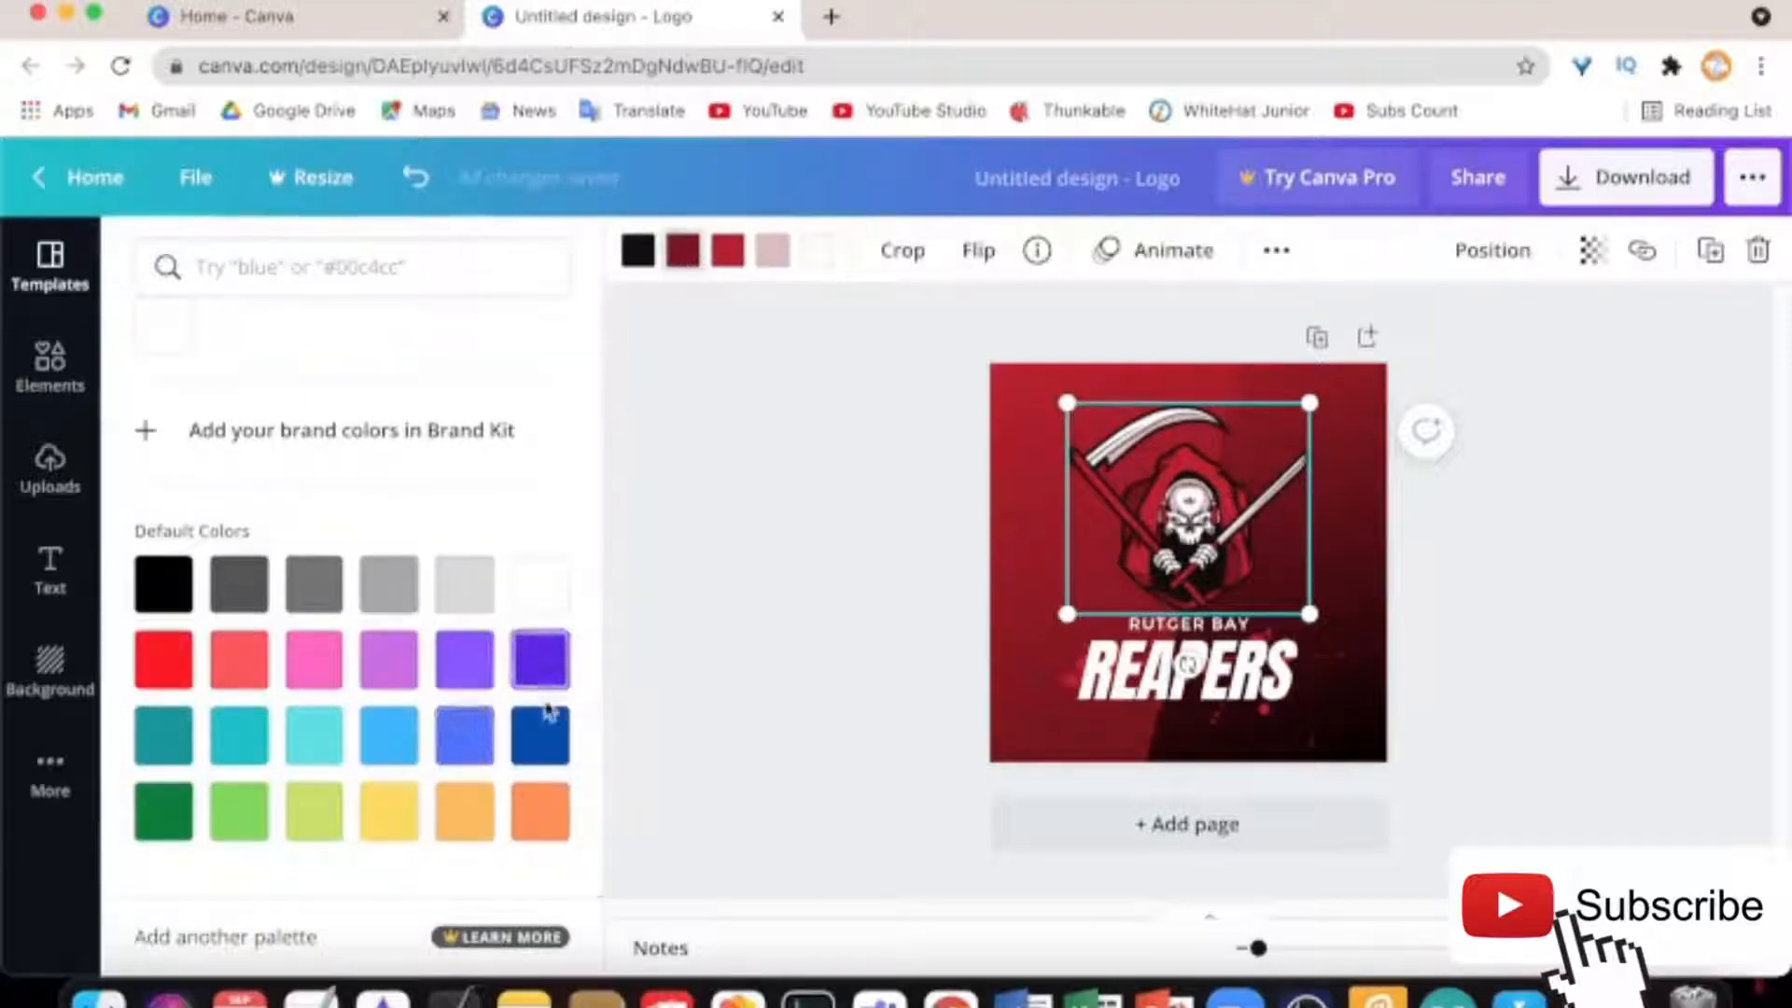
pyautogui.click(462, 733)
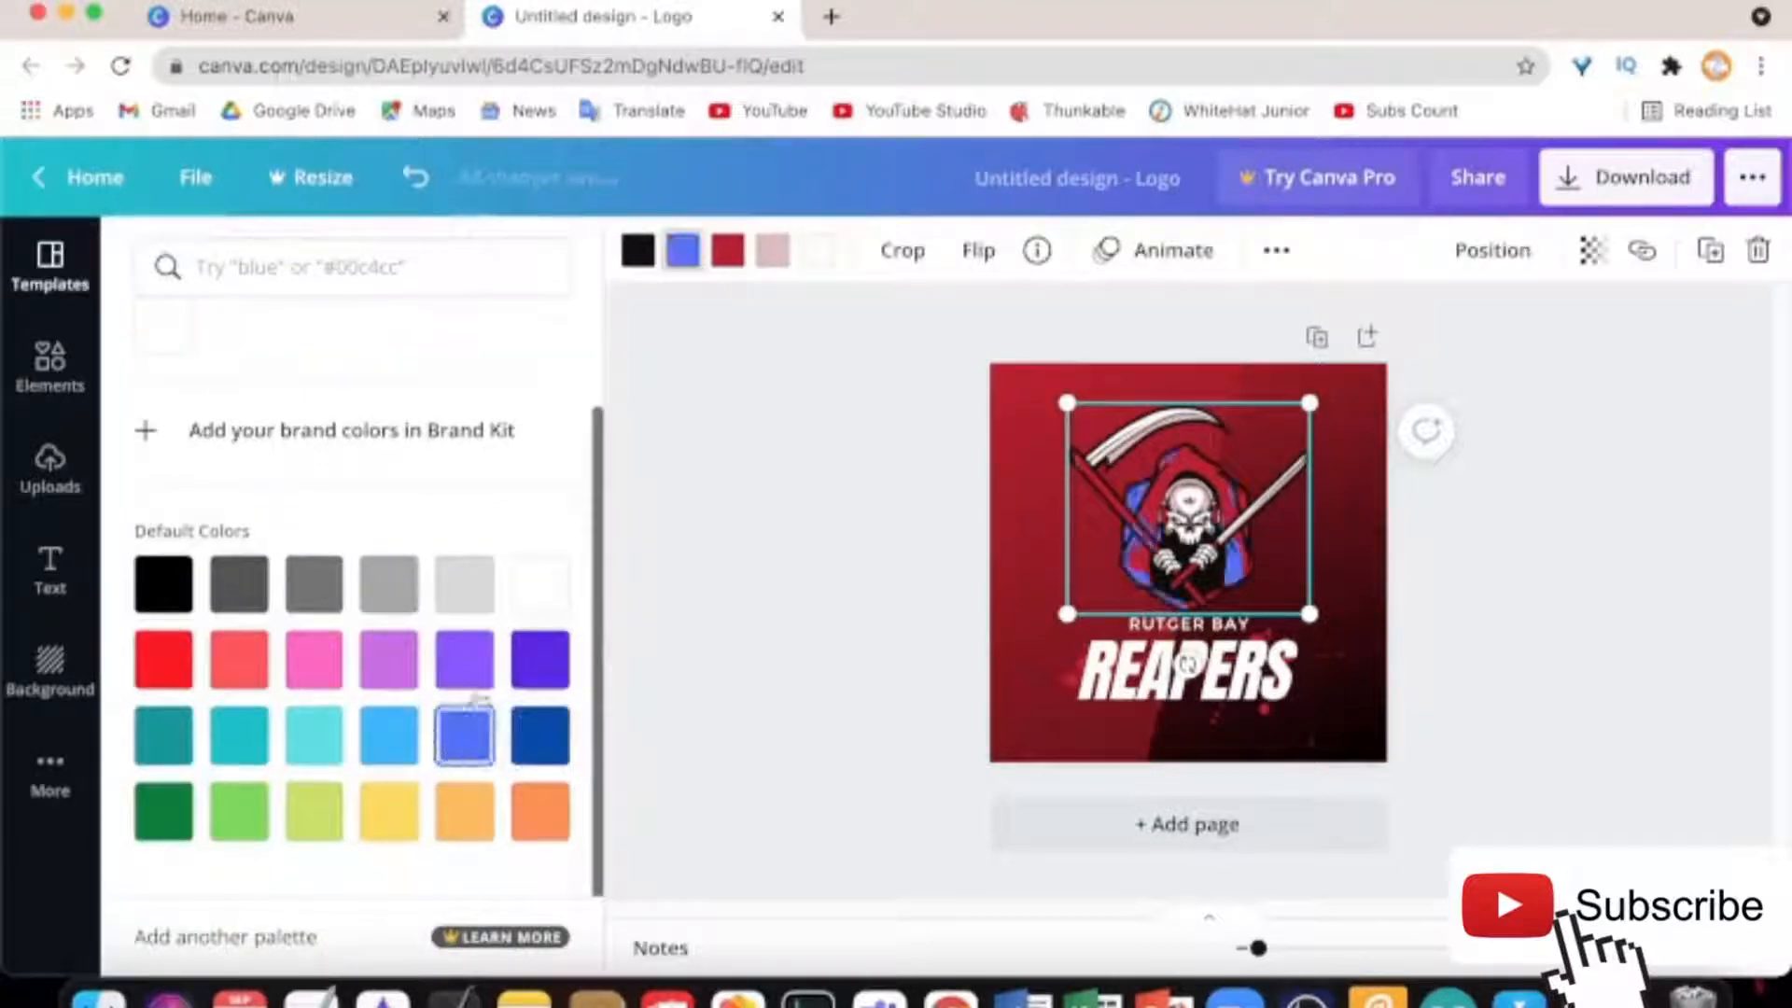
# Make the reaper's red parts light blue and pink parts turquoise, keeping white unchanged
pyautogui.click(730, 255)
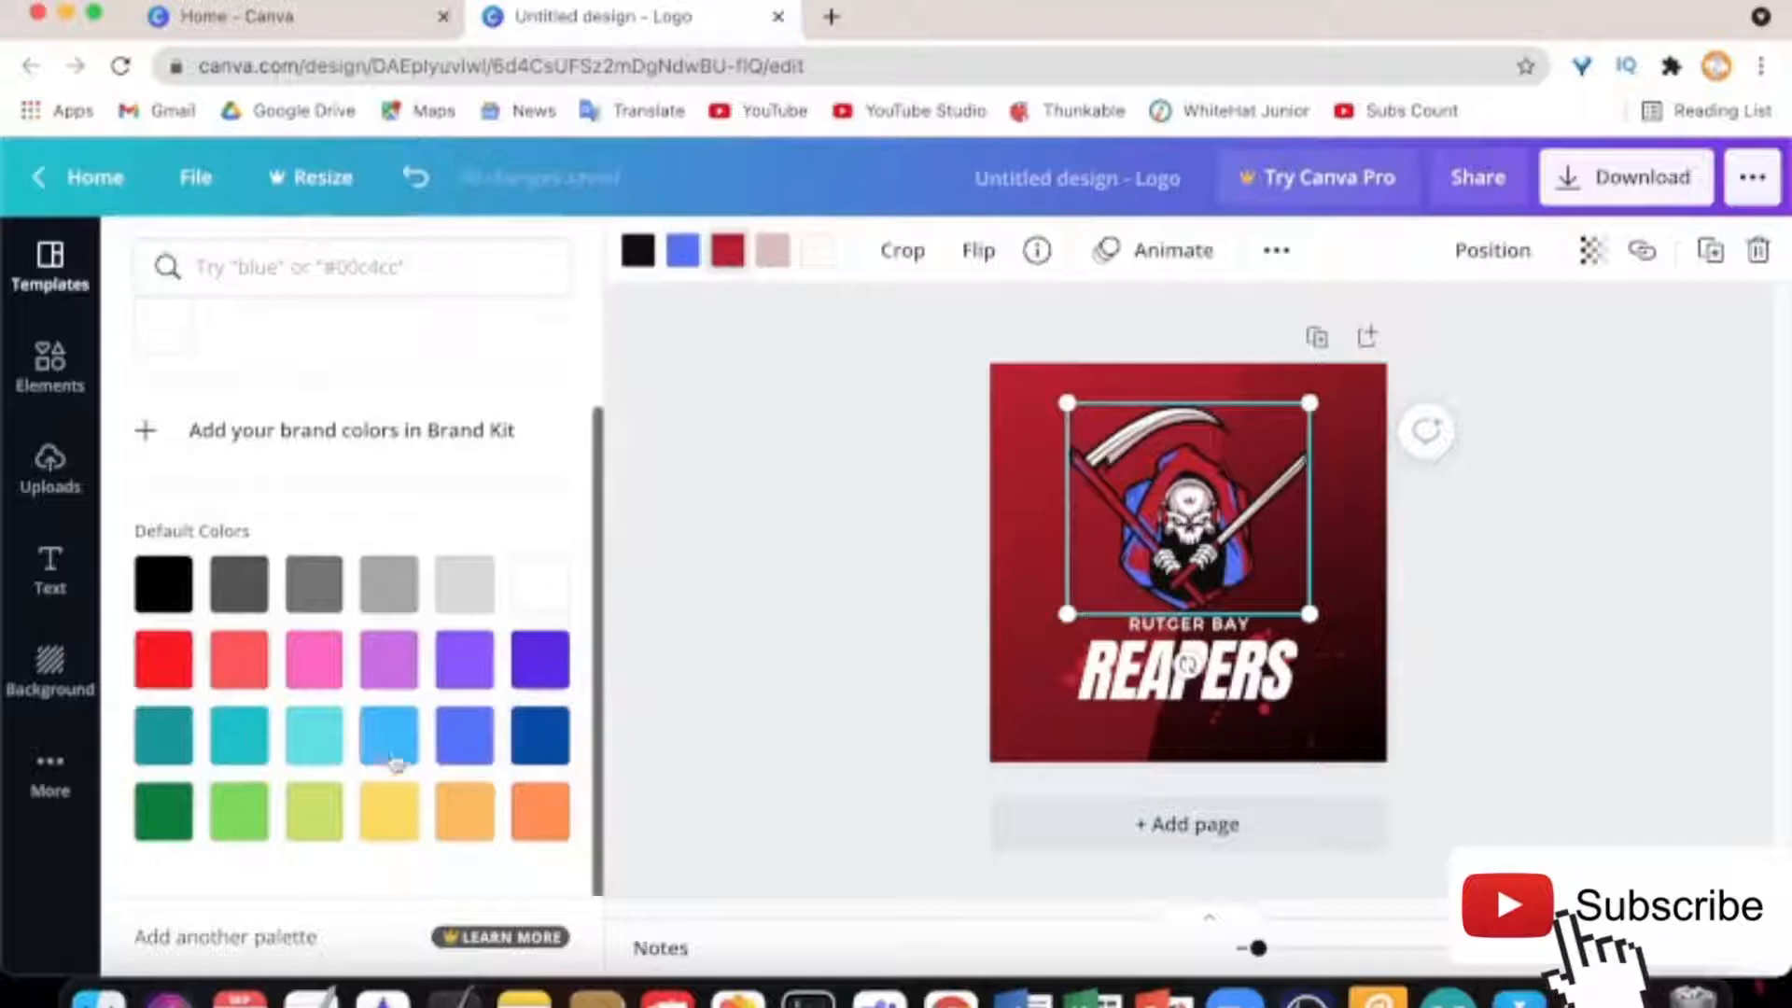
pyautogui.click(388, 733)
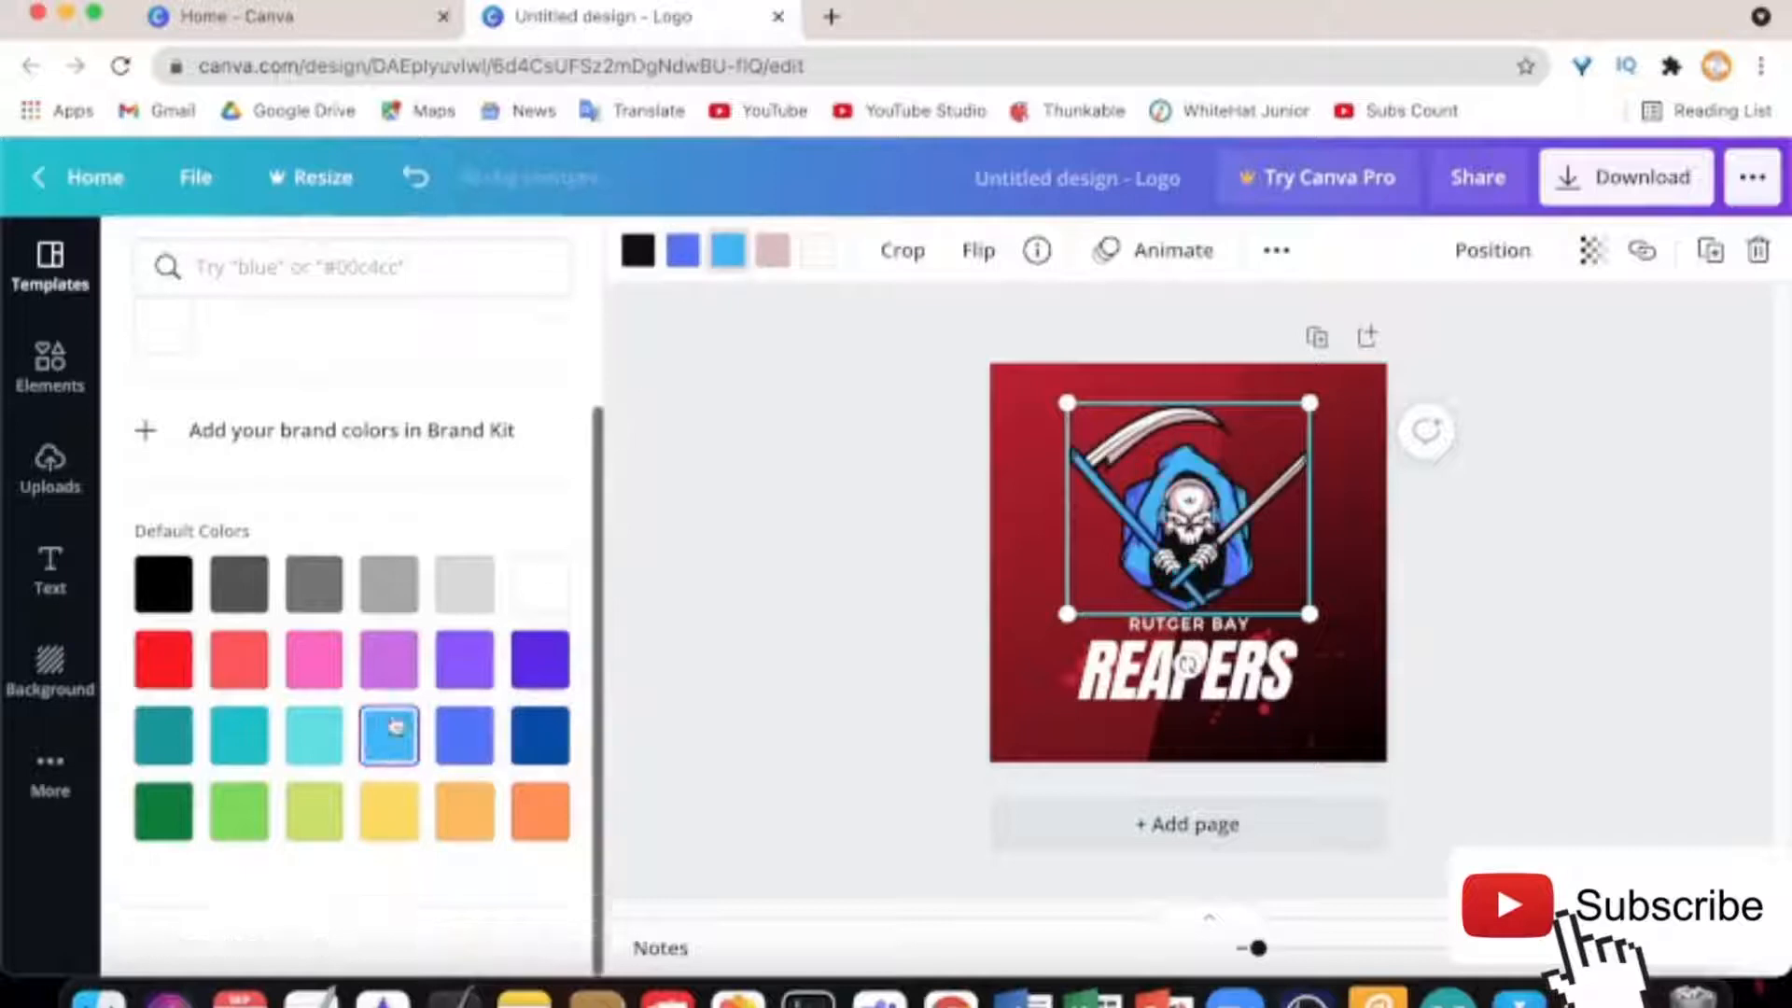
pyautogui.click(782, 258)
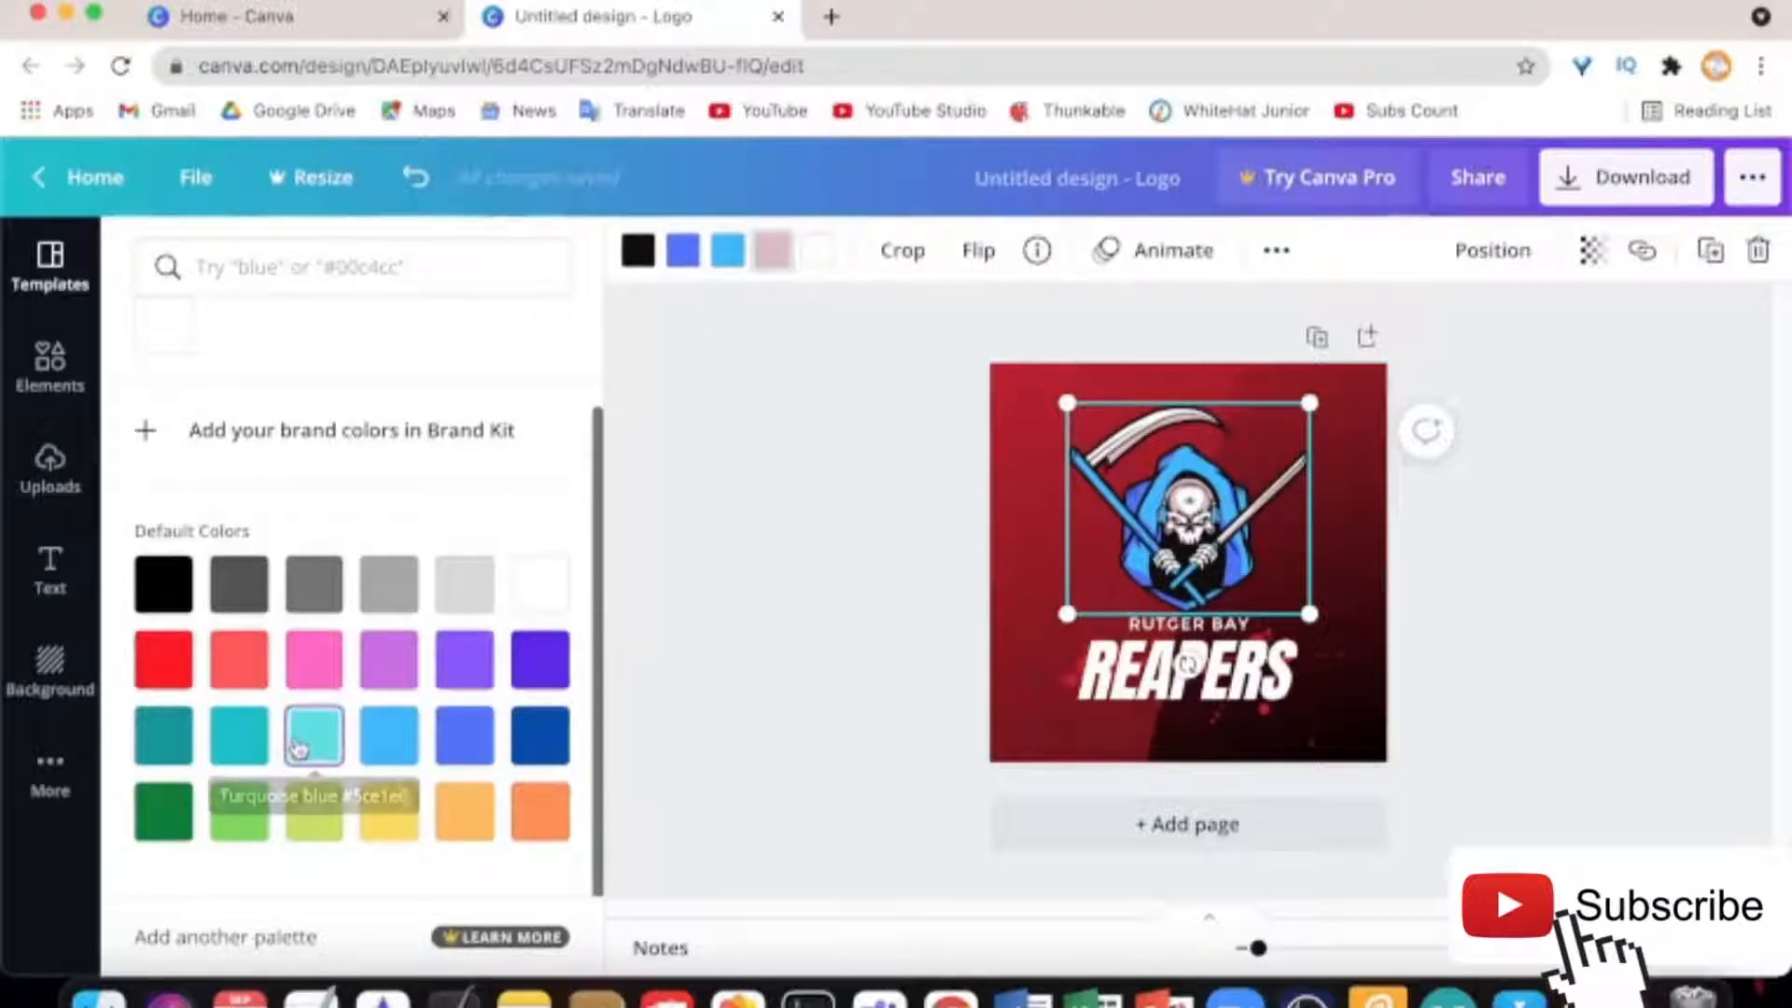
pyautogui.click(550, 586)
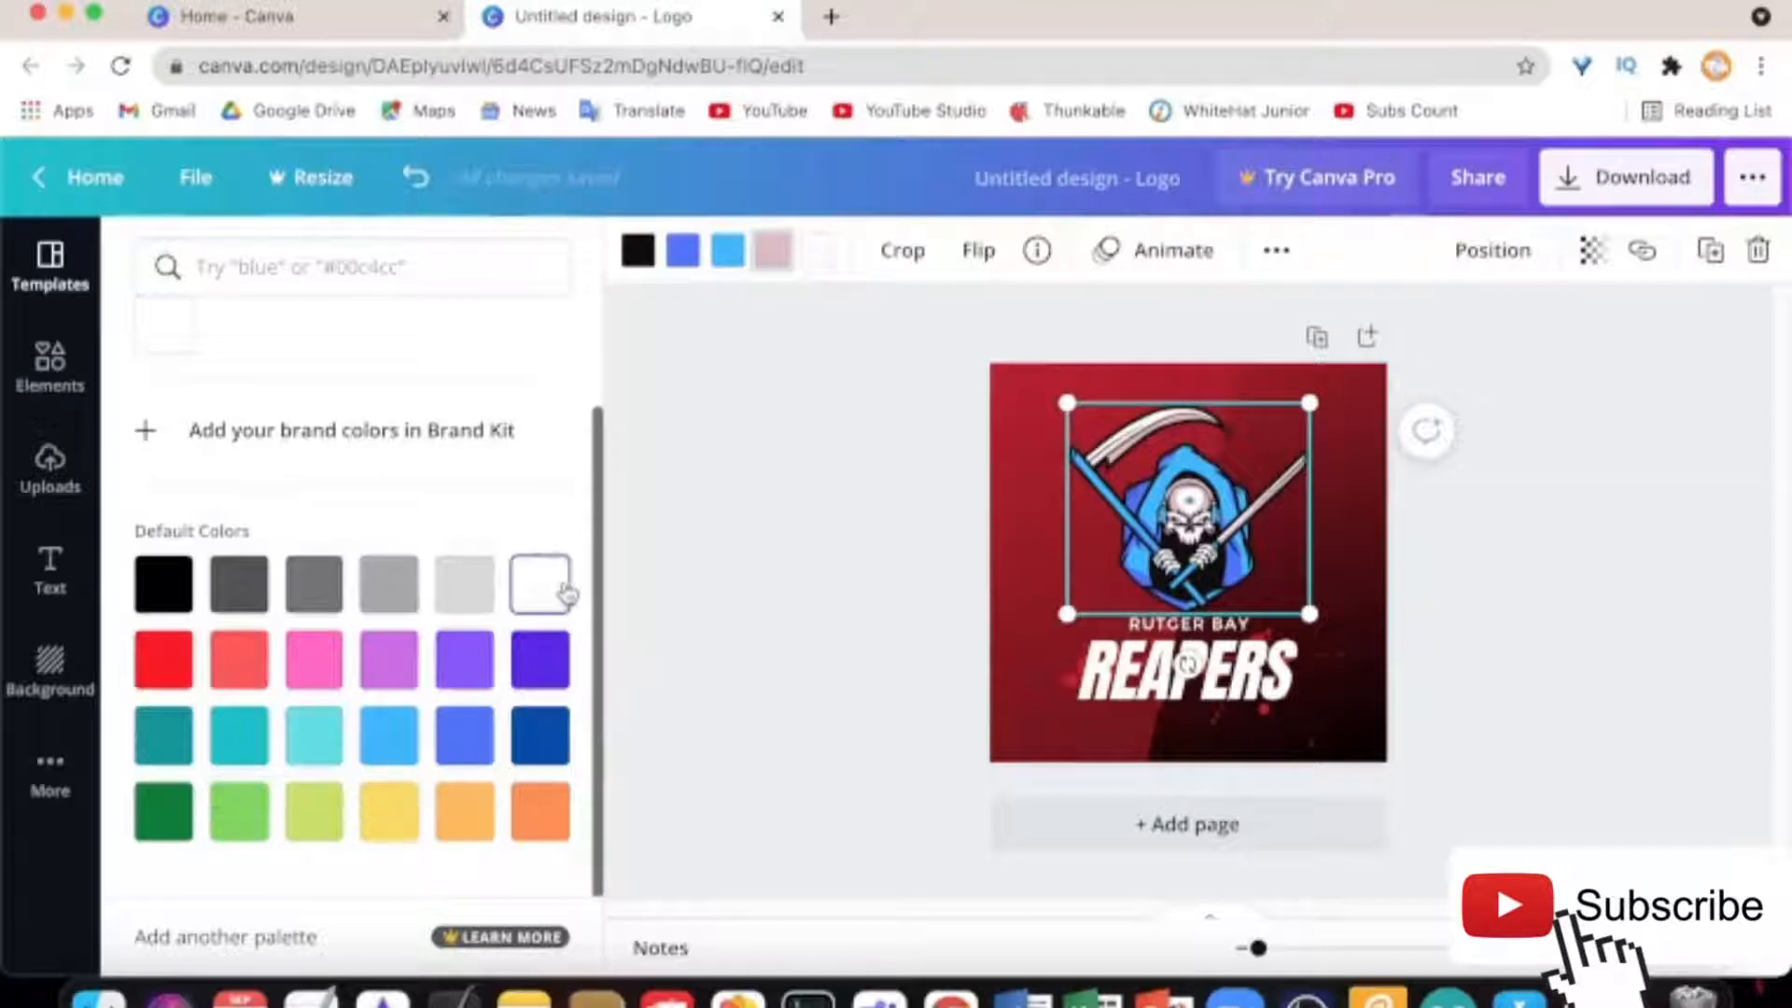
pyautogui.click(318, 751)
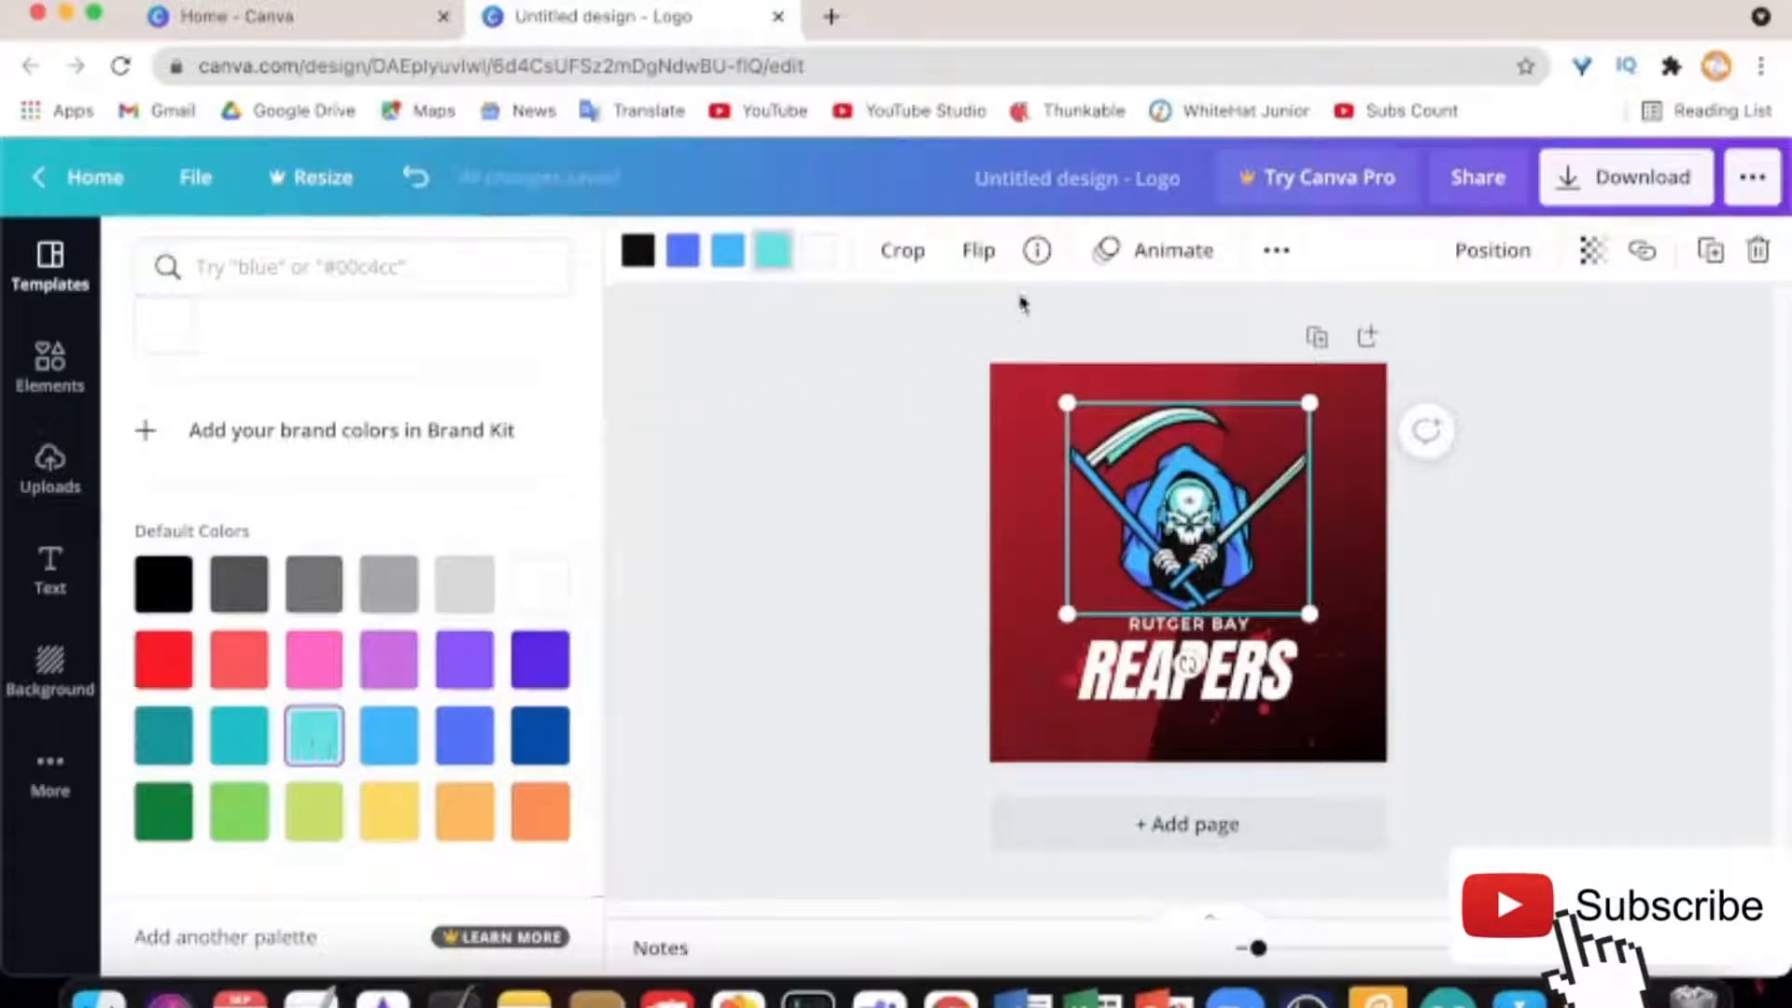
pyautogui.click(821, 254)
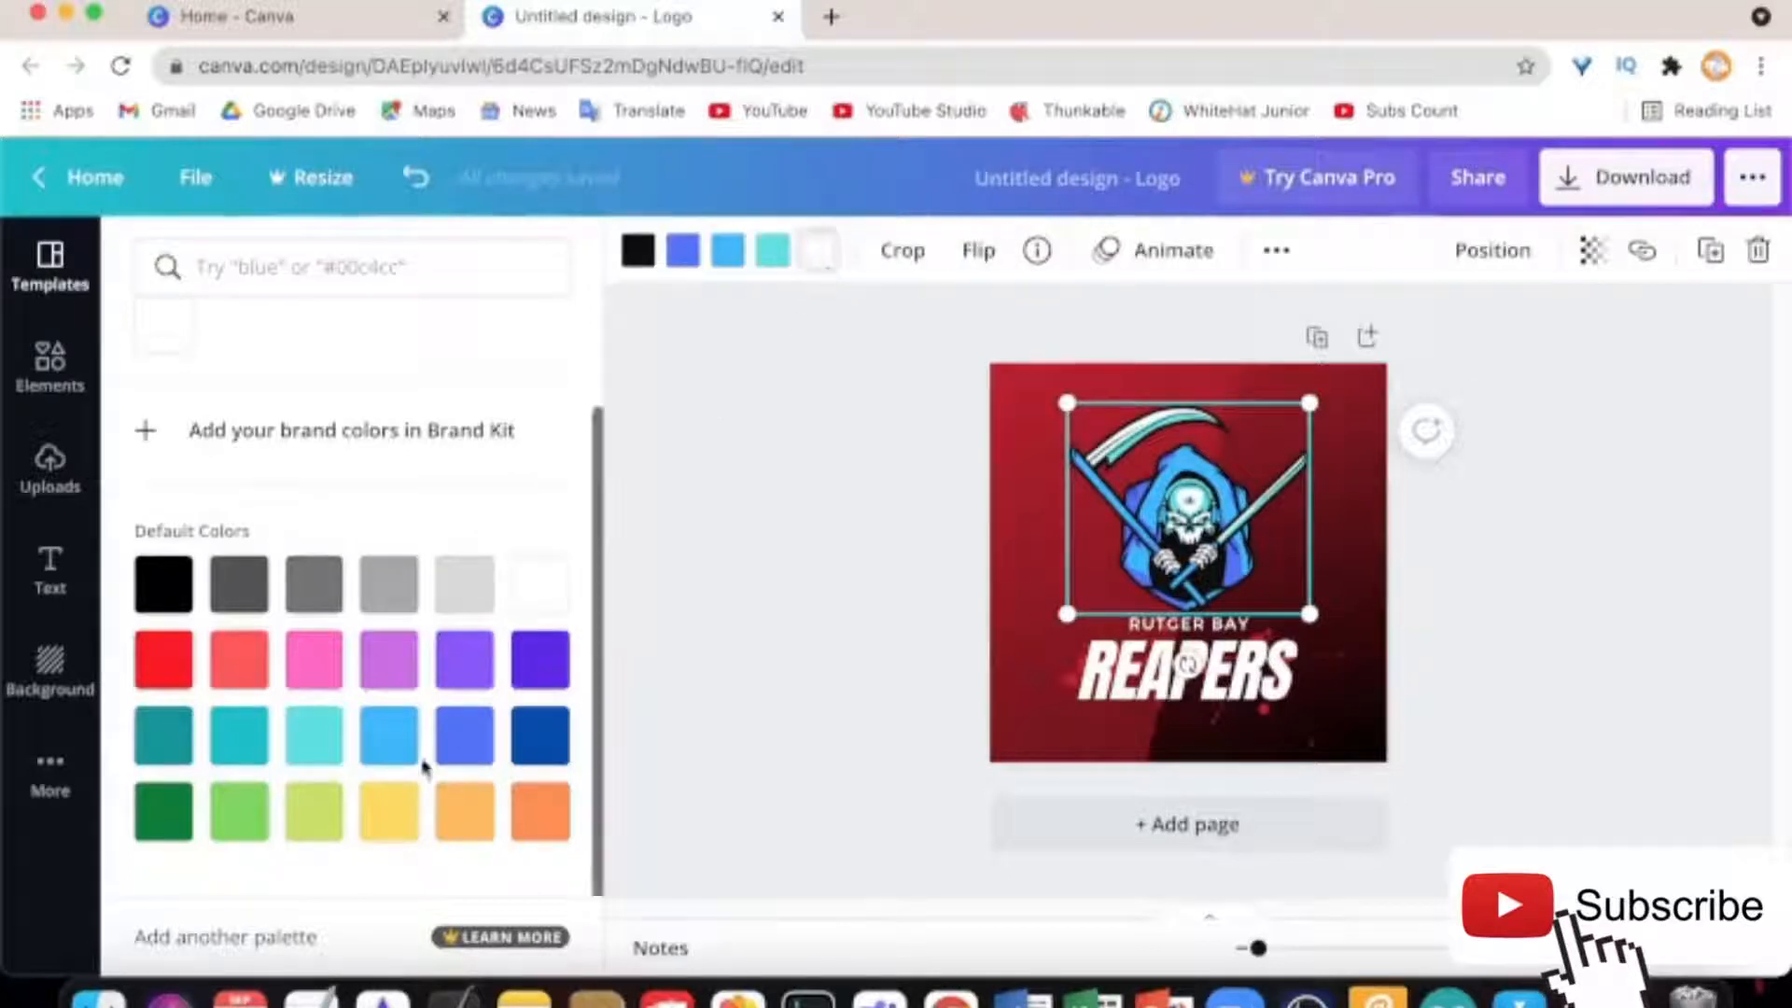
pyautogui.click(528, 672)
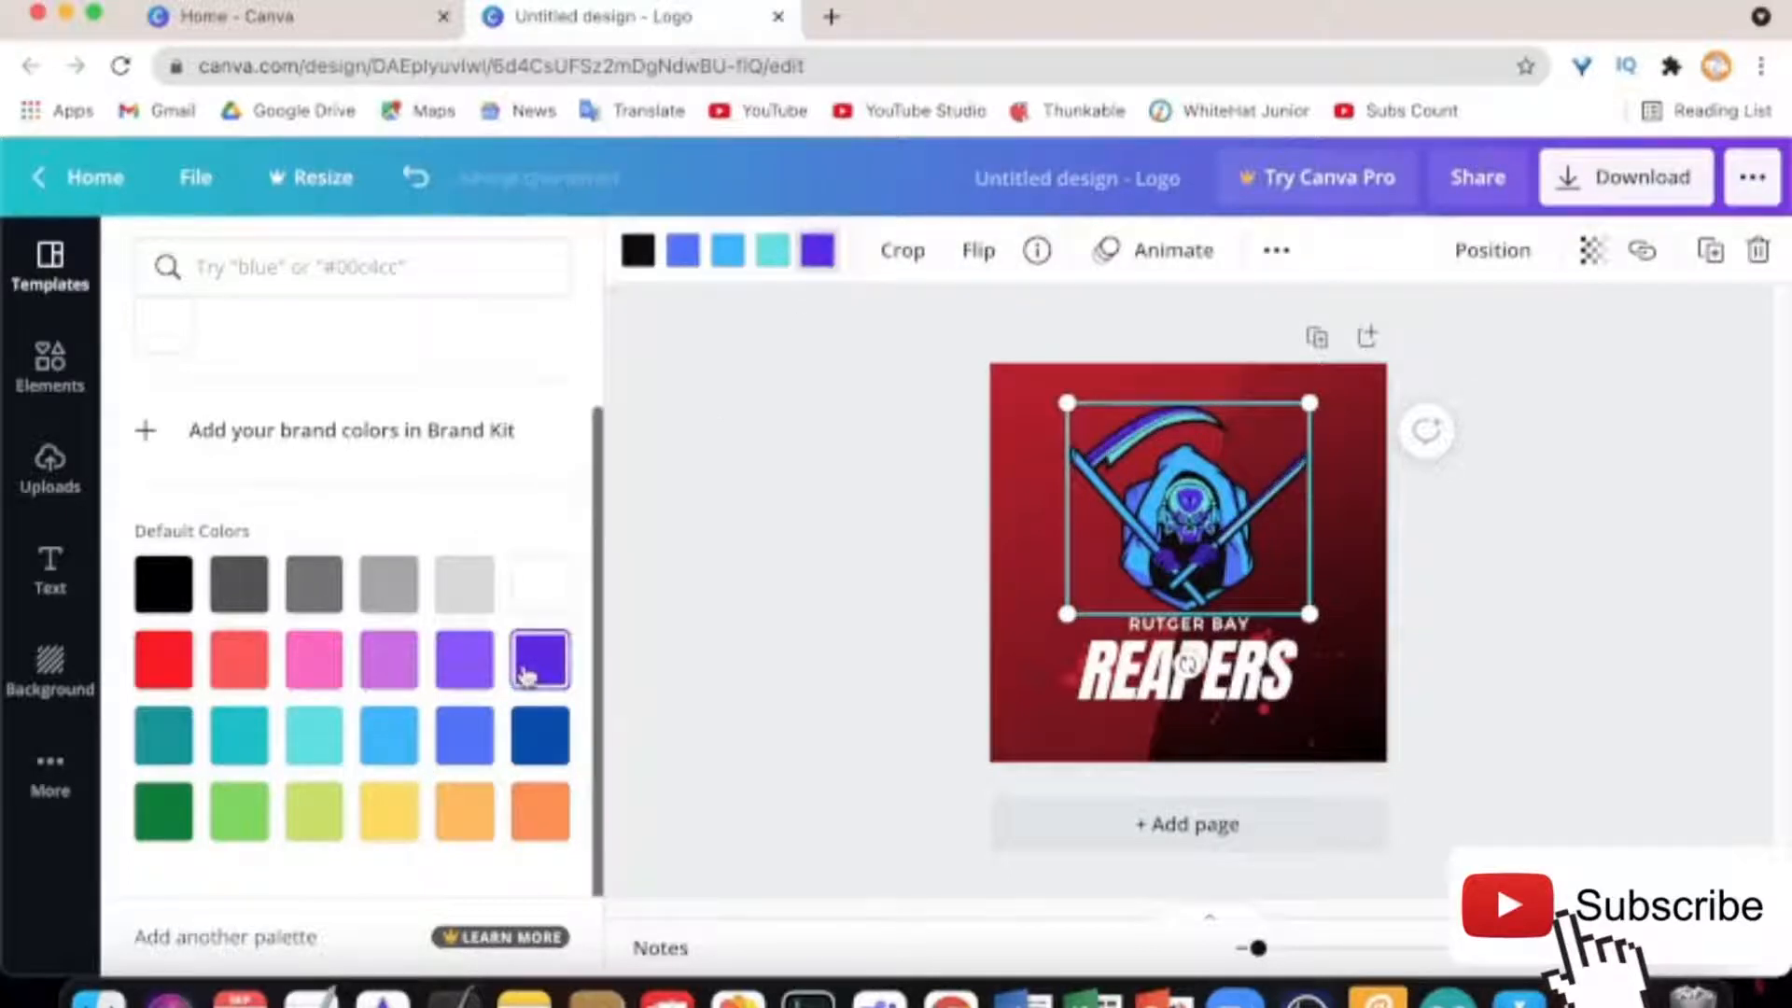
pyautogui.click(548, 585)
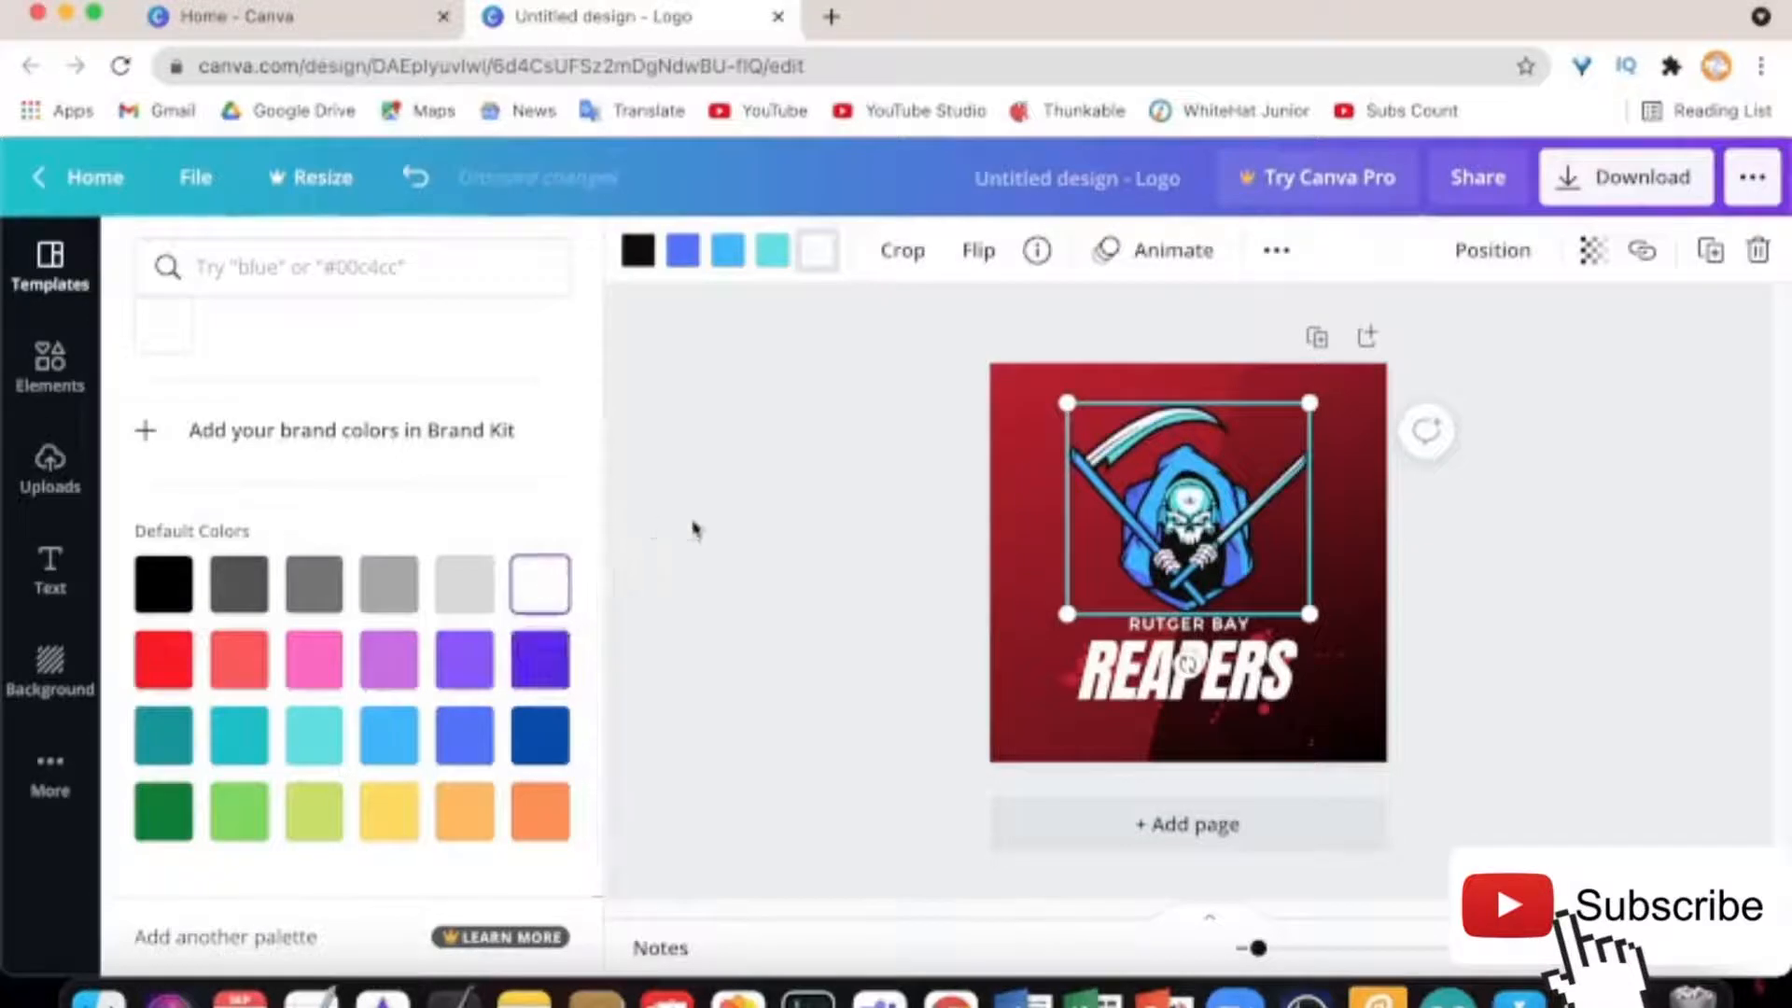
pyautogui.click(741, 536)
pyautogui.click(1336, 661)
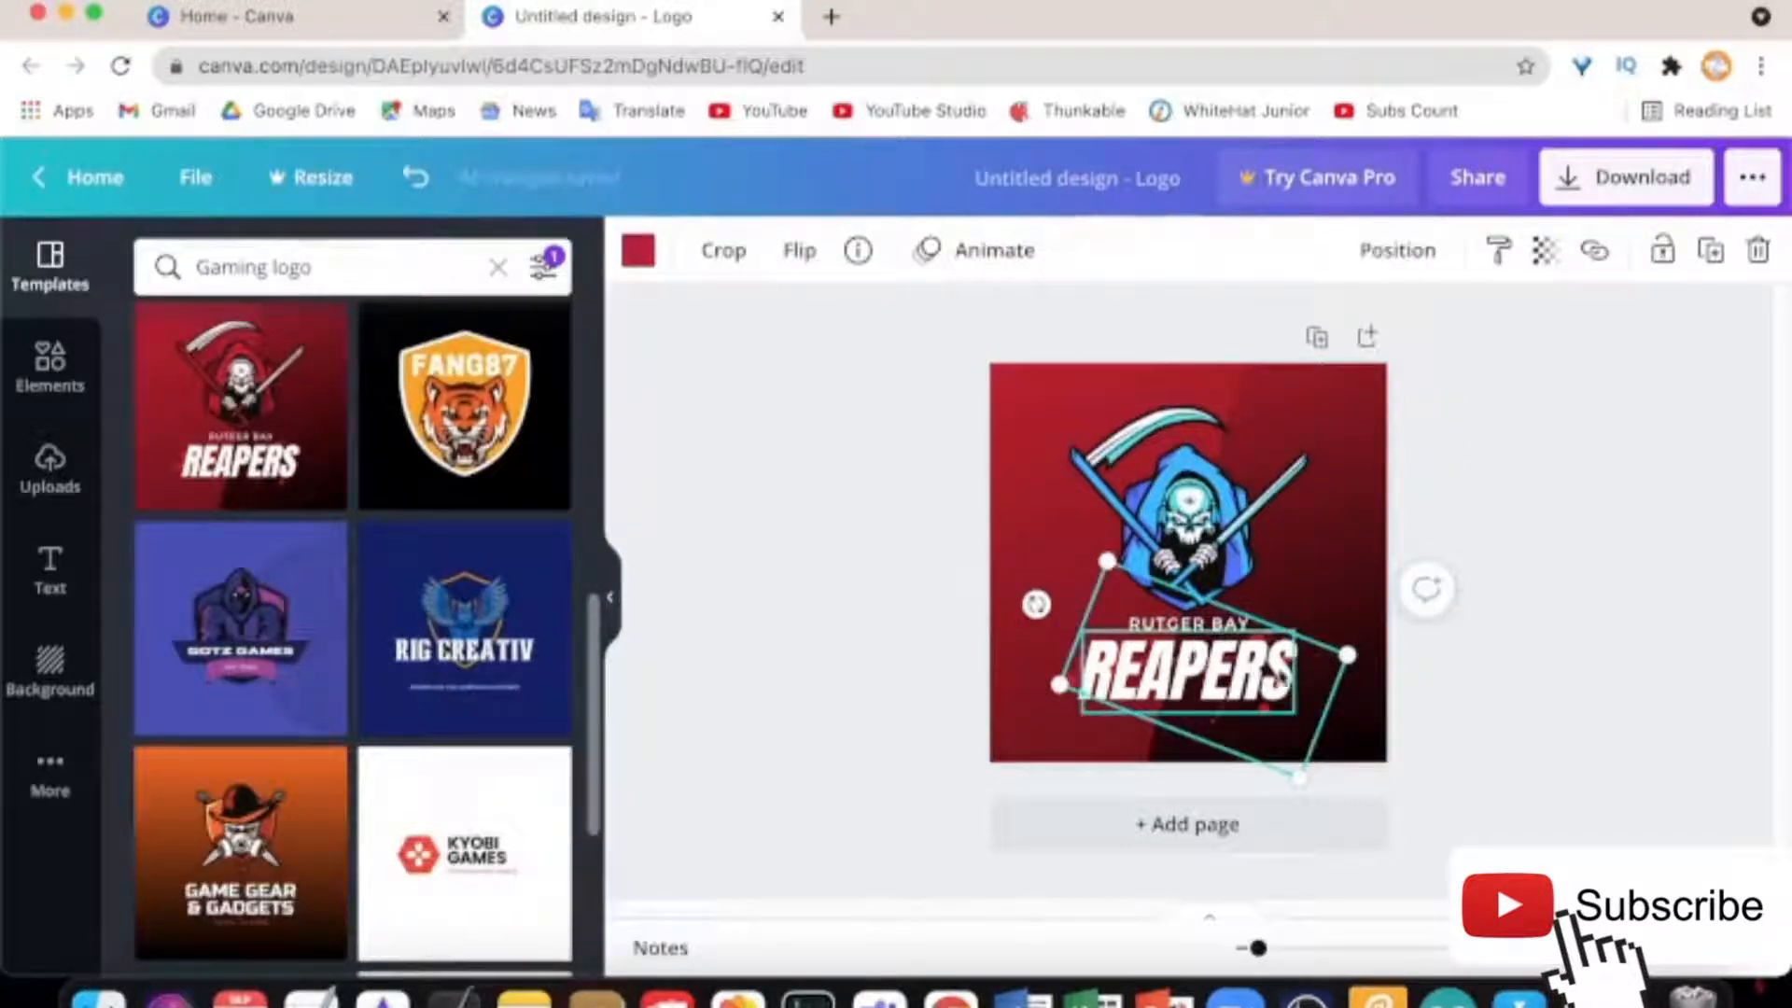
# Replace the text RUTGER BAY with GAMING and REAPERS with LOGO
pyautogui.click(1347, 572)
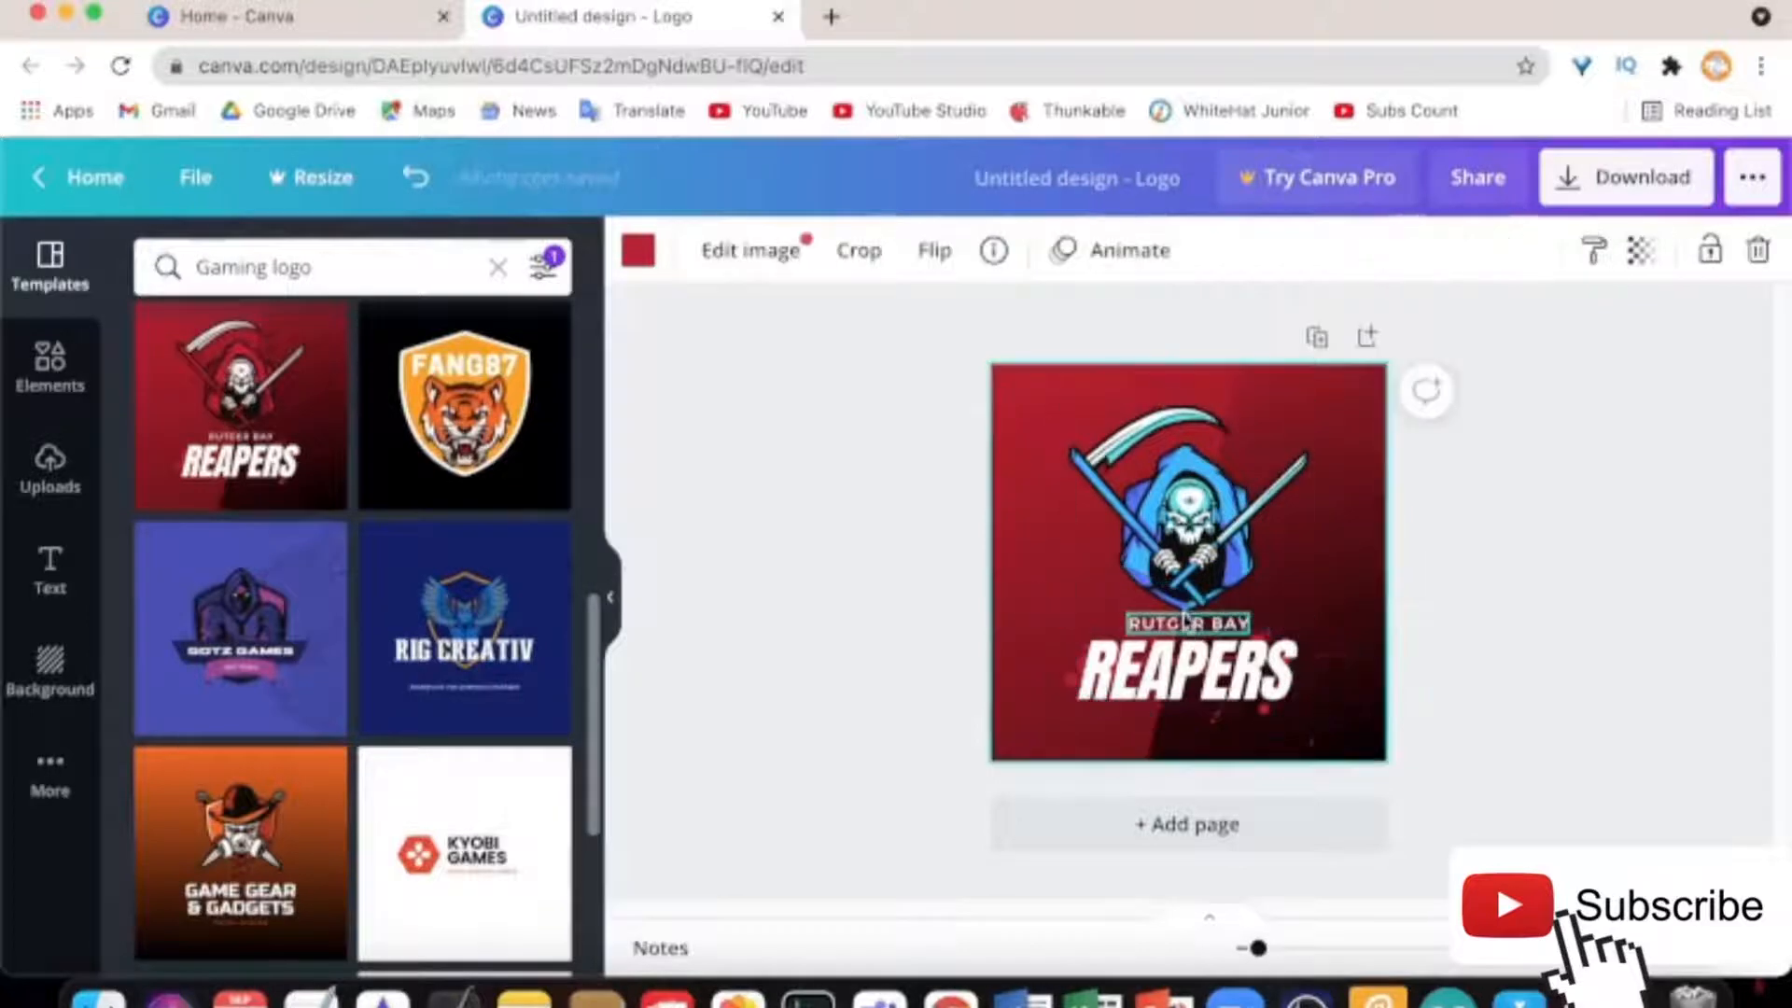
pyautogui.click(1183, 621)
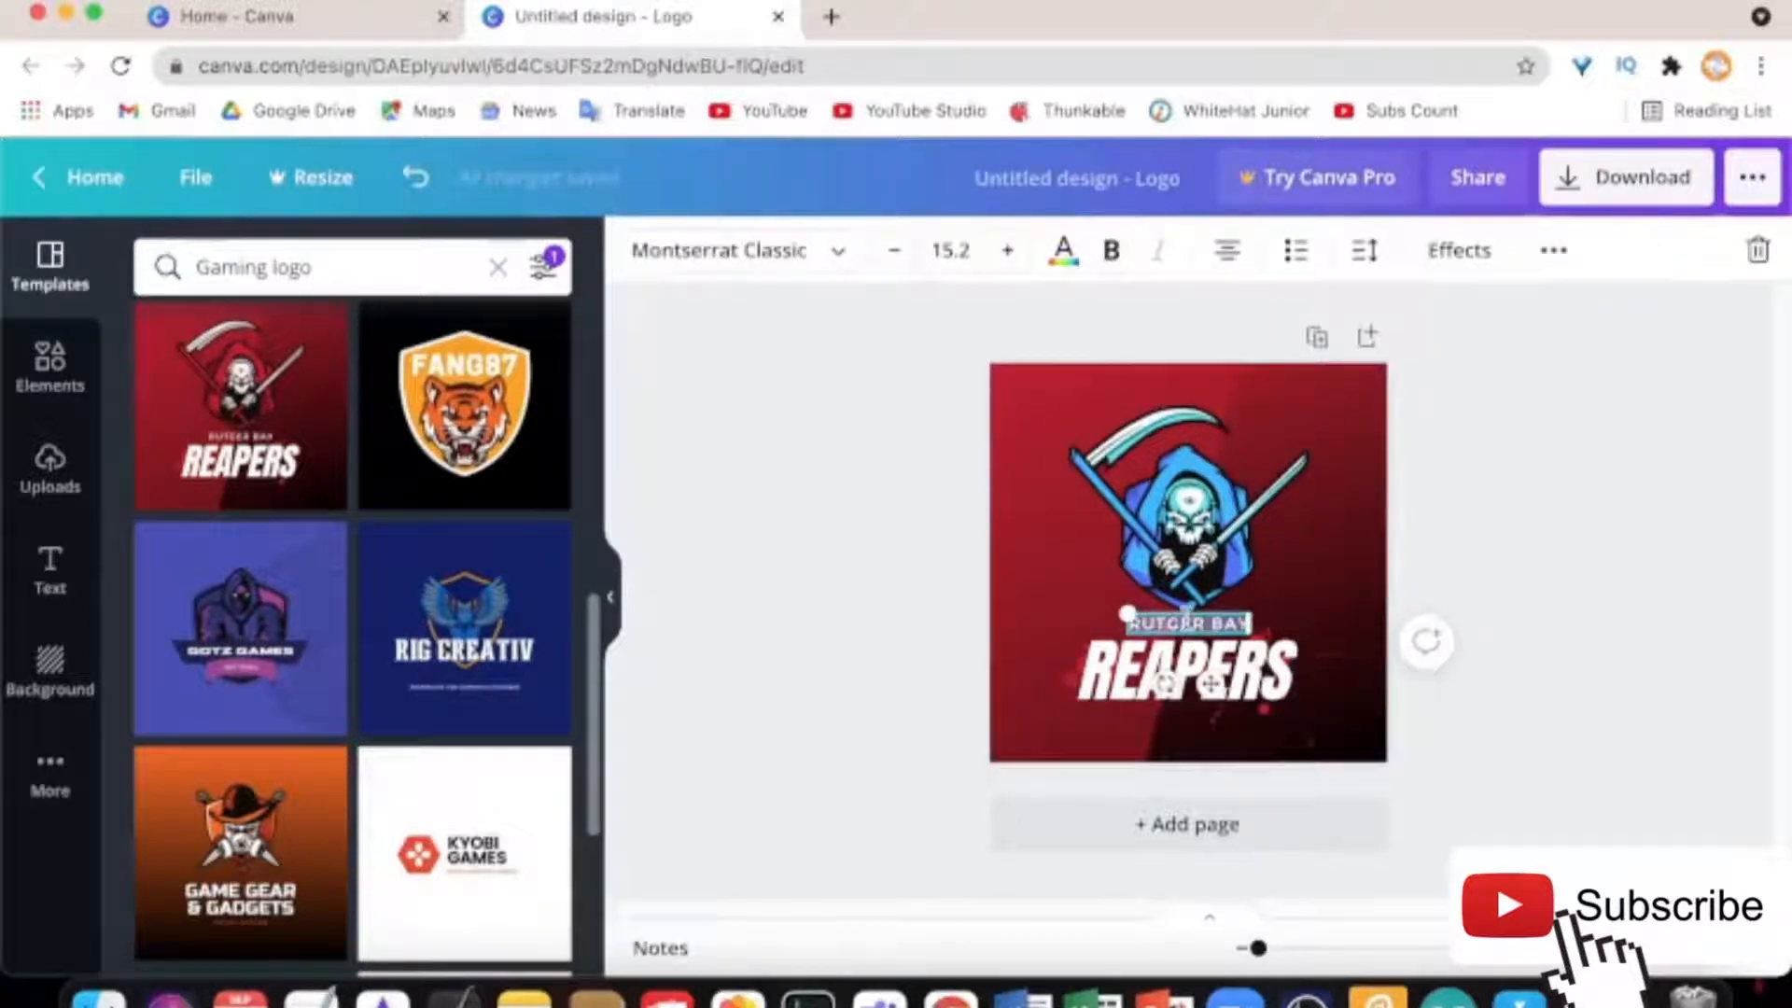
pyautogui.write('GAMING')
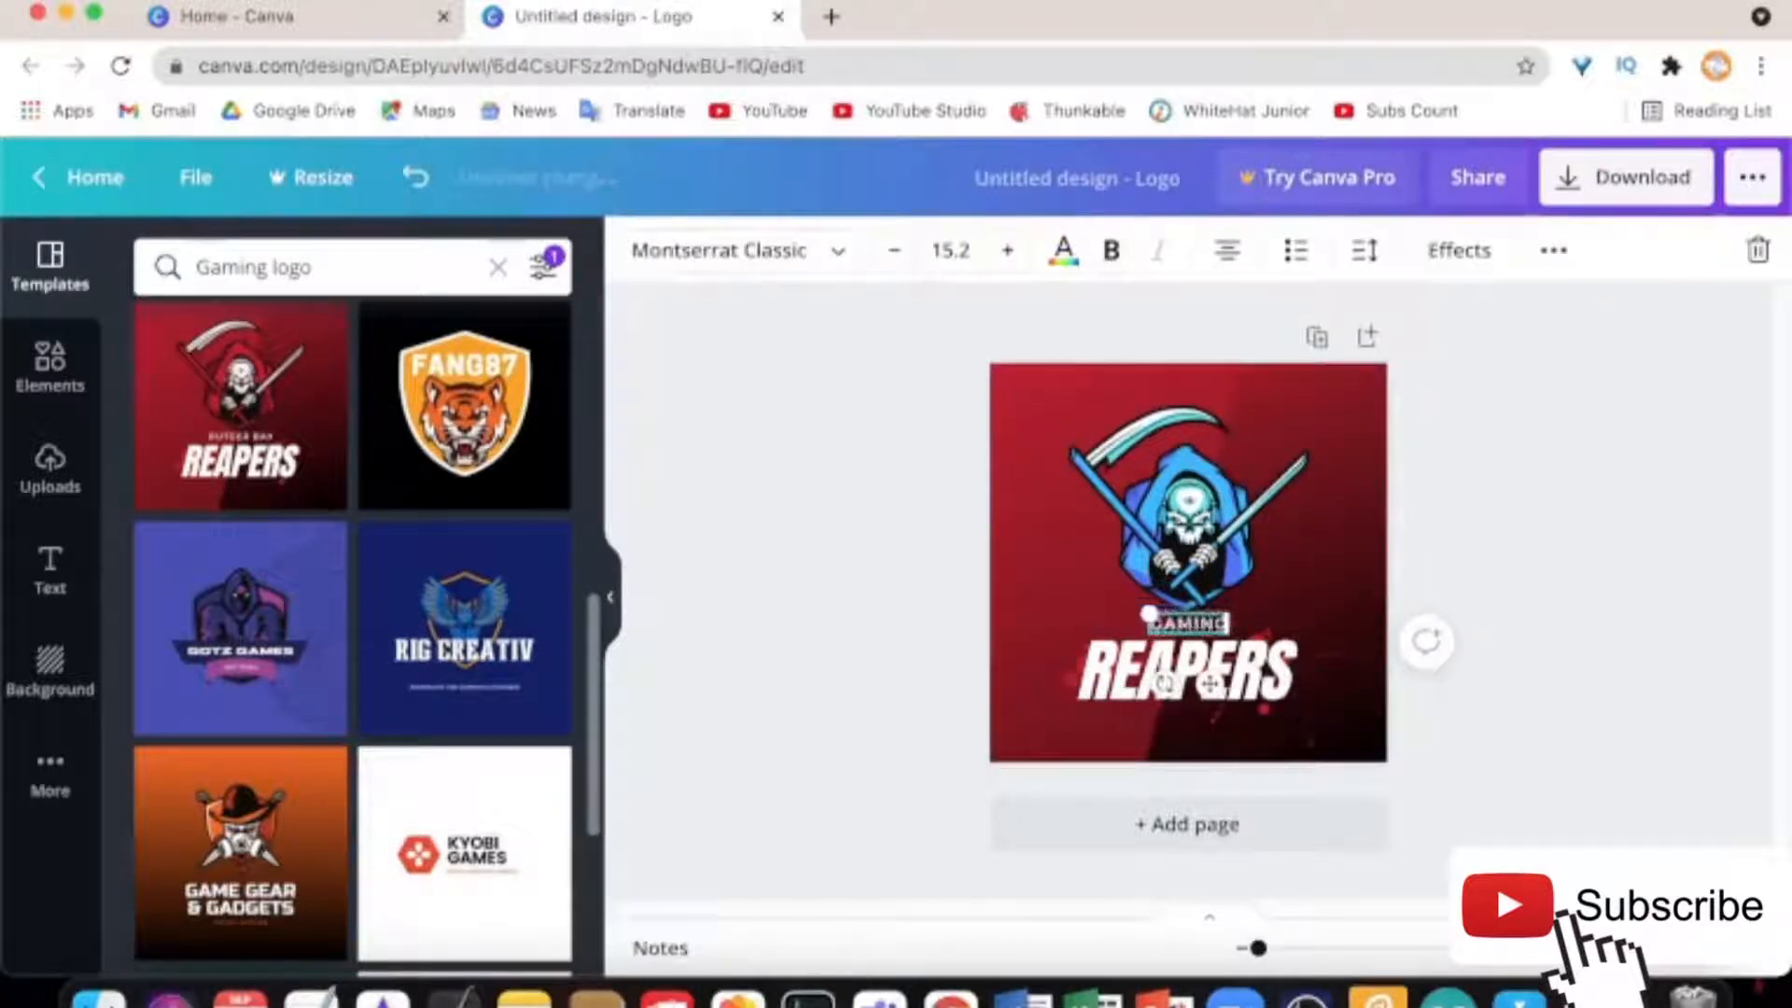
pyautogui.click(1225, 669)
pyautogui.click(1225, 669)
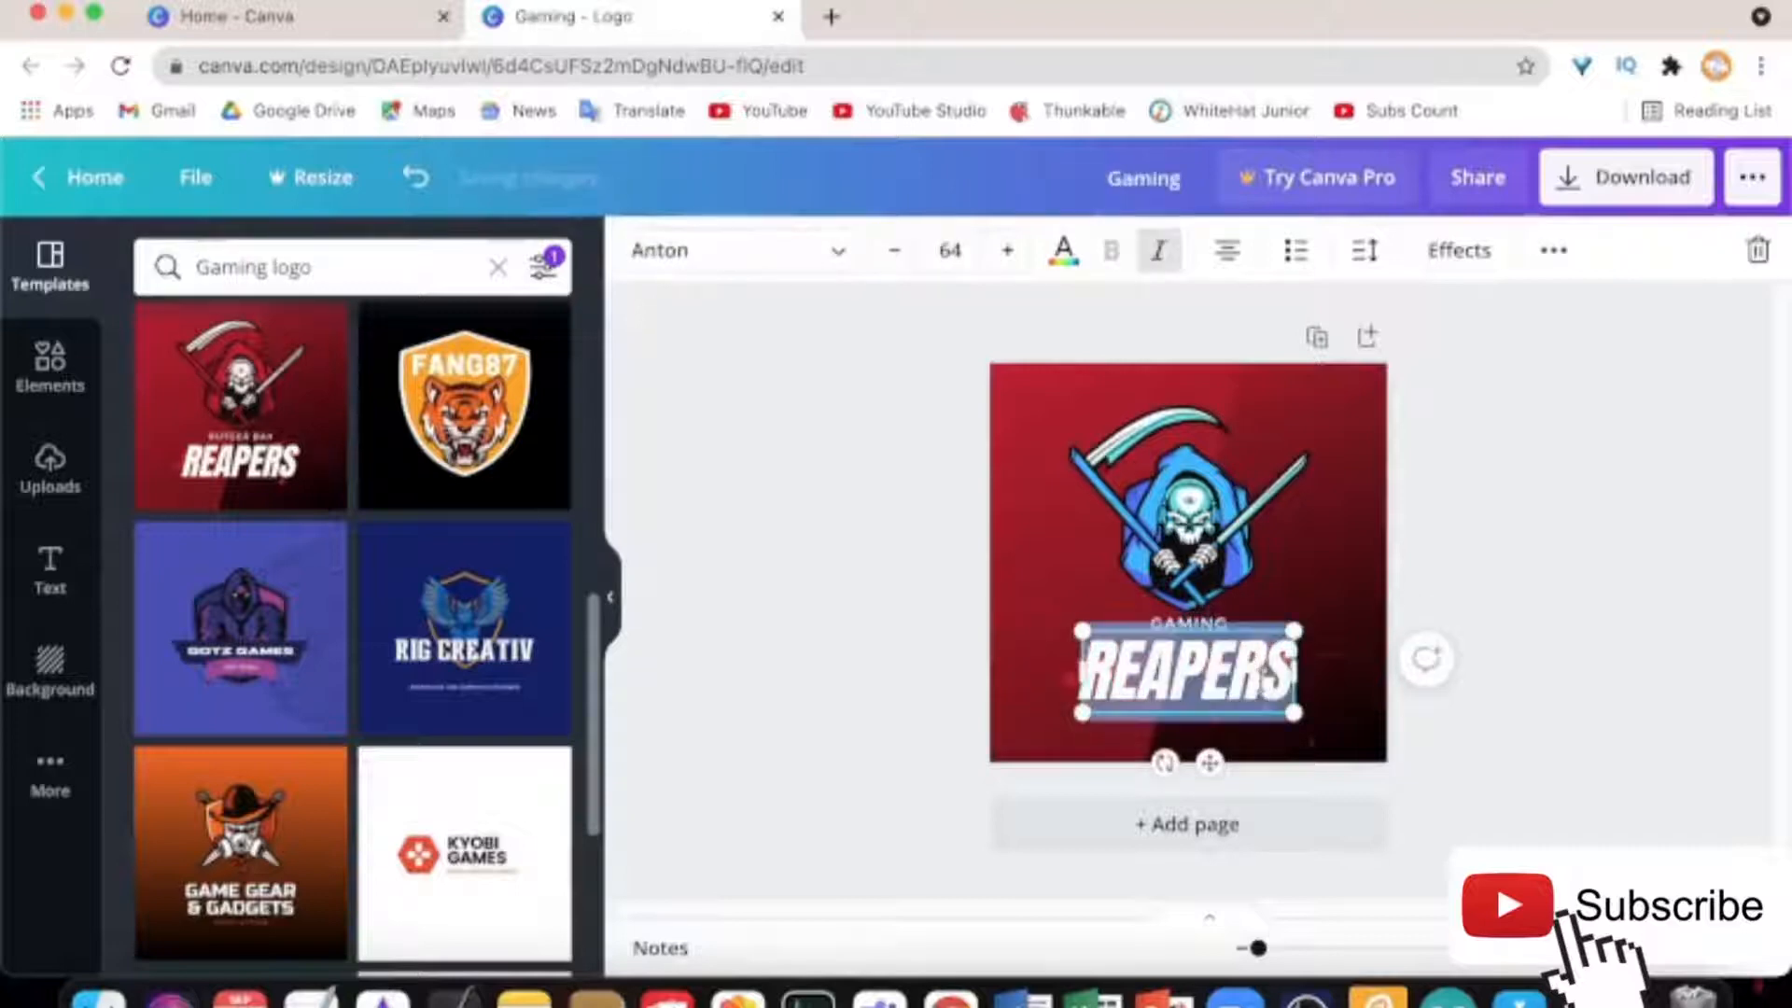
pyautogui.write('LOGO')
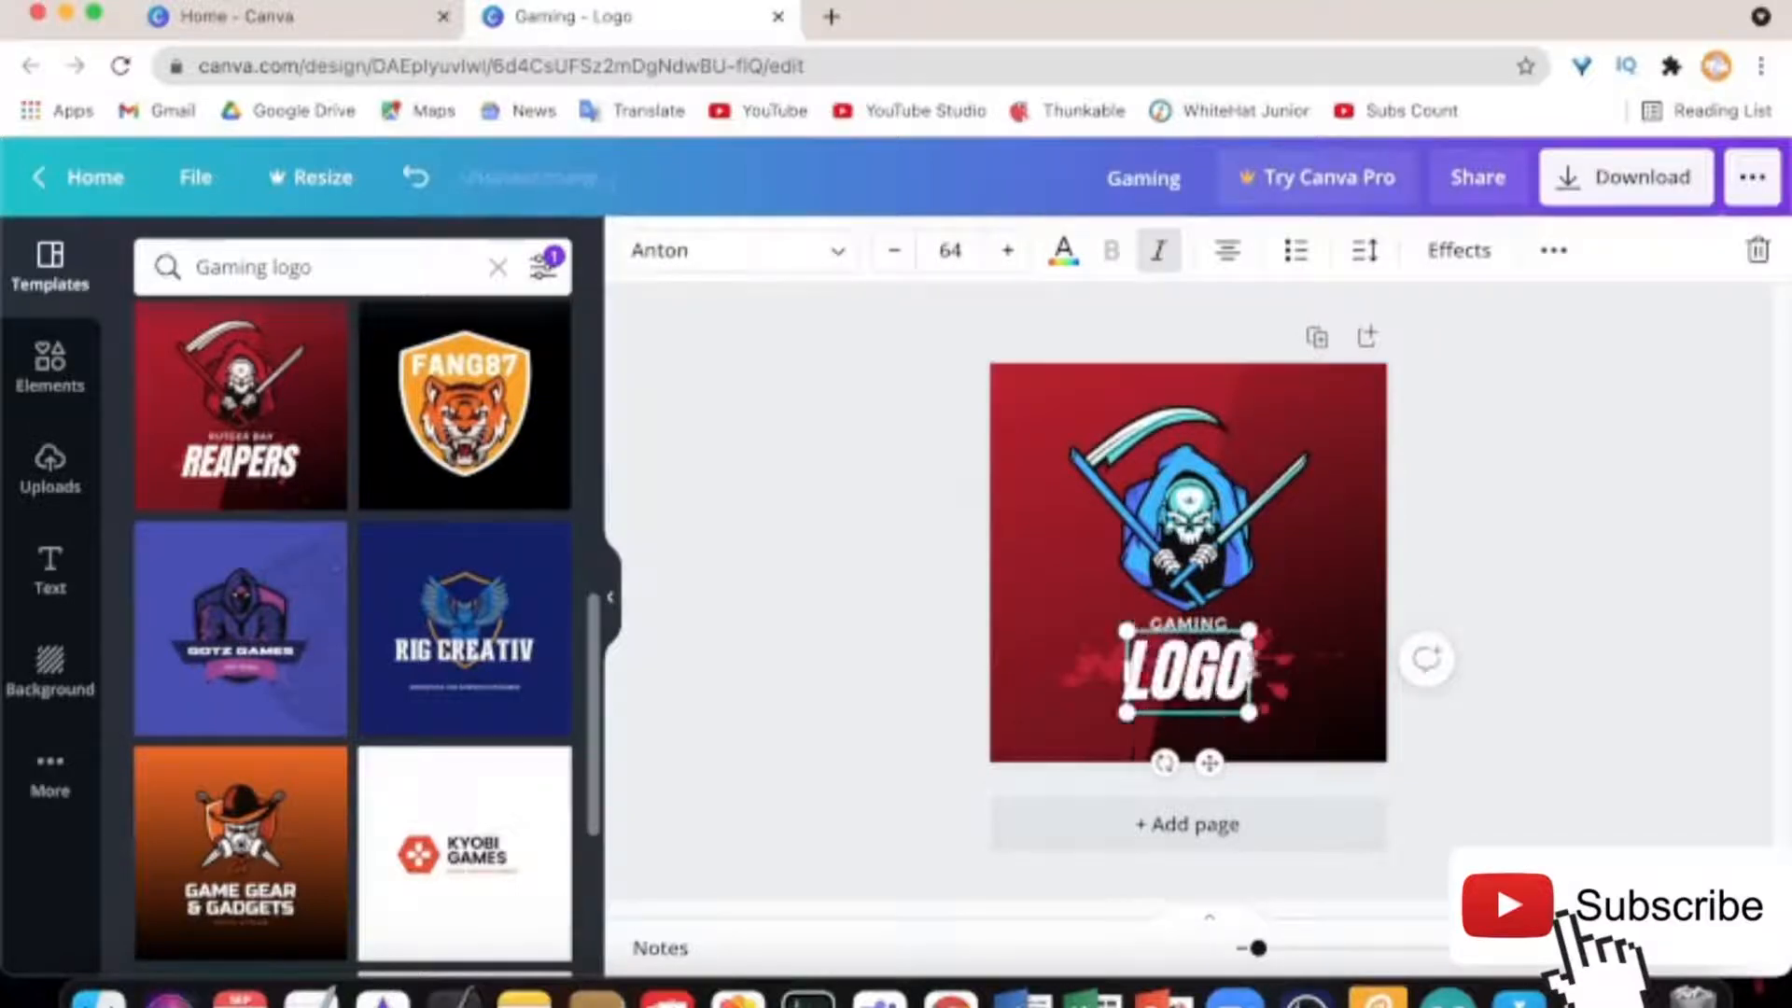
pyautogui.click(1756, 485)
pyautogui.click(1292, 606)
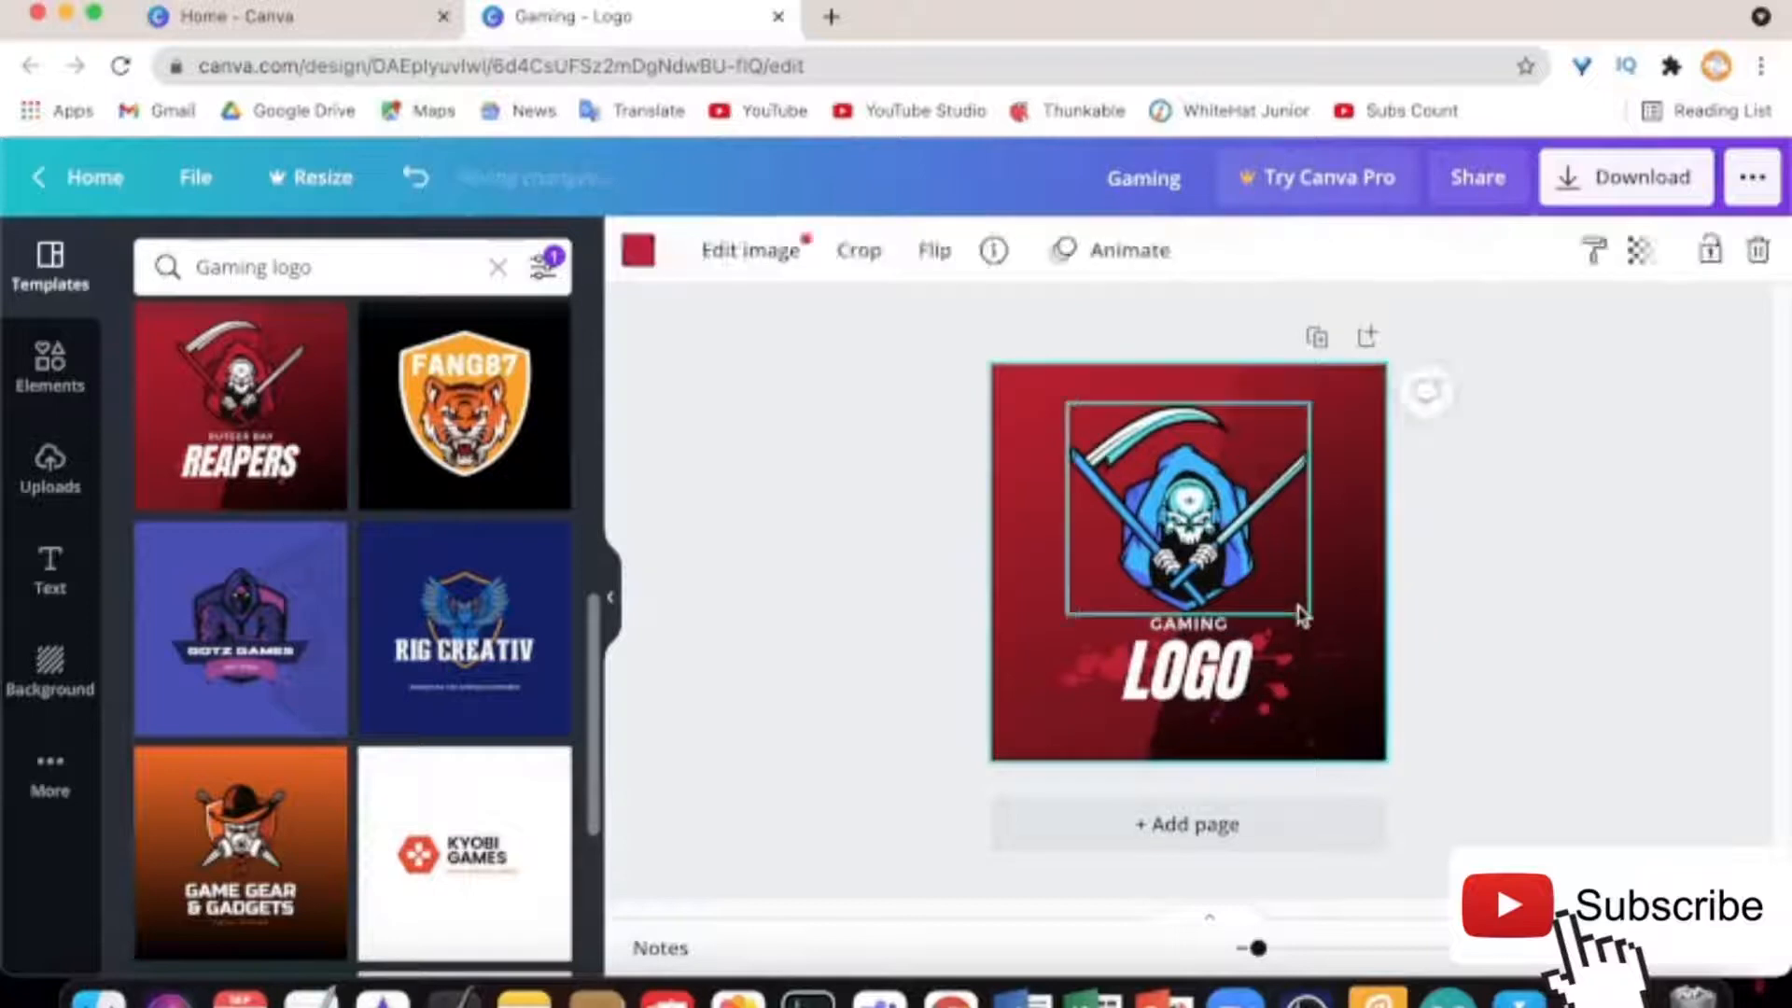
pyautogui.doubleClick(1362, 702)
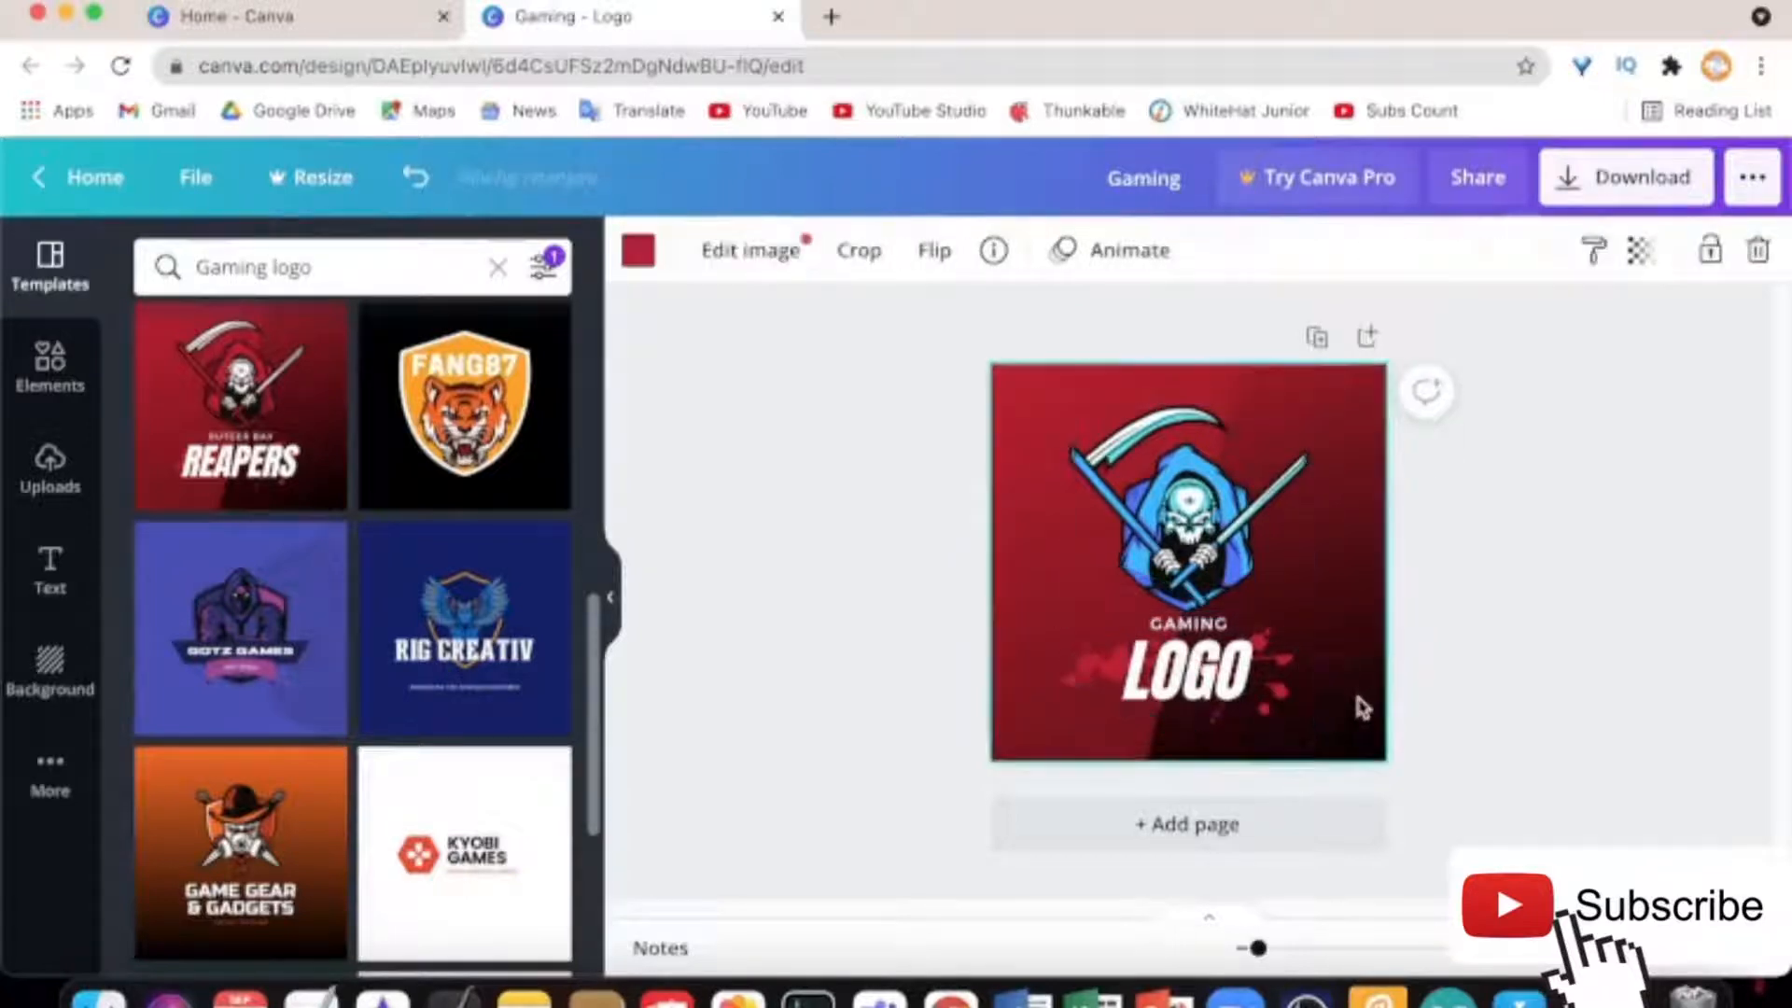
pyautogui.click(1426, 635)
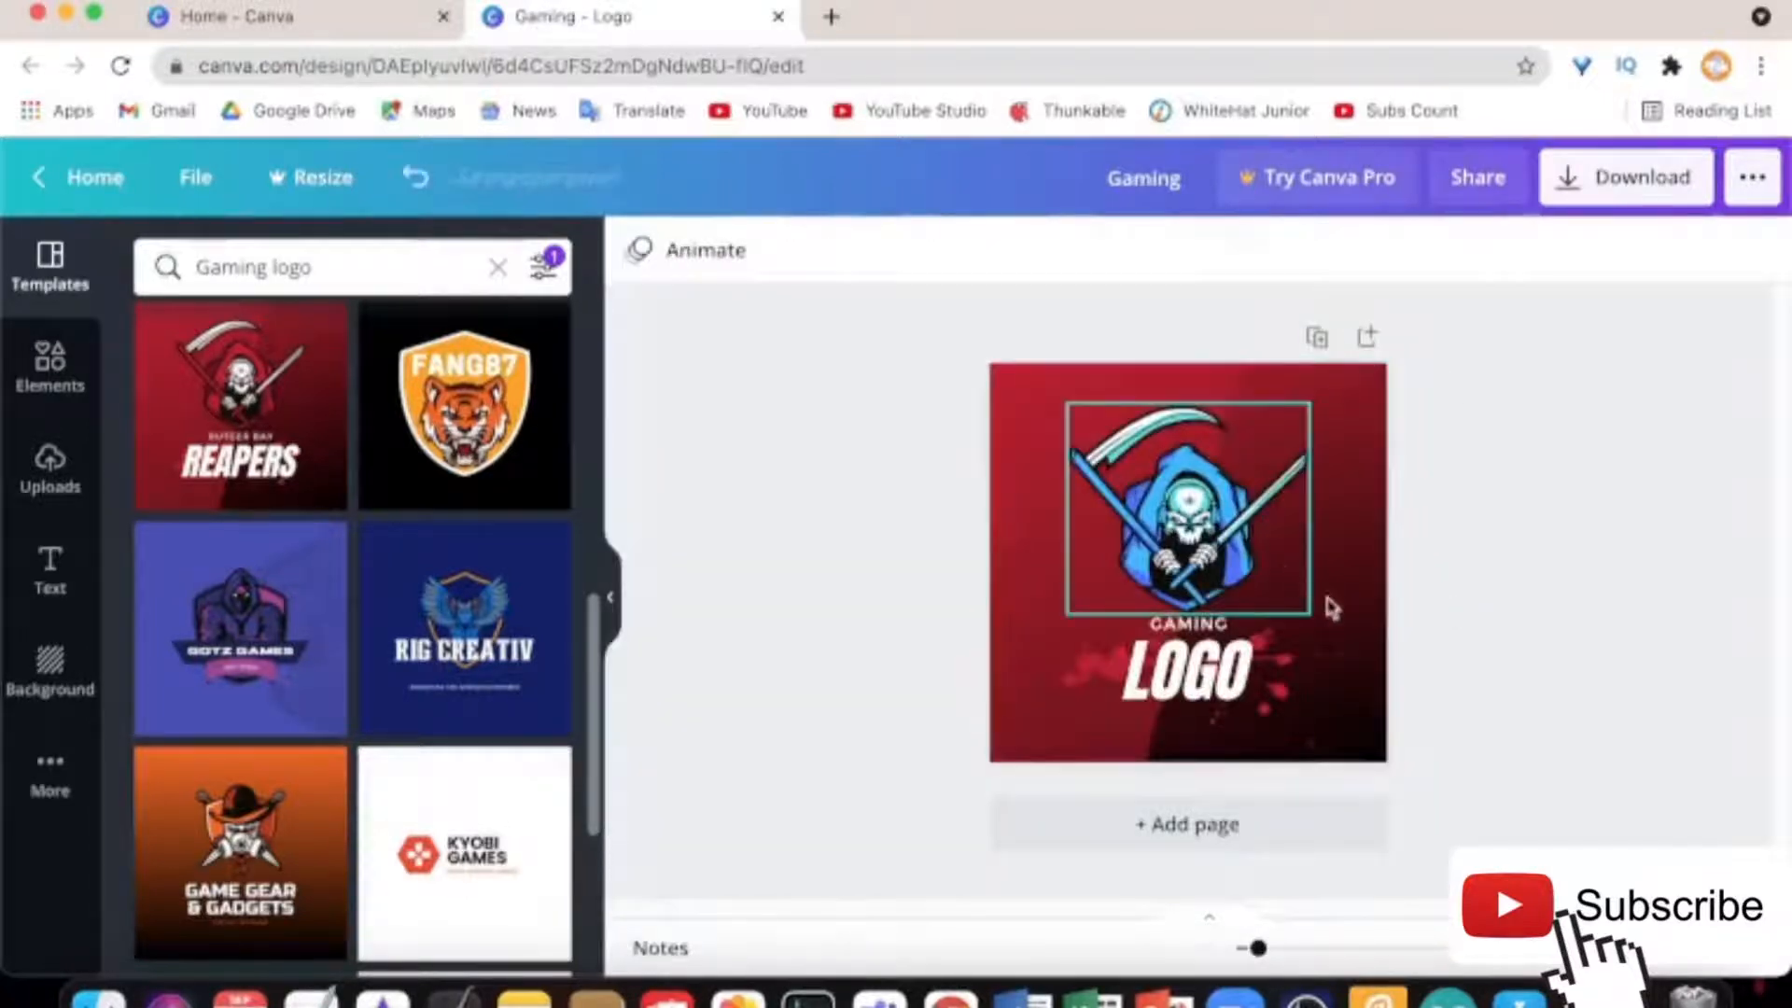
pyautogui.doubleClick(1364, 448)
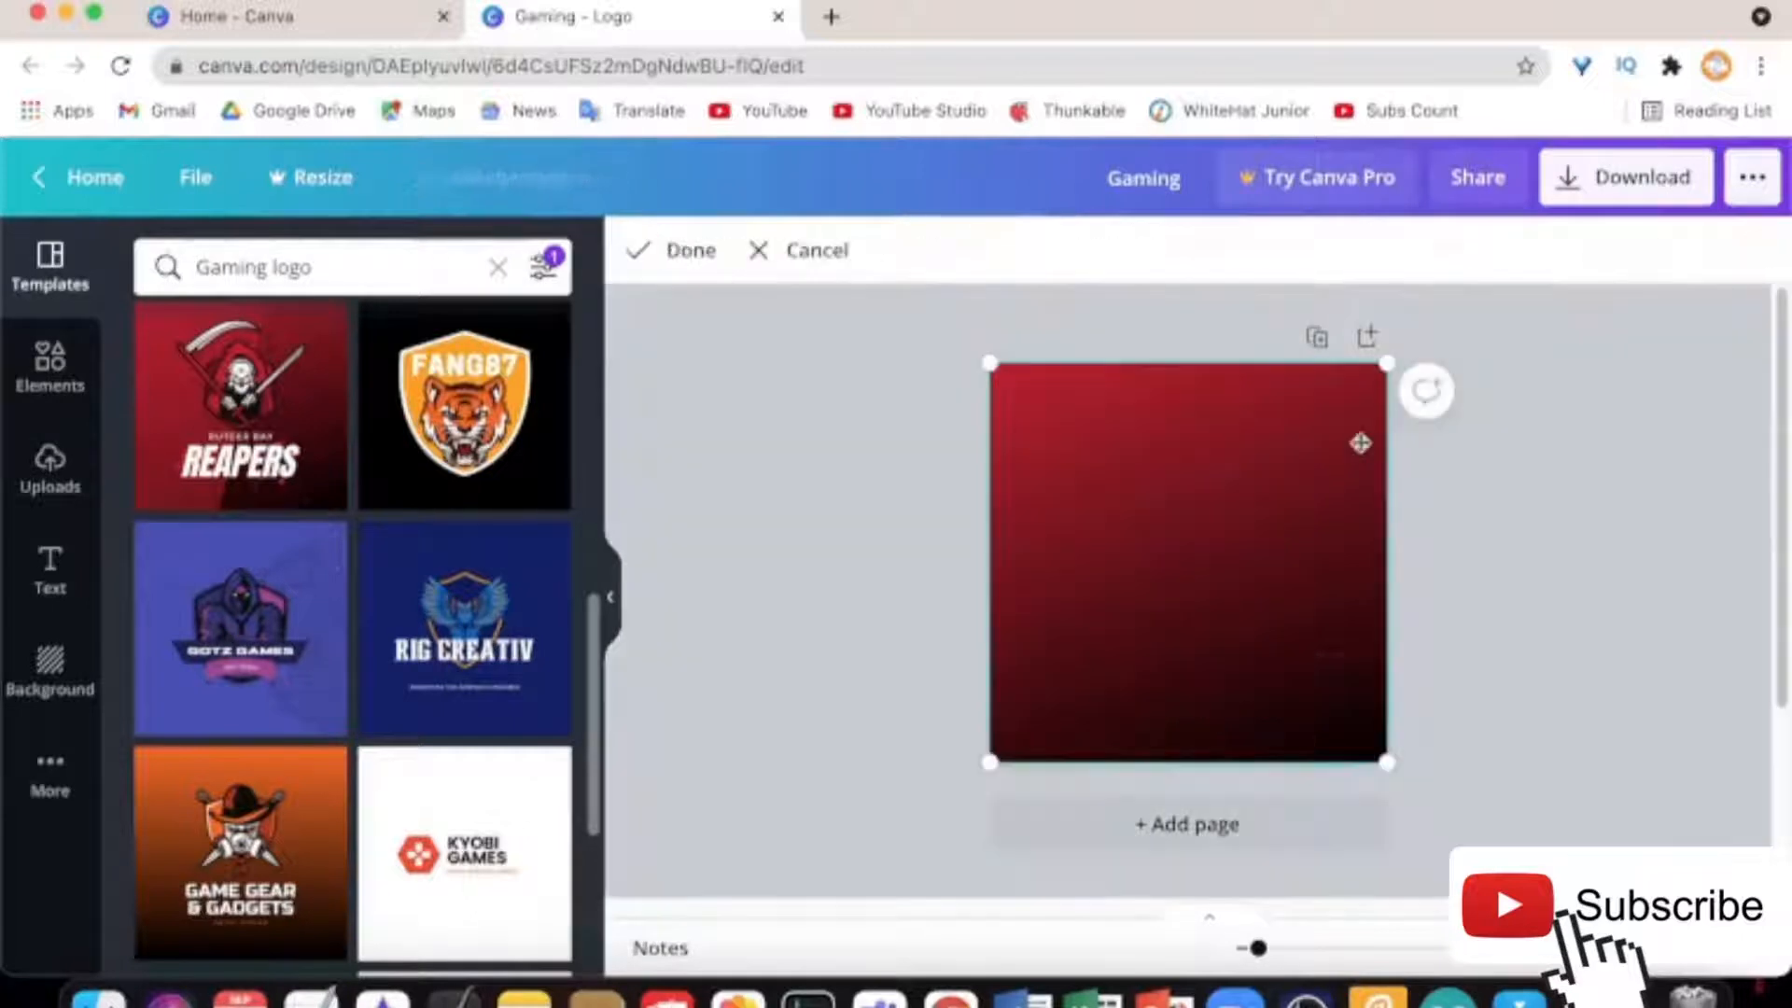
pyautogui.click(817, 250)
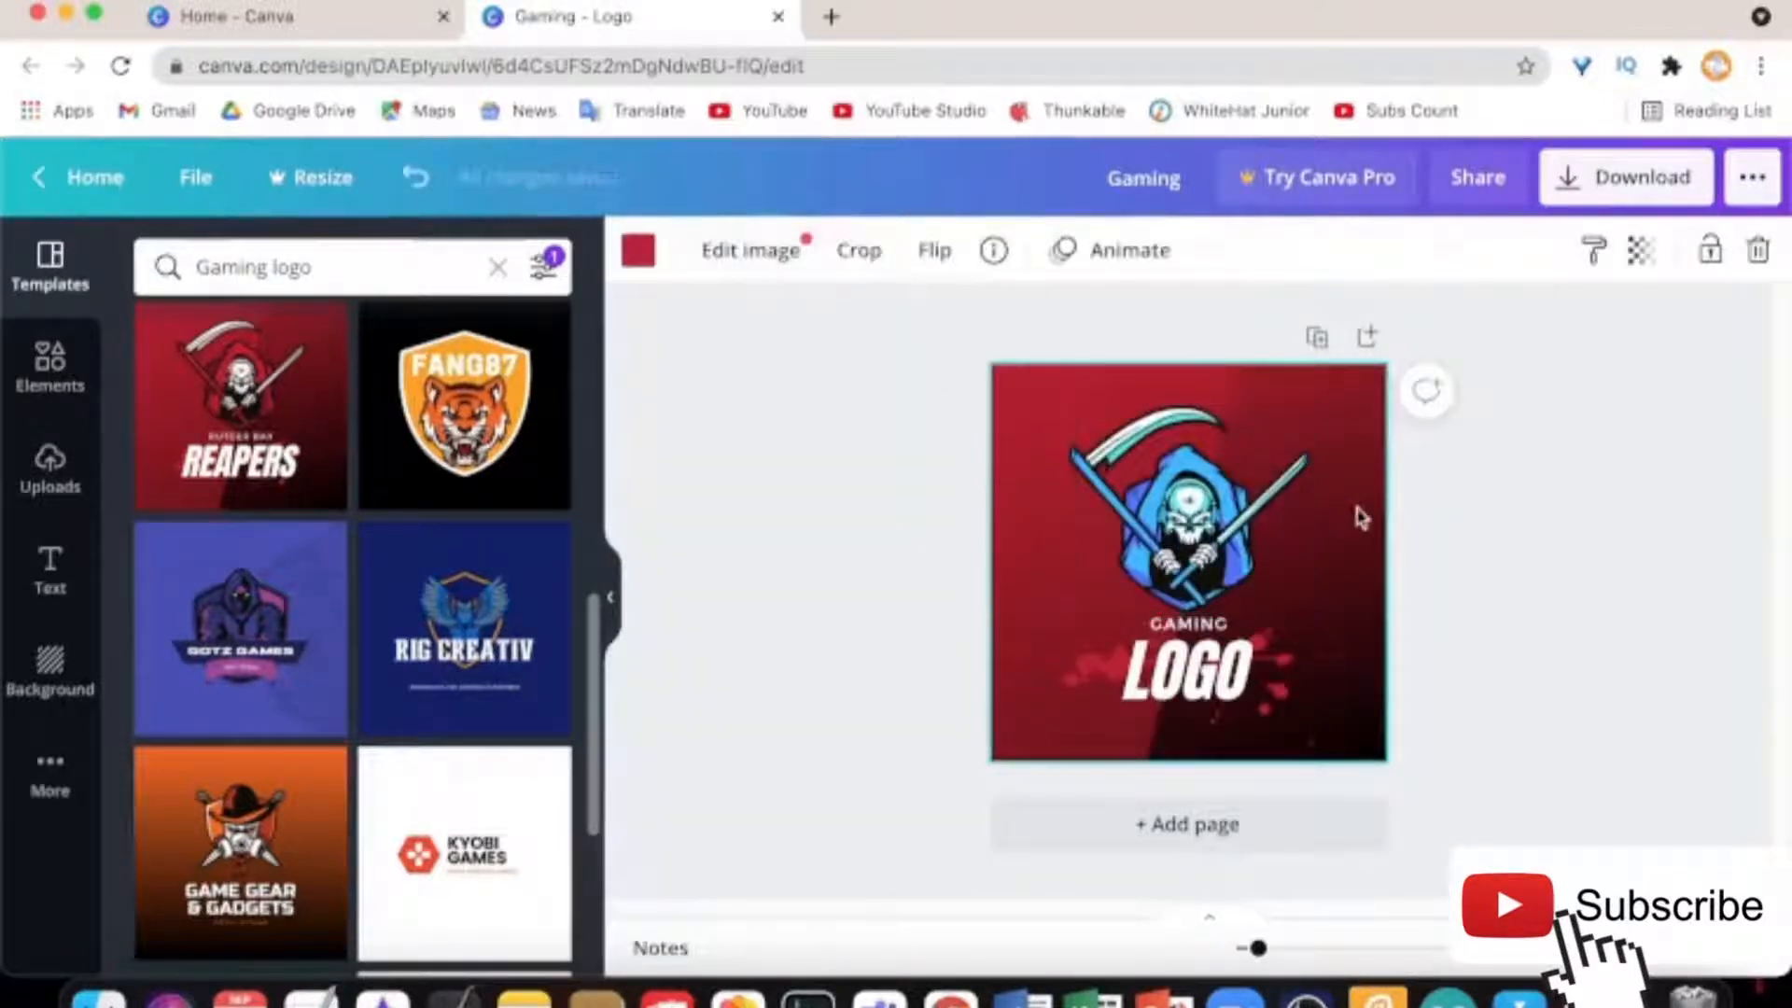
pyautogui.click(750, 266)
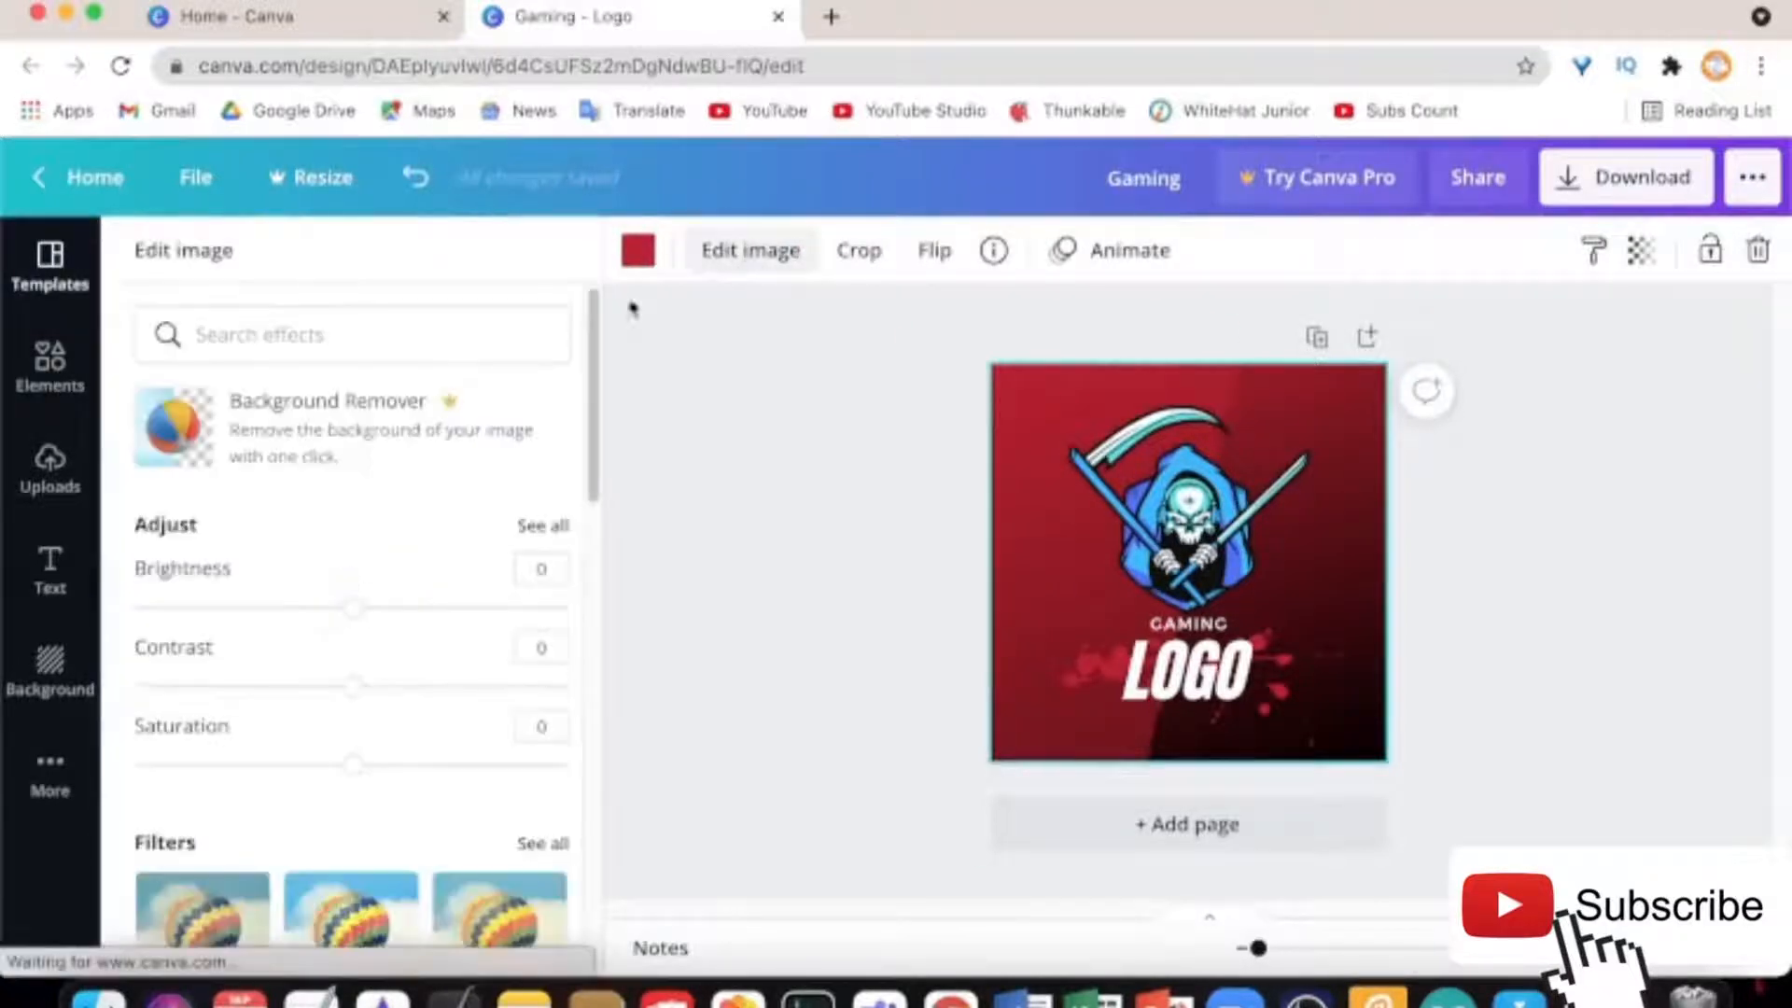
pyautogui.scroll(-5, 188, 544)
pyautogui.scroll(-3, 188, 548)
pyautogui.scroll(8, 187, 549)
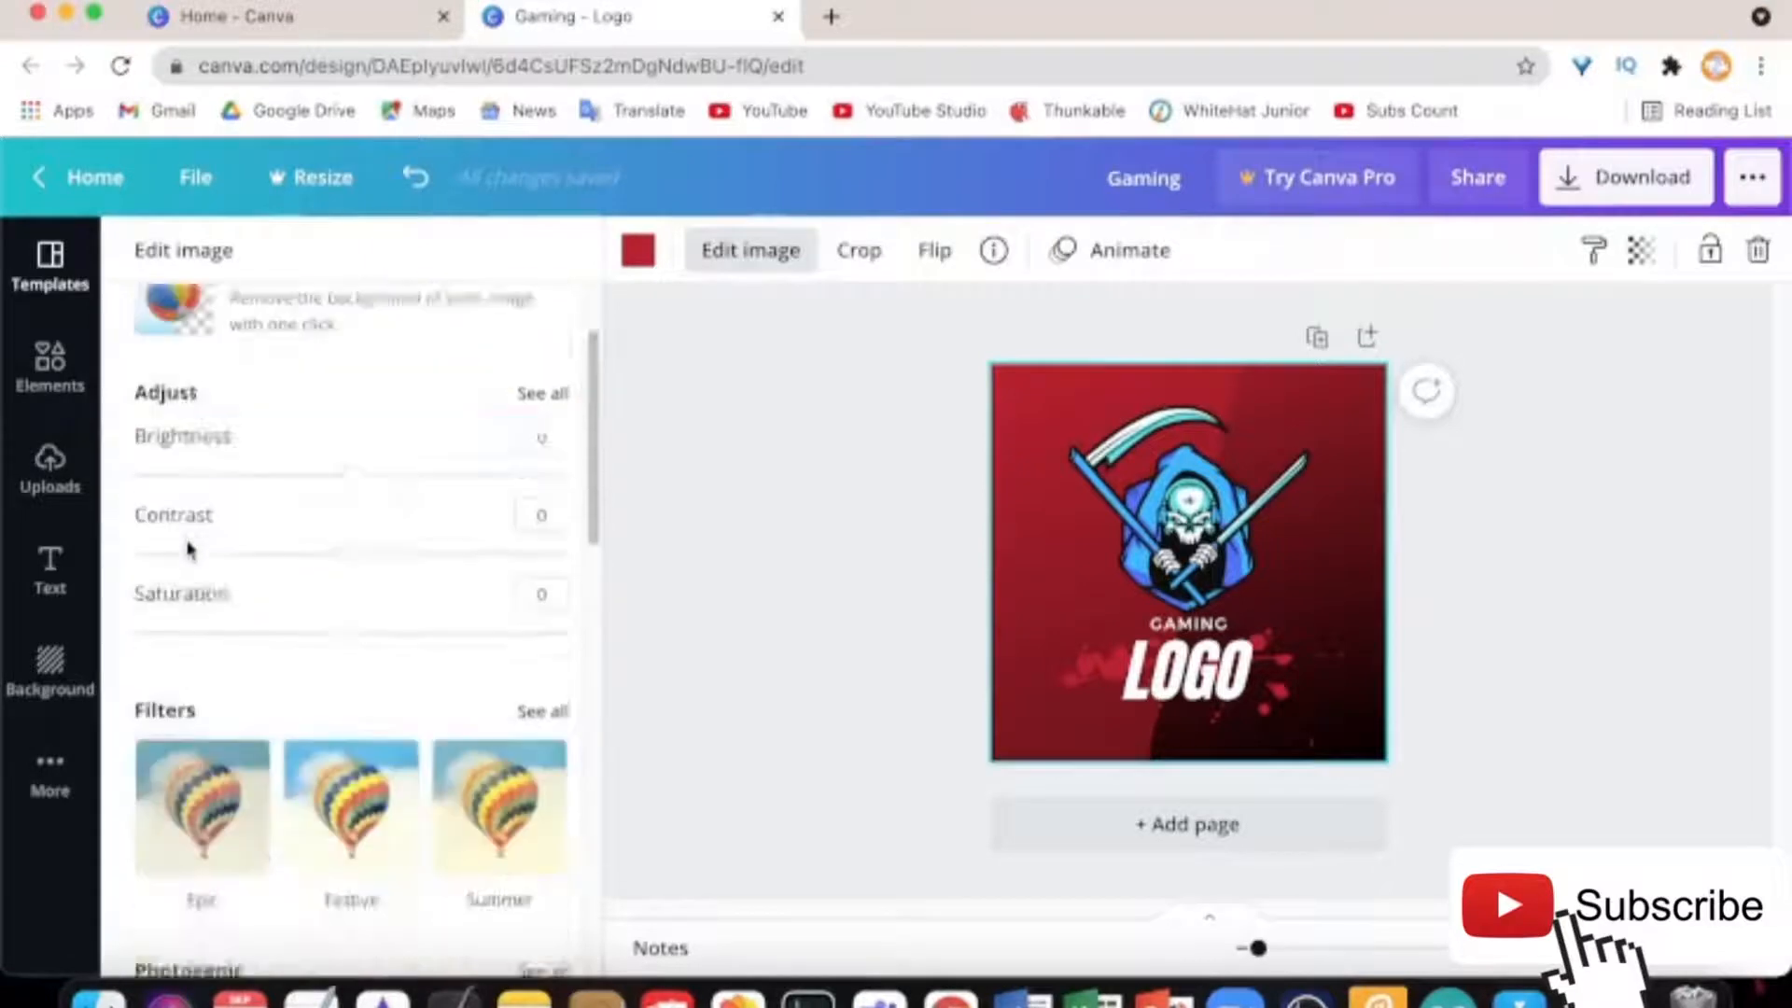
pyautogui.scroll(-8, 373, 448)
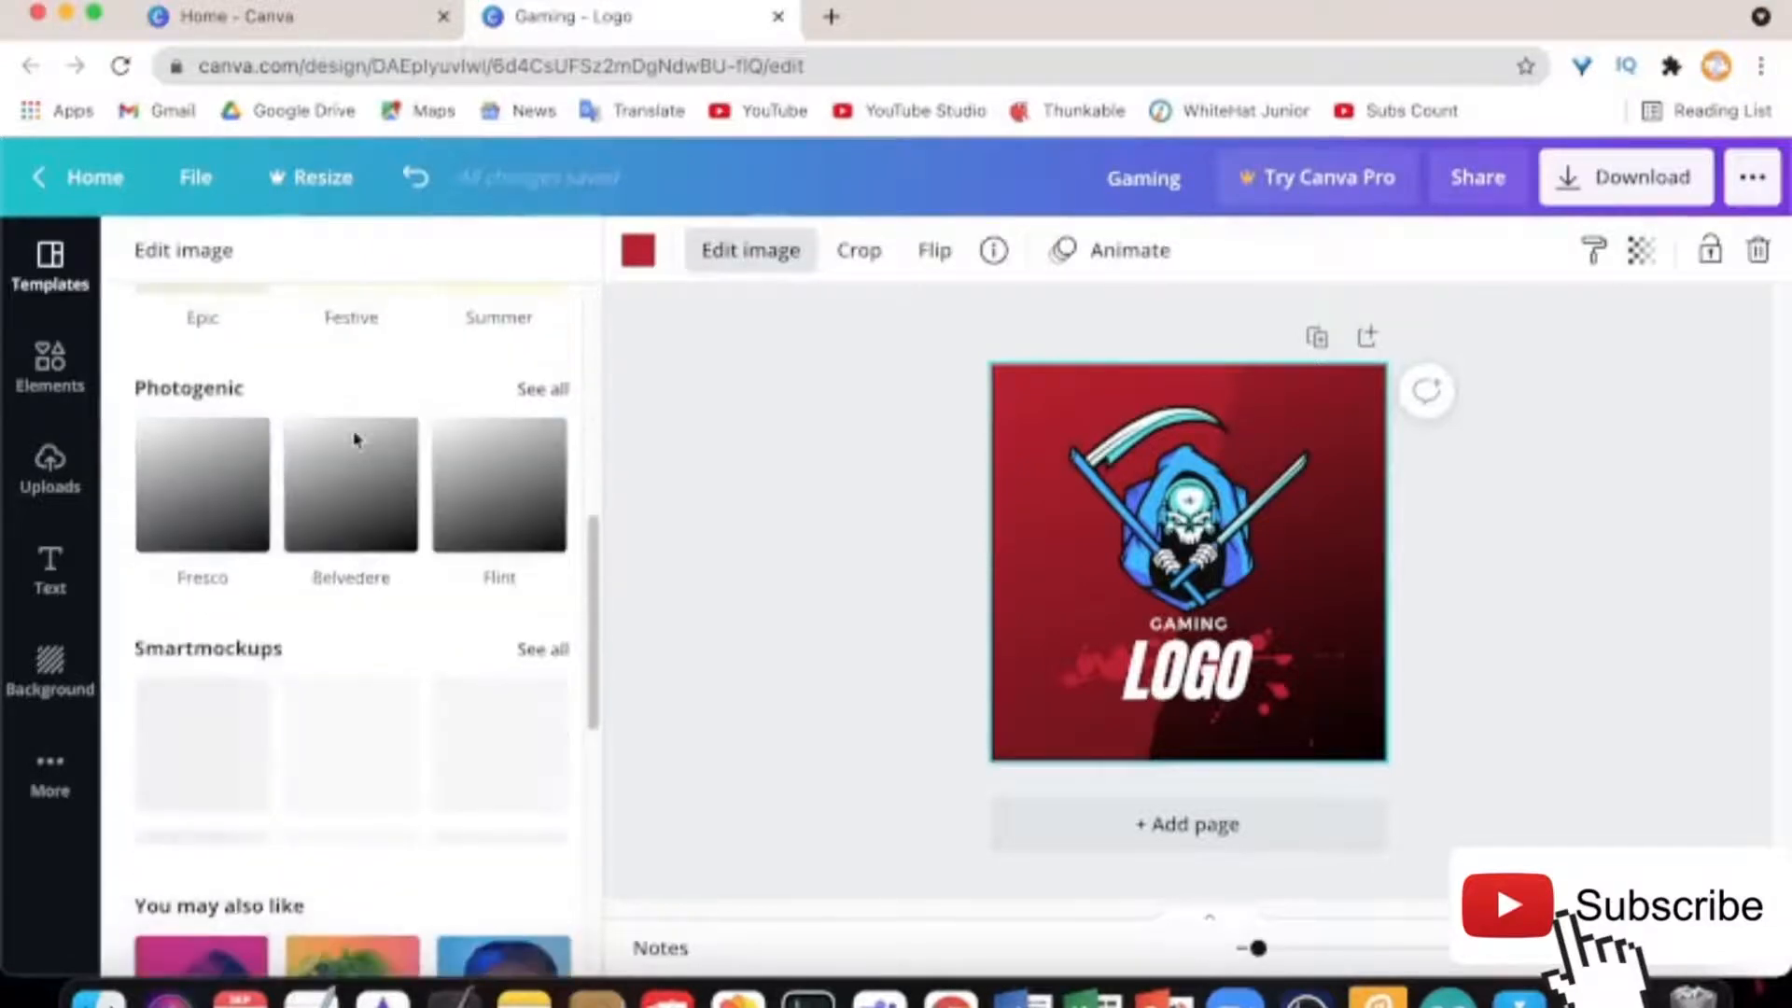
pyautogui.scroll(-6, 415, 571)
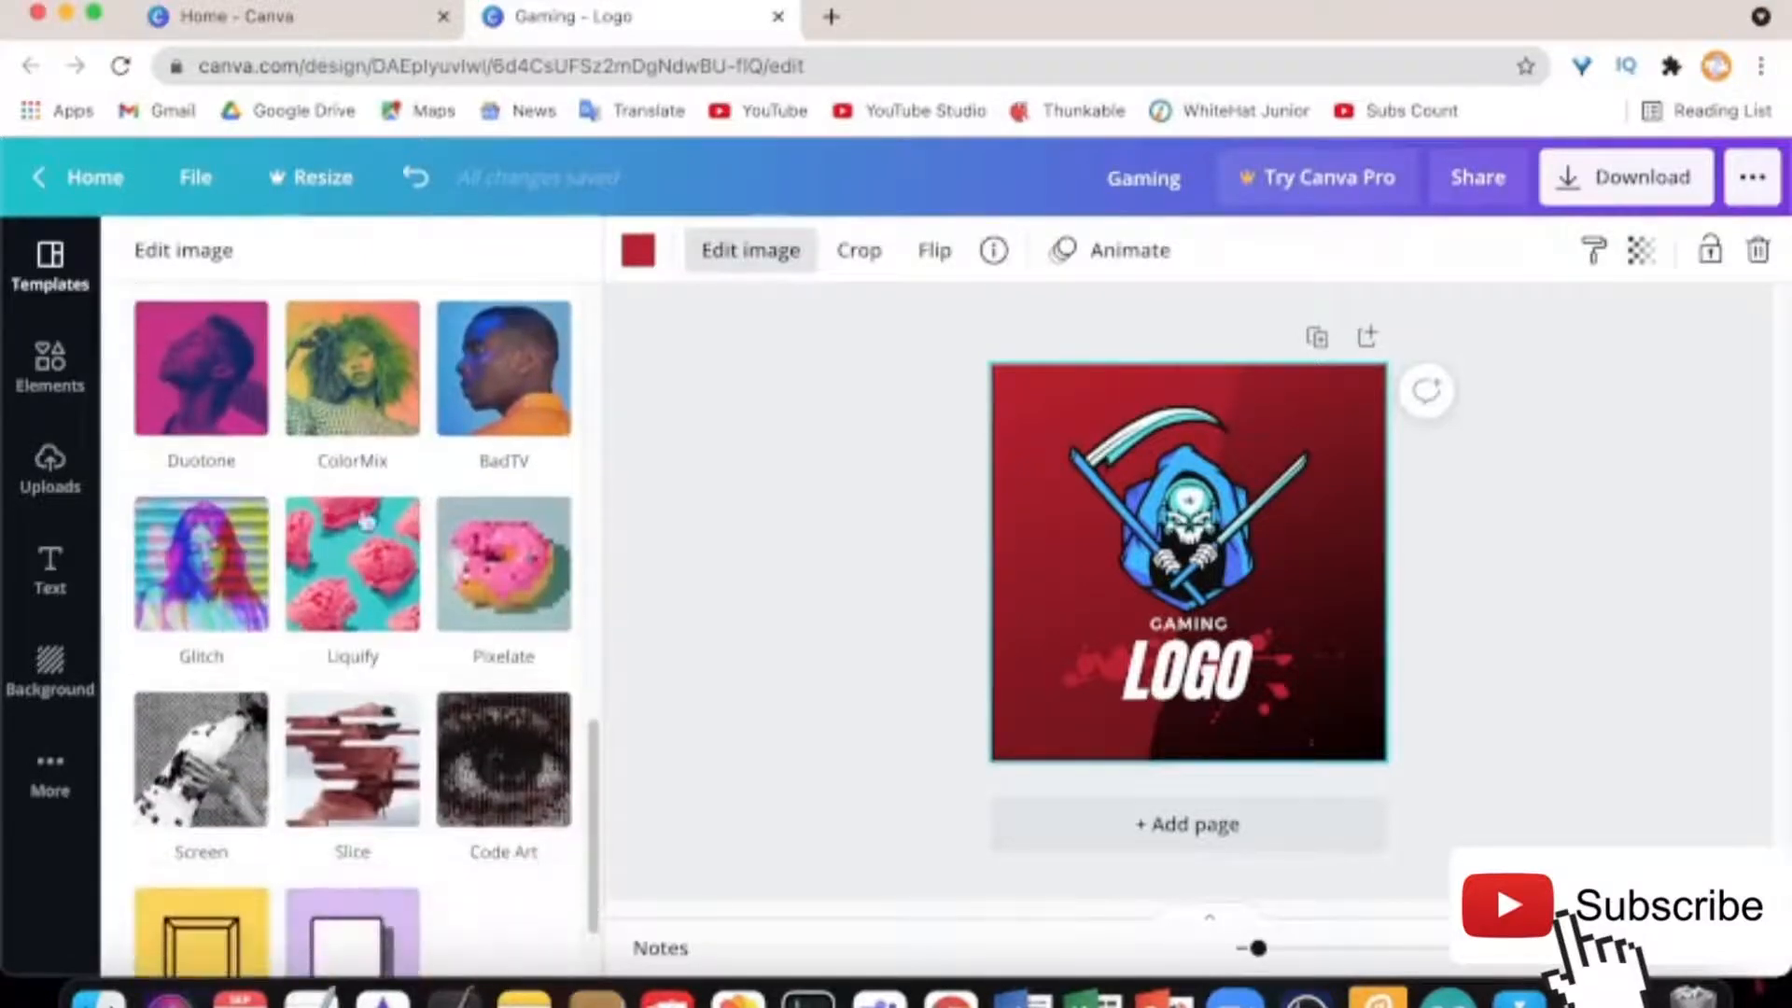
pyautogui.scroll(5, 344, 444)
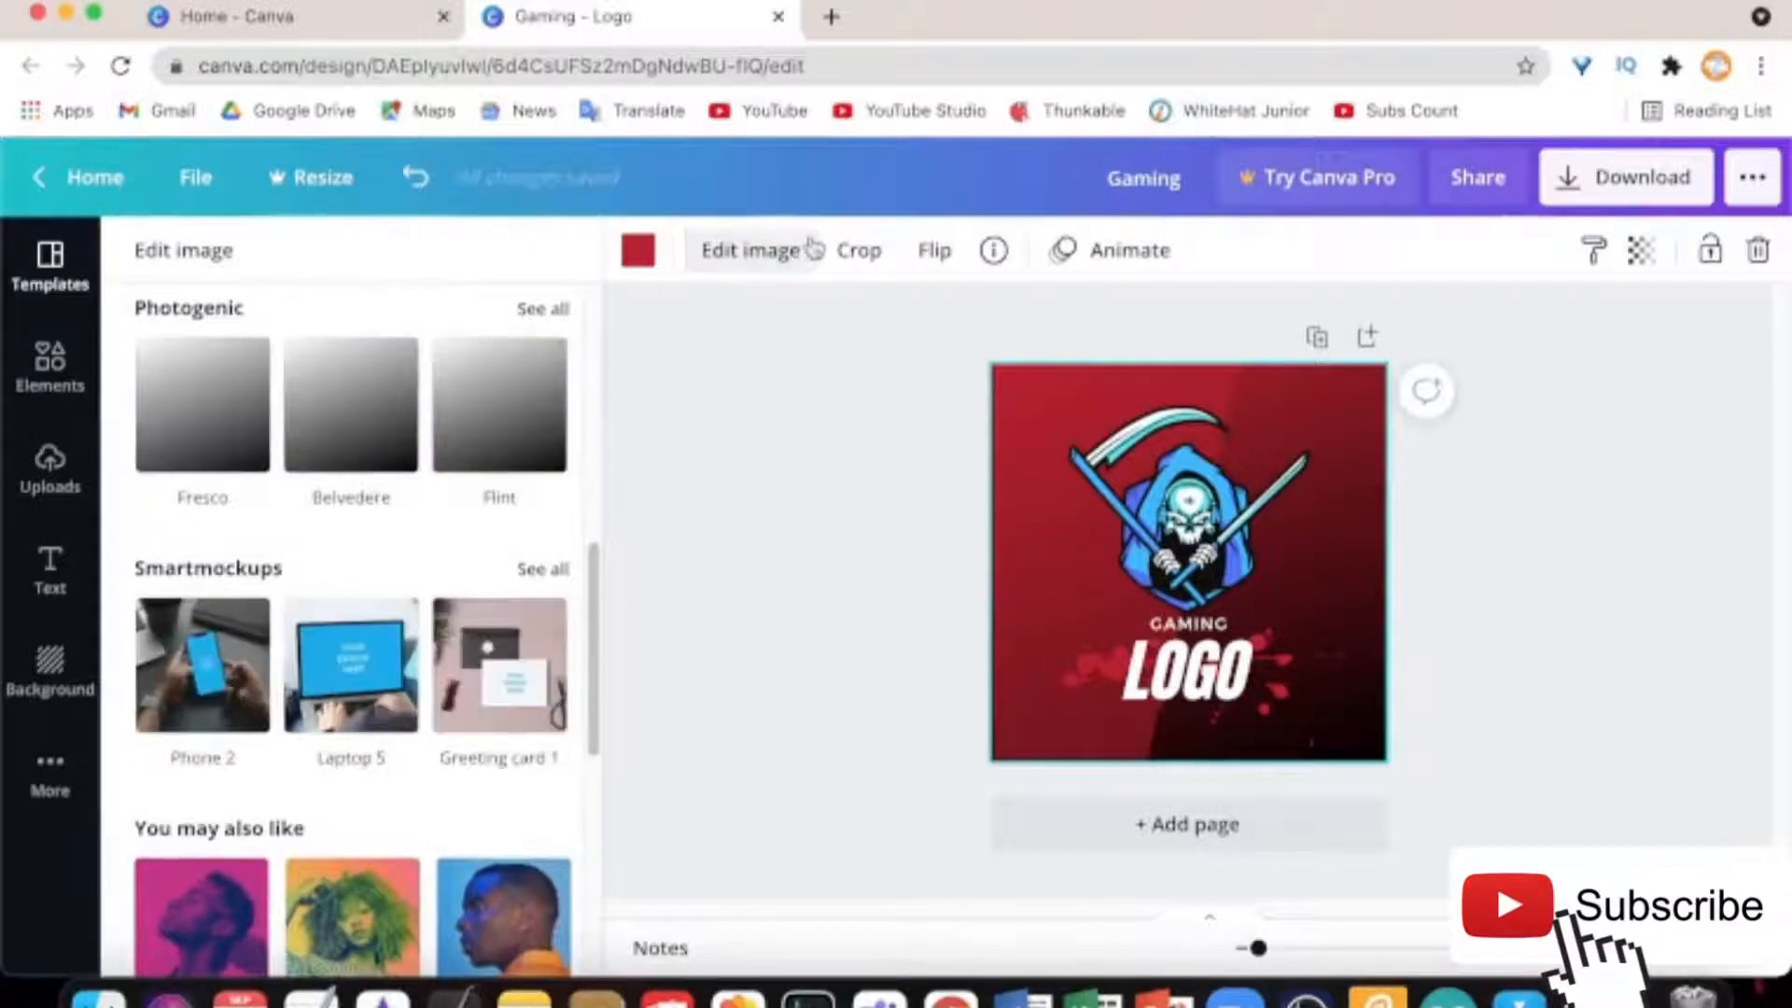
pyautogui.click(798, 255)
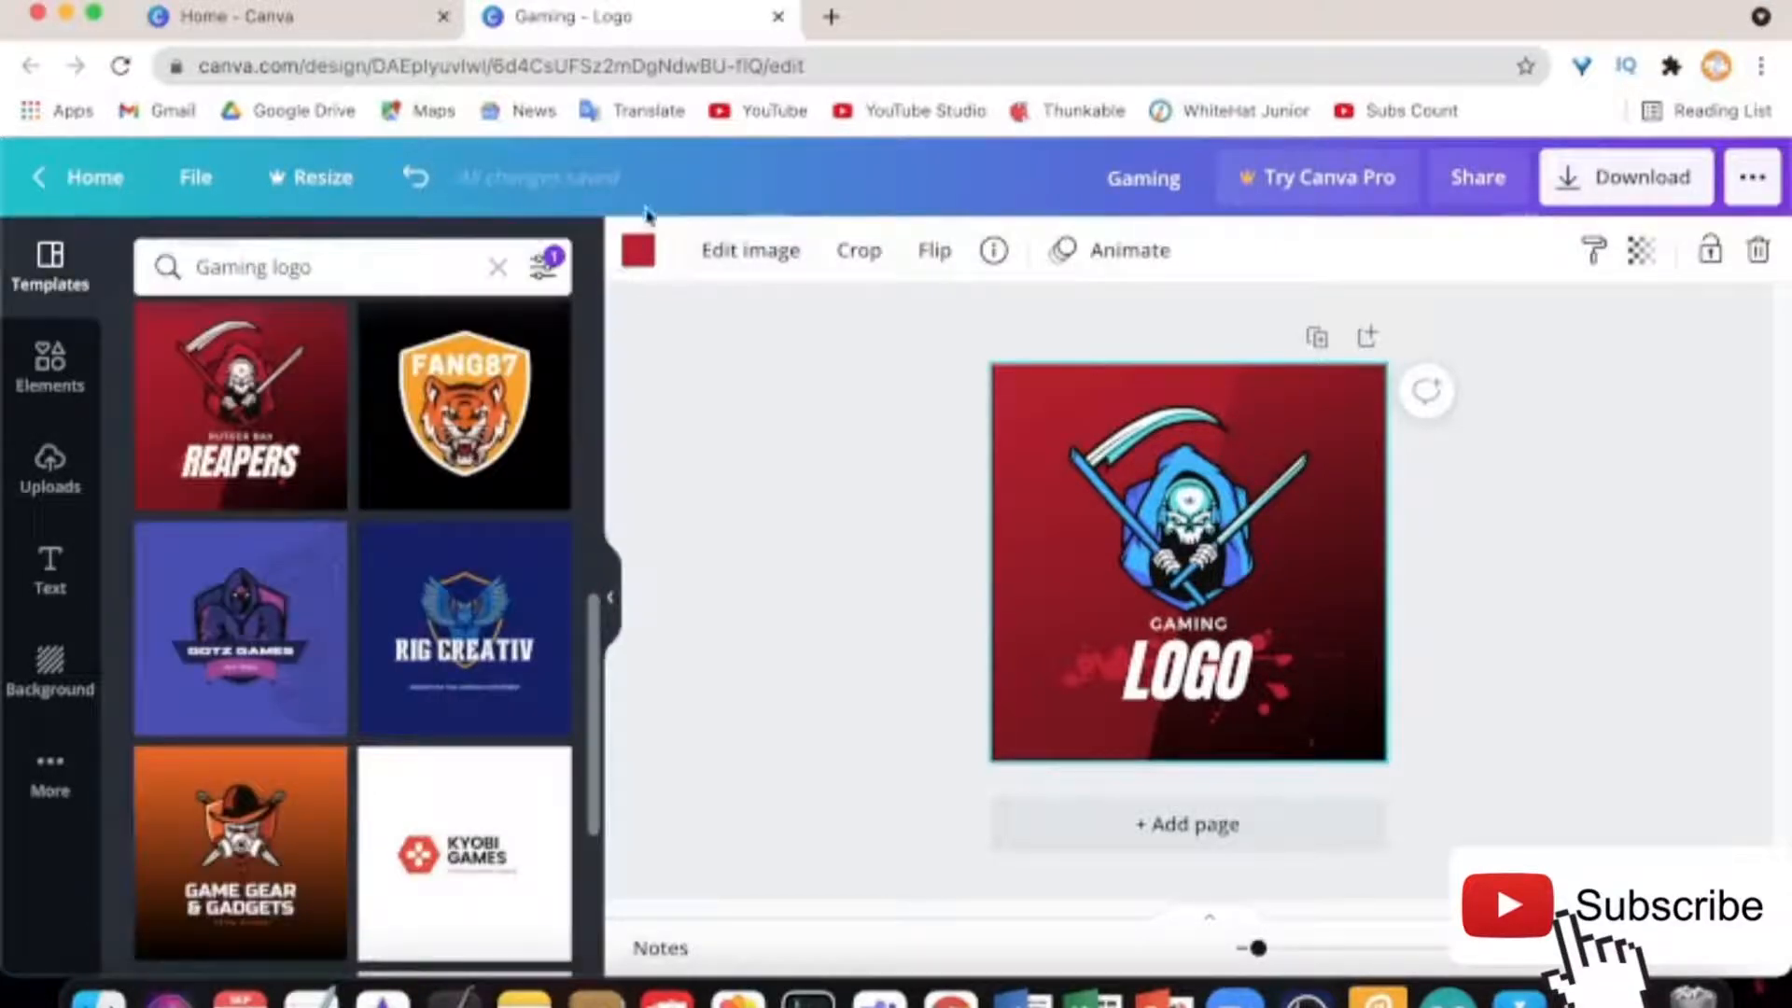
# Recolour the red background dark blue and apply it across the whole design with Change all
pyautogui.click(639, 250)
pyautogui.scroll(-3, 480, 574)
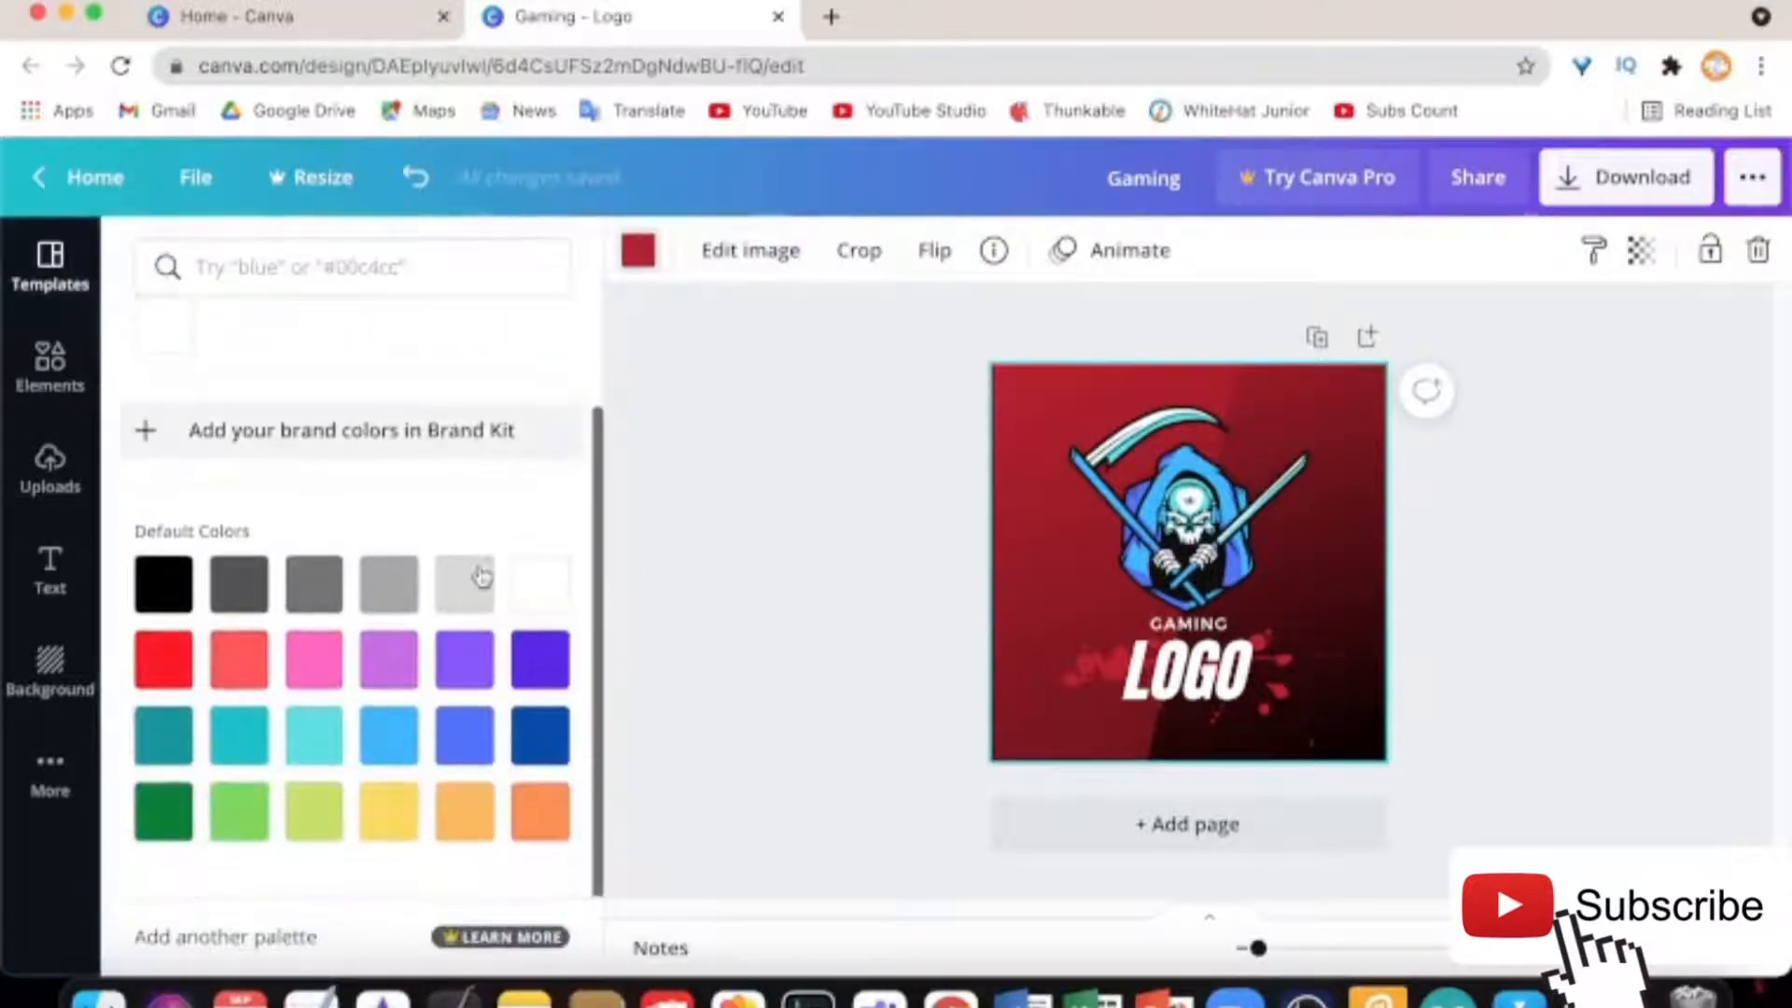
pyautogui.click(548, 739)
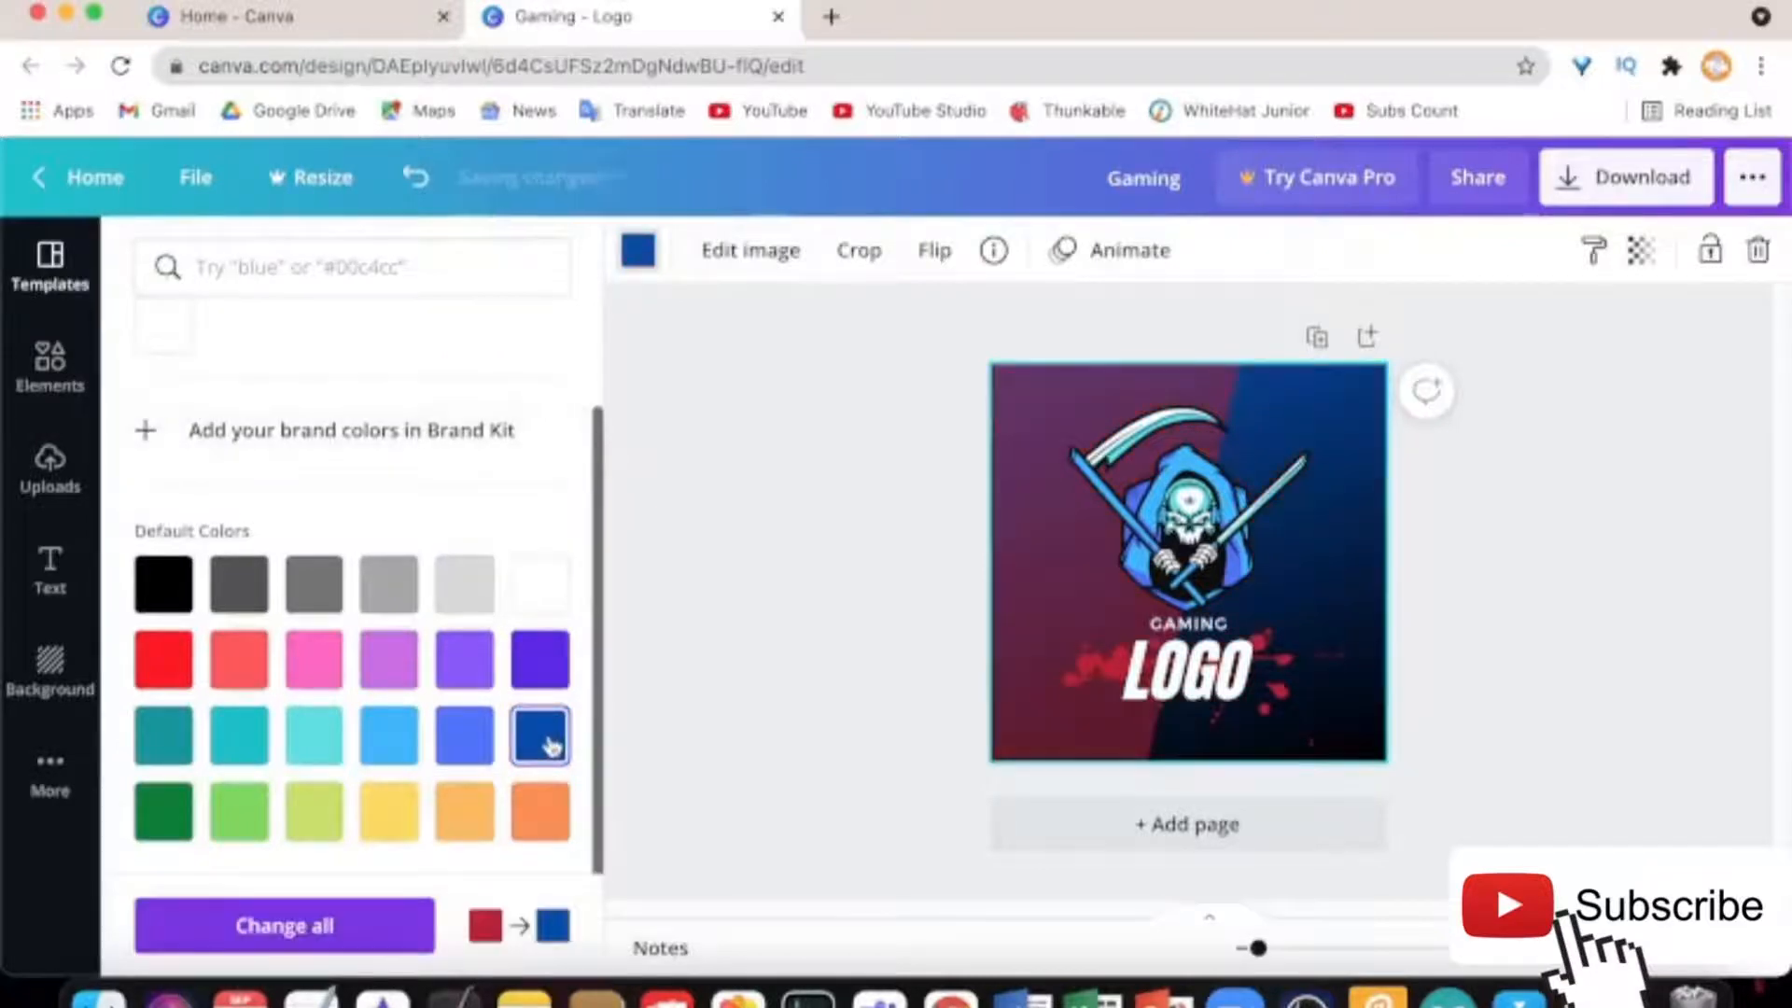
pyautogui.scroll(1, 551, 744)
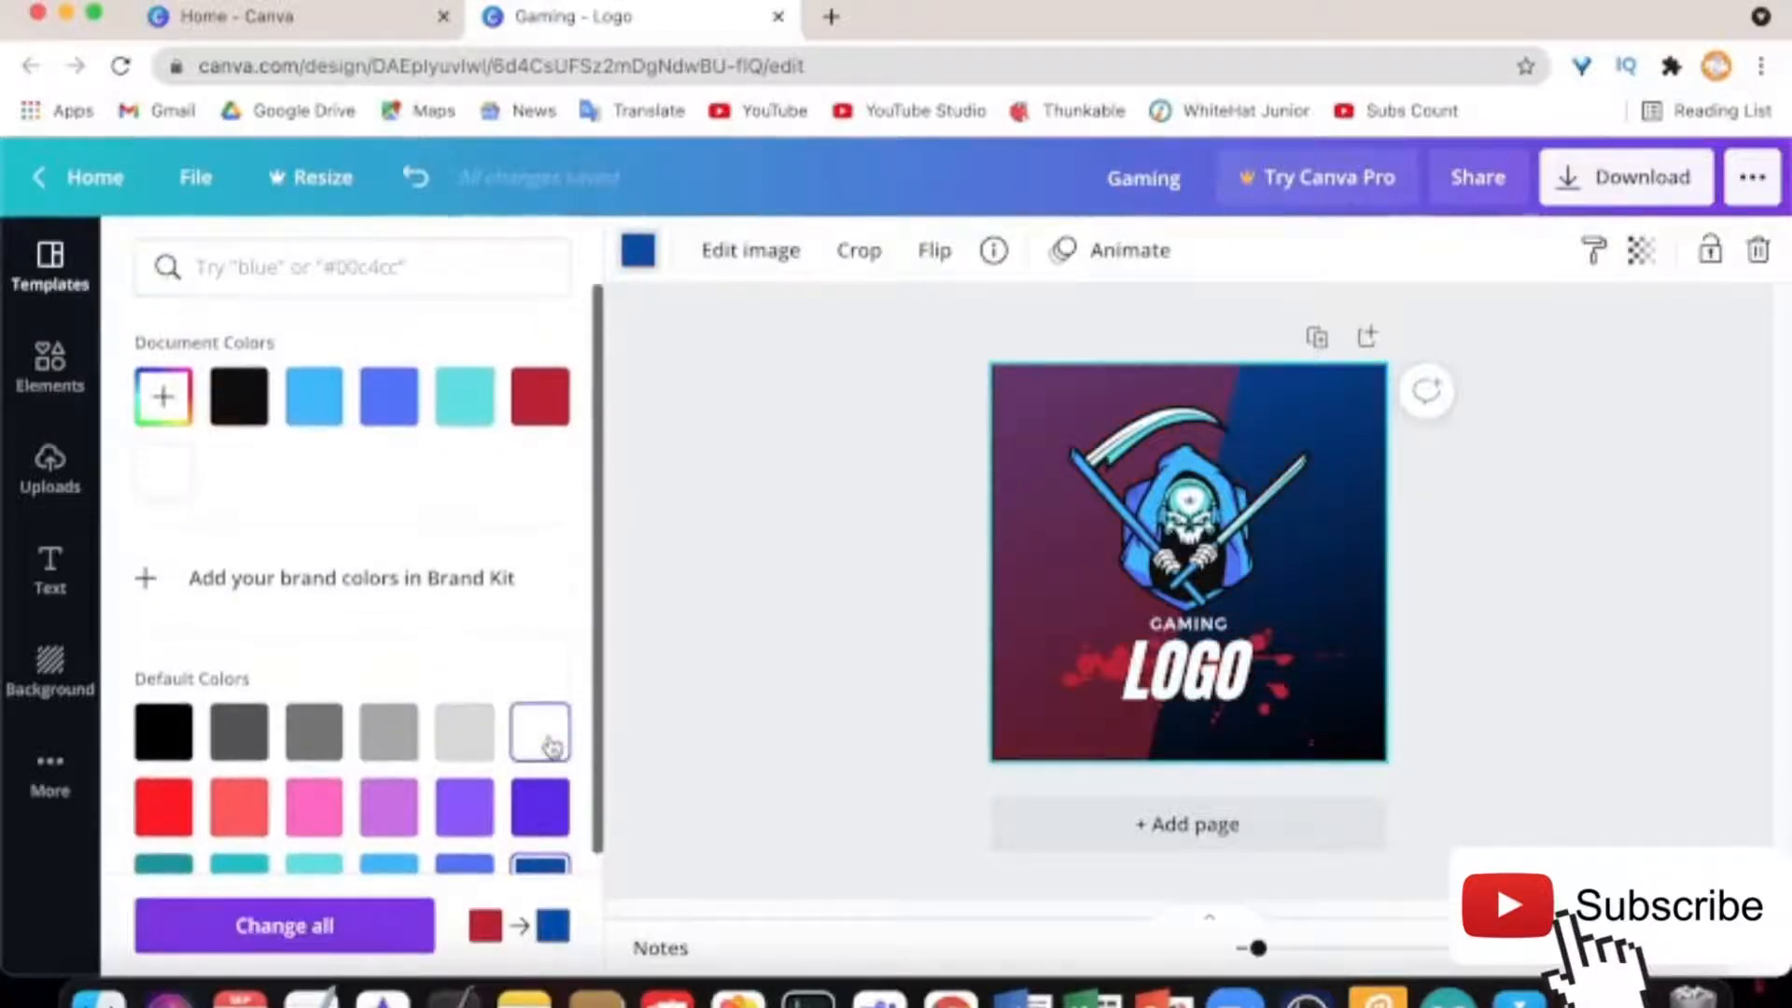
pyautogui.scroll(-1, 552, 729)
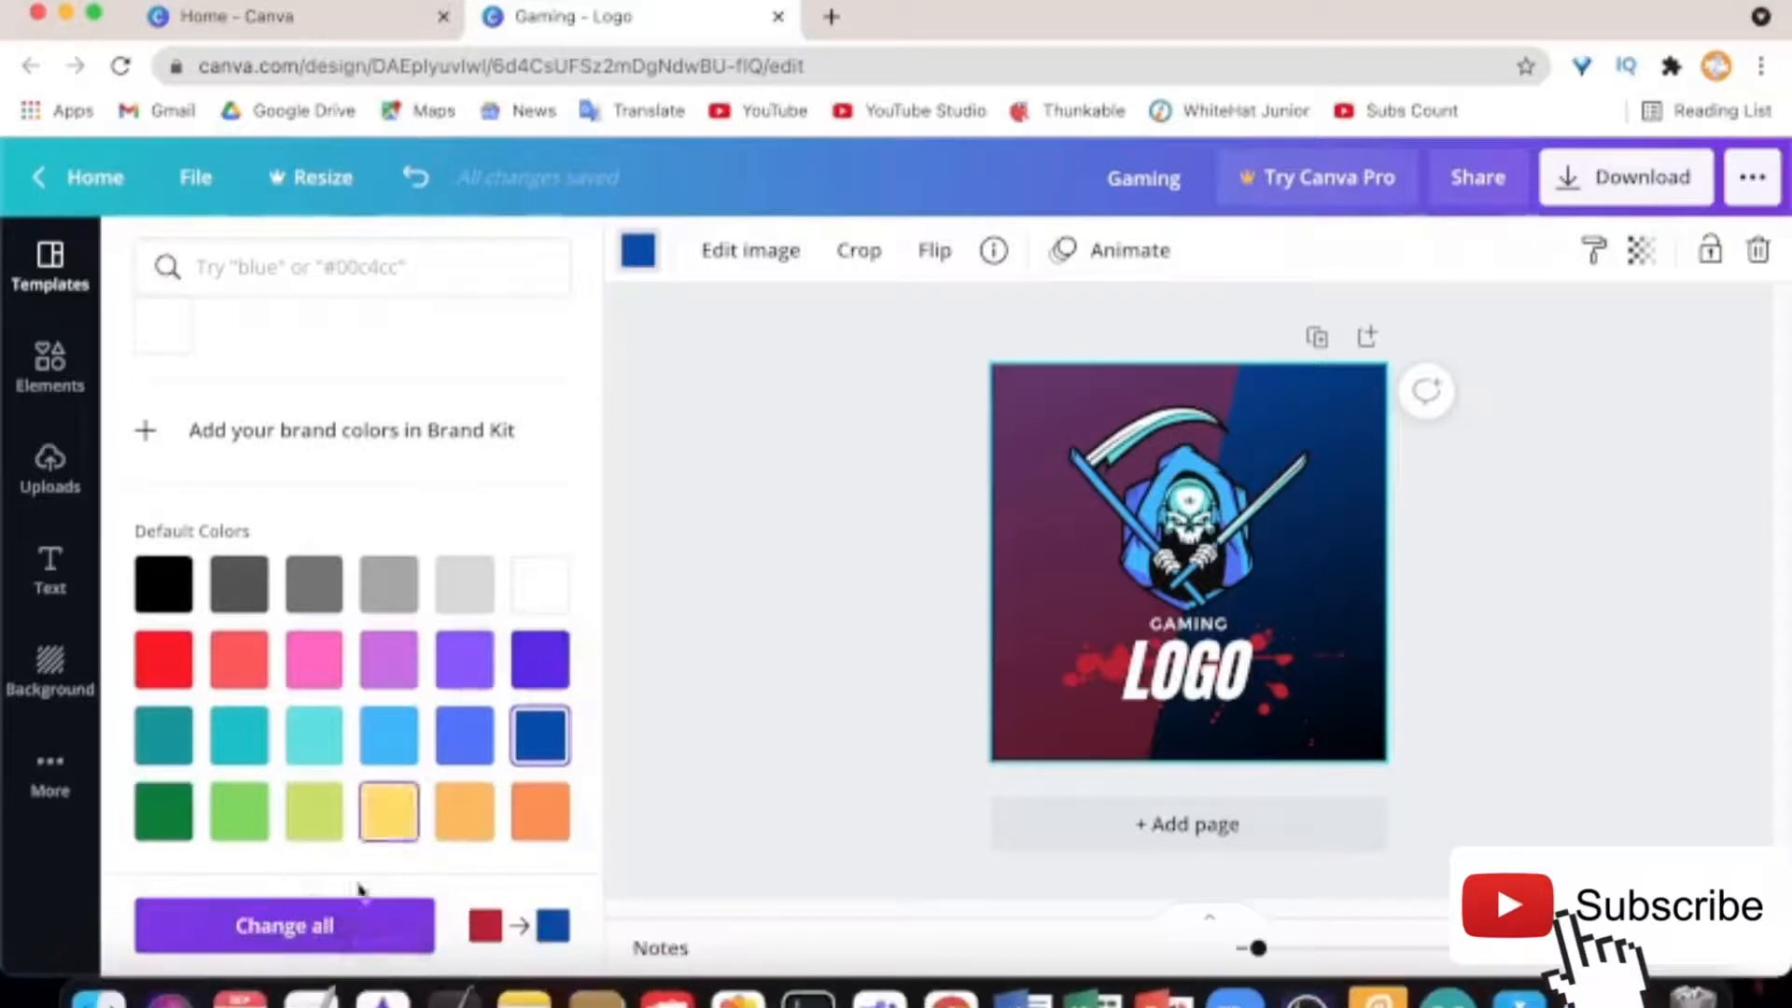
pyautogui.click(322, 924)
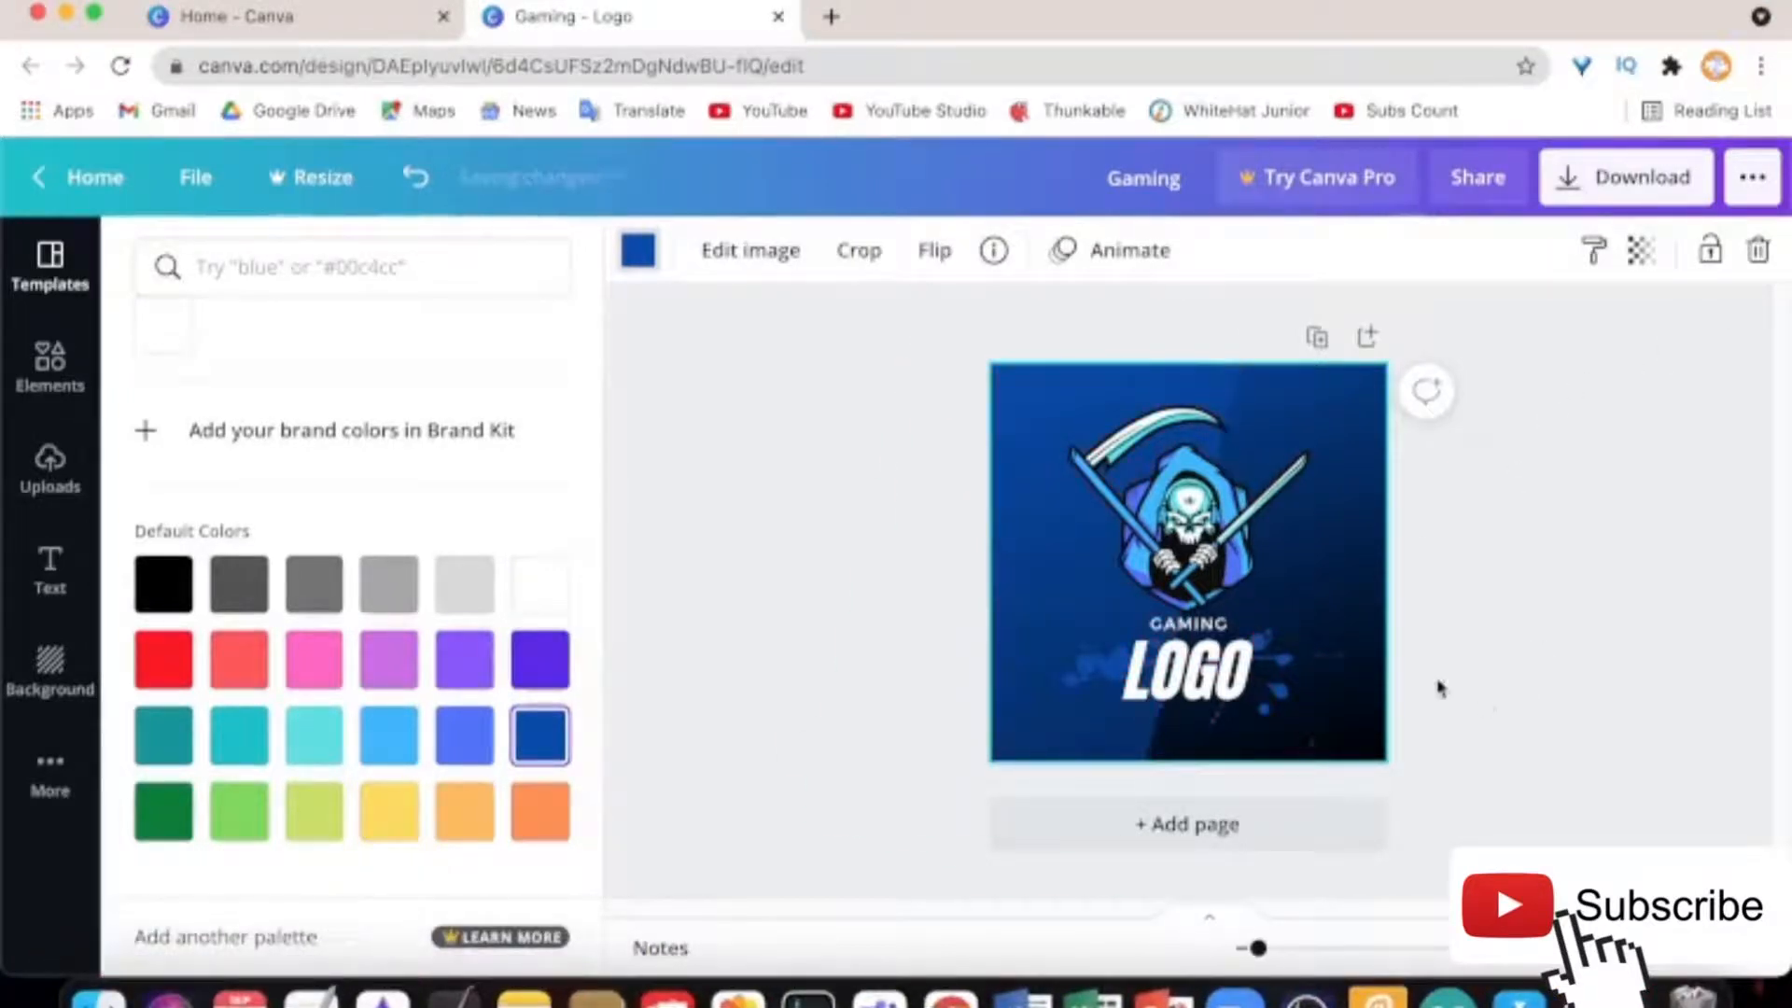
pyautogui.click(1533, 683)
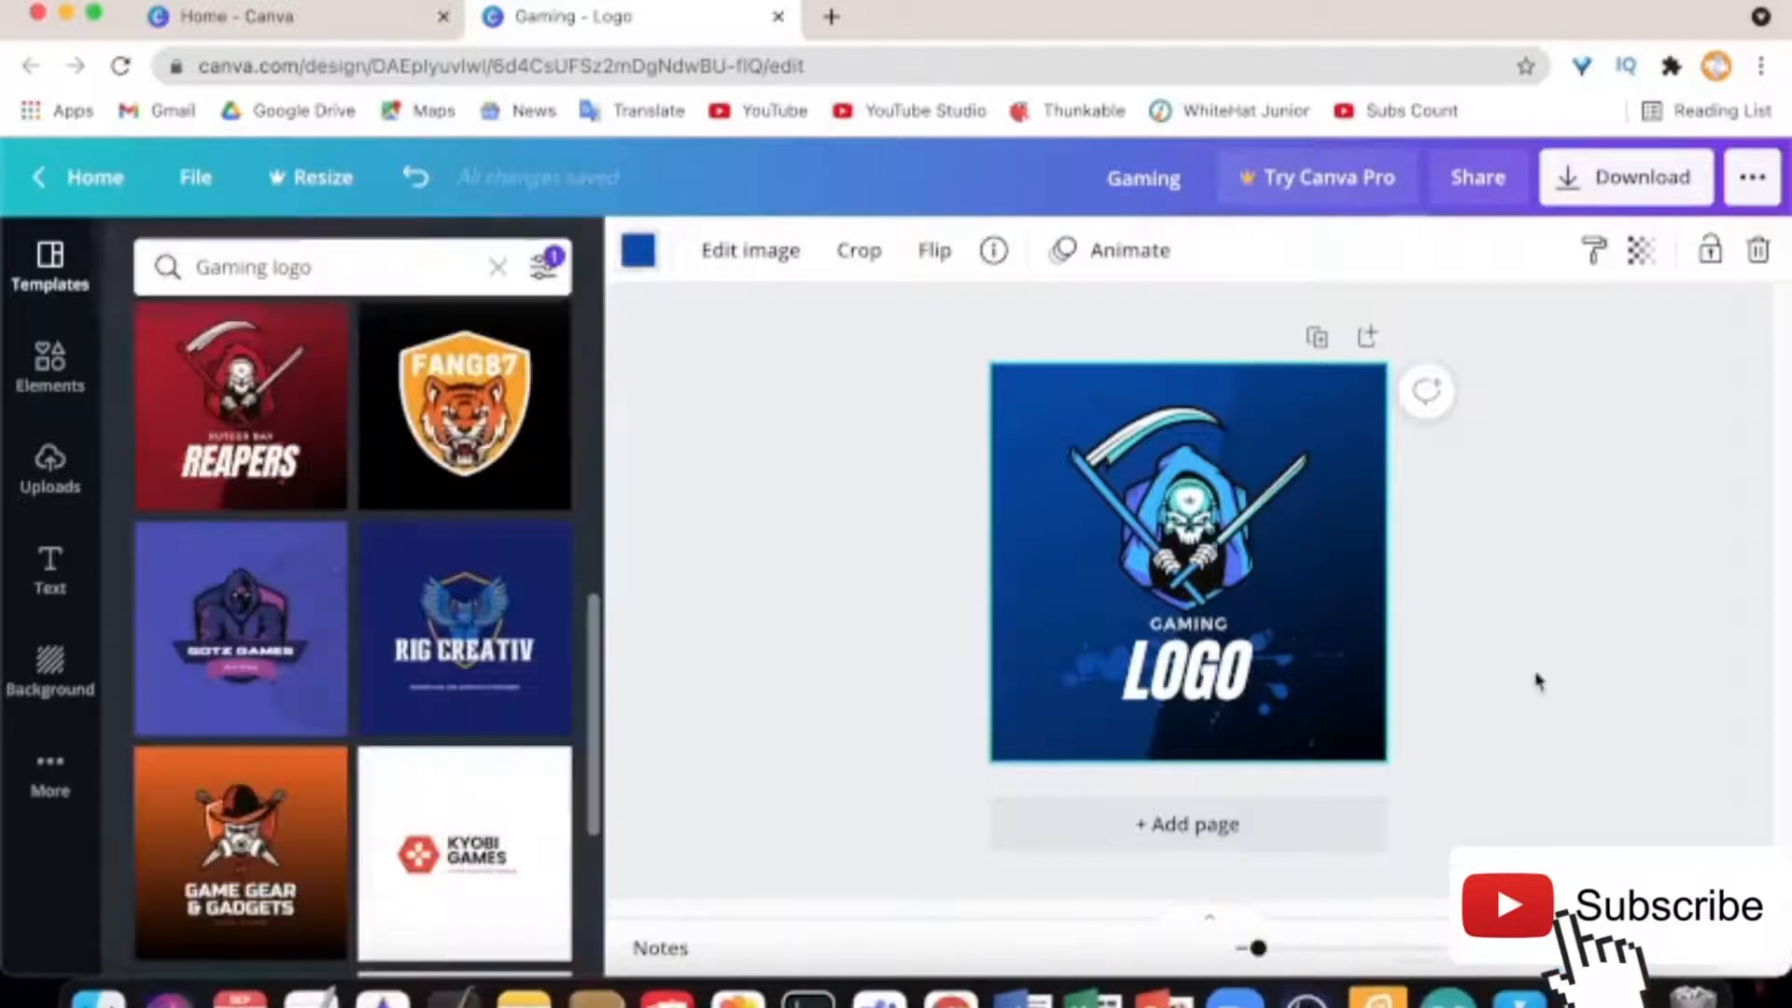
# Give the reaper graphic the Tumble animation and the GAMING text the Skate animation
pyautogui.click(1152, 454)
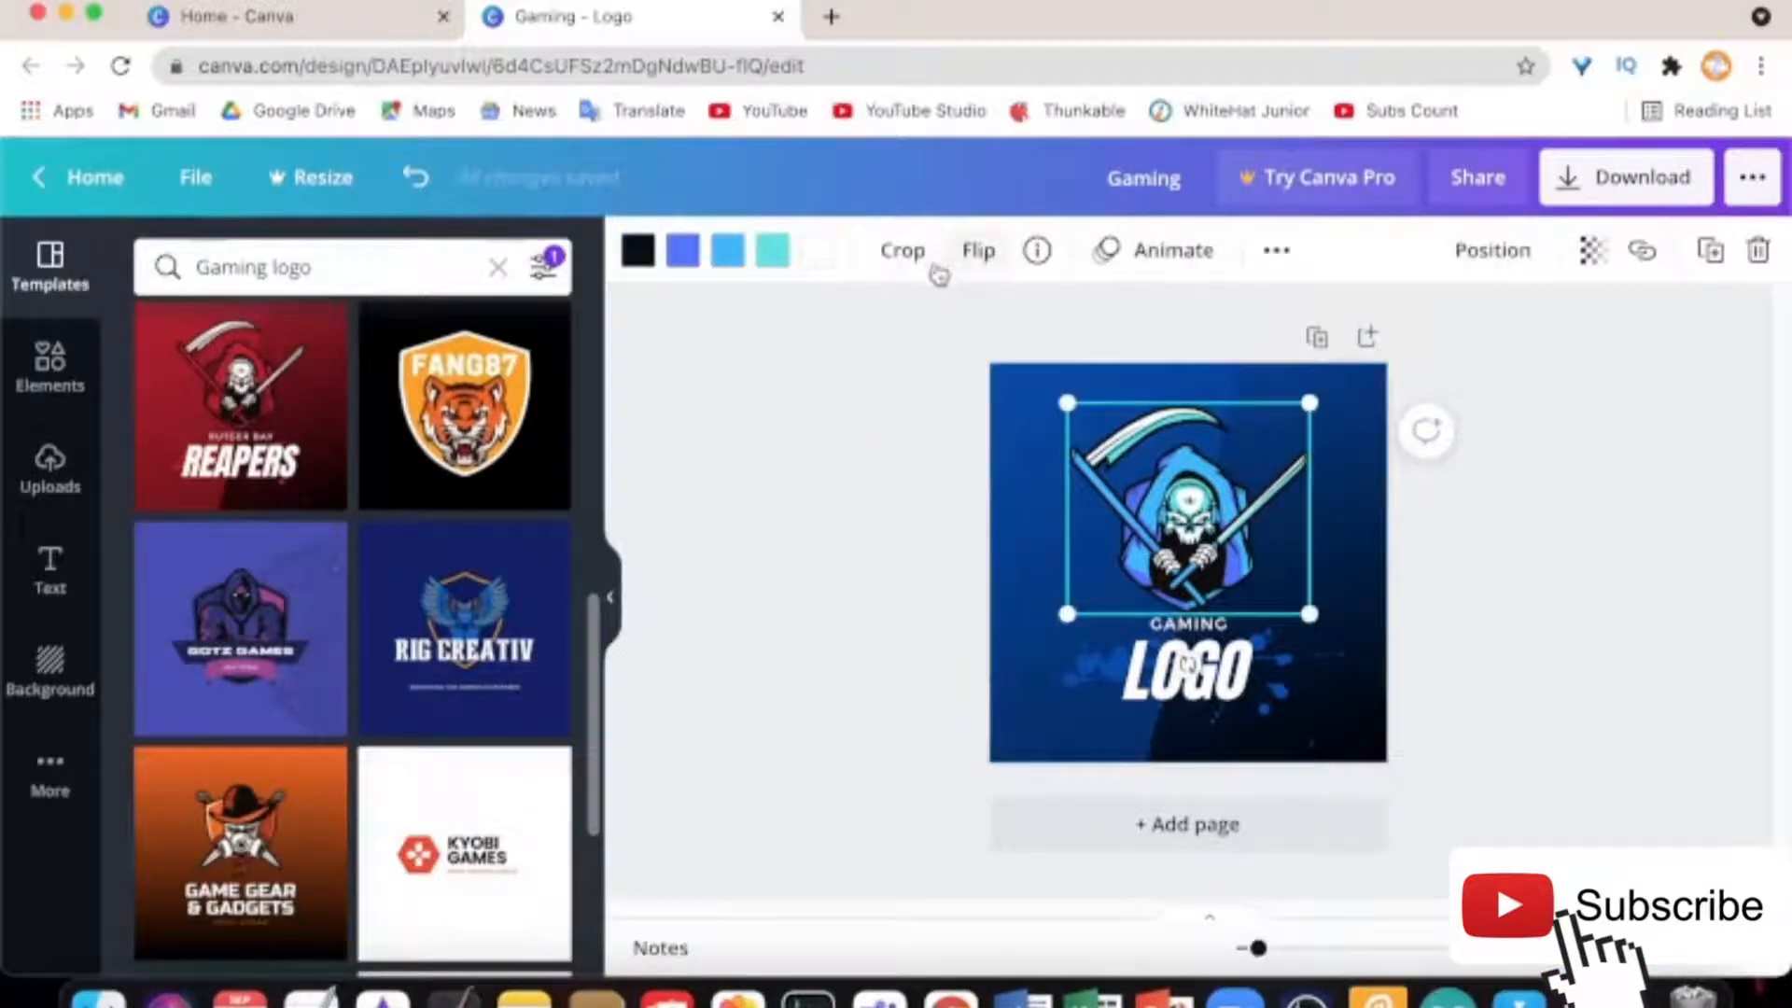
pyautogui.click(1148, 258)
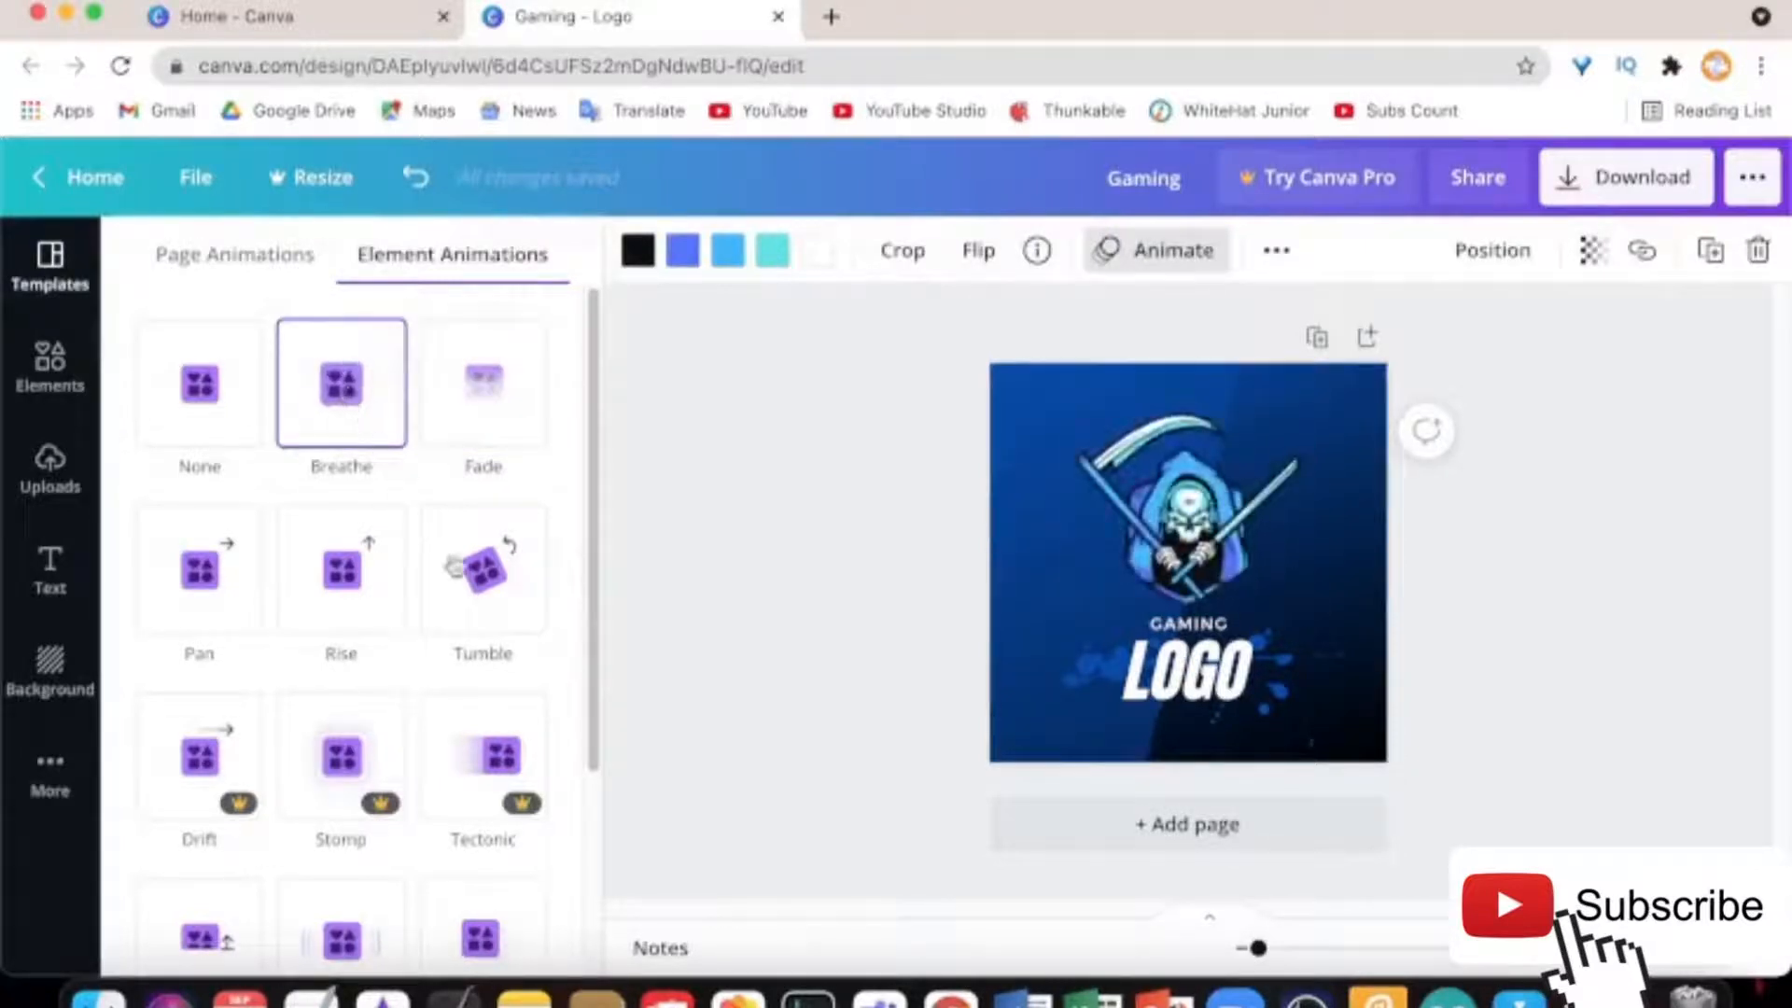
pyautogui.click(471, 557)
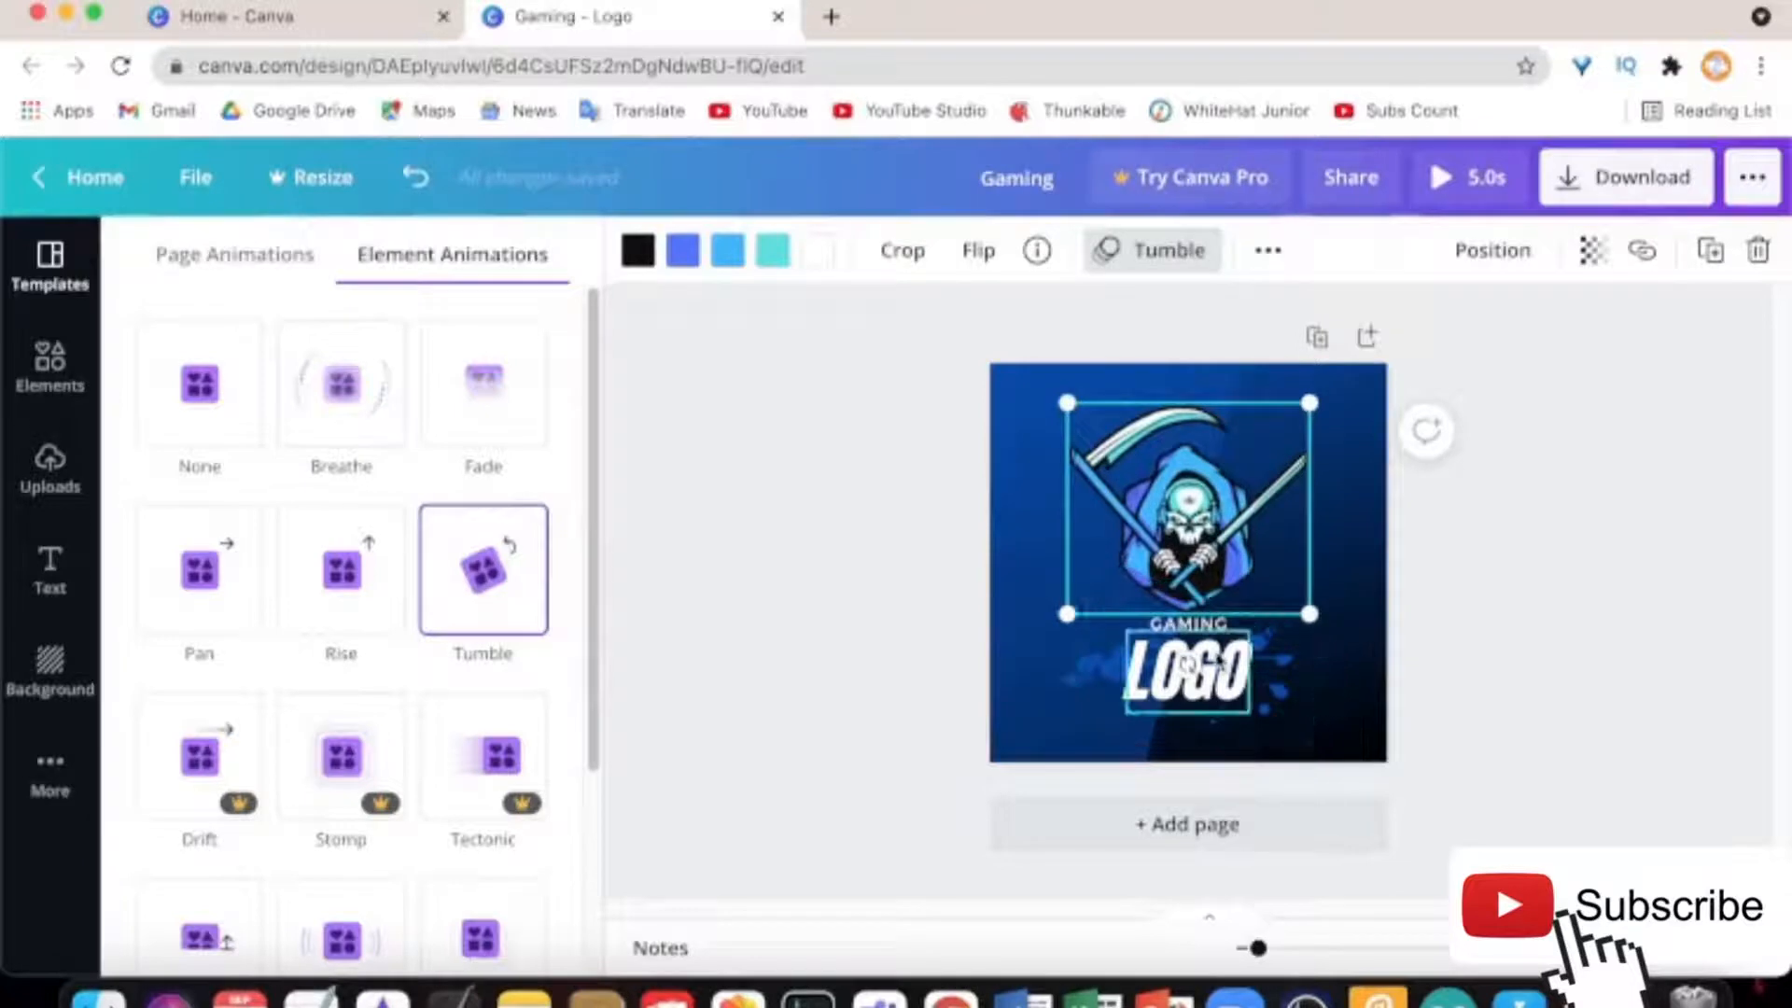
pyautogui.click(1222, 661)
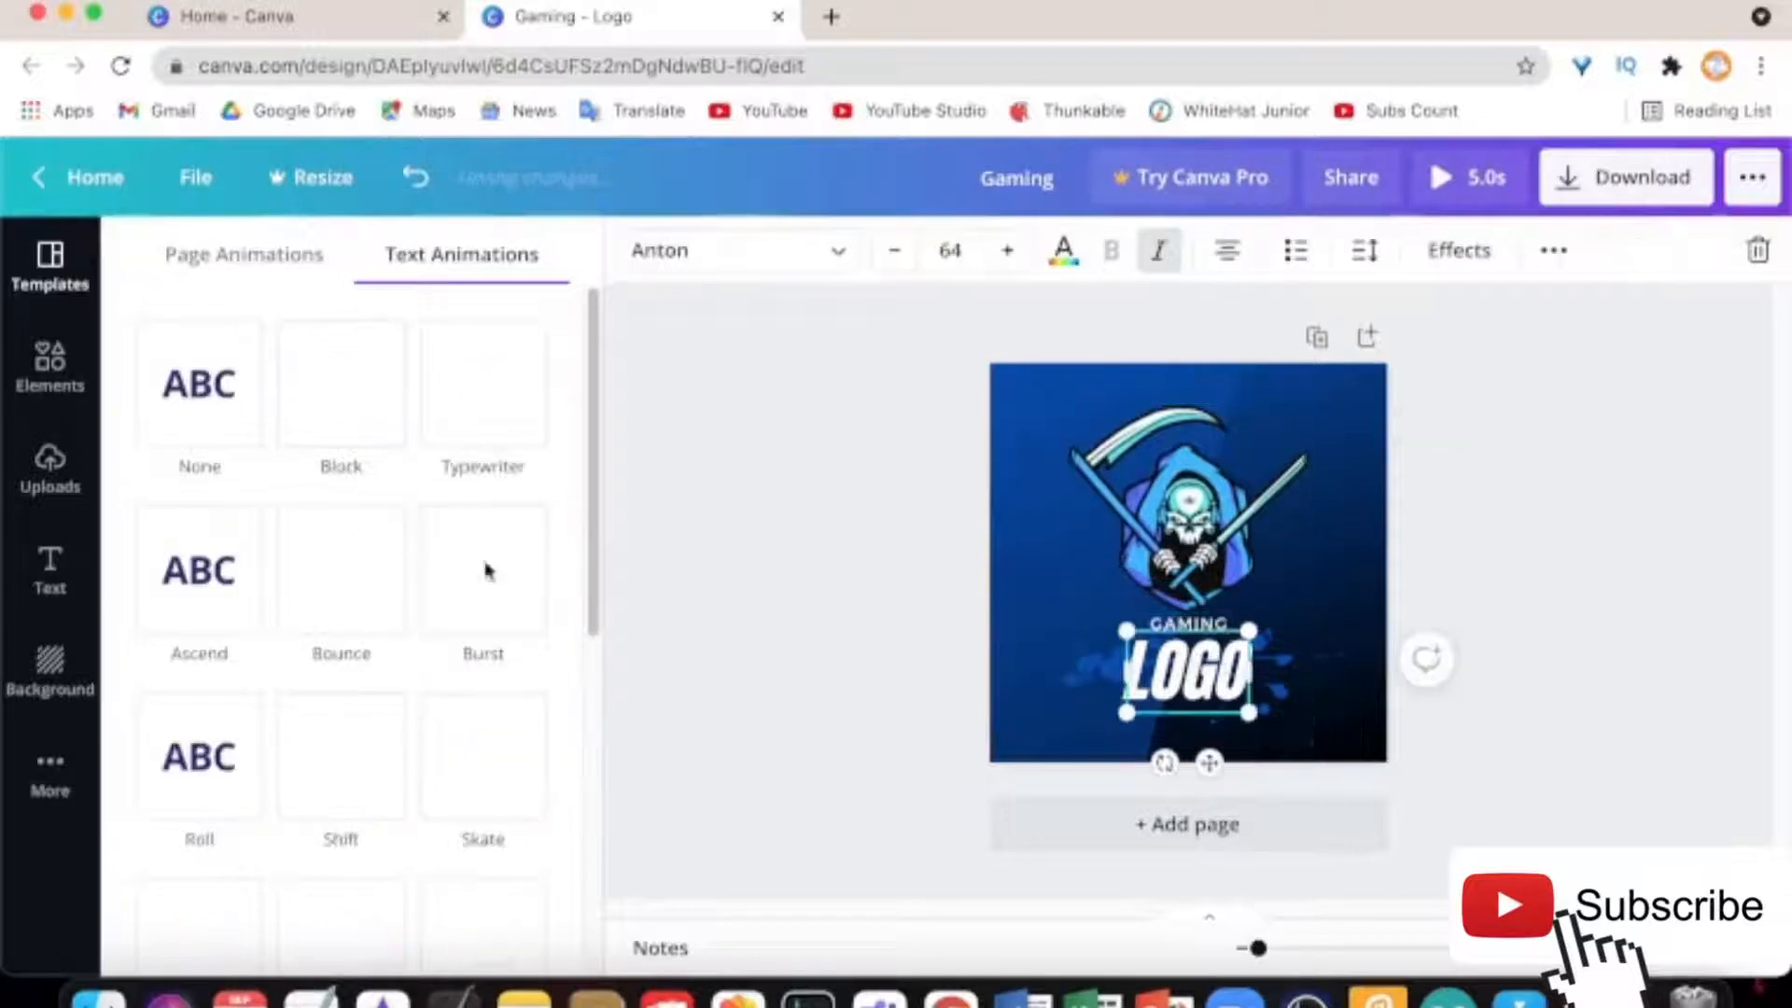
pyautogui.click(1187, 627)
pyautogui.click(467, 780)
pyautogui.scroll(-3, 468, 789)
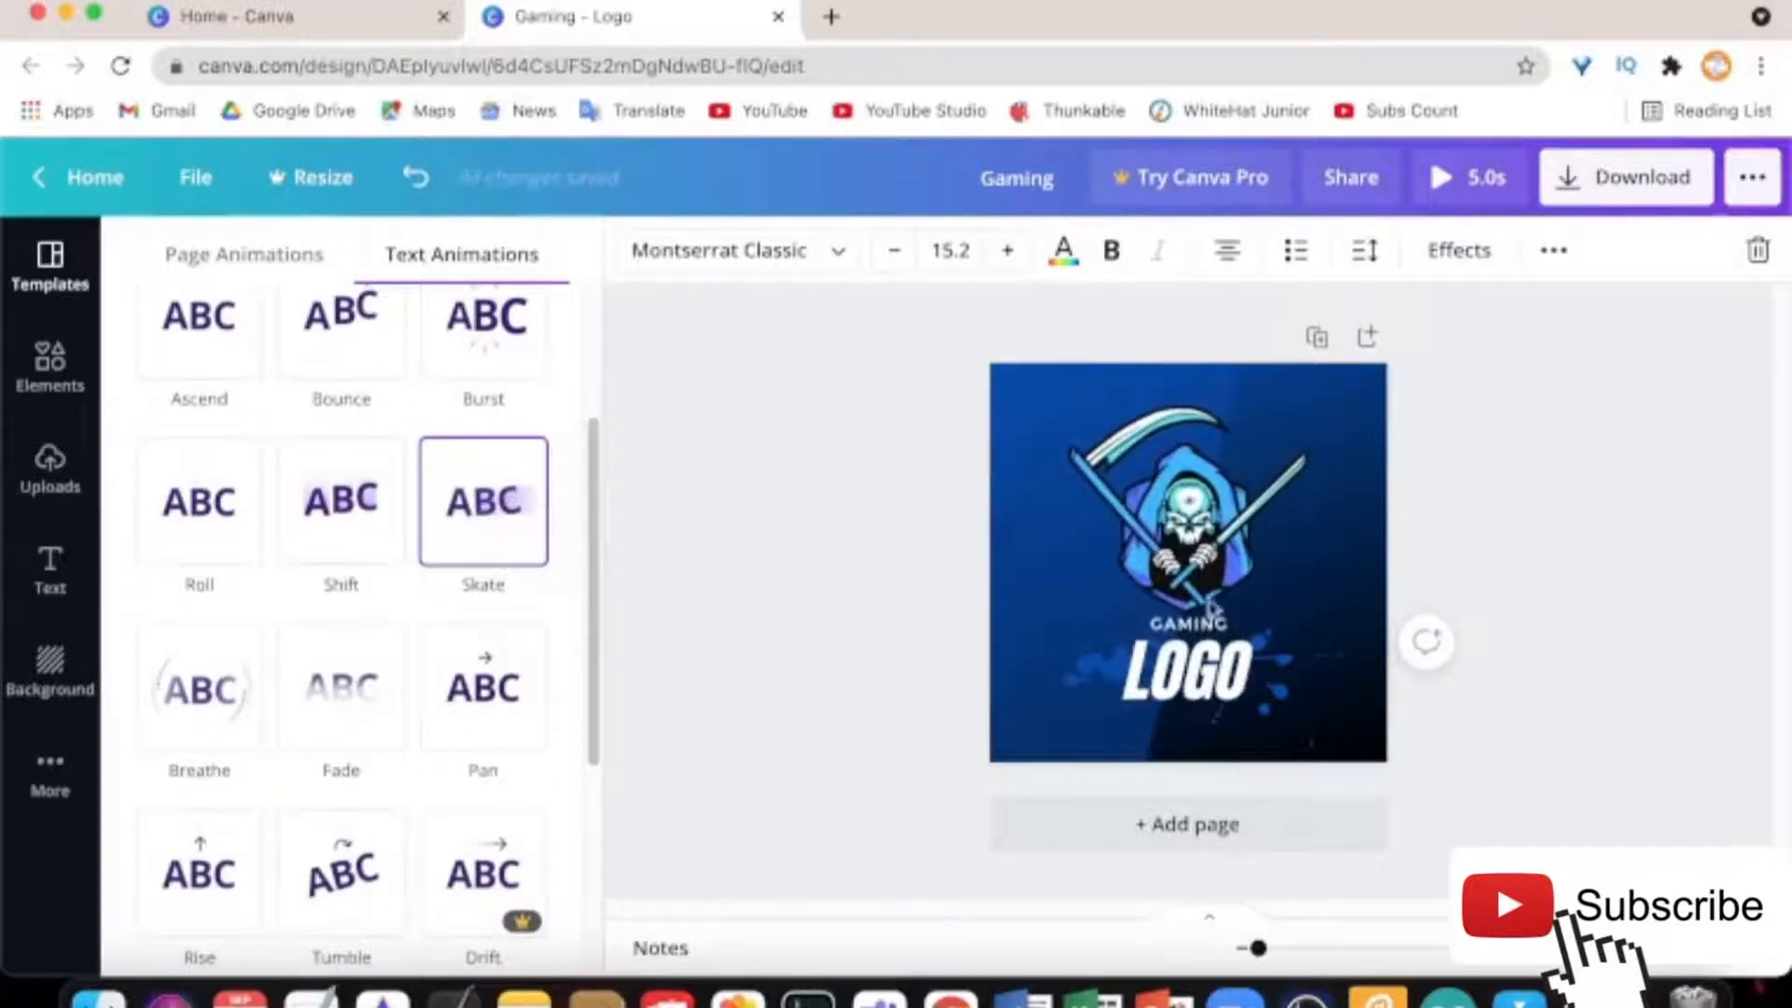
# Try the Photo Zoom page animation on the background, then undo it
pyautogui.click(1306, 571)
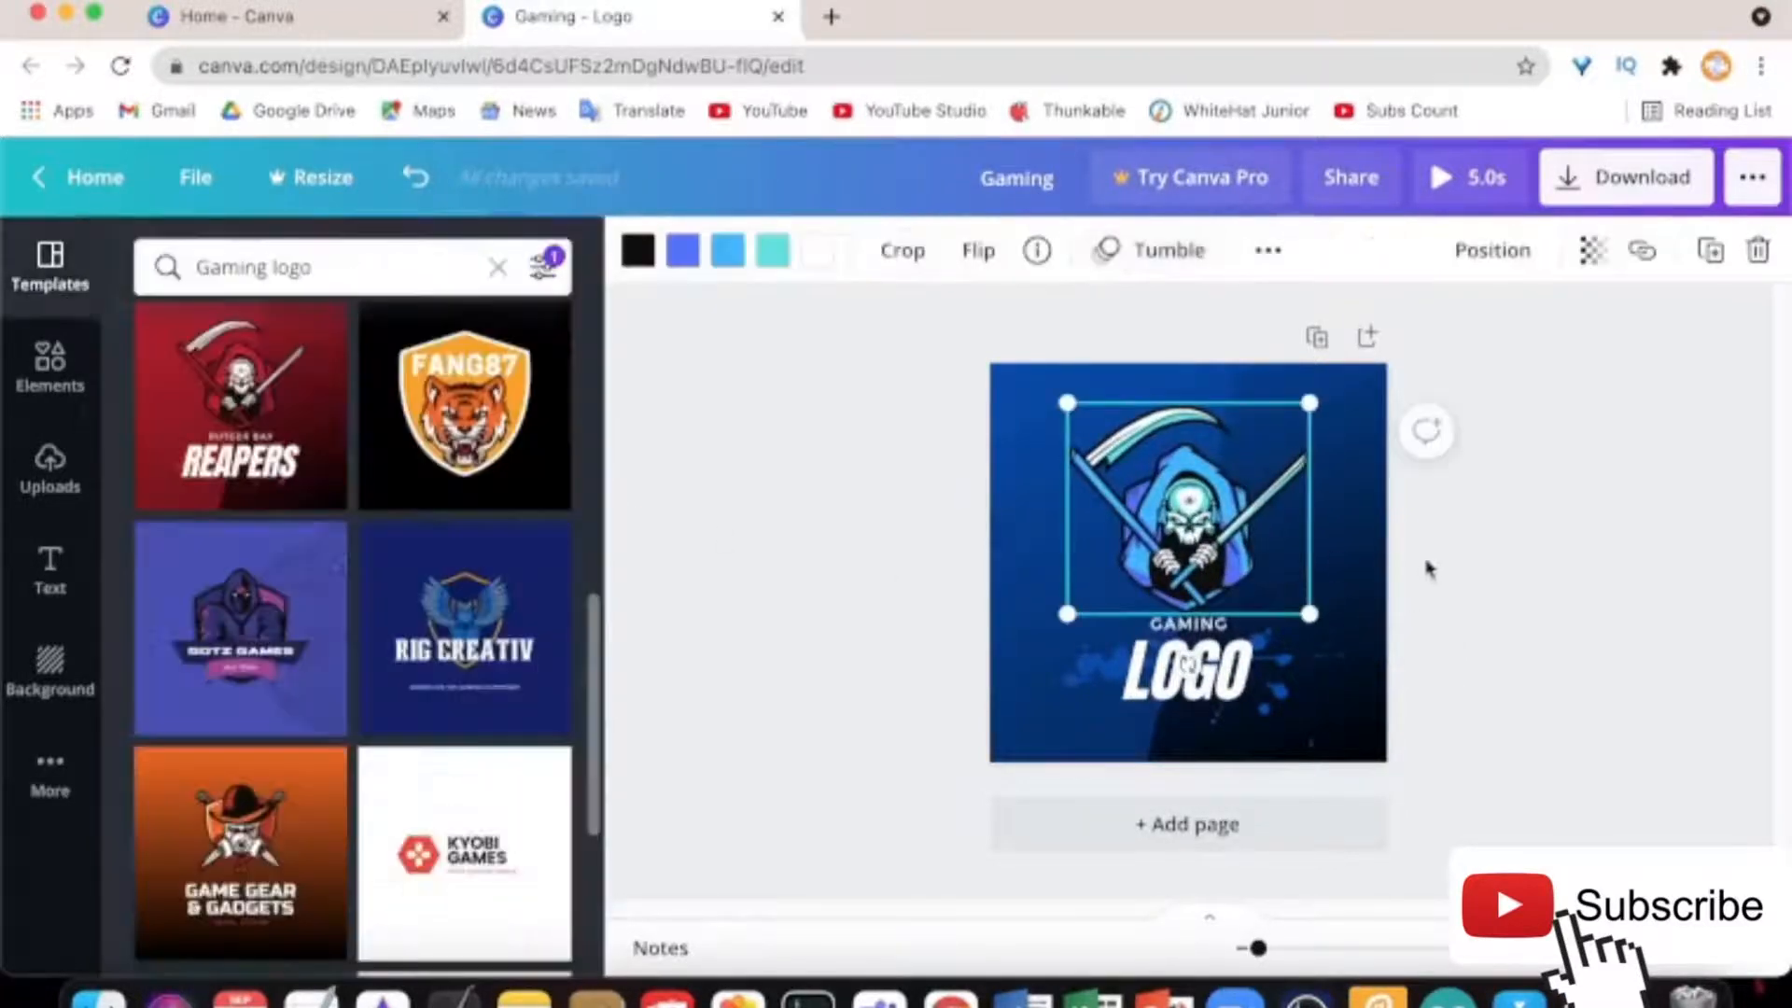
pyautogui.doubleClick(1351, 691)
pyautogui.click(1587, 572)
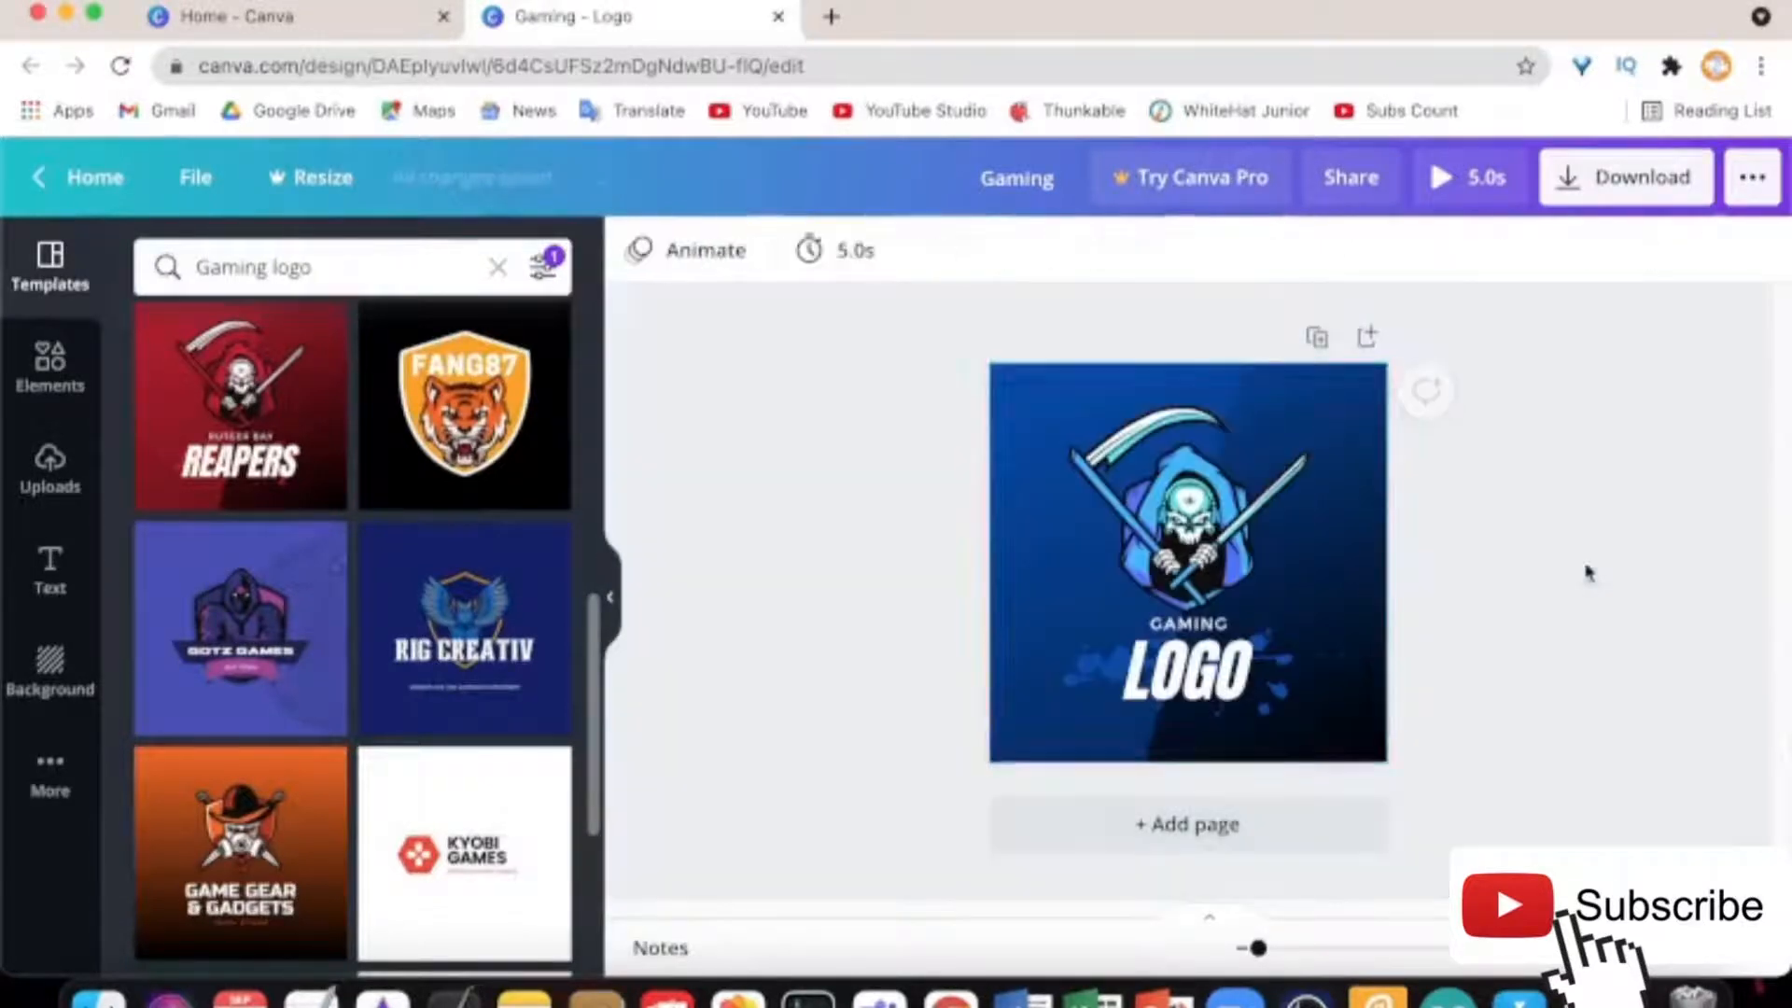
pyautogui.click(1367, 536)
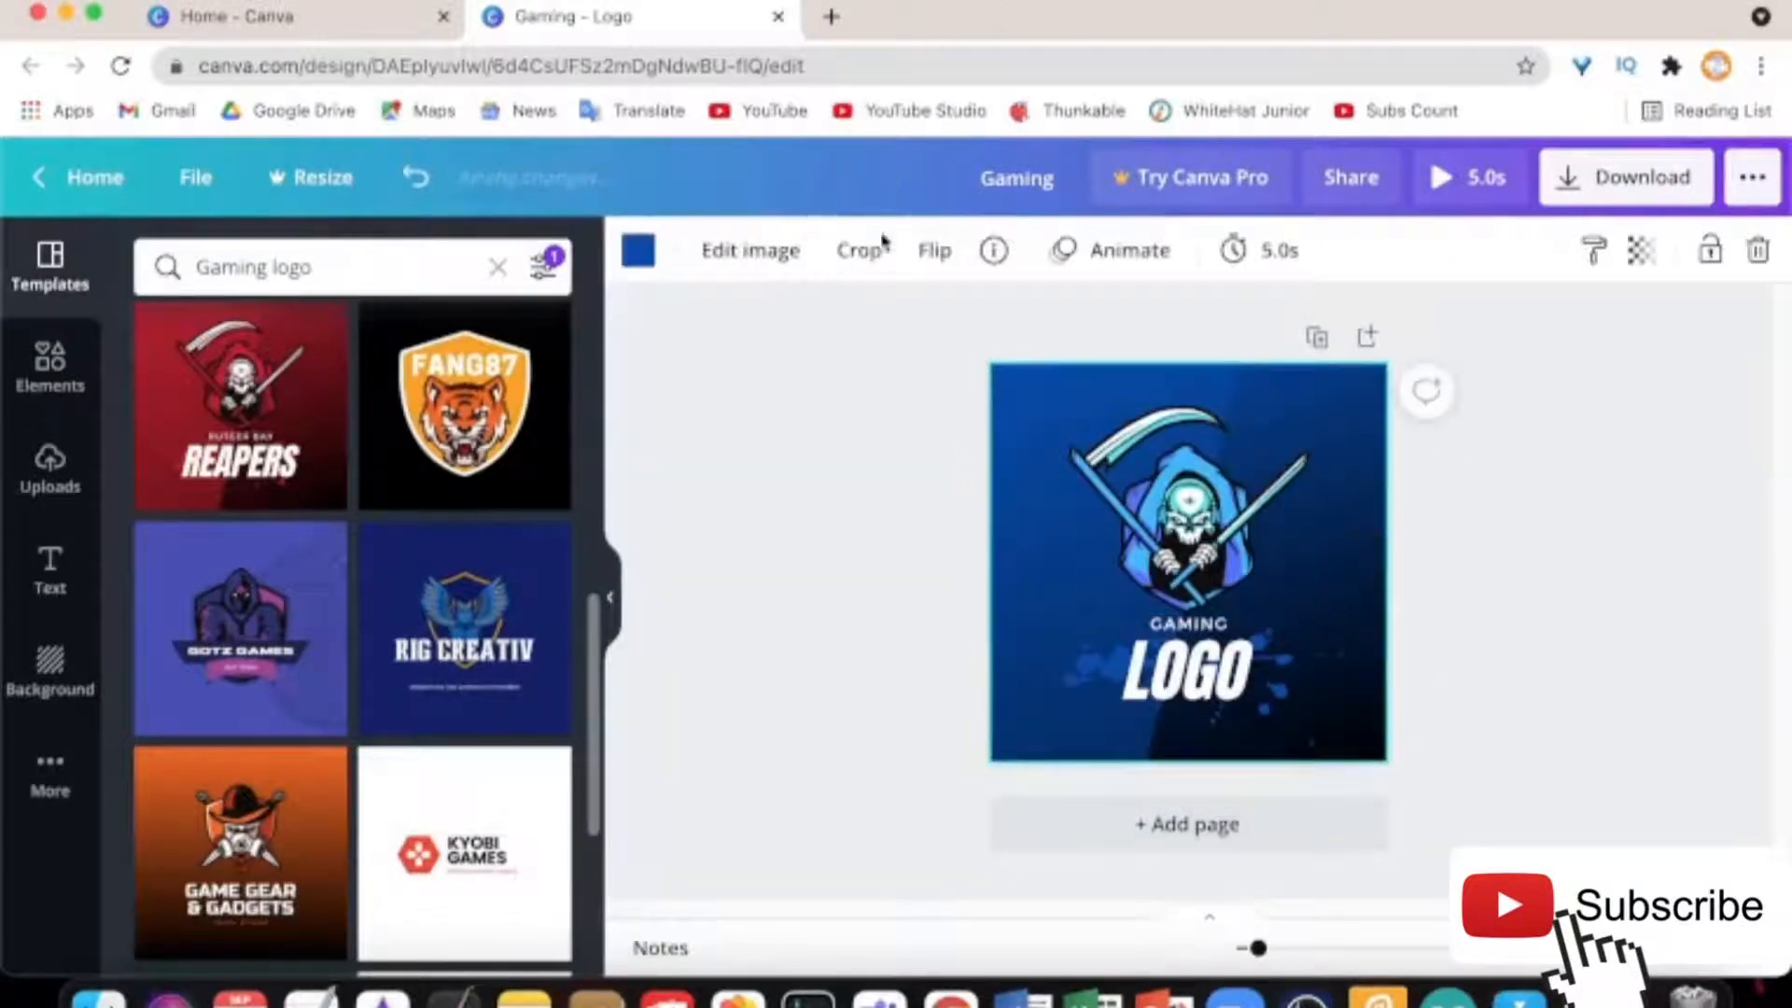
pyautogui.click(1128, 250)
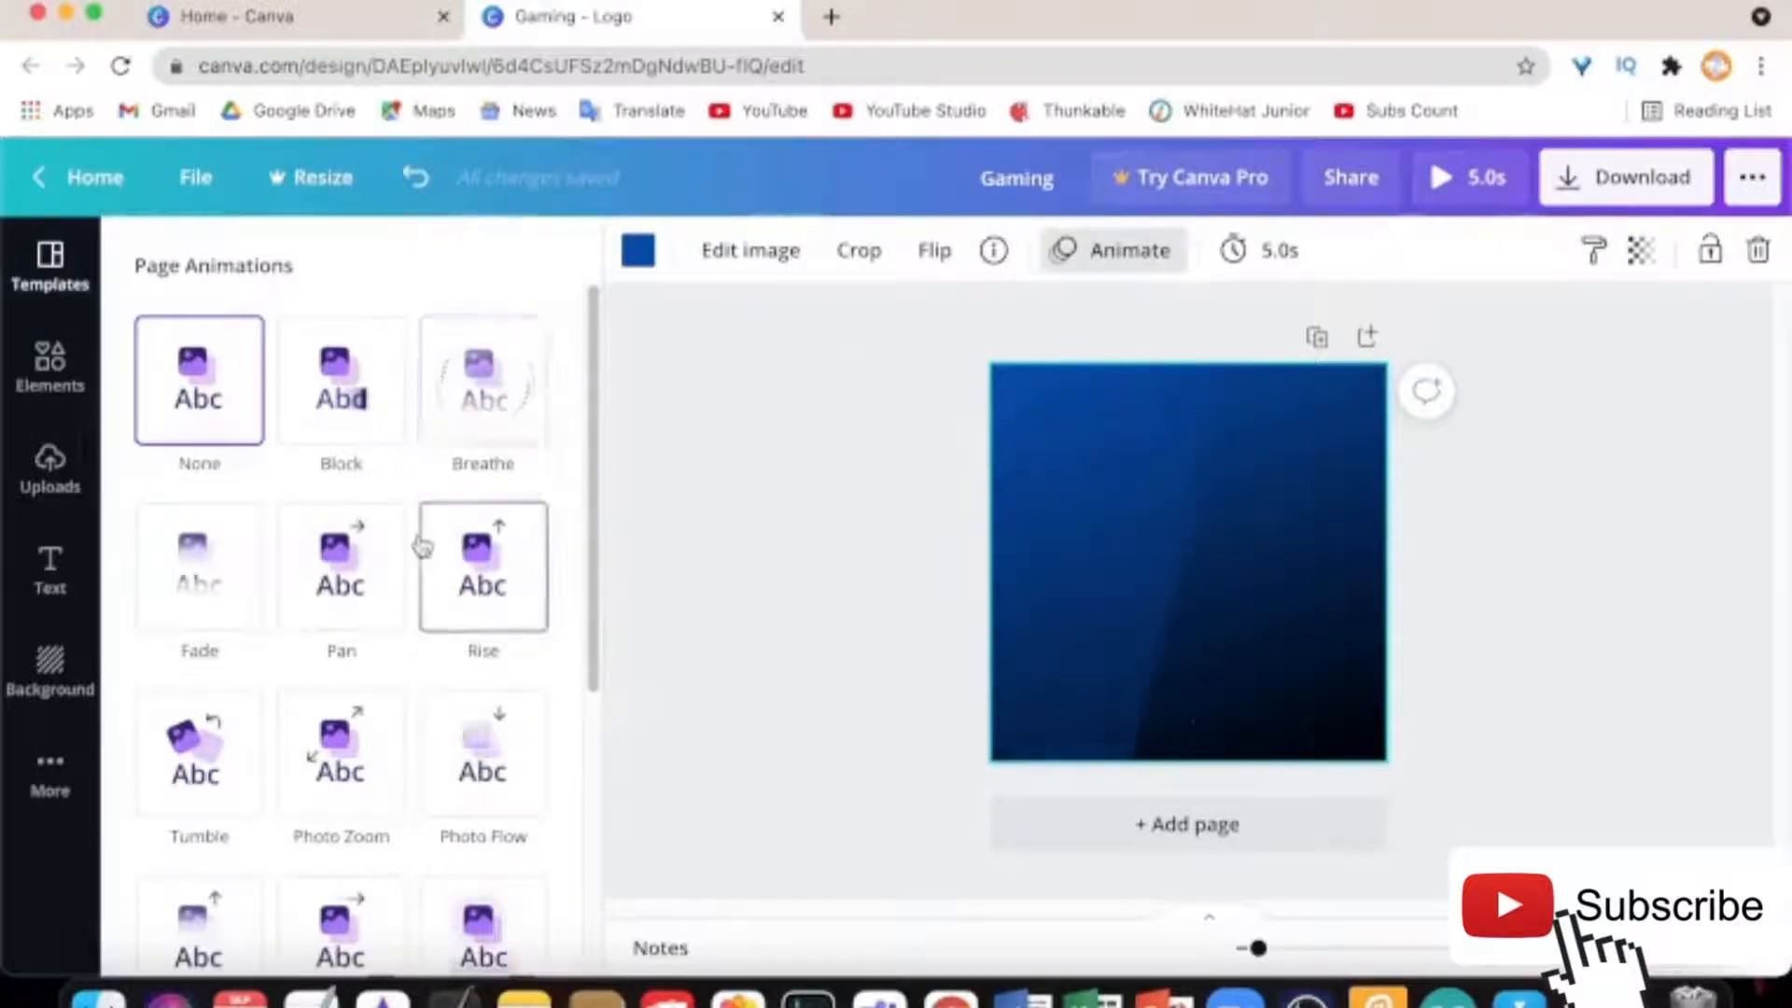
pyautogui.scroll(-3, 392, 439)
pyautogui.click(327, 485)
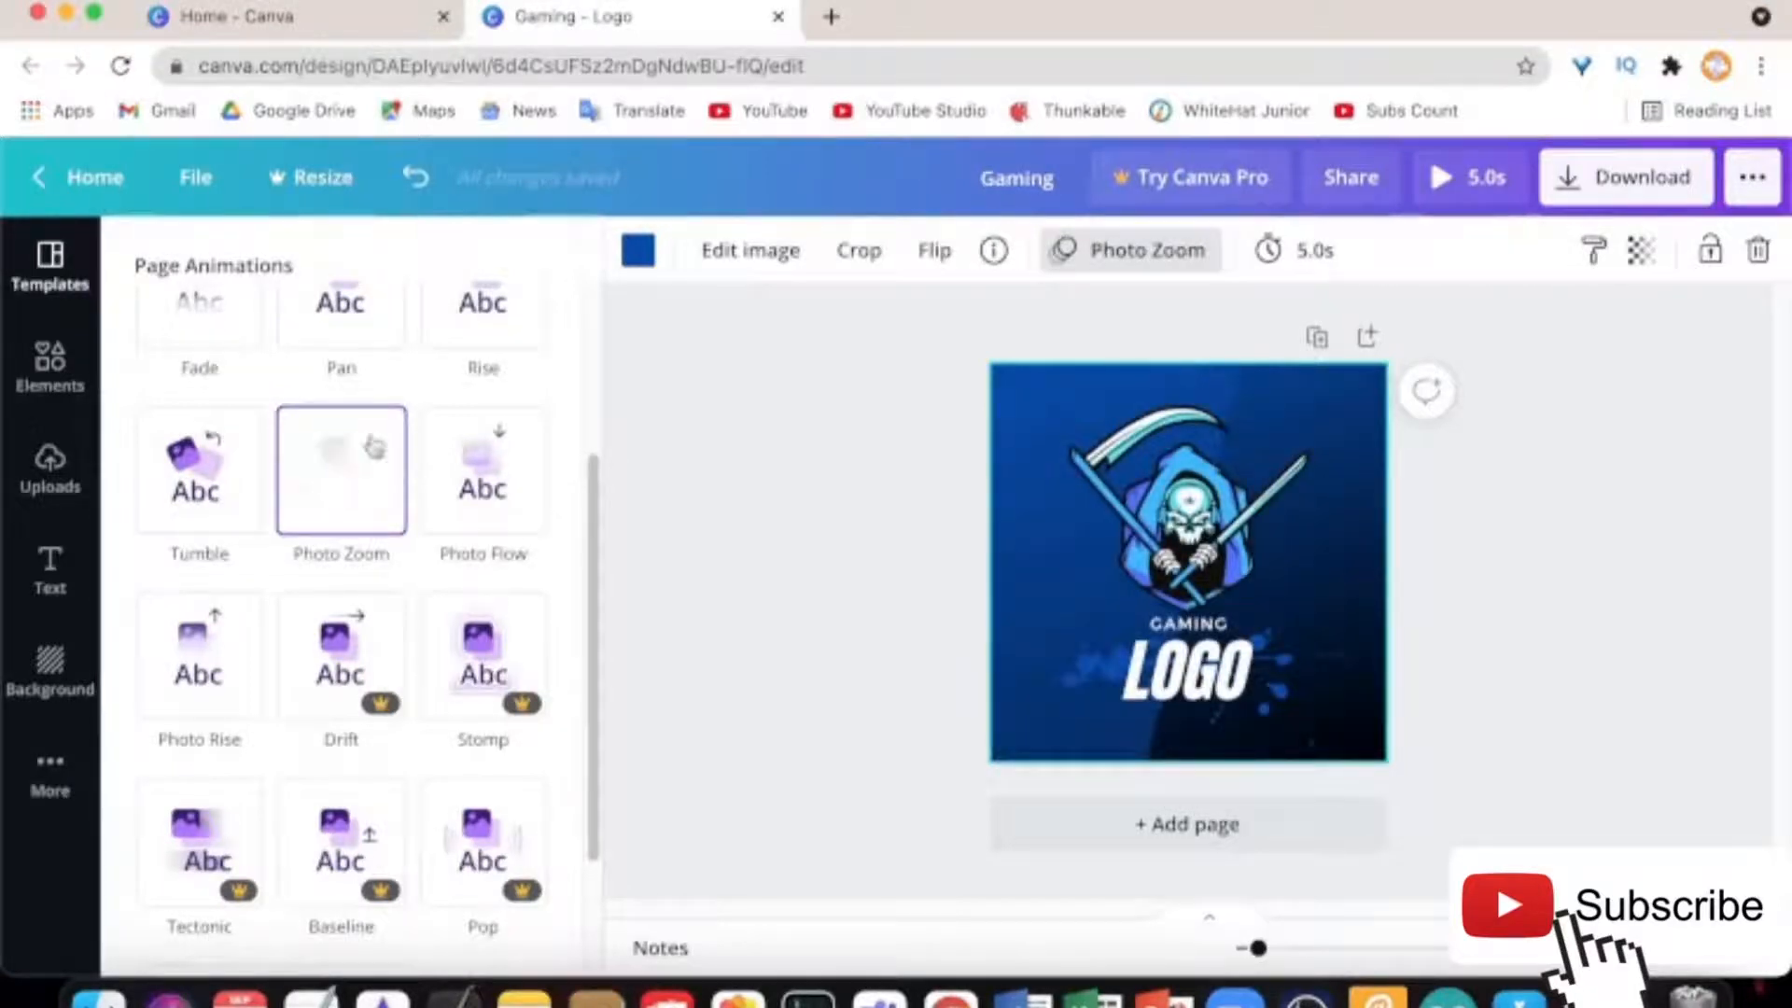
pyautogui.press('super+z')
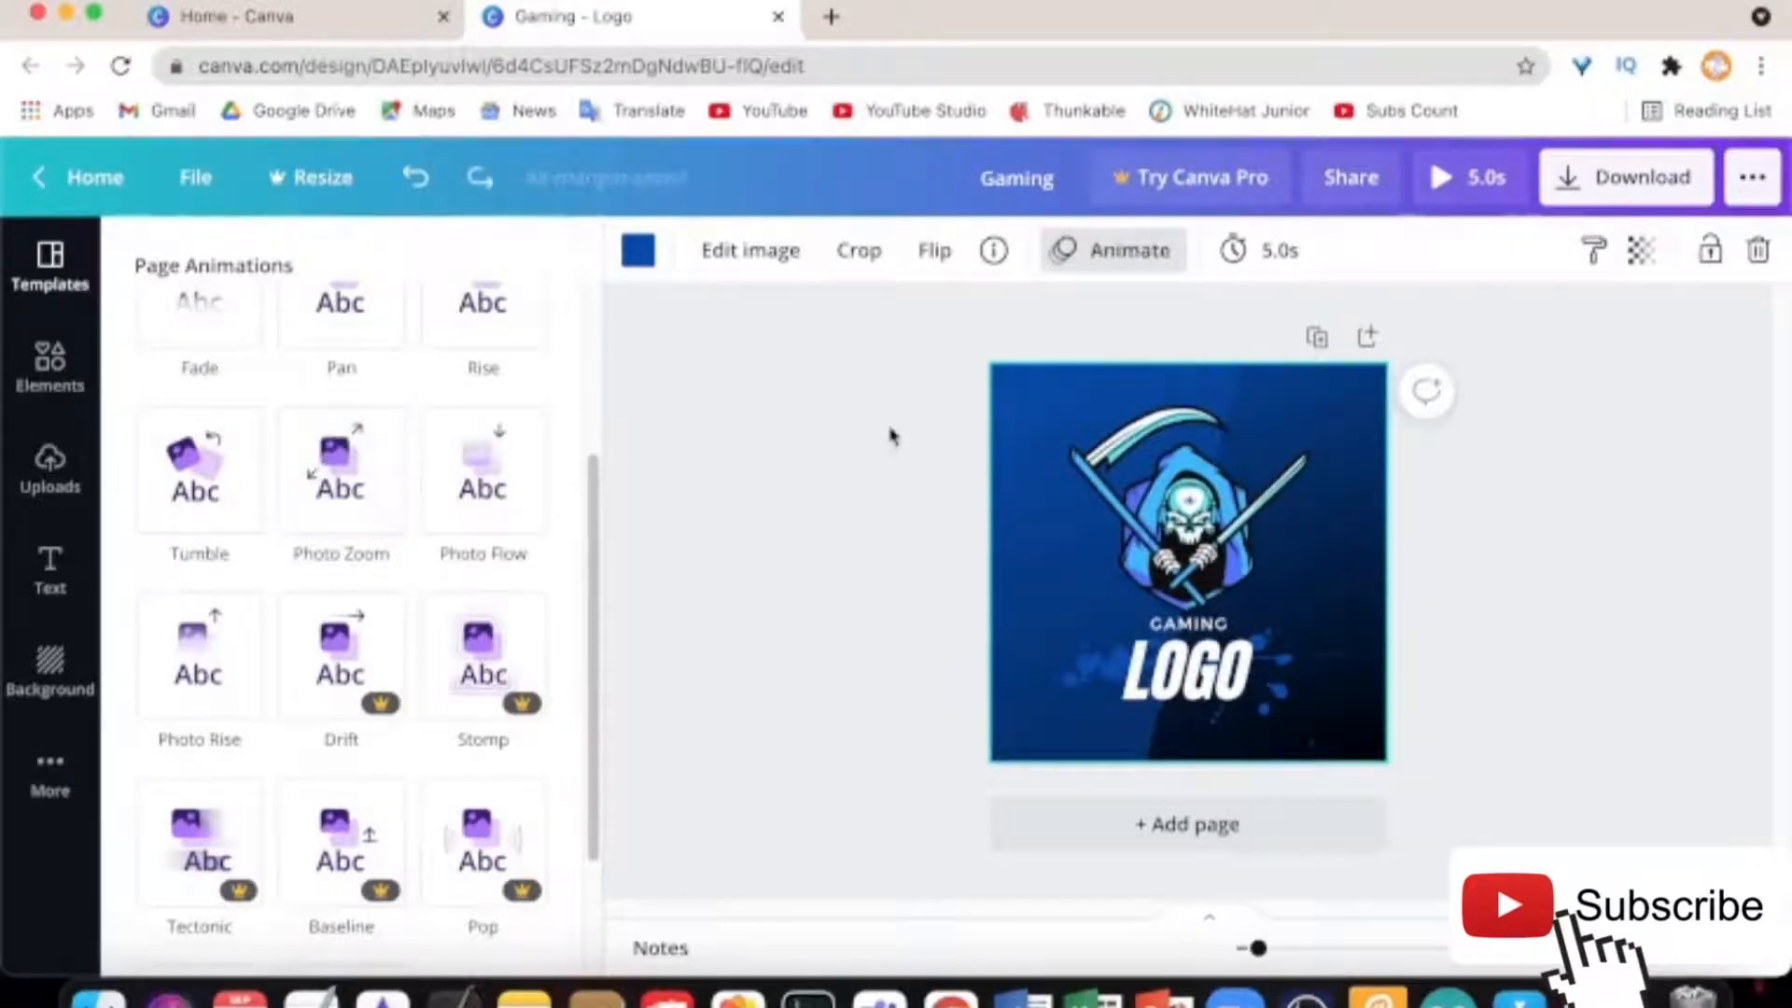
pyautogui.click(1579, 565)
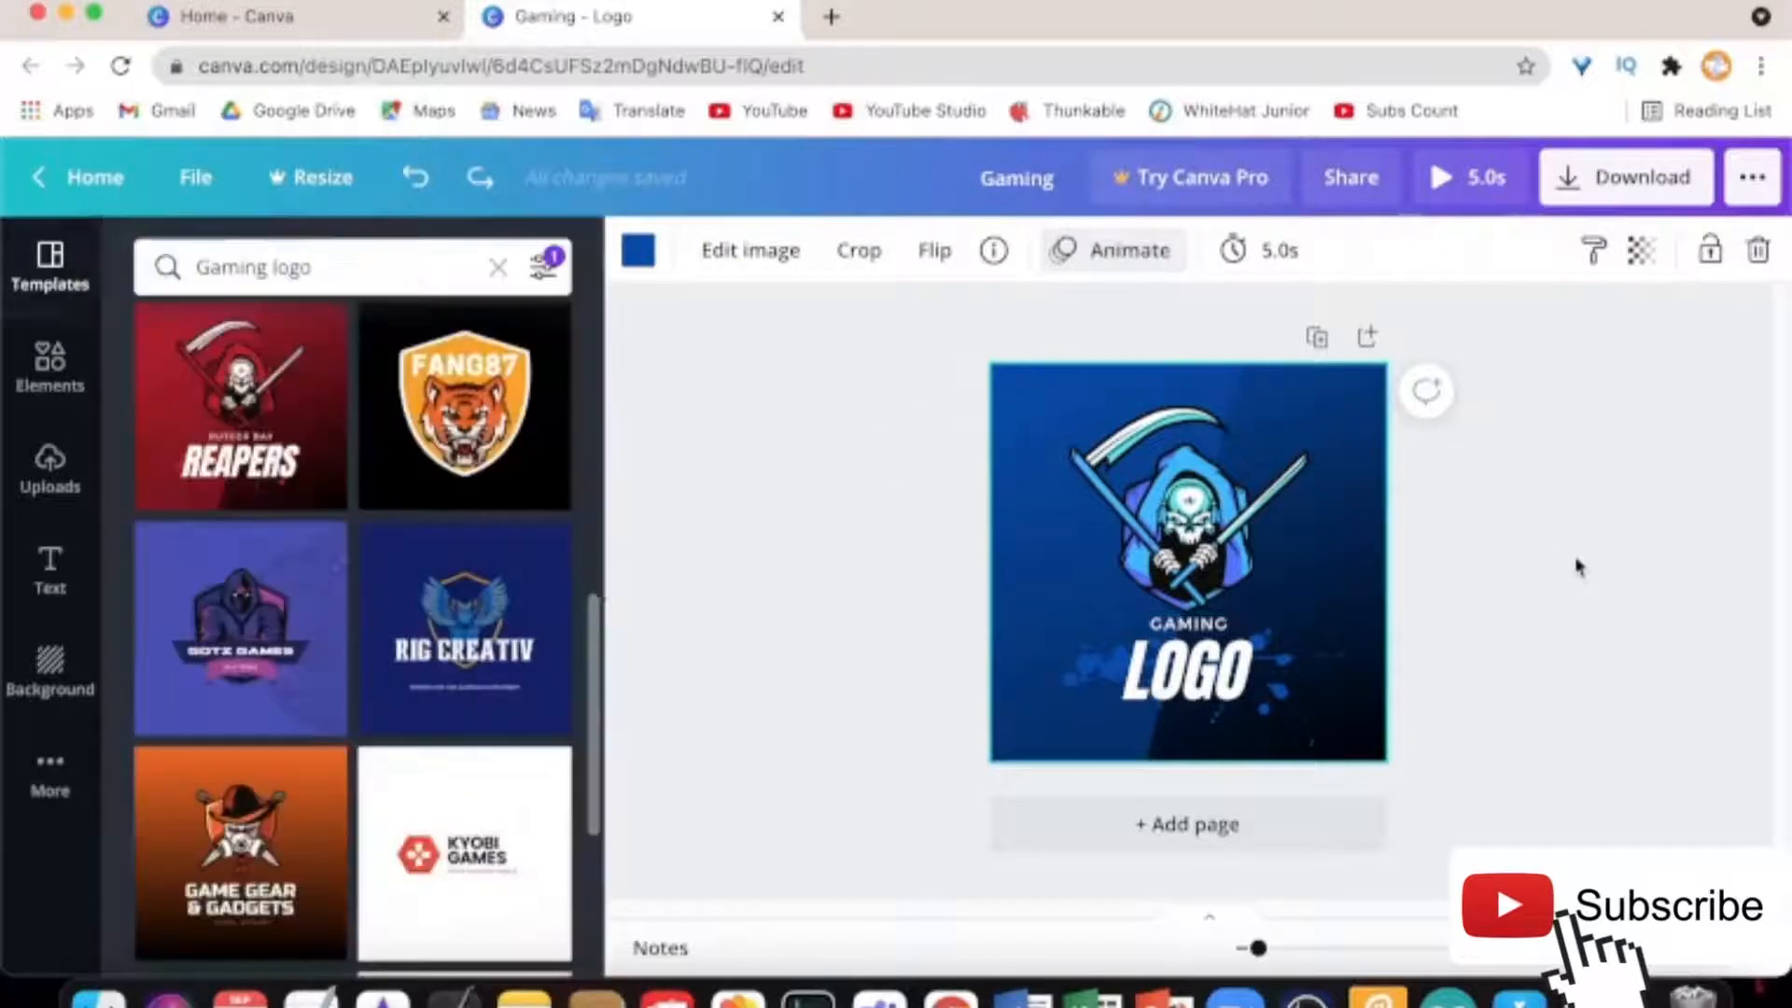
# Leave the background transparency at 100, fully opaque
pyautogui.click(1642, 256)
pyautogui.moveTo(1554, 342); pyautogui.dragTo(1785, 403)
pyautogui.click(1540, 588)
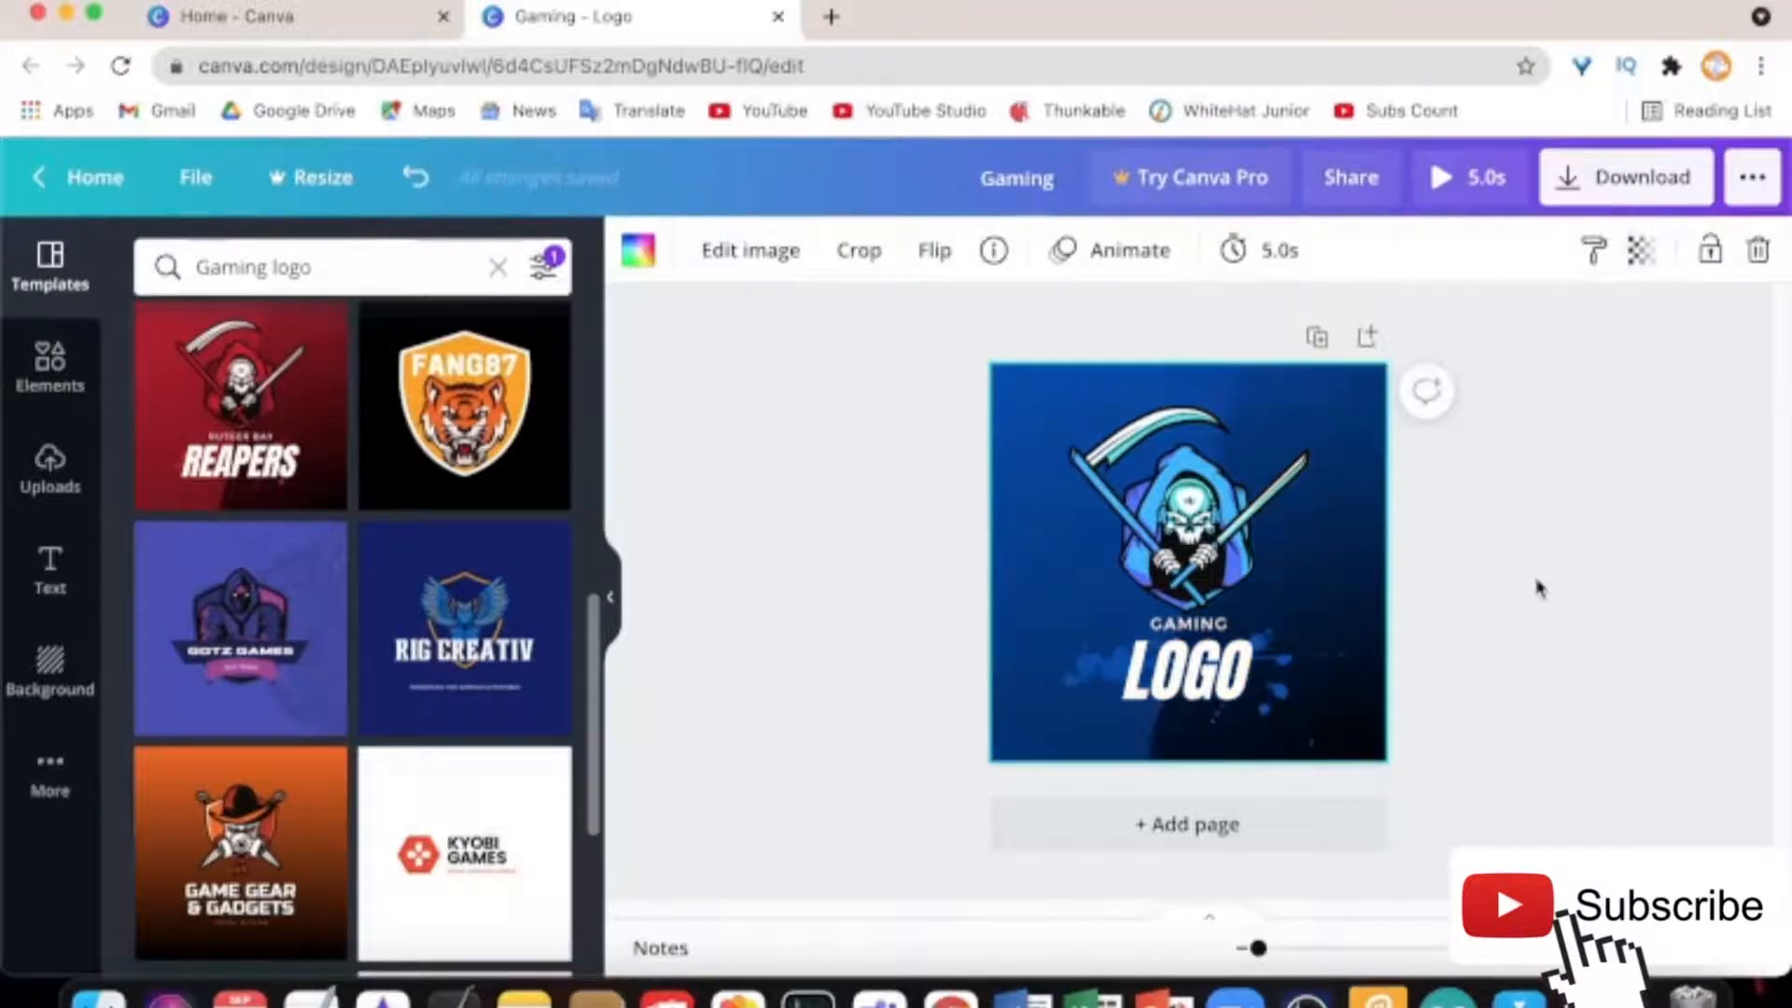
# Preview the 5.0s animated logo full screen, then bring up the ••• sharing menu
pyautogui.click(1455, 179)
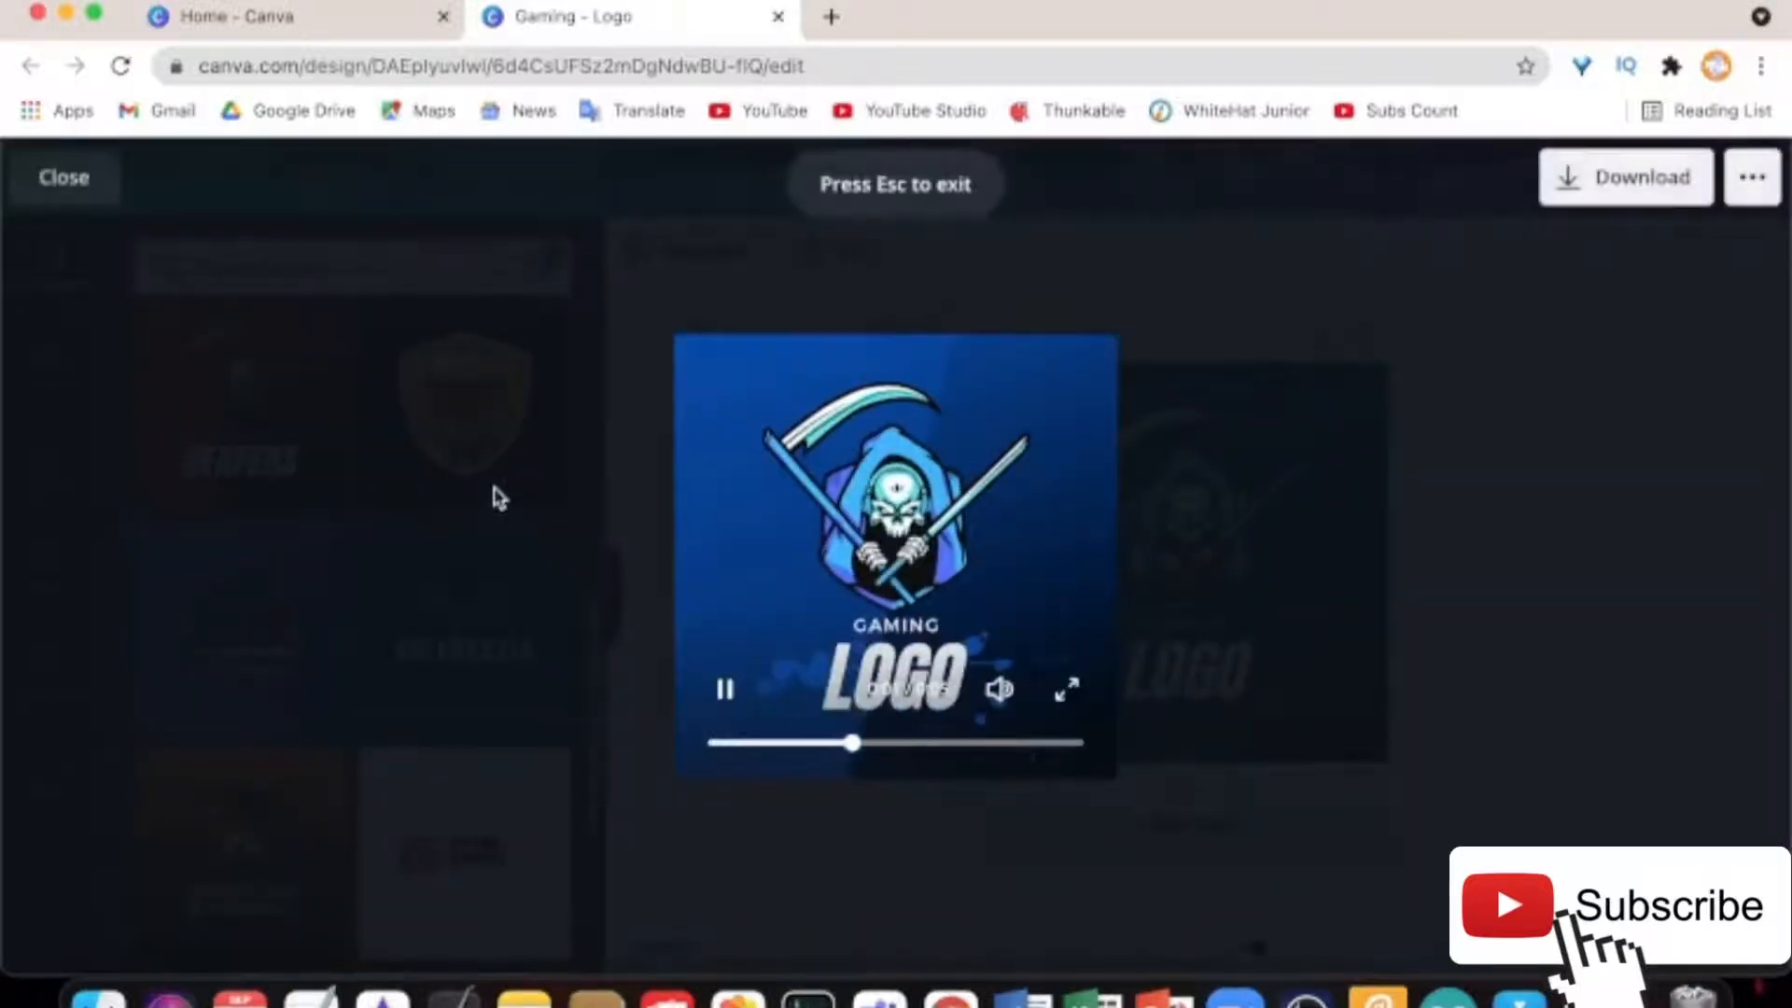
pyautogui.click(56, 179)
pyautogui.click(1754, 177)
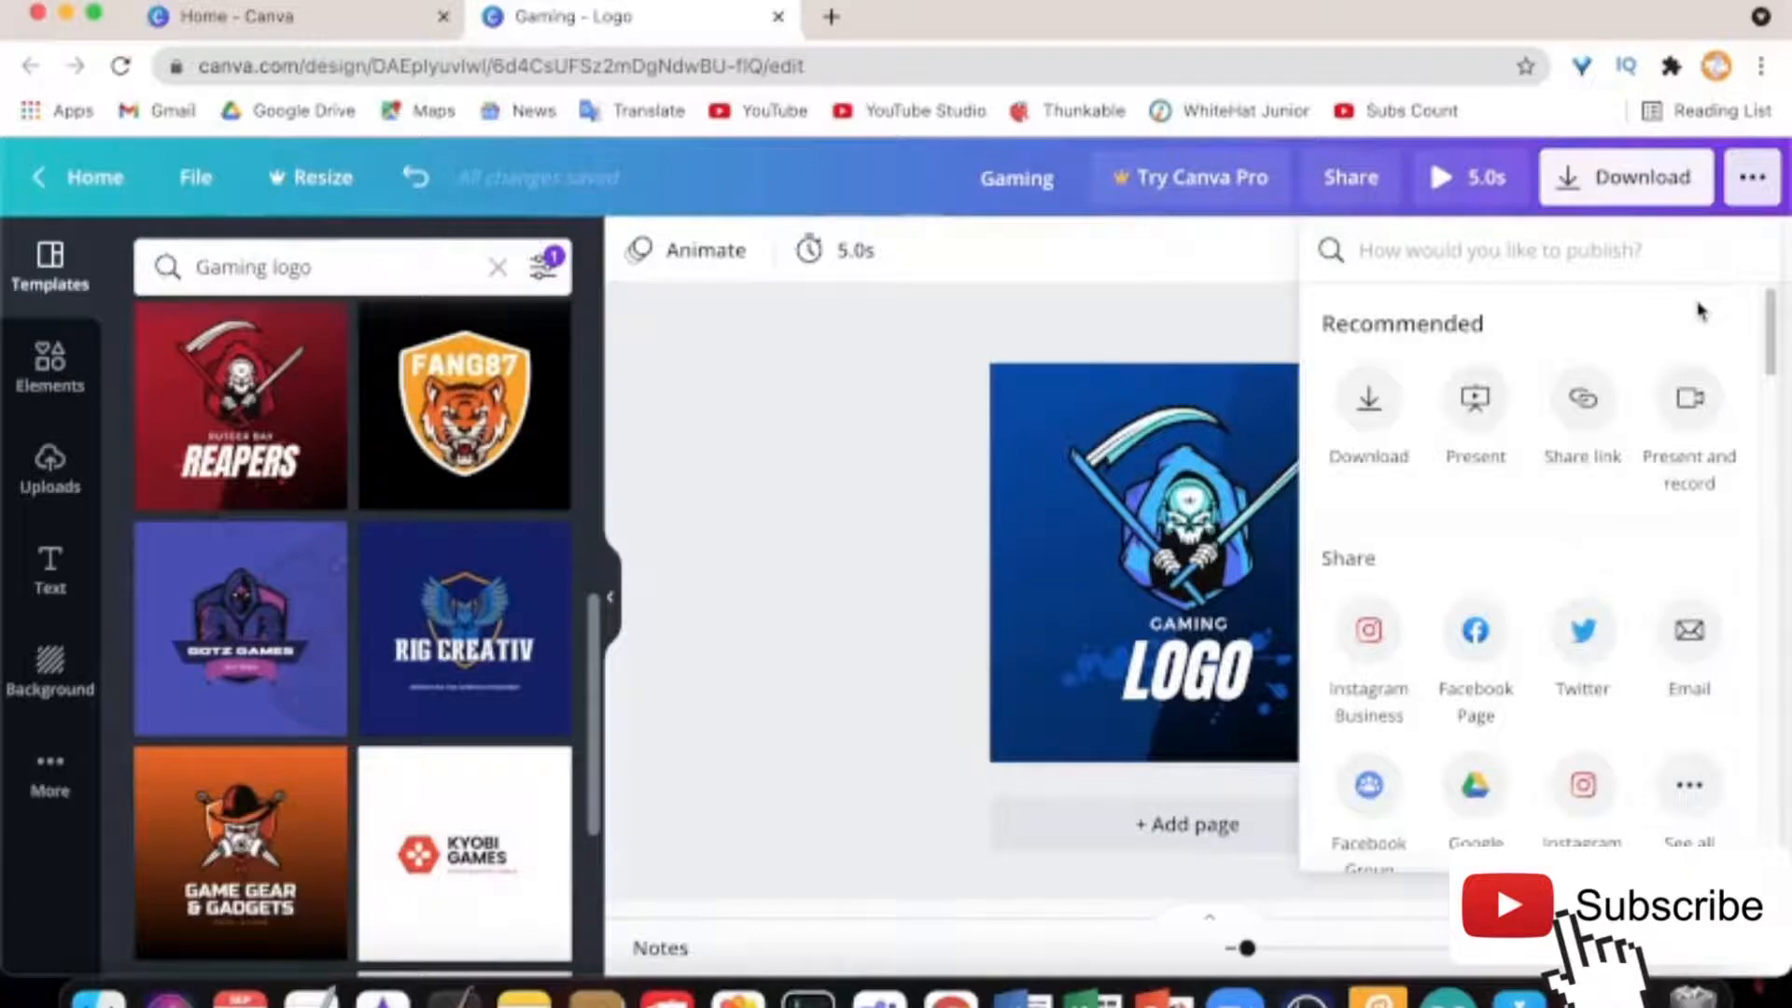
# Start presenter view of the gaming logo and reset the presenter timer
pyautogui.click(1484, 412)
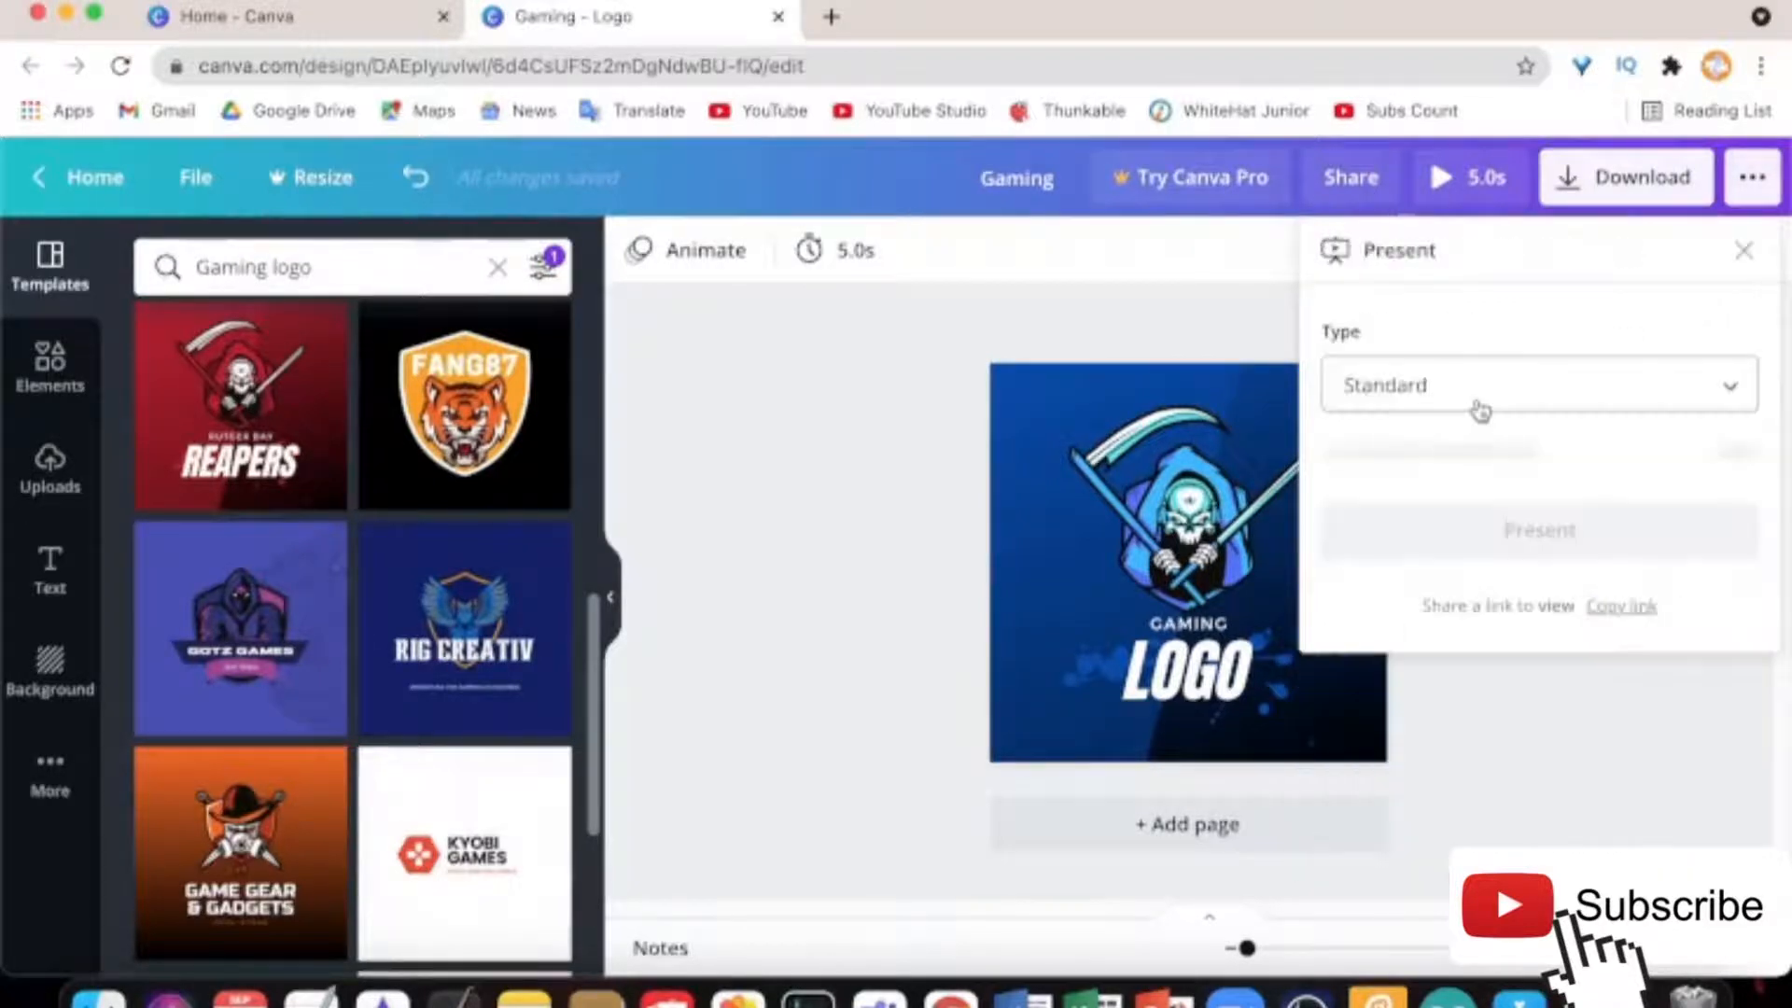
pyautogui.click(1498, 454)
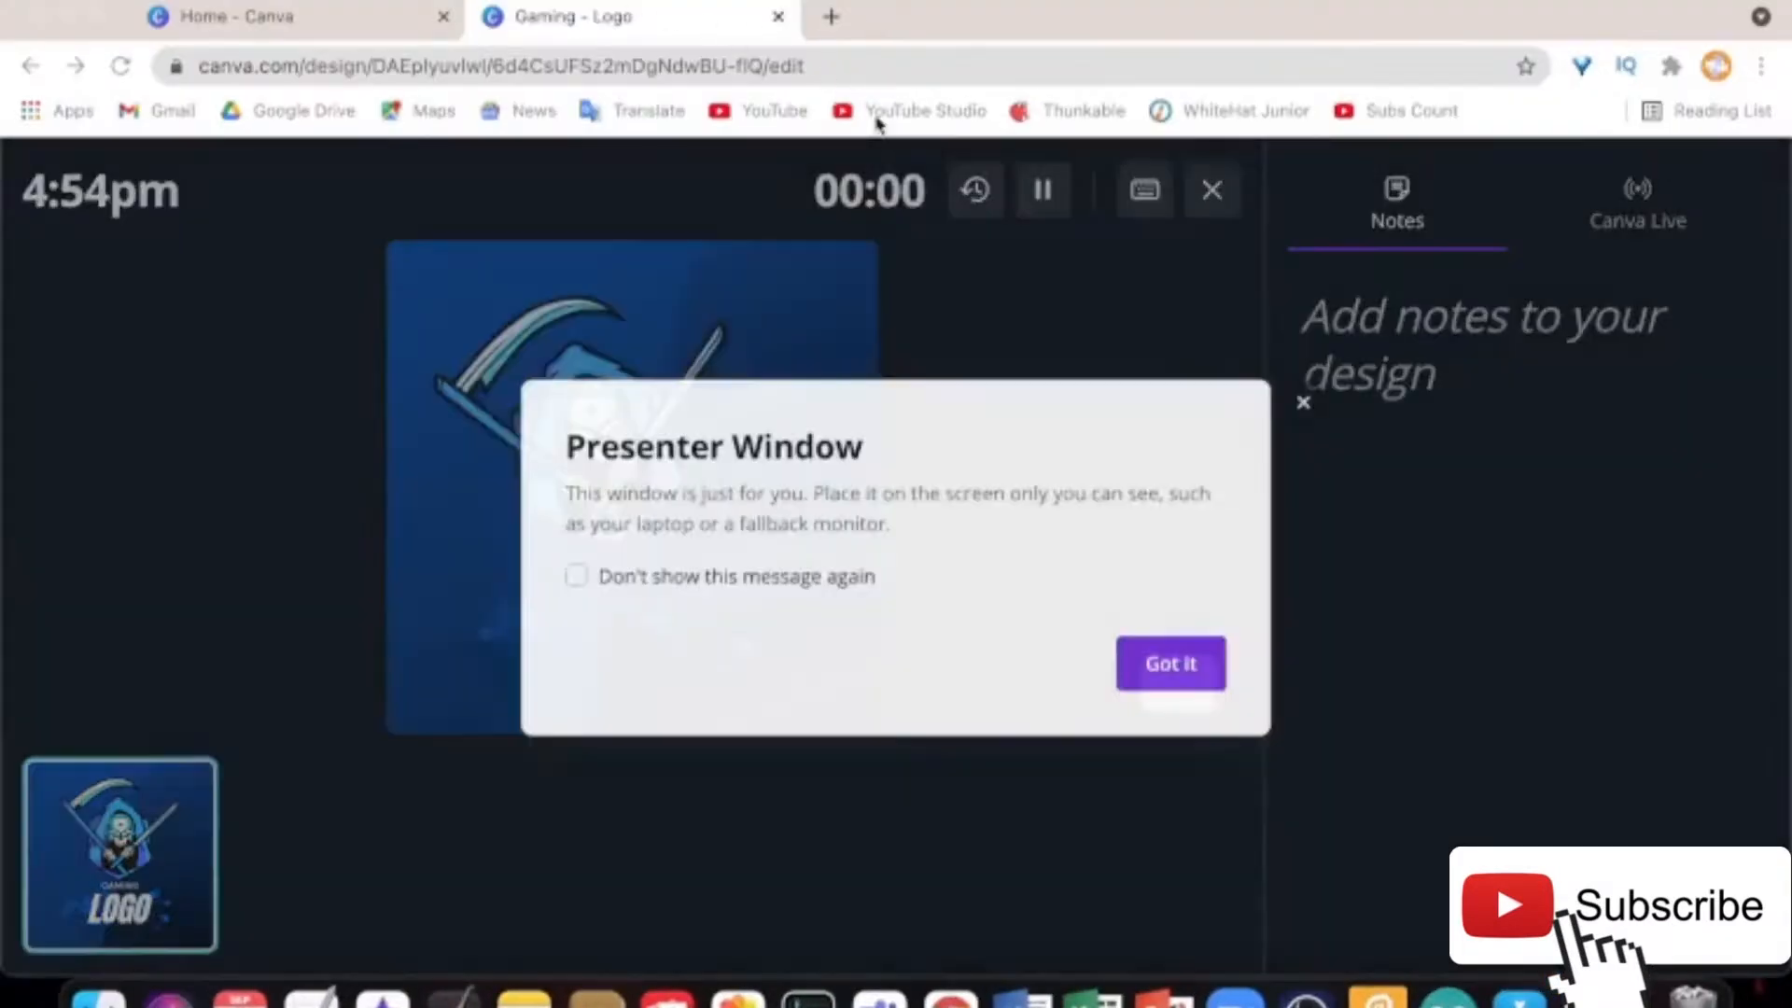
pyautogui.click(1190, 670)
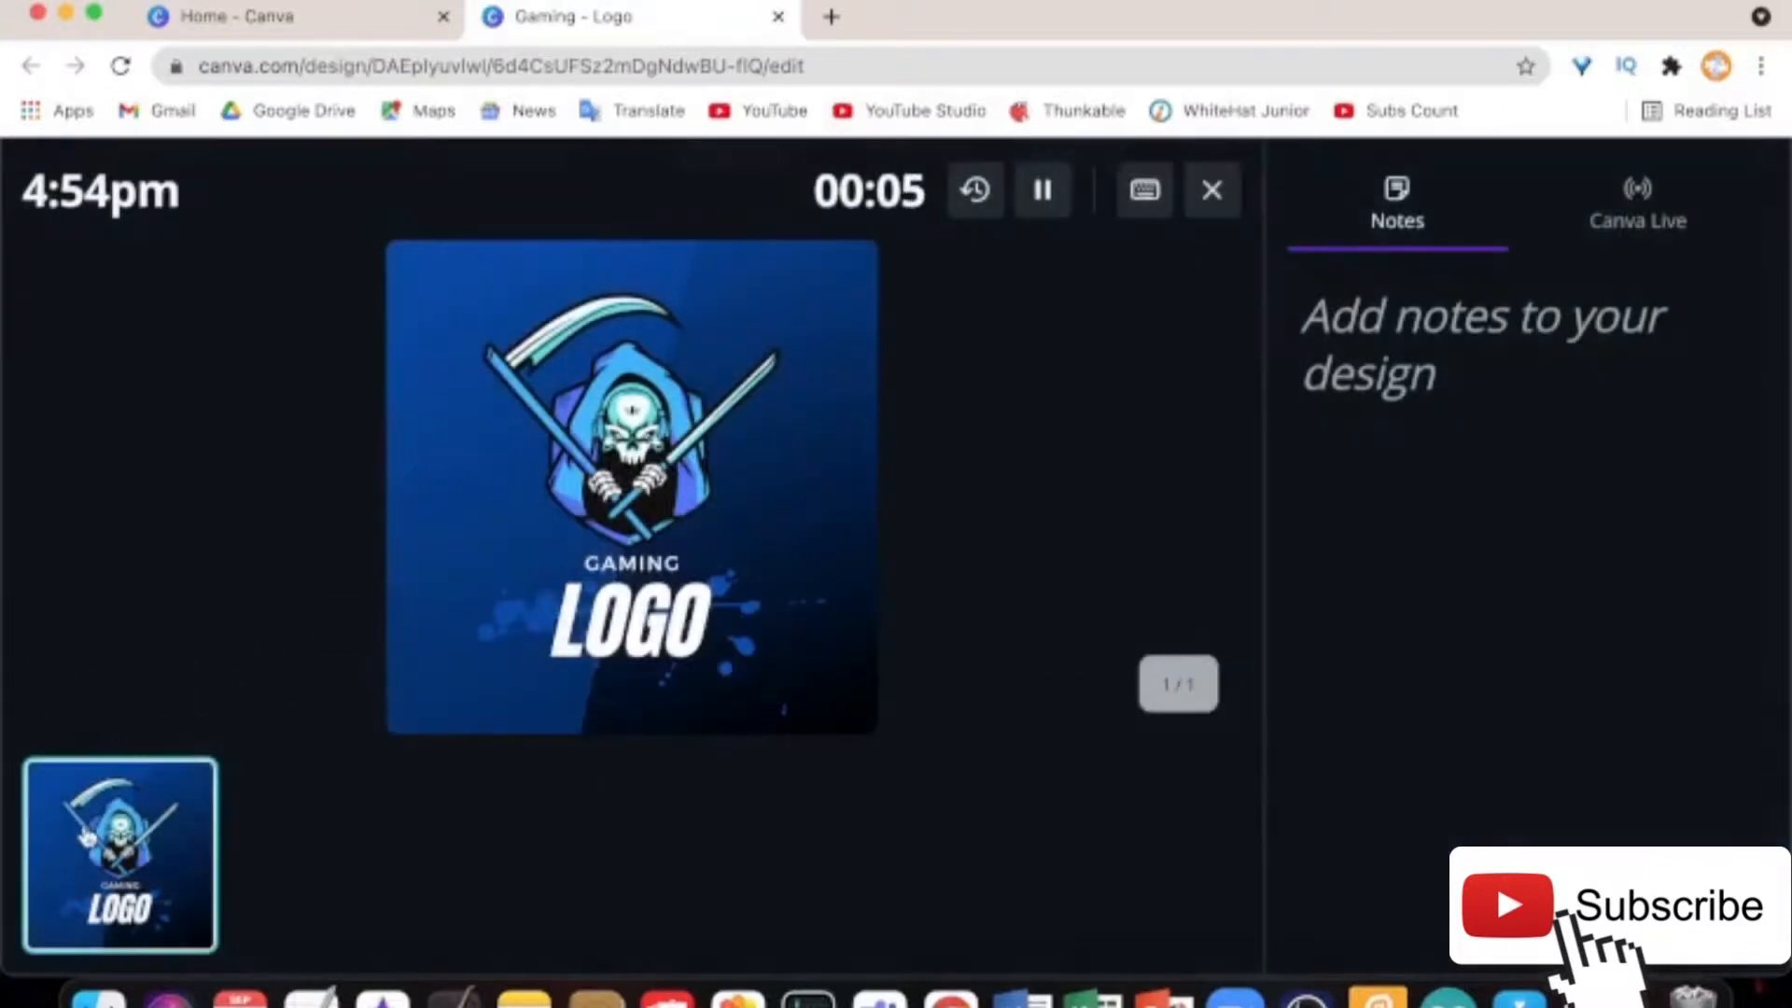
pyautogui.click(979, 196)
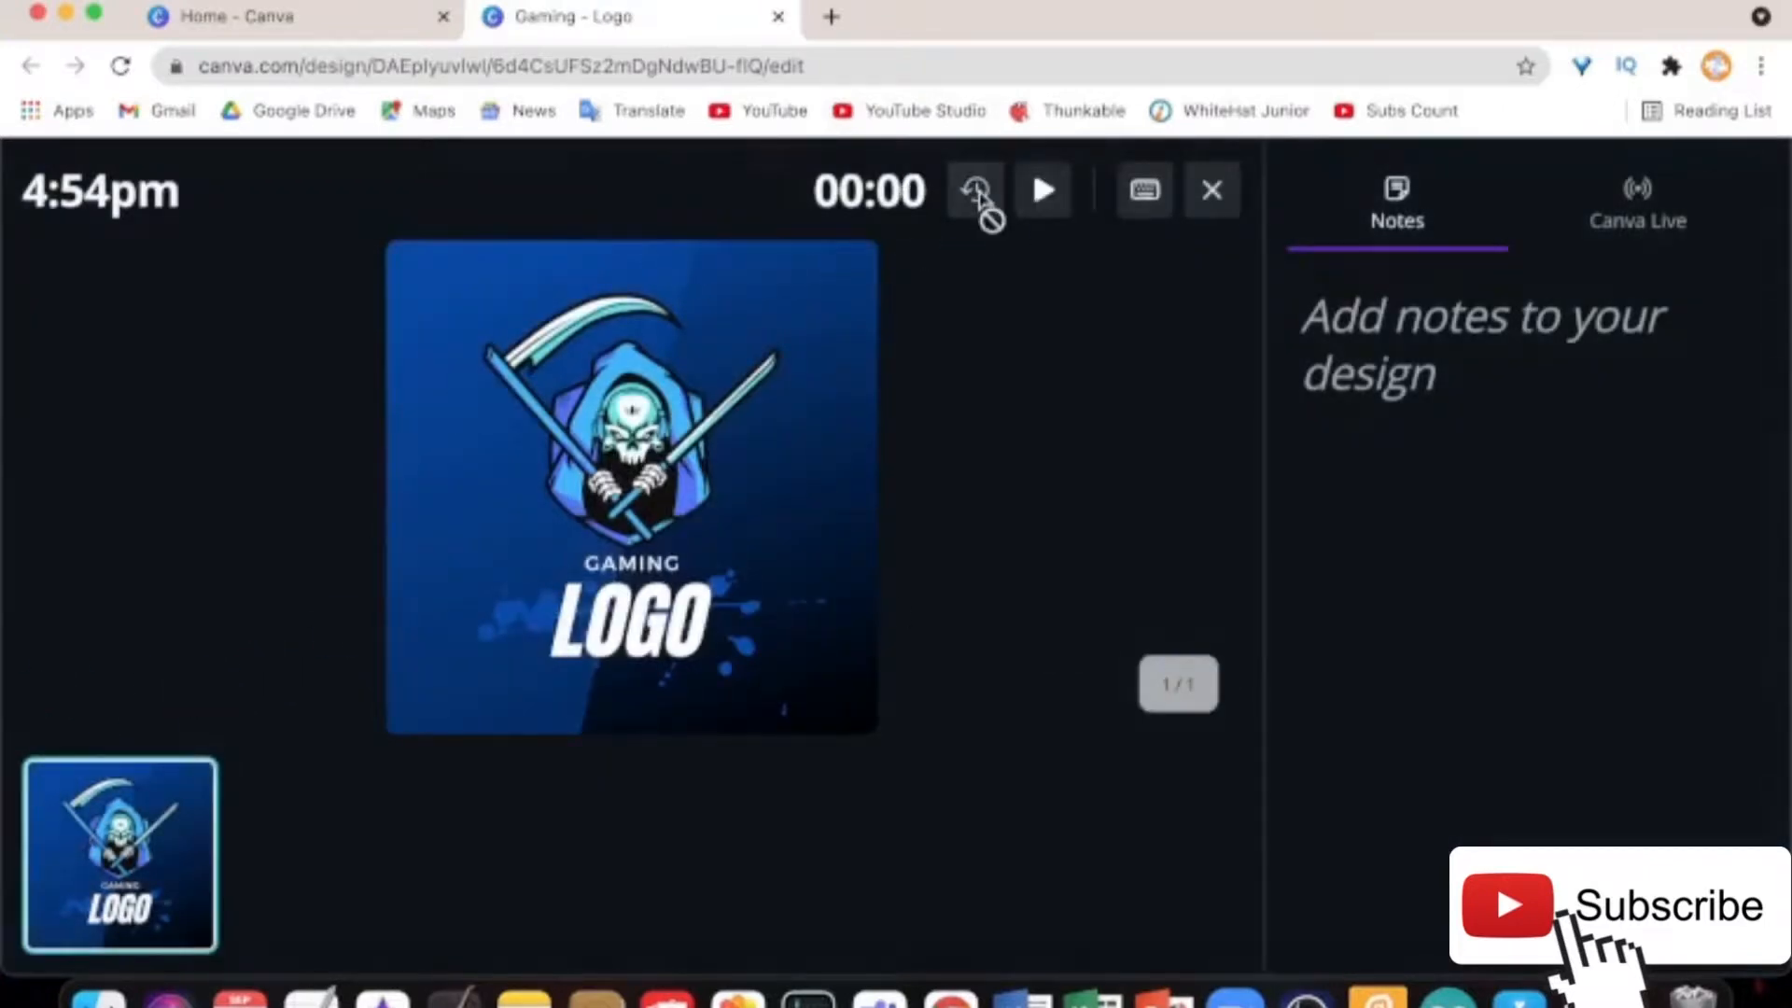
# Show the audience window full screen, exit it, start the timer, and close presenter view
pyautogui.hotkey('ctrl', 'Up')
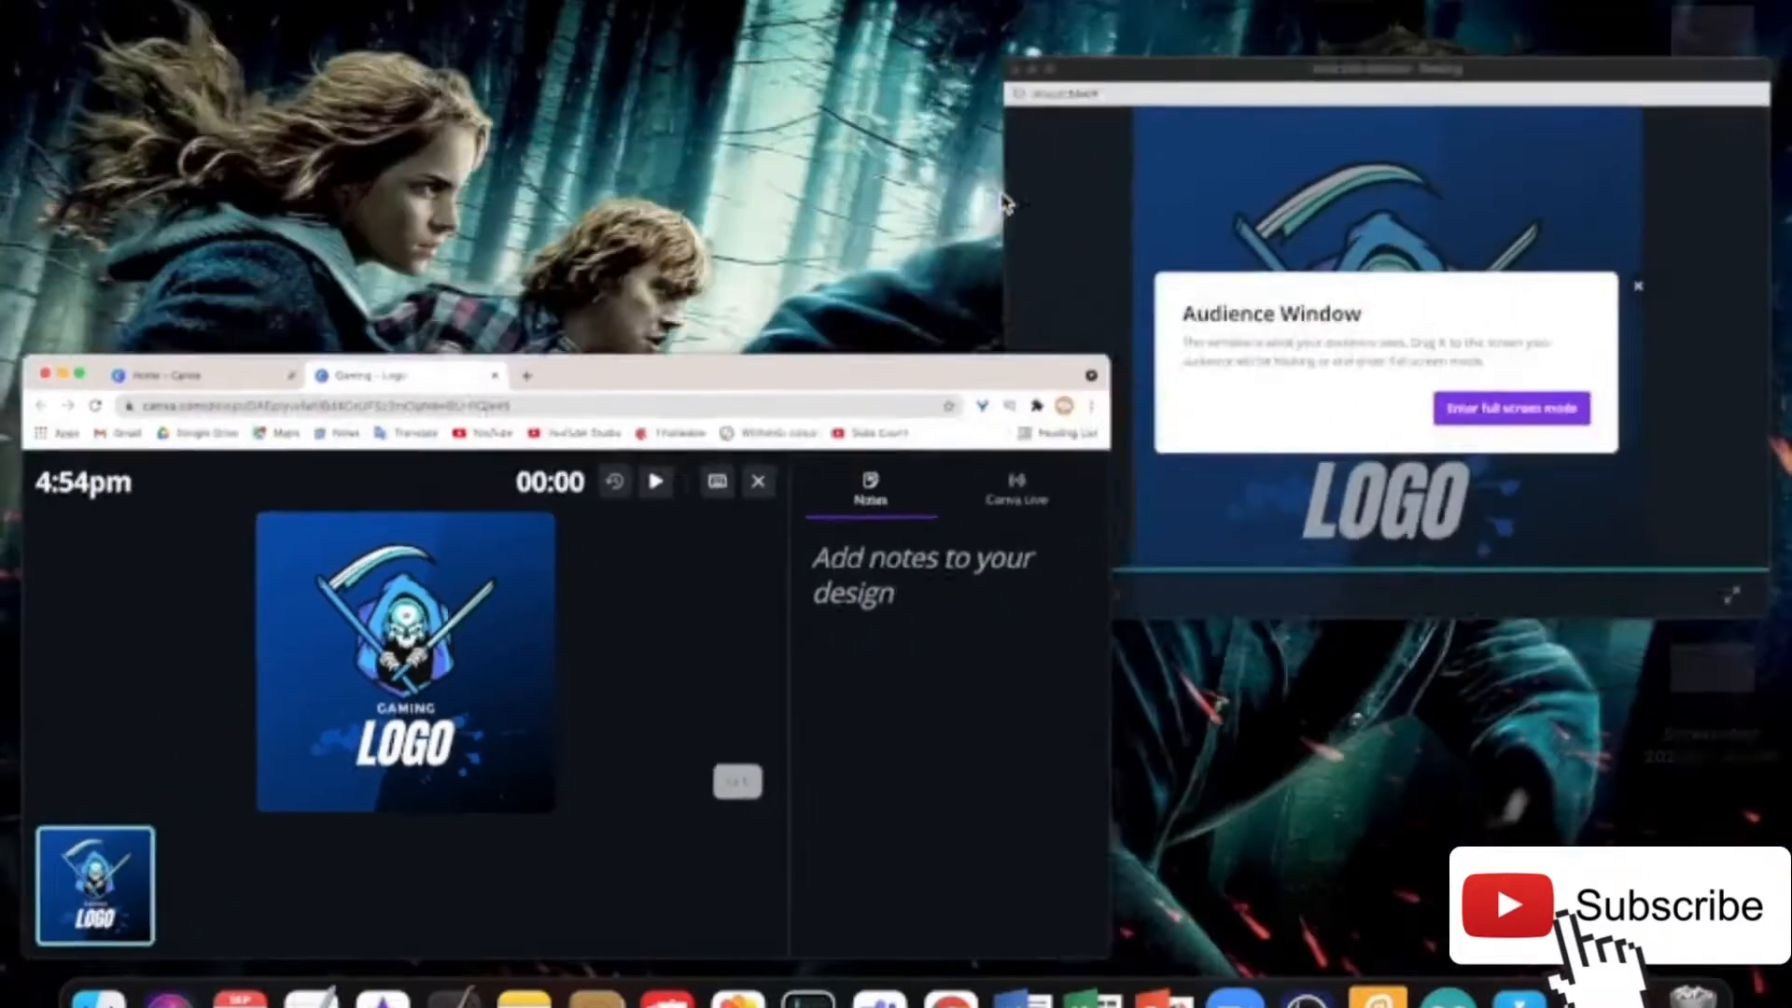
pyautogui.click(1296, 322)
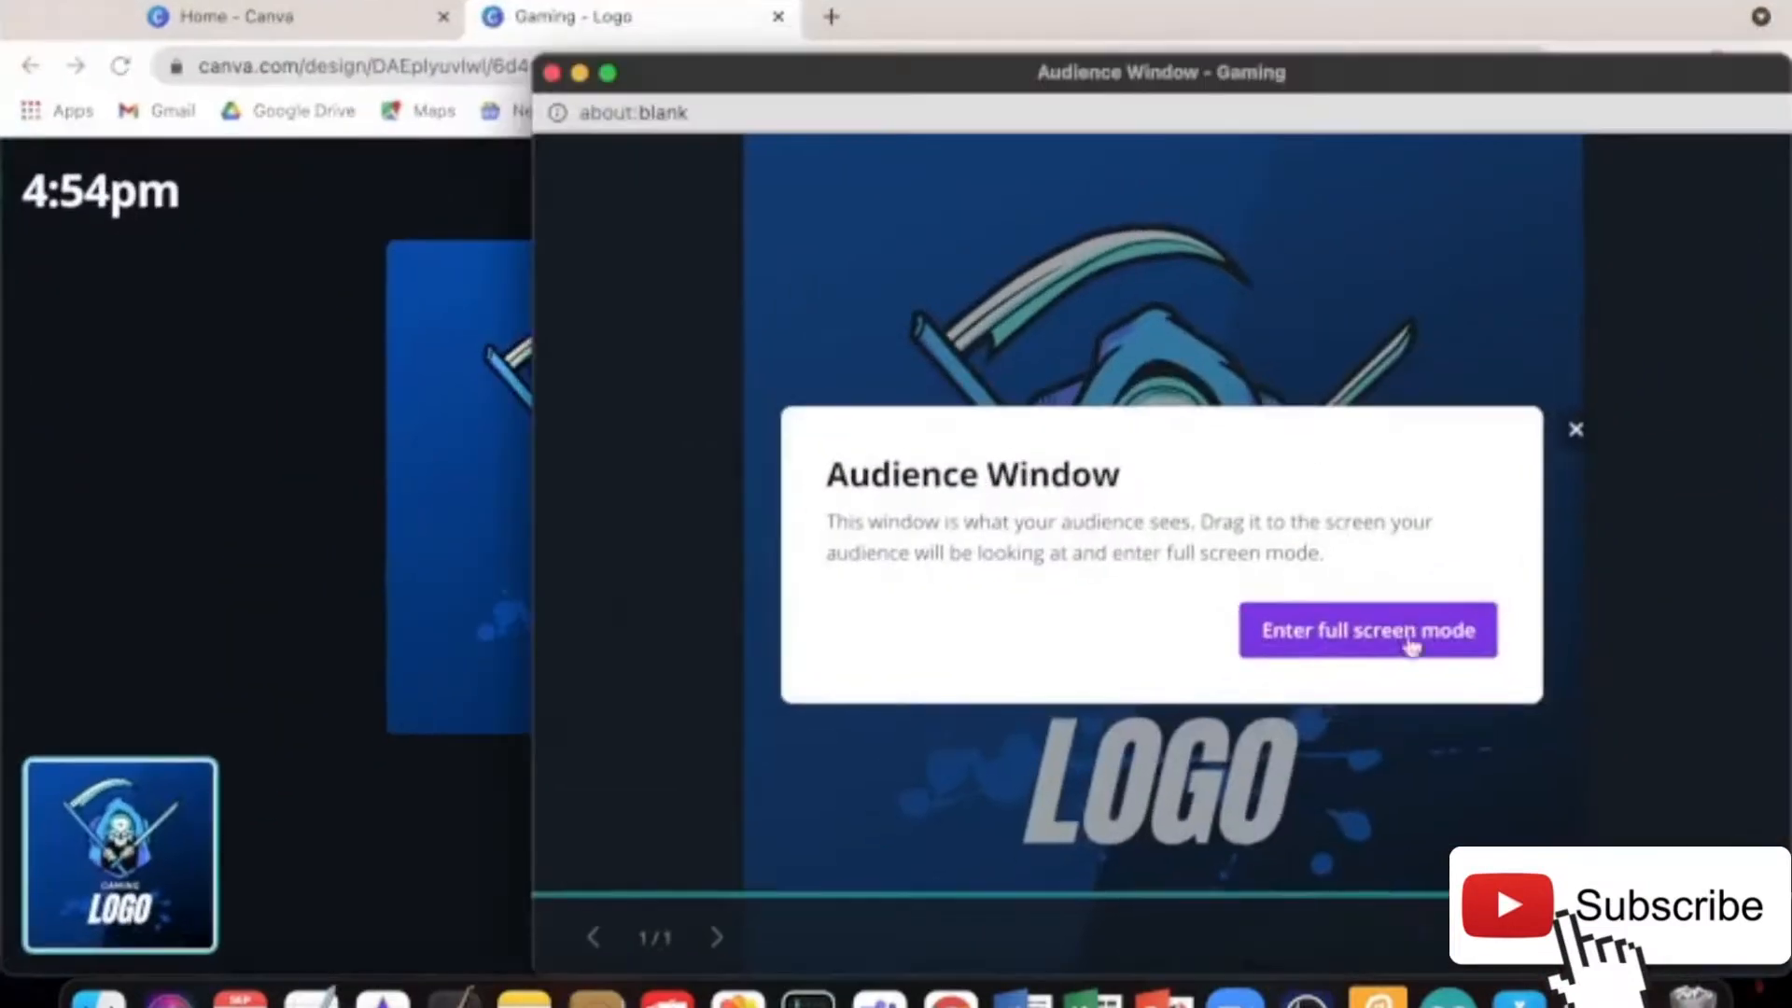
pyautogui.click(1395, 635)
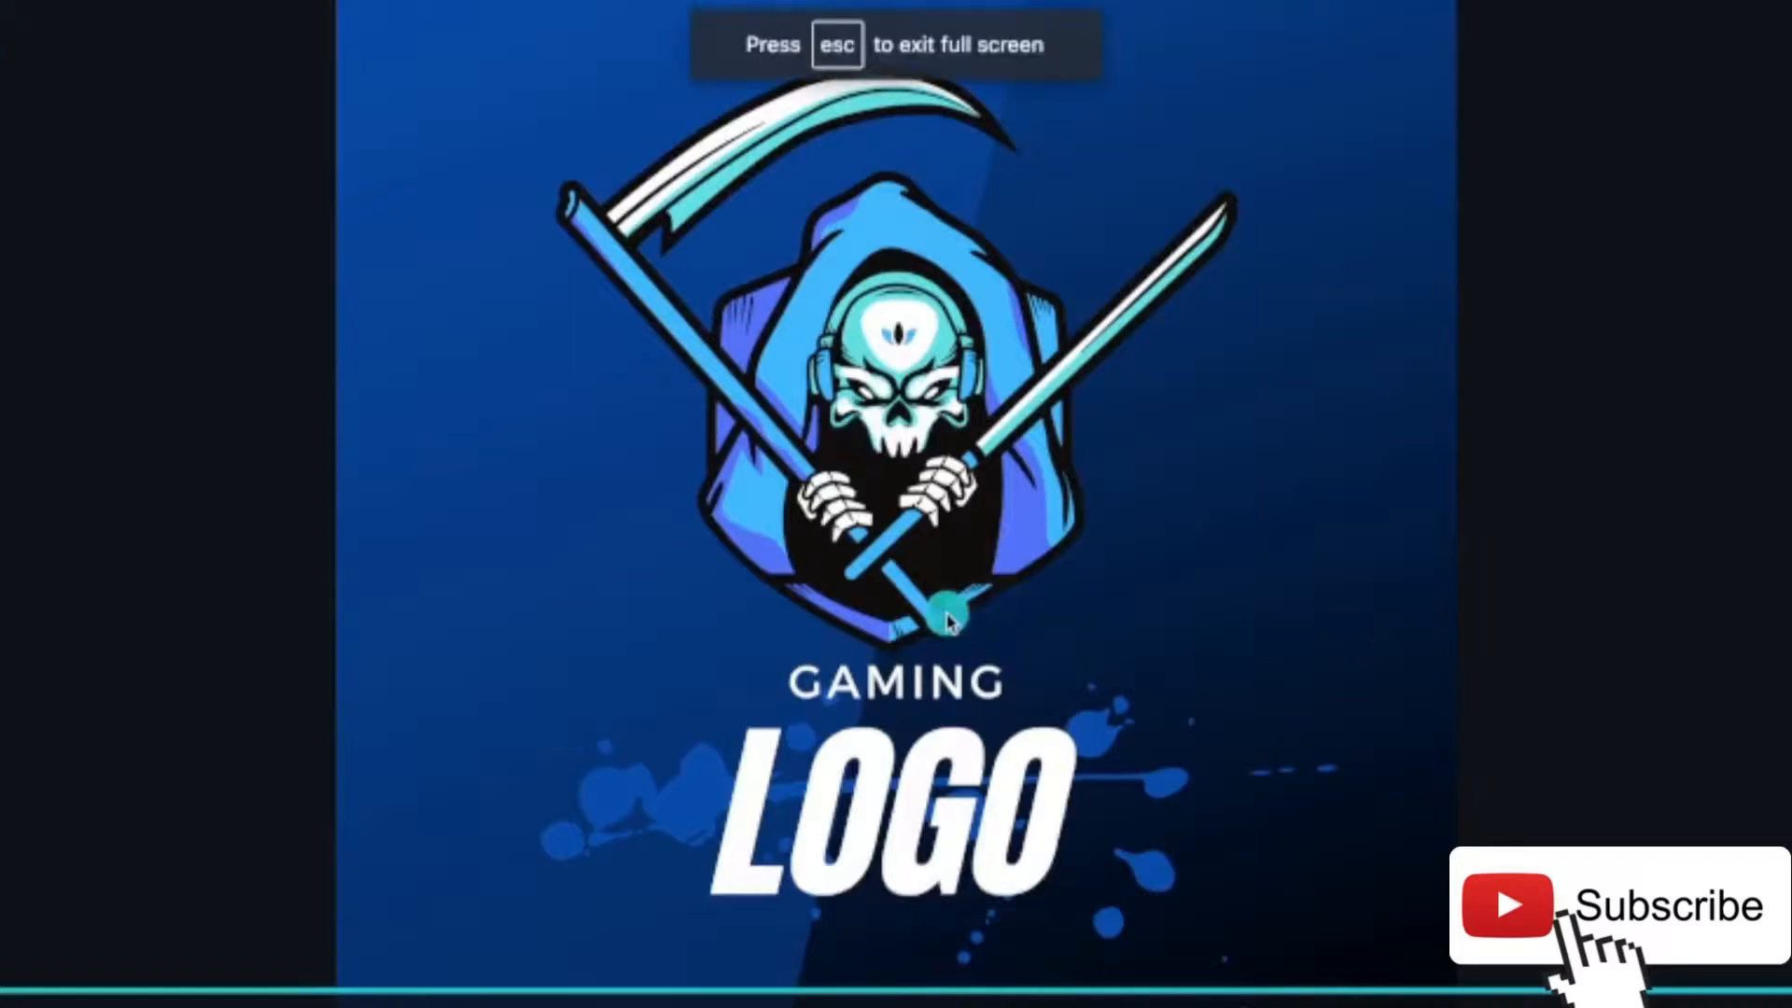
pyautogui.hotkey('ctrl', 'Left')
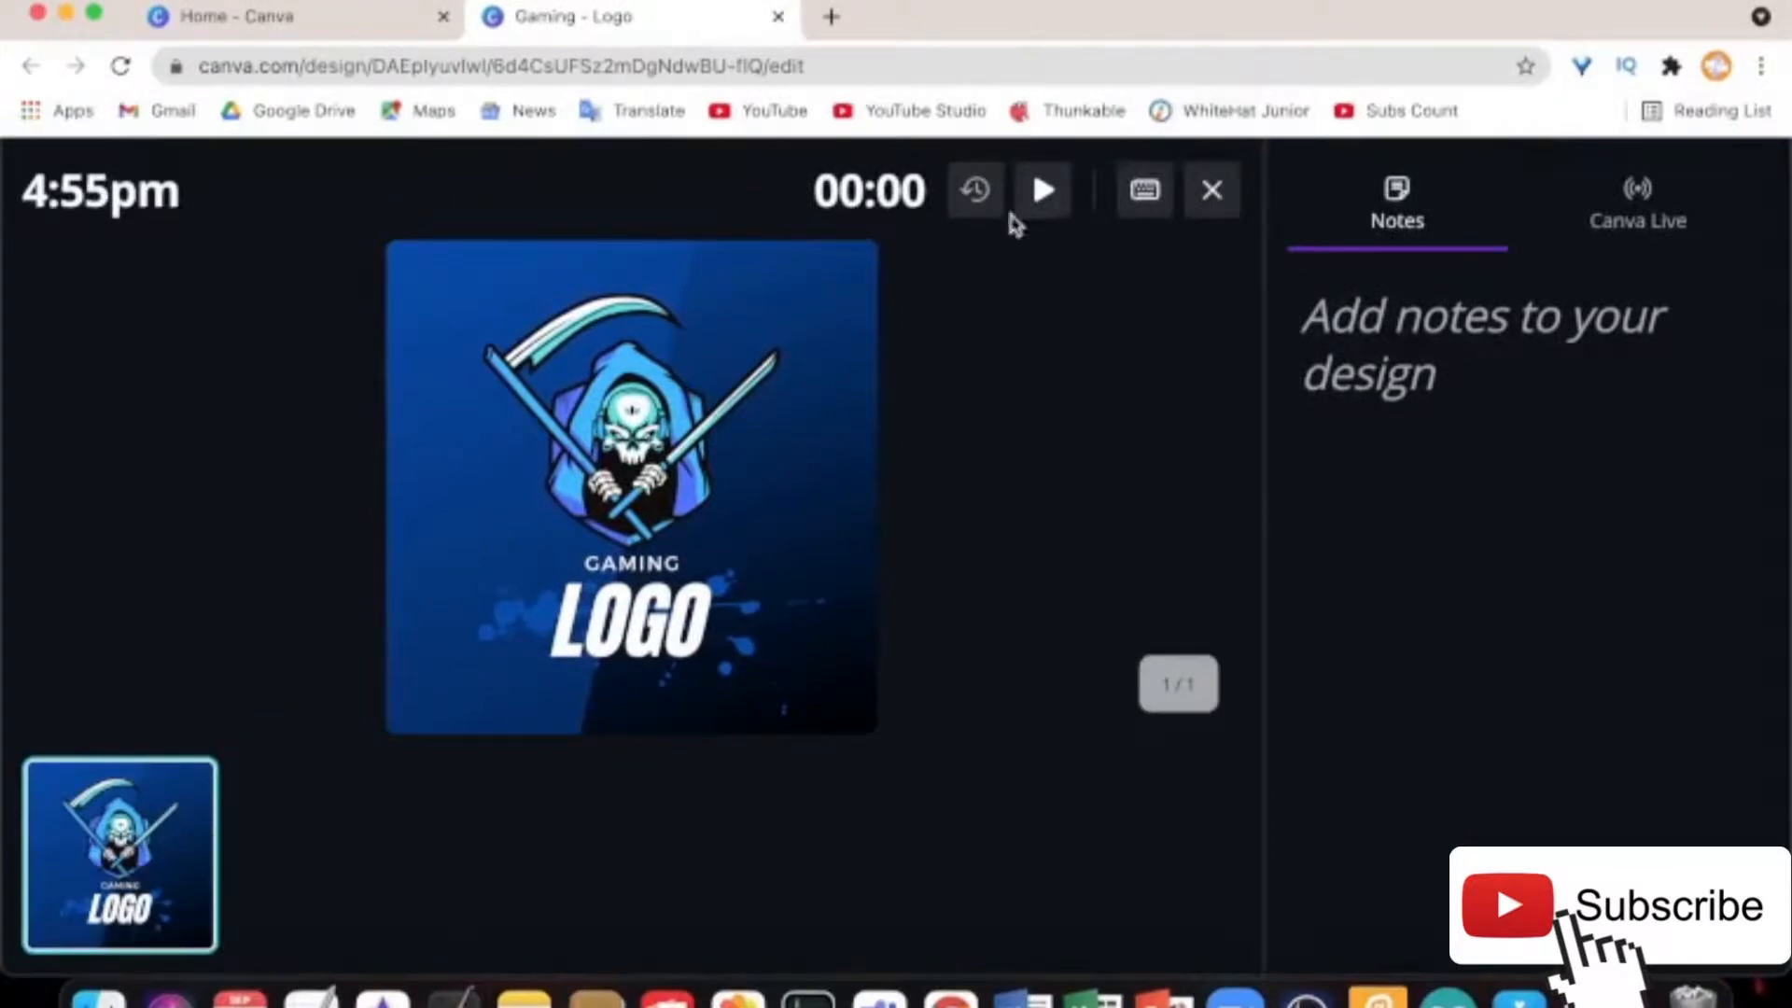
pyautogui.click(1054, 200)
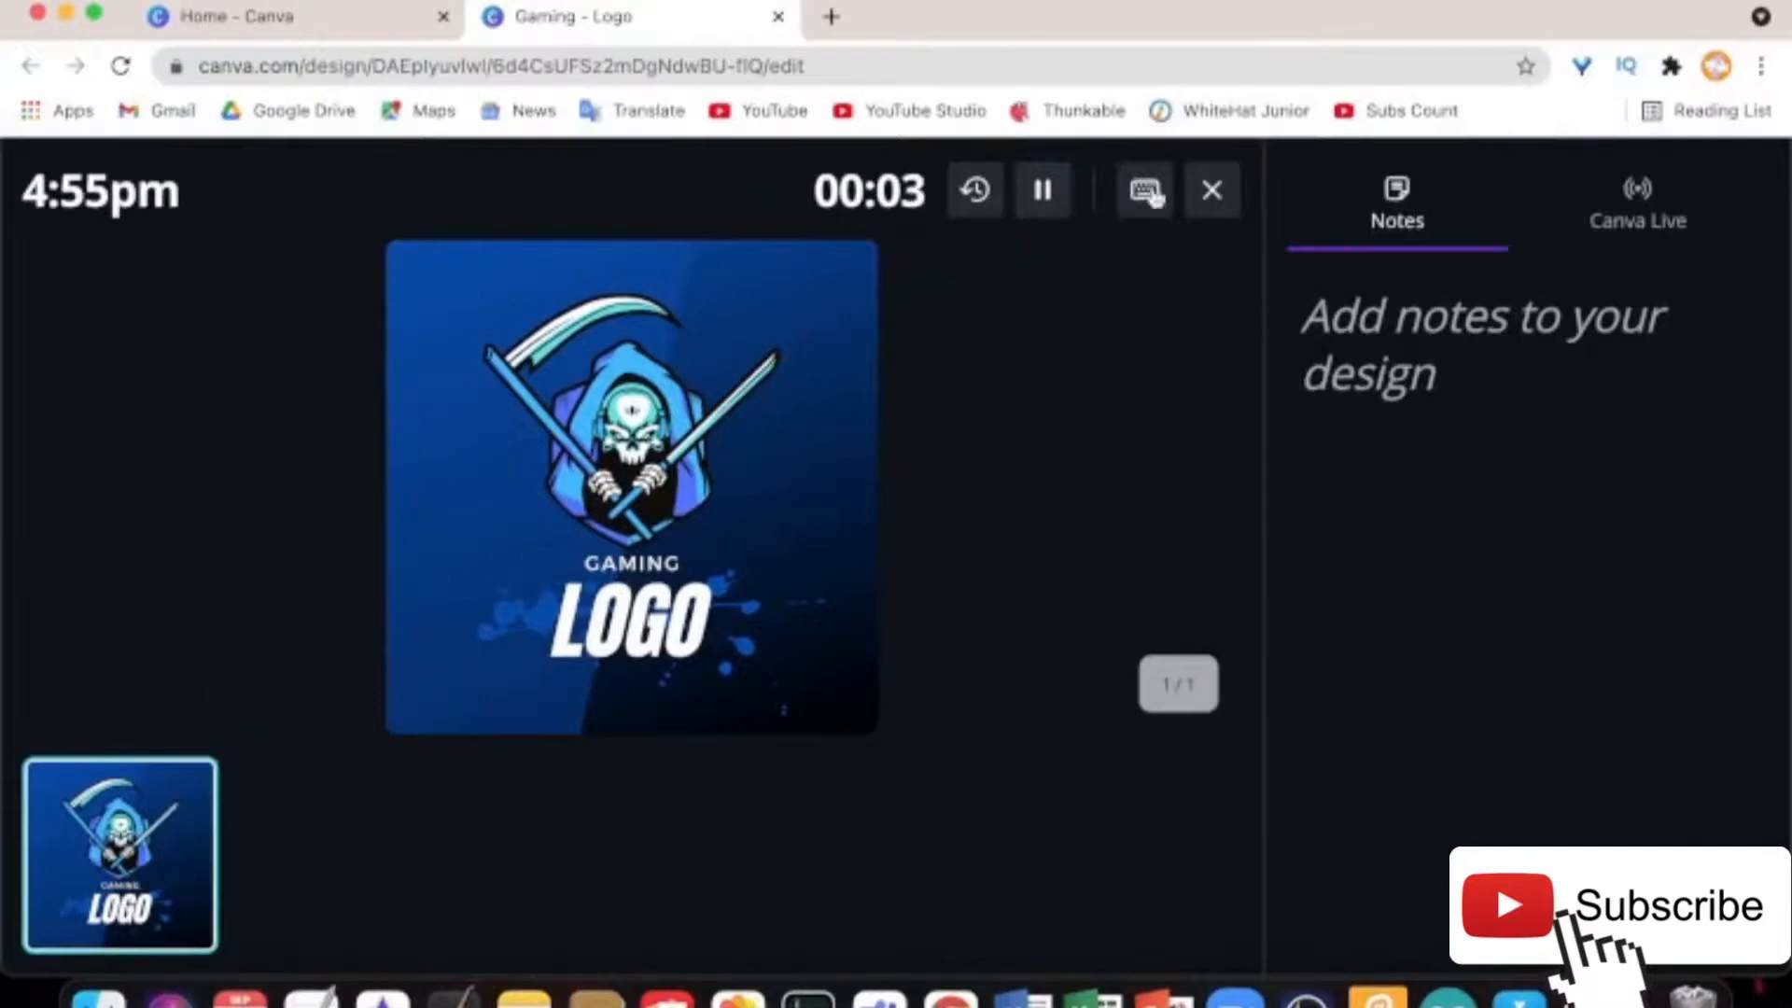
pyautogui.click(1217, 194)
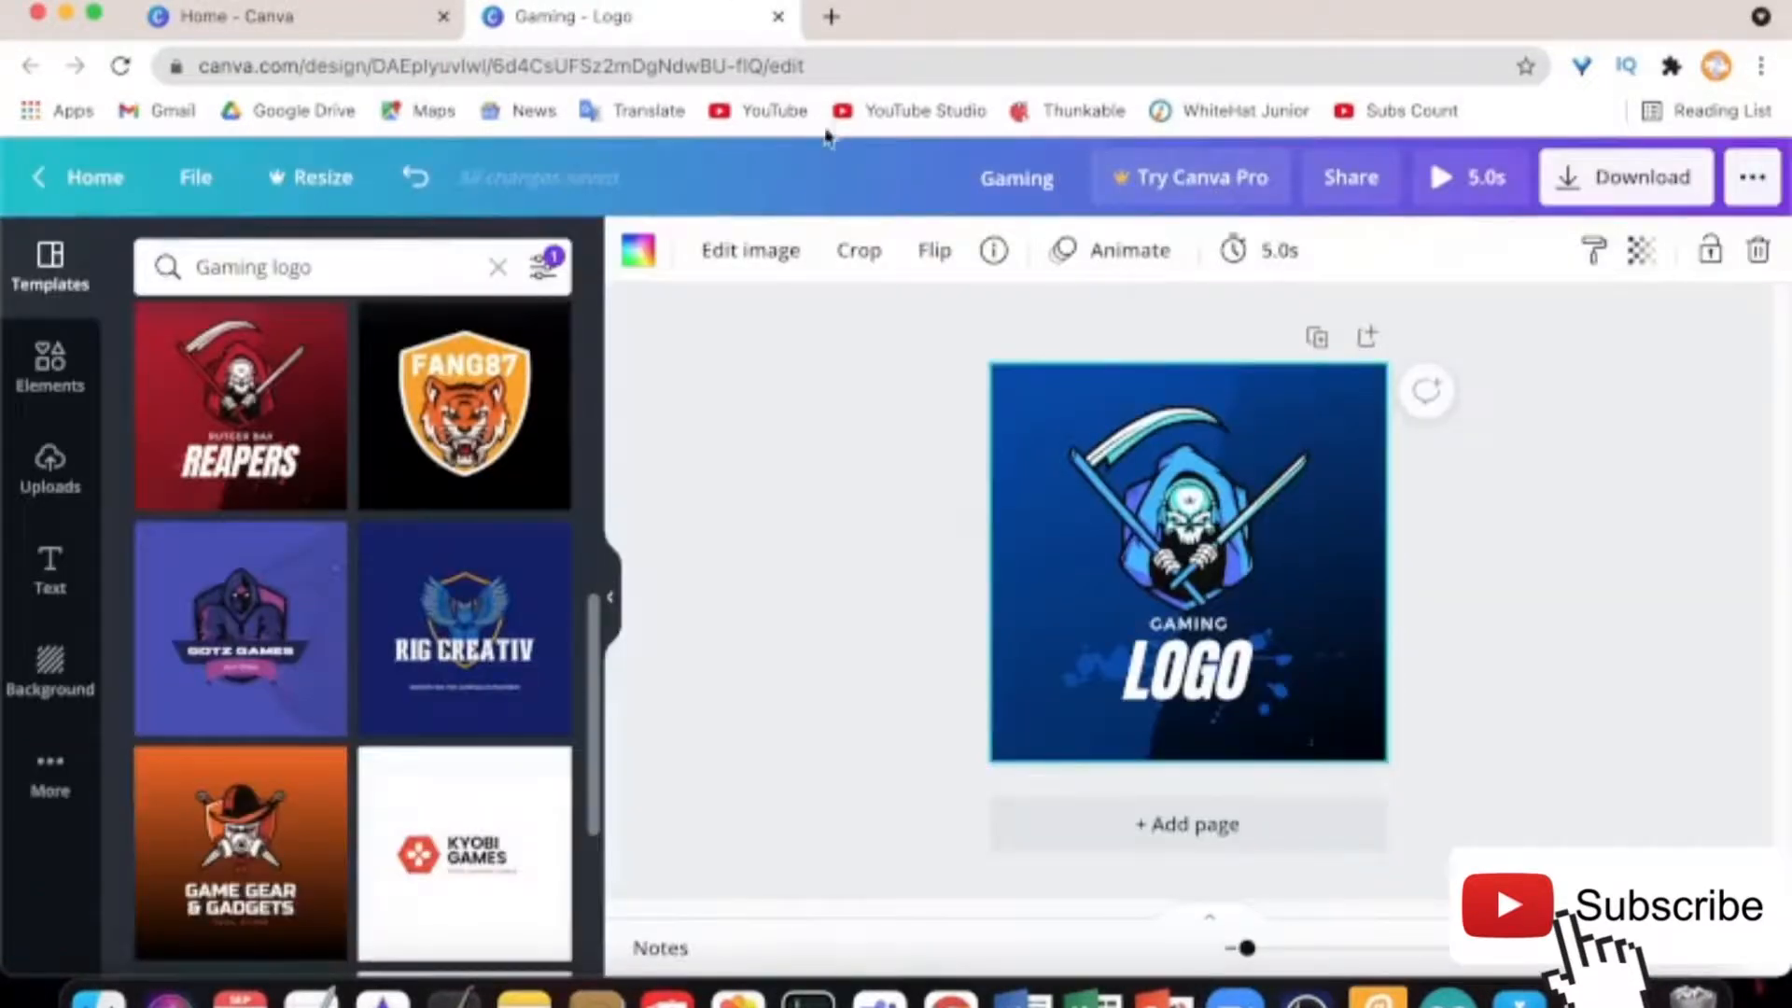
# Close the Gaming - Logo tab, then reopen it in a full-size browser window
pyautogui.click(775, 16)
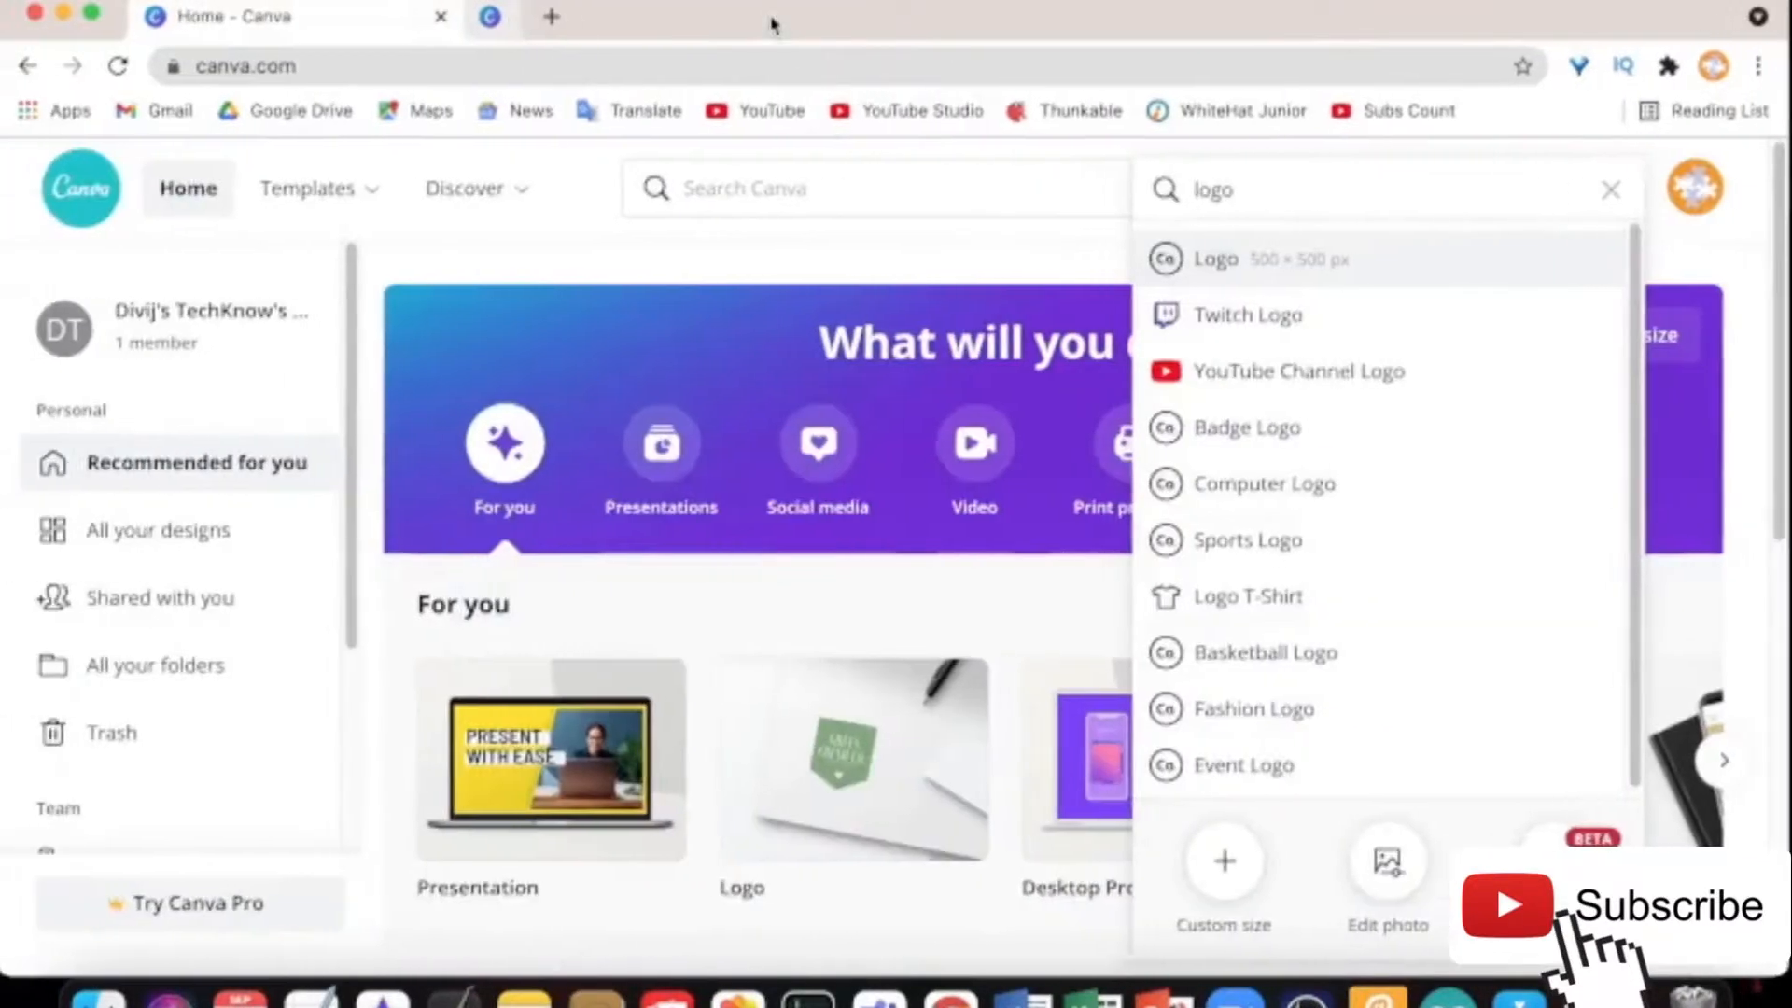
pyautogui.press('super+shift+t')
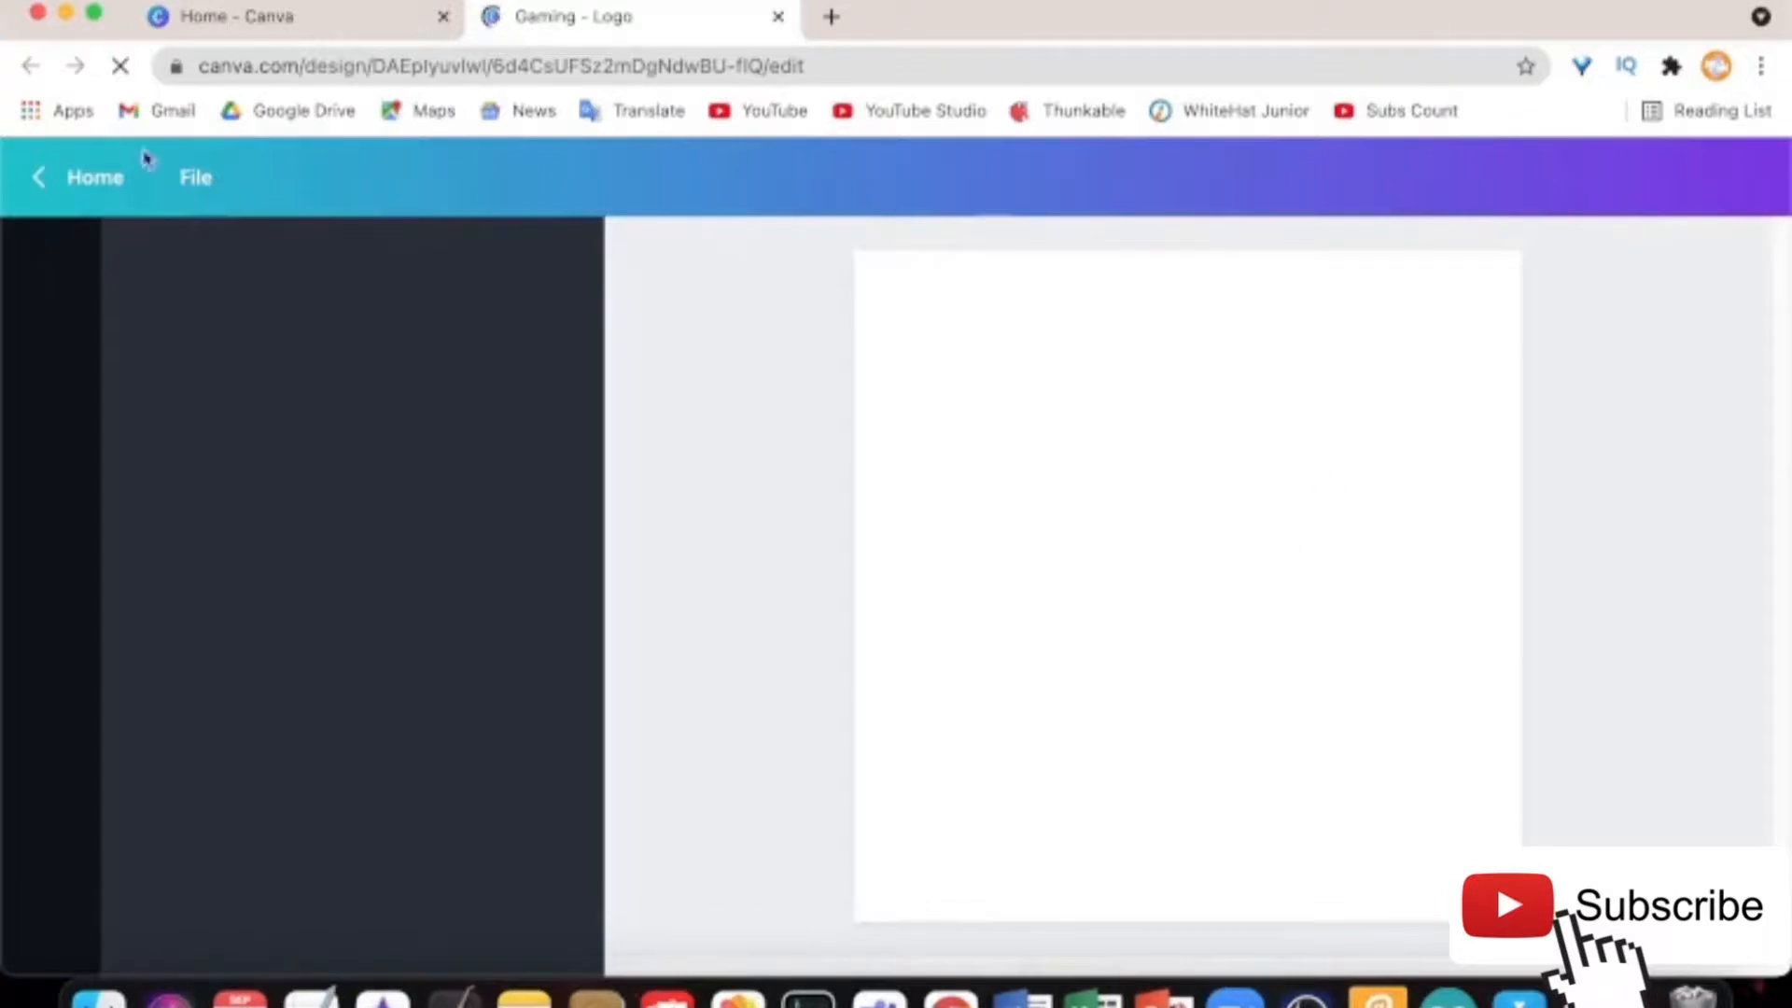
pyautogui.hotkey('ctrl', 'Up')
pyautogui.click(90, 58)
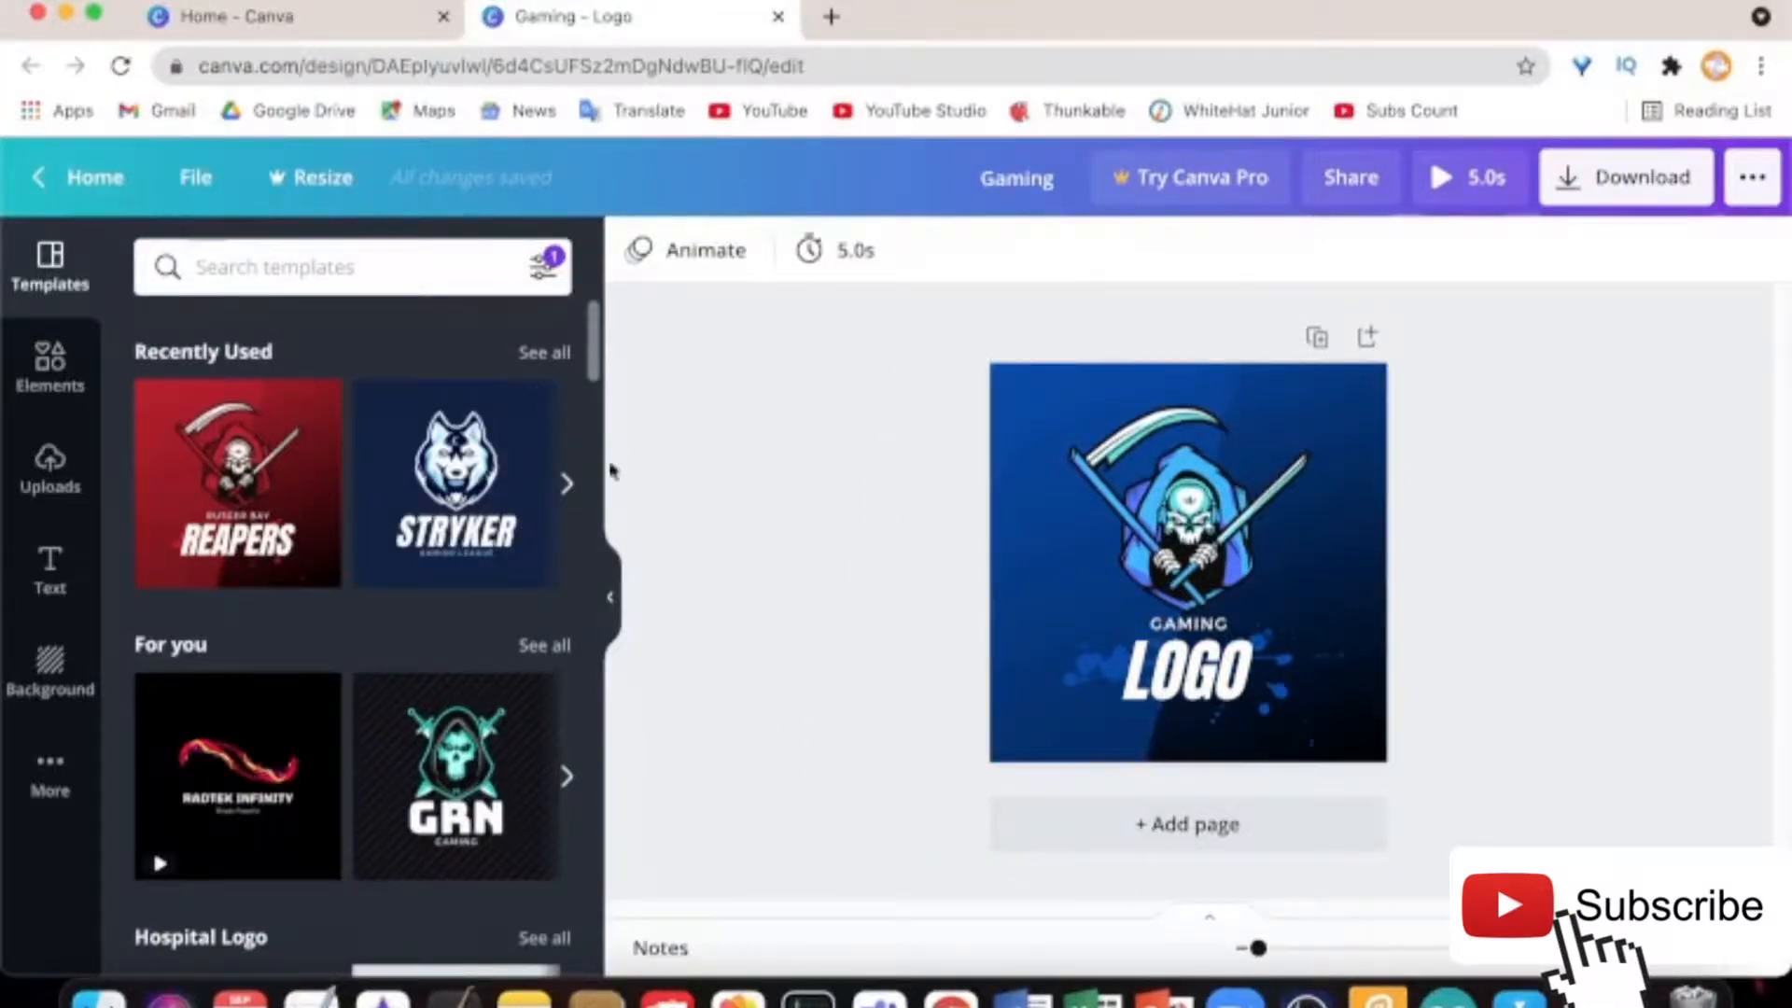
# Rerun the Gaming logo template search, clear it, and select the reaper graphic
pyautogui.click(301, 277)
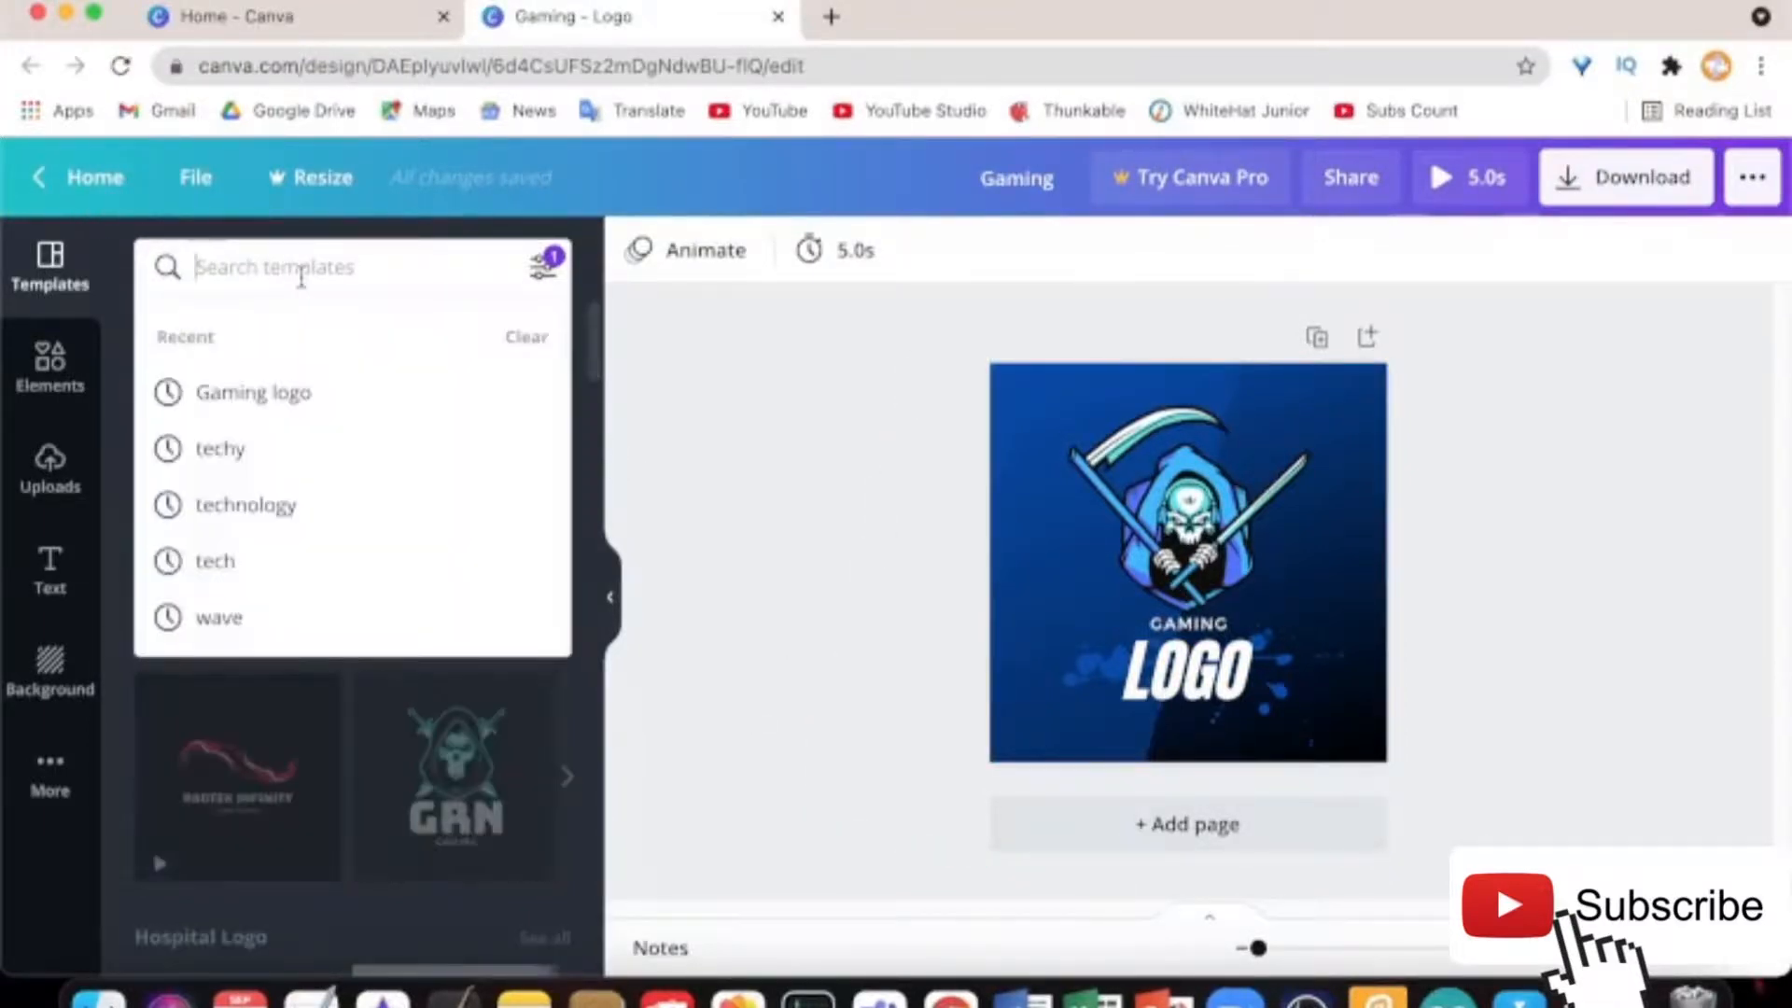
pyautogui.click(318, 411)
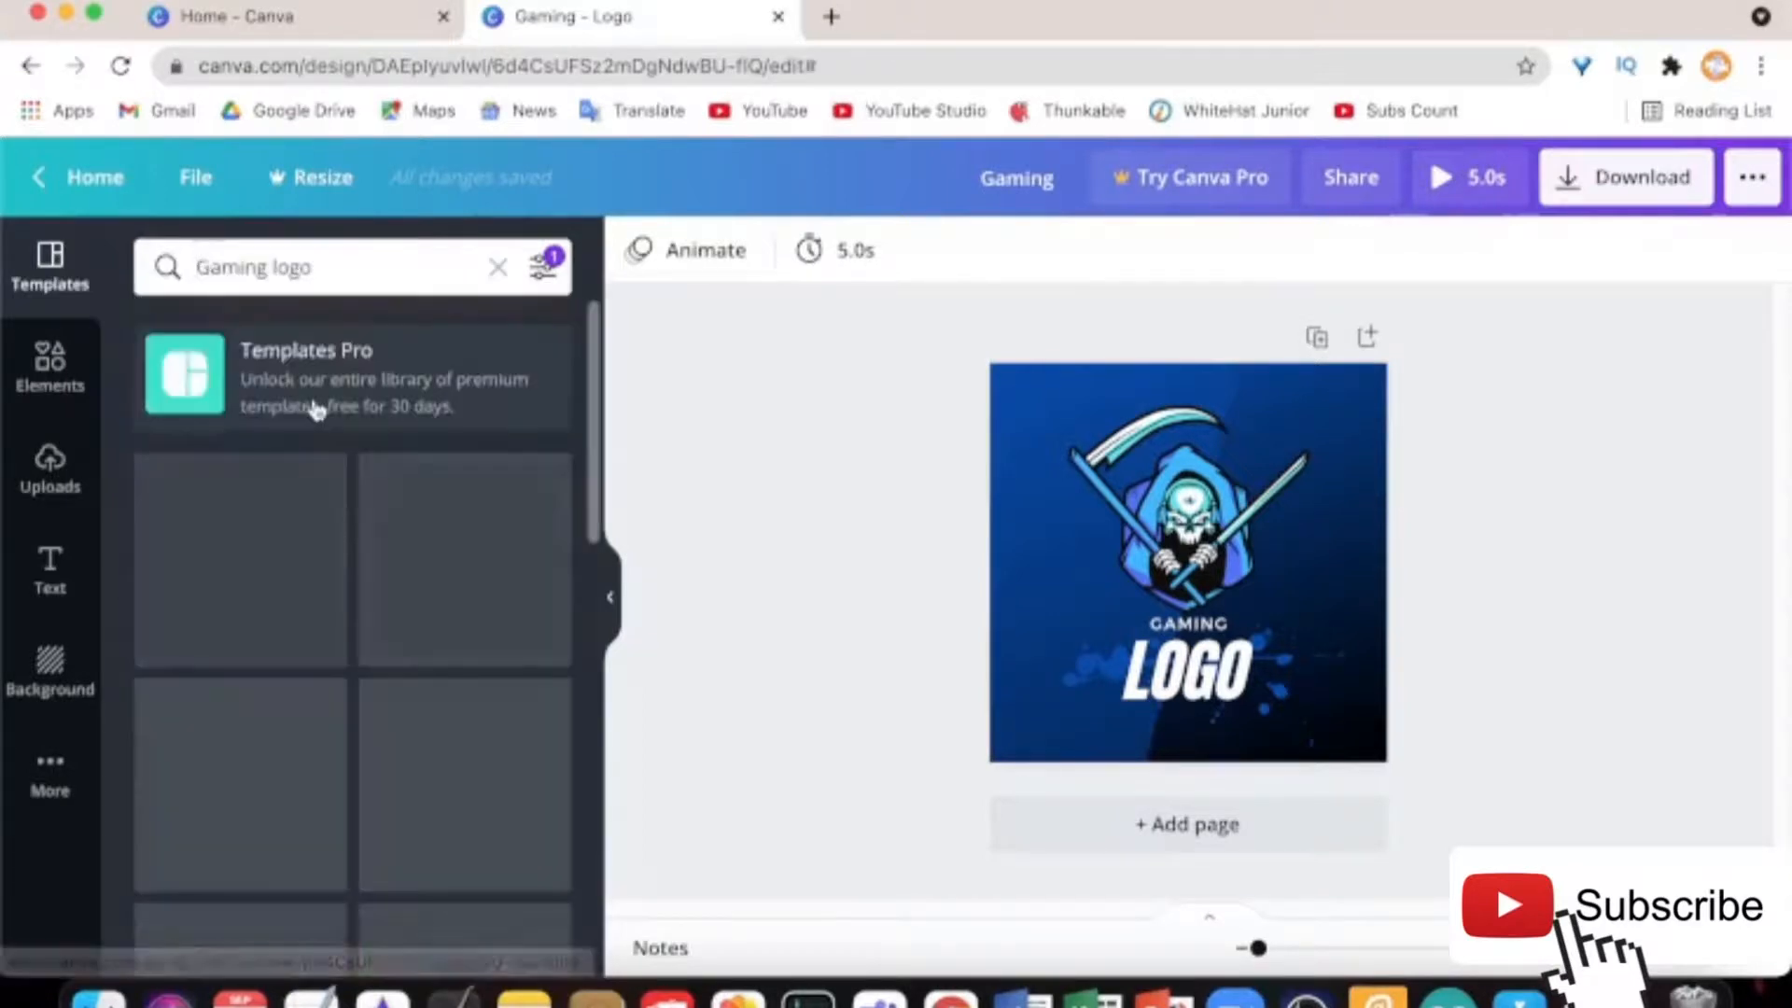
pyautogui.scroll(-10, 514, 794)
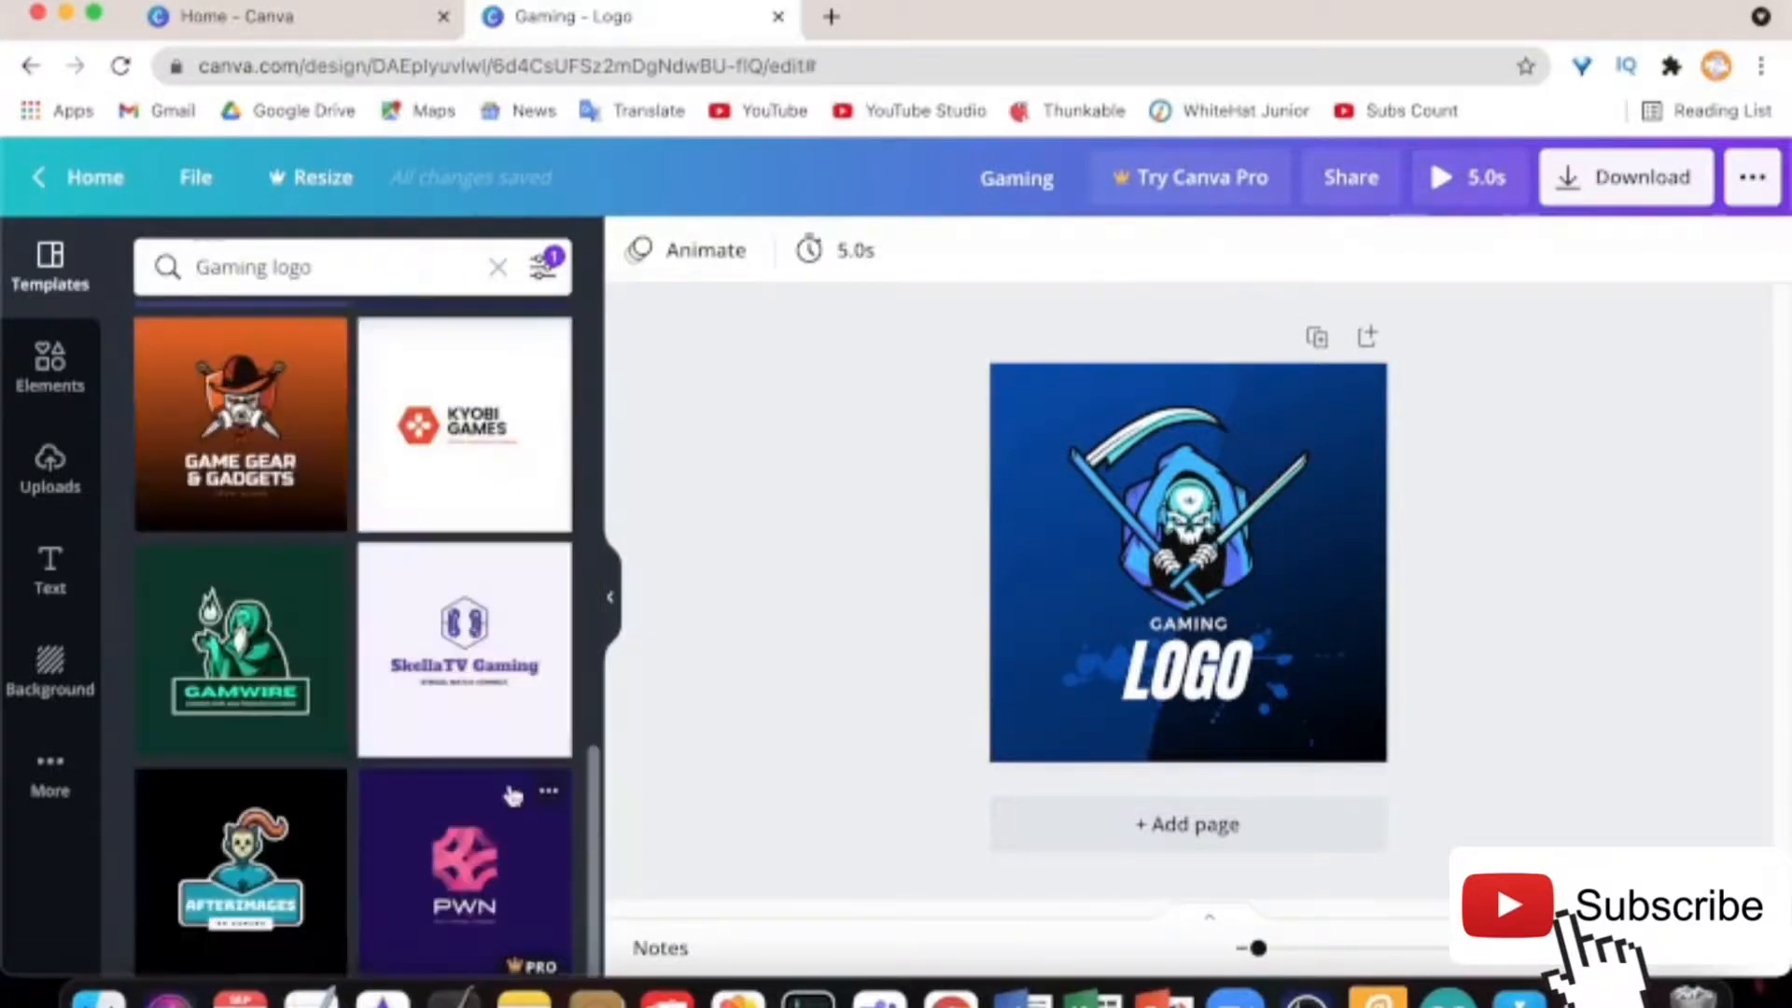
pyautogui.scroll(10, 511, 794)
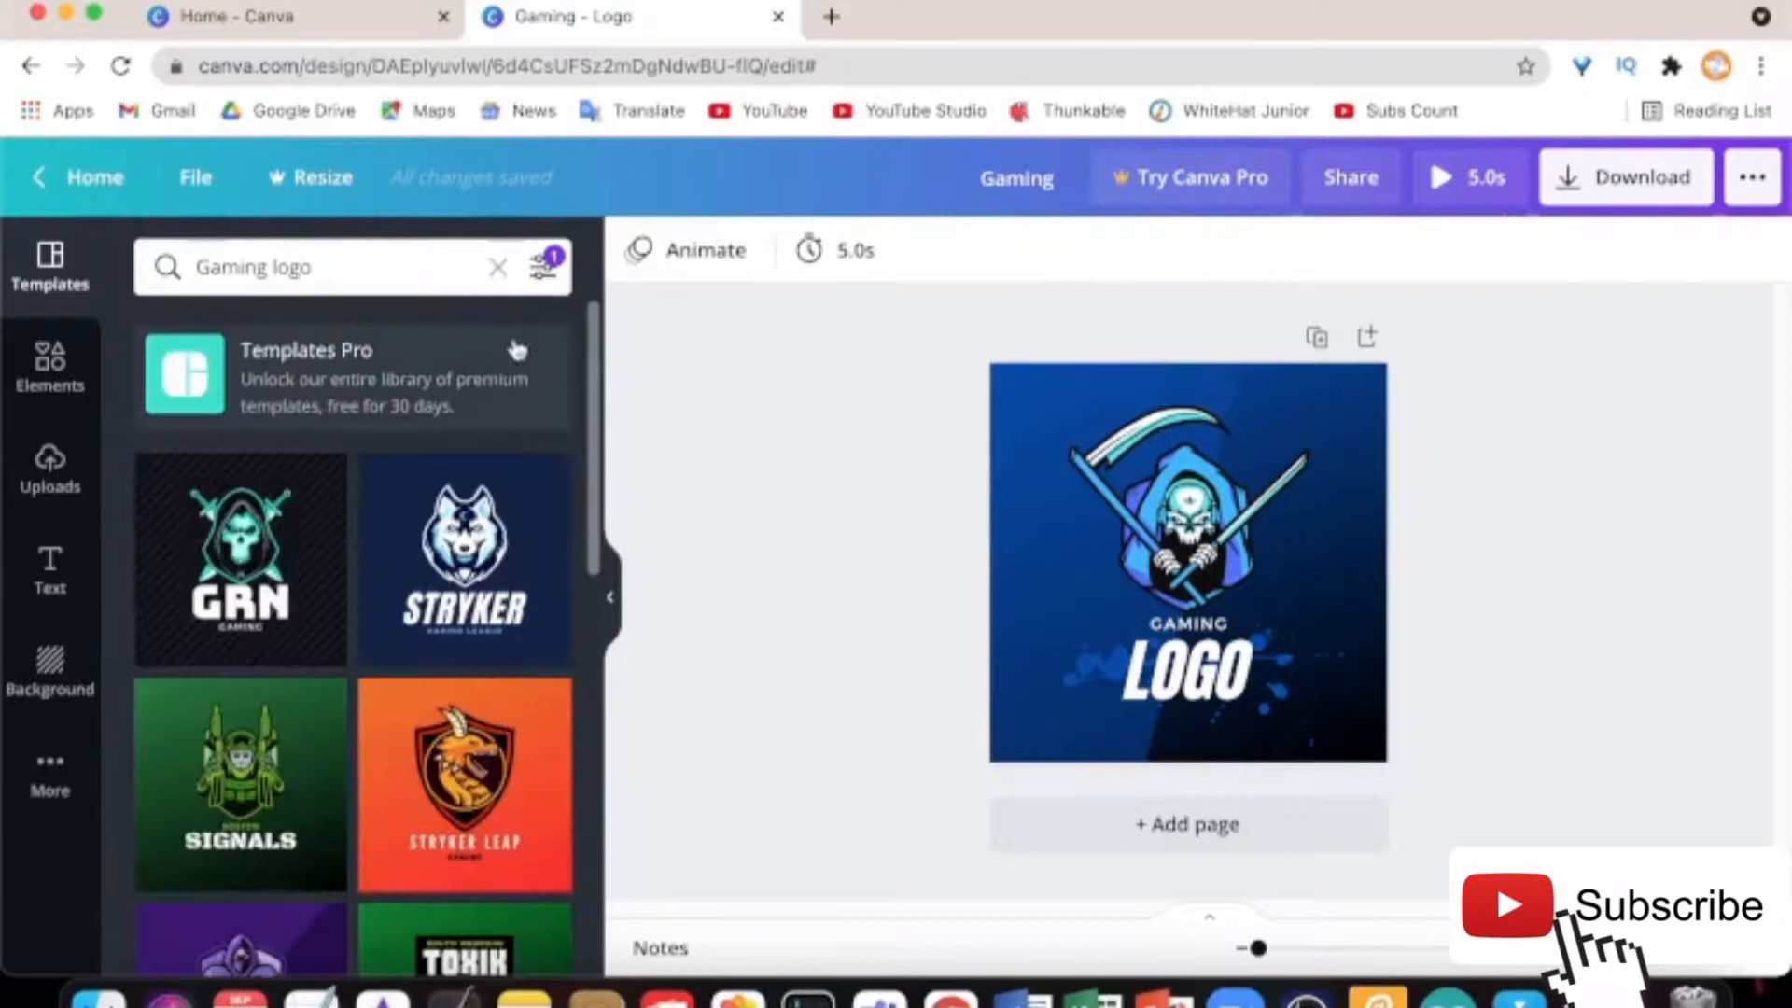
pyautogui.click(497, 267)
pyautogui.click(1236, 531)
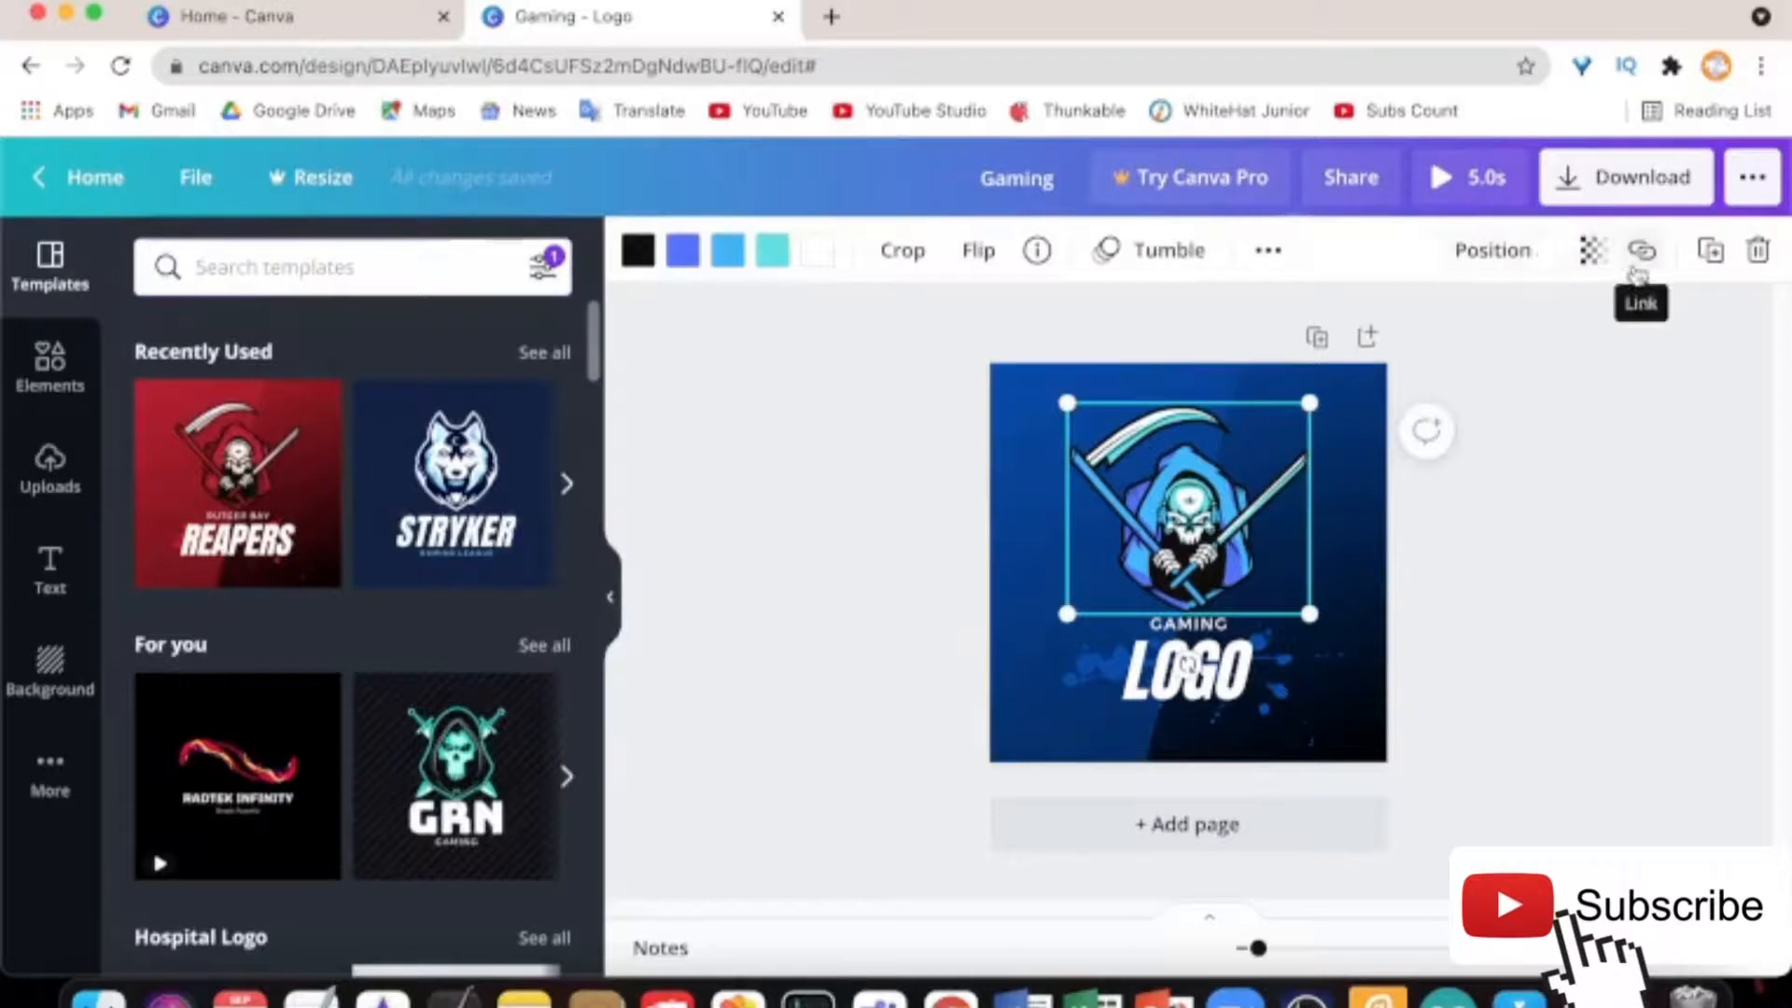
# Attach the YouTube channel URL as a link on the reaper graphic, then deselect it
pyautogui.click(1635, 267)
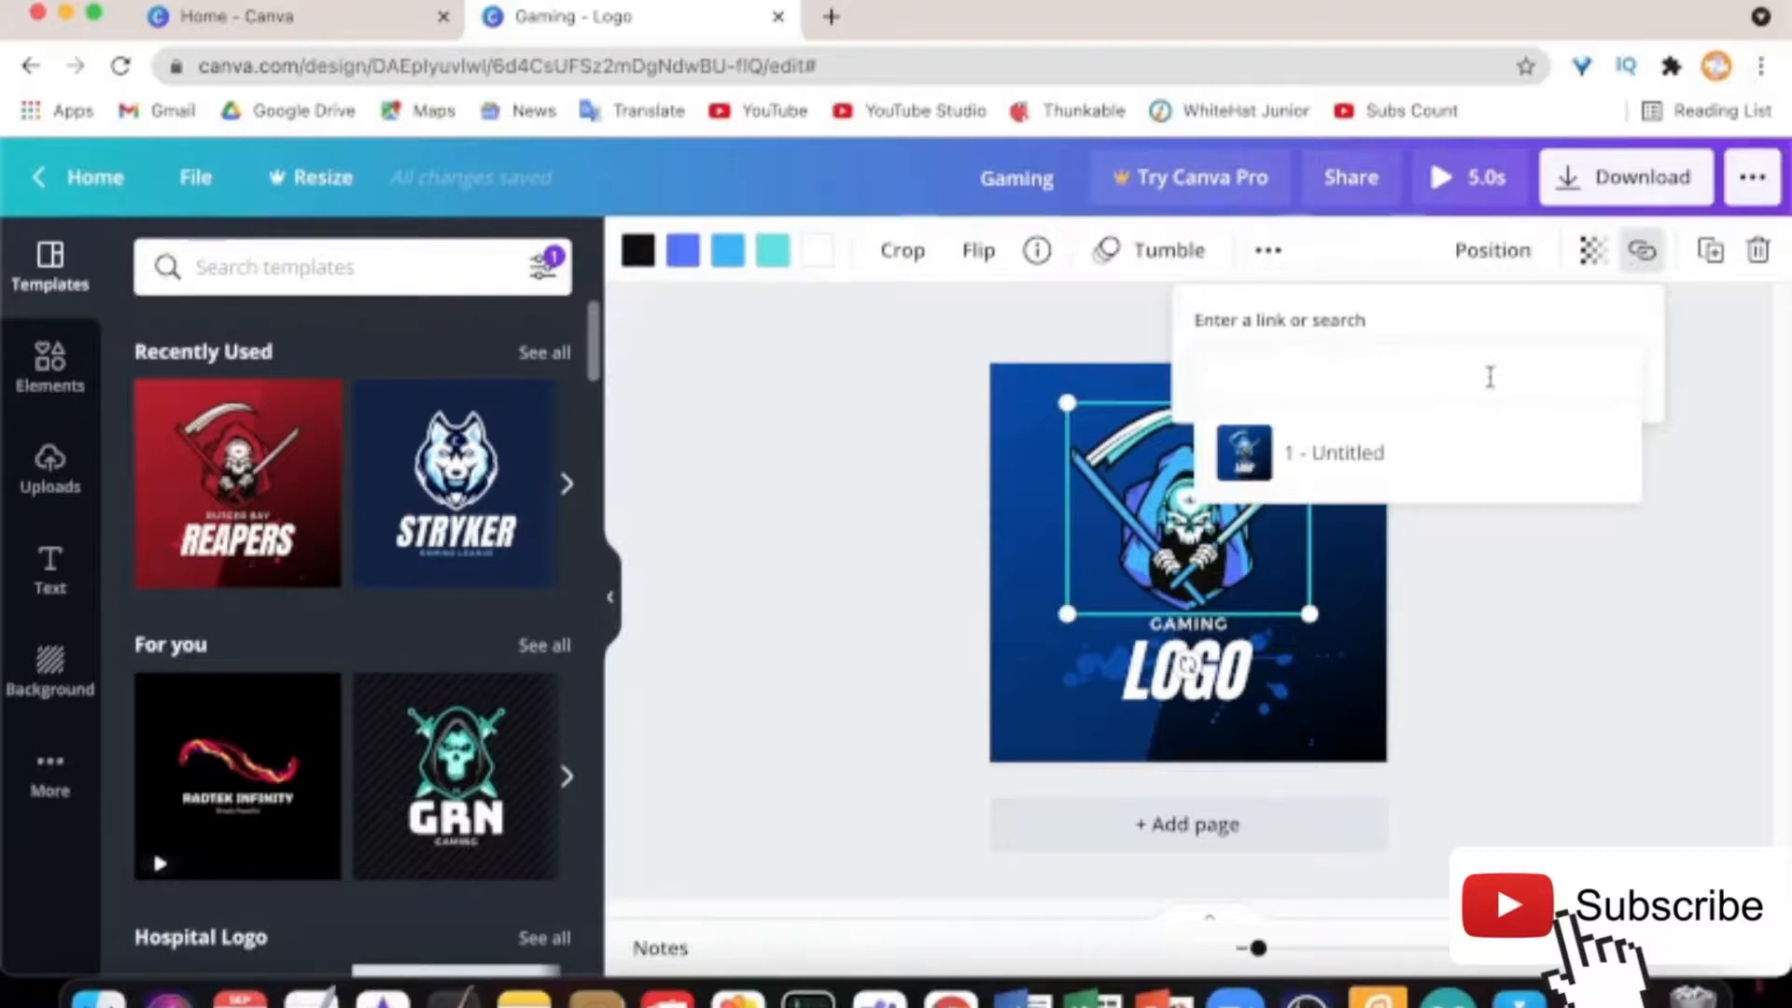
pyautogui.write('y')
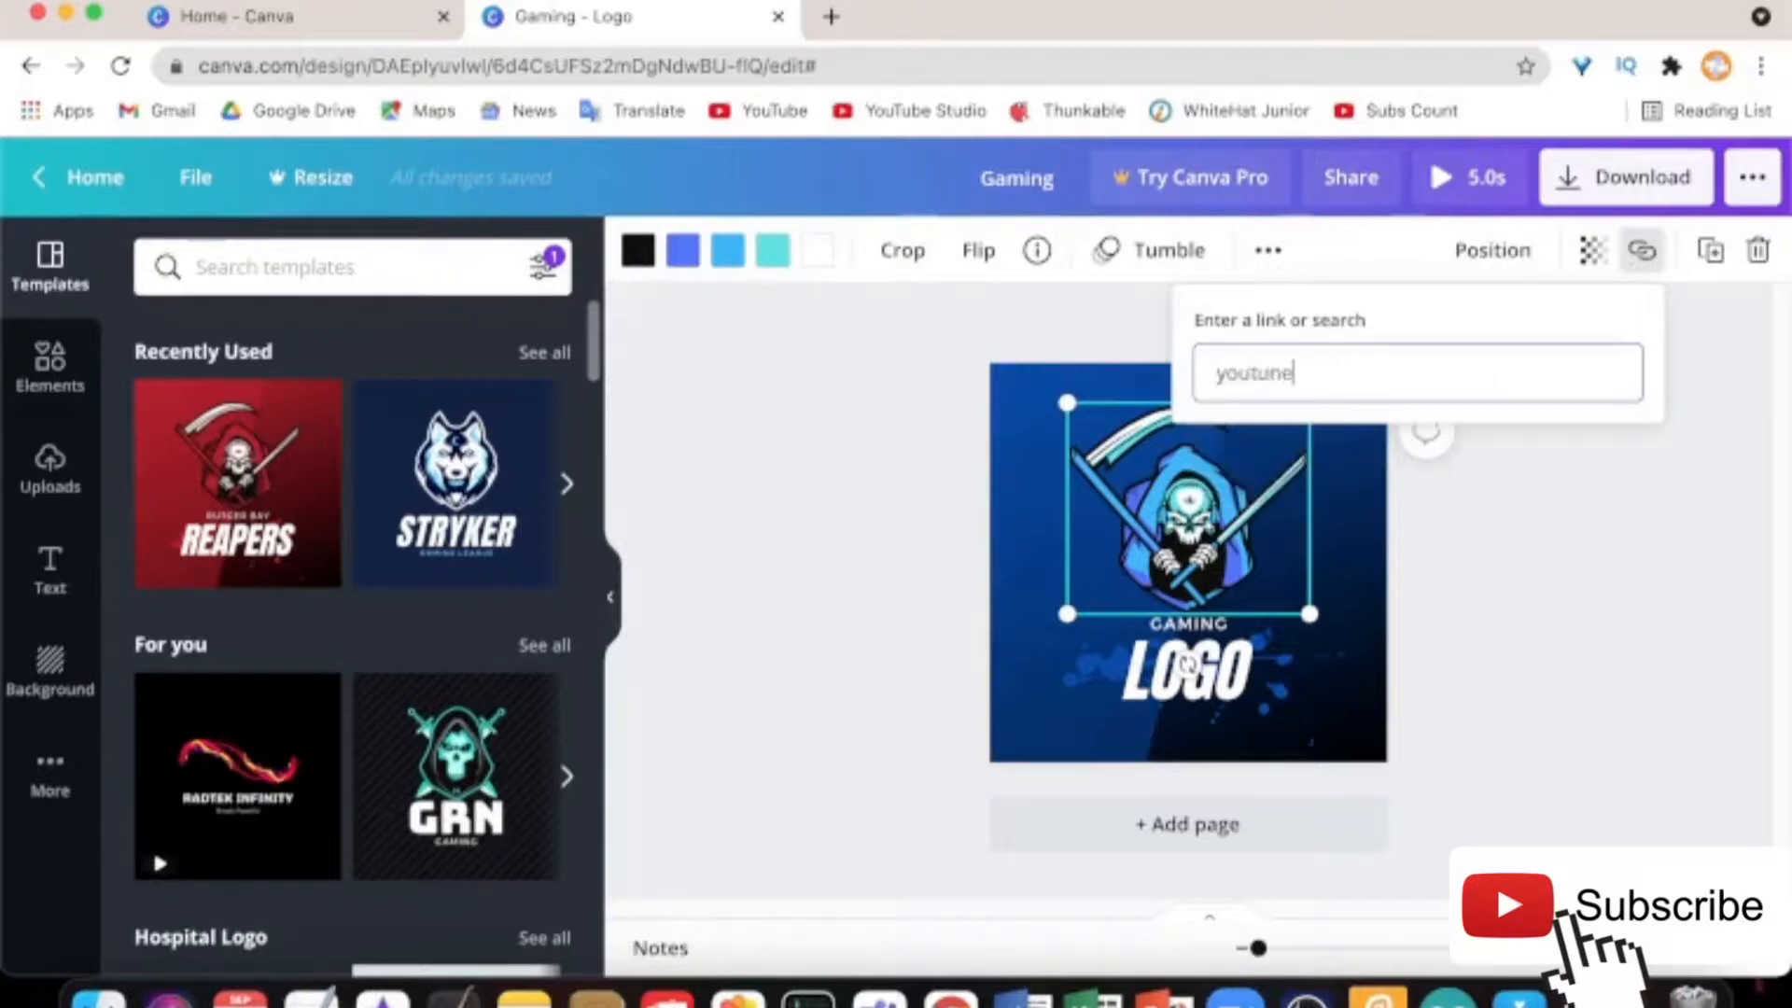
pyautogui.write('outube.com/divijstechknow')
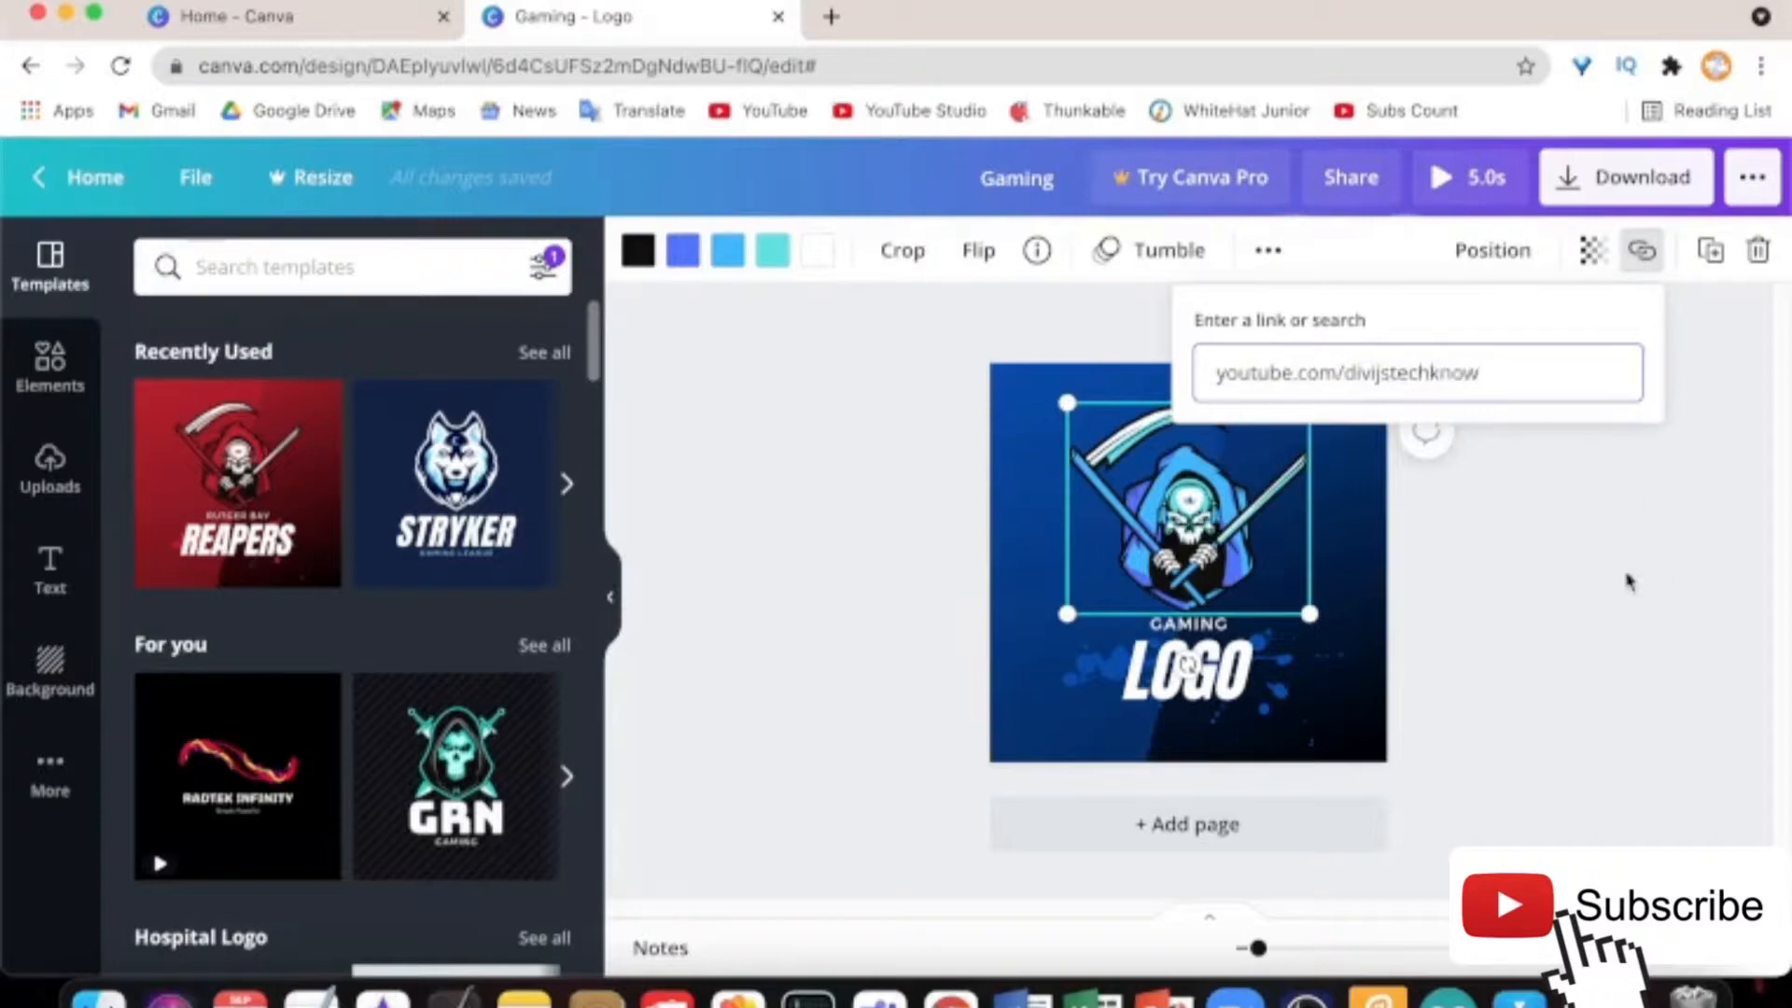
pyautogui.press('Return')
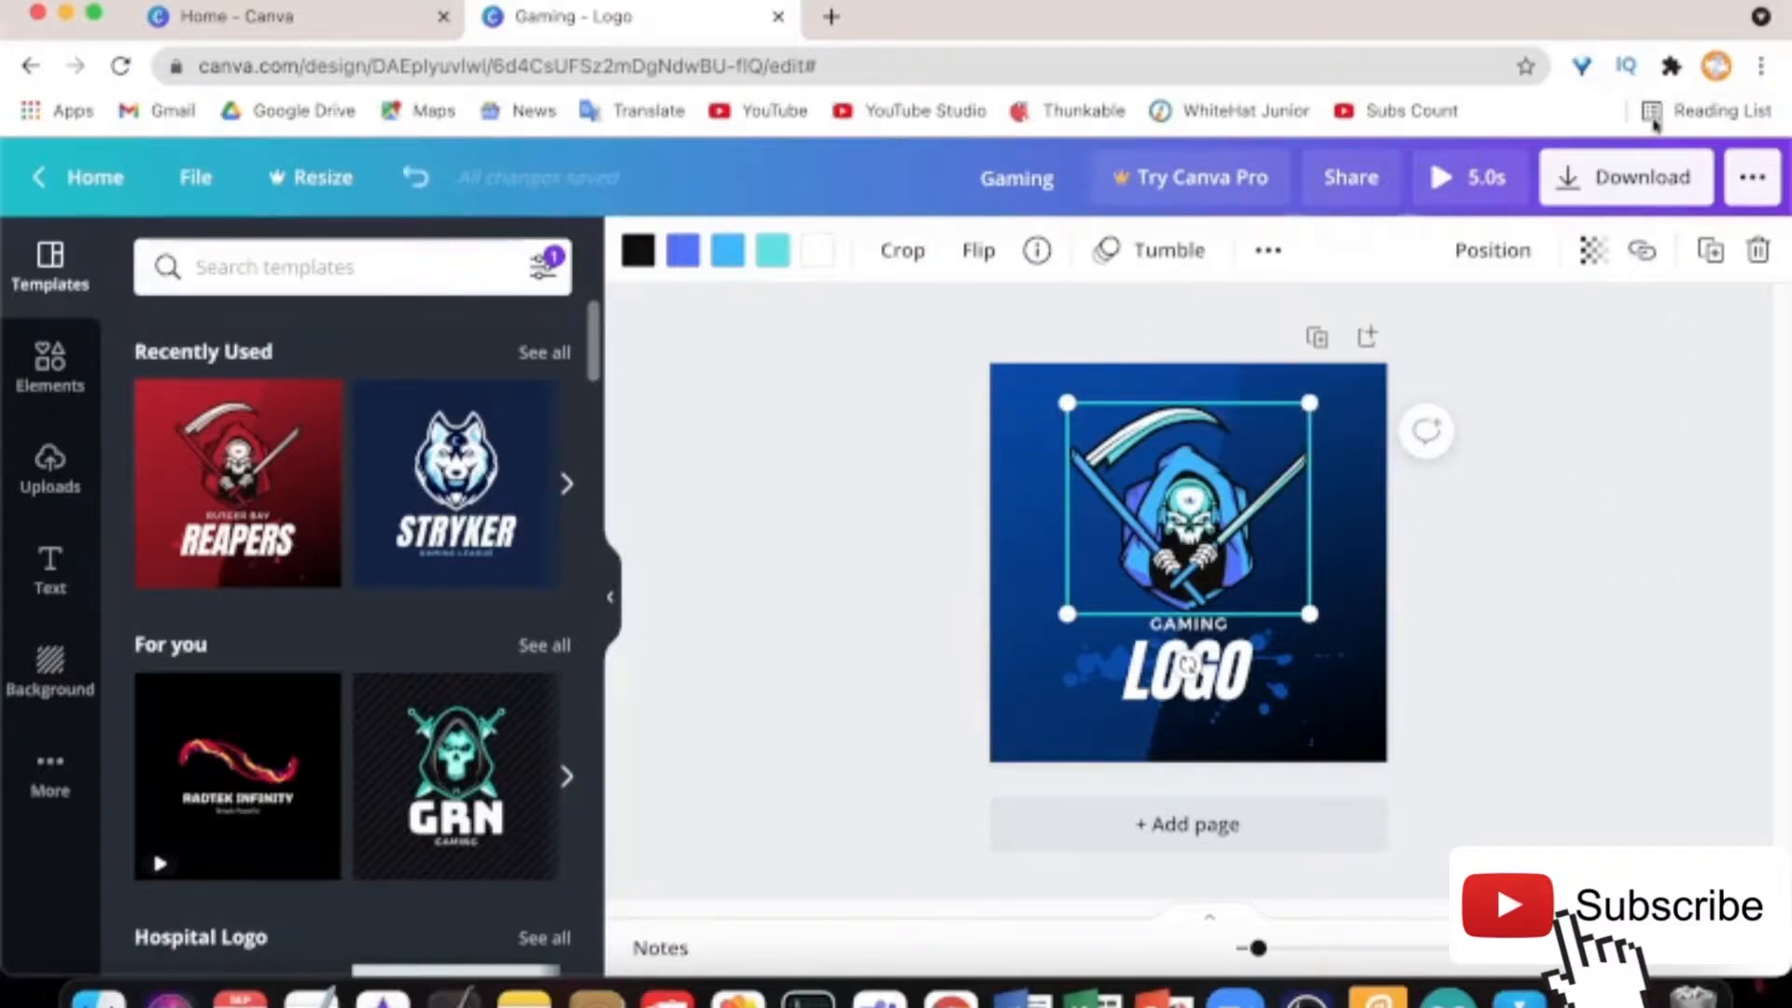
pyautogui.click(1665, 371)
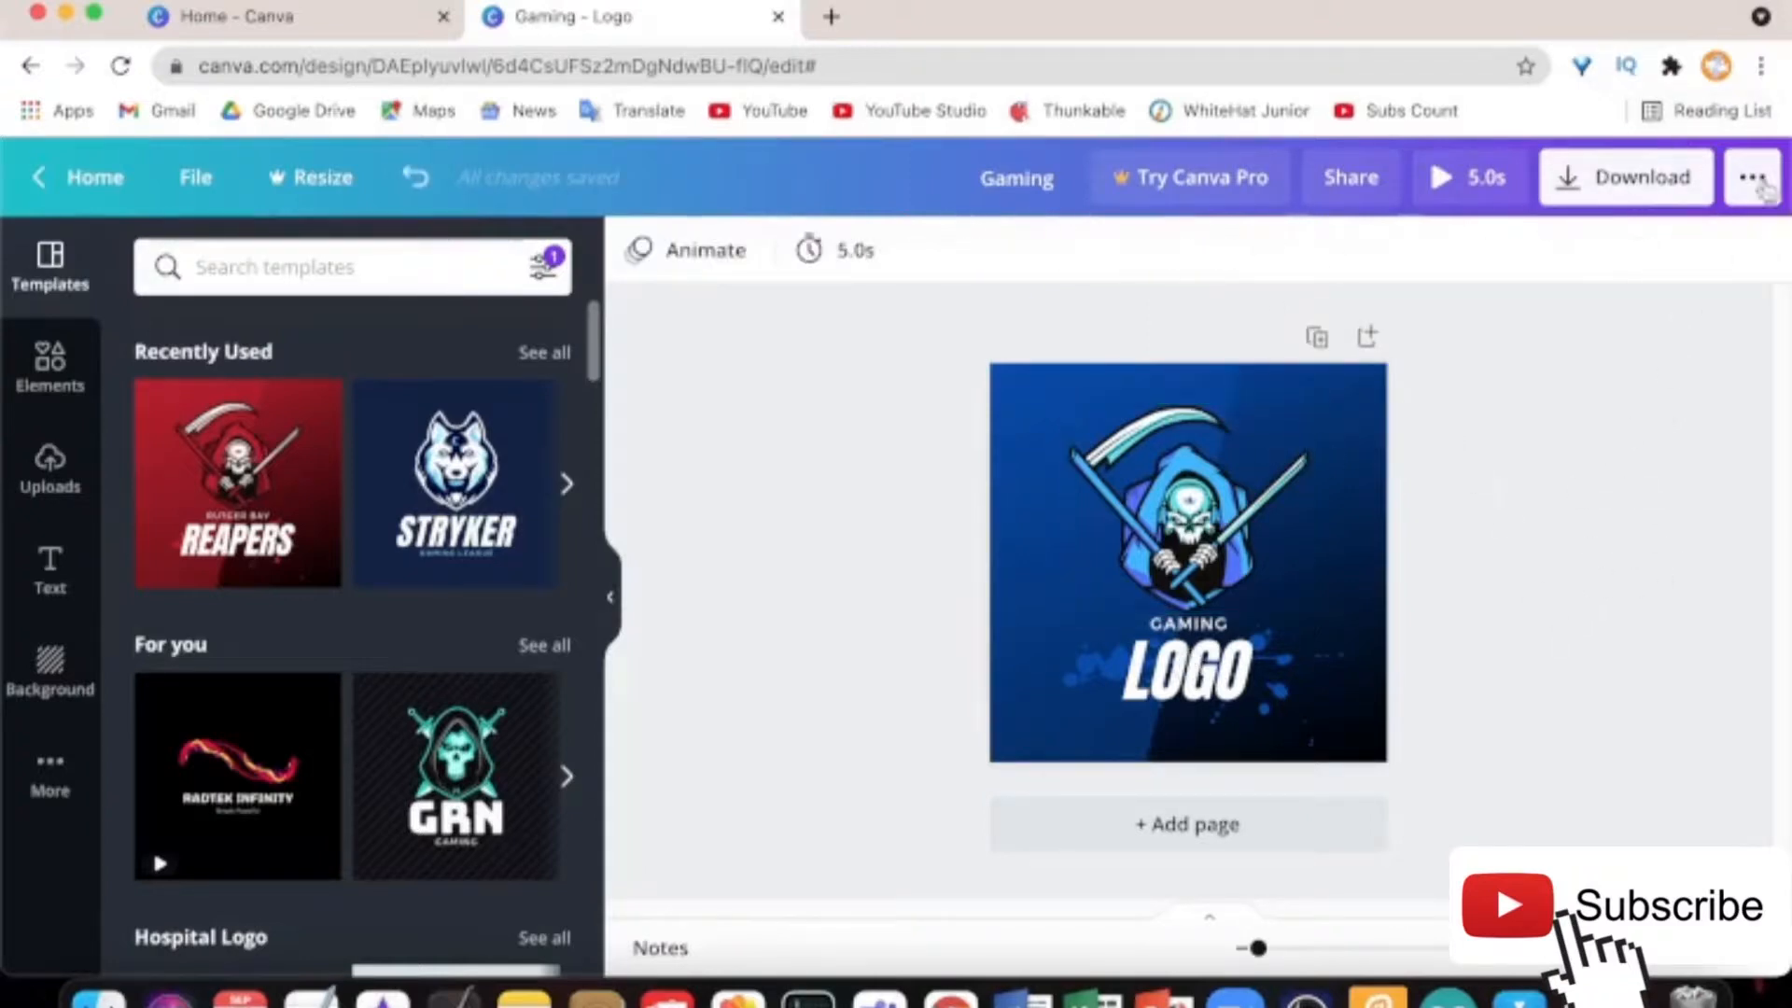
# Present the gaming logo full screen, then exit the presentation
pyautogui.click(1758, 183)
pyautogui.click(1473, 400)
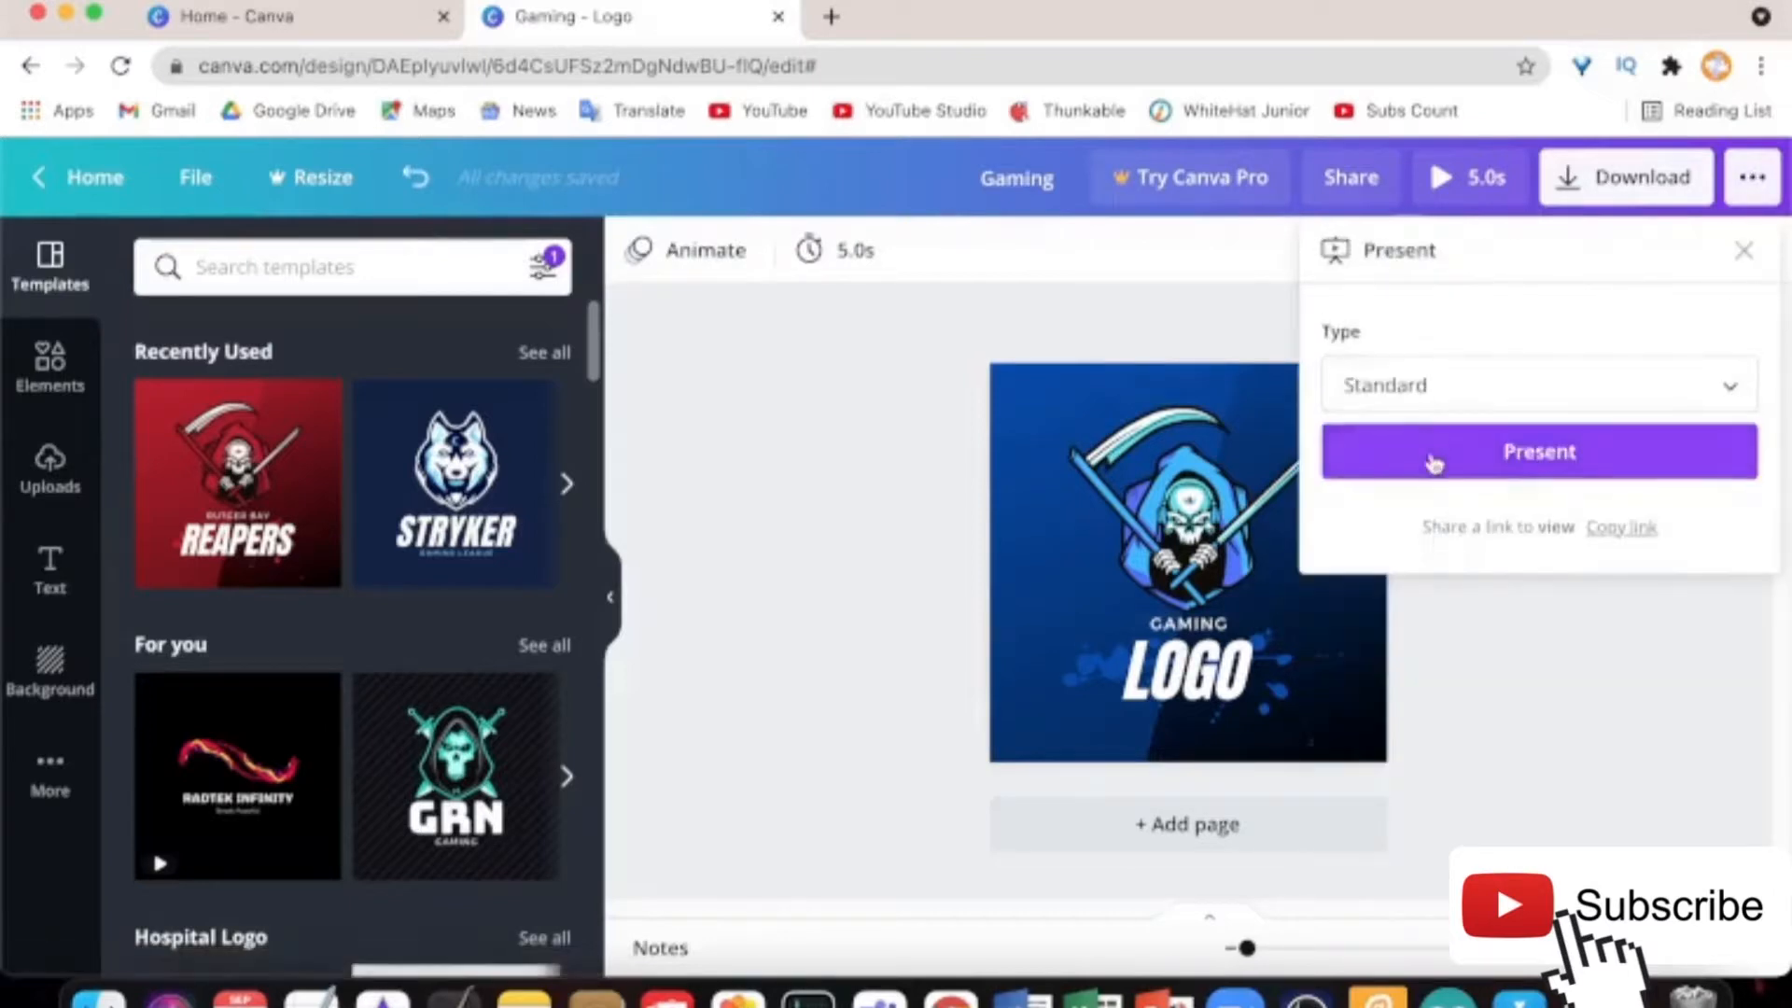
pyautogui.click(1434, 457)
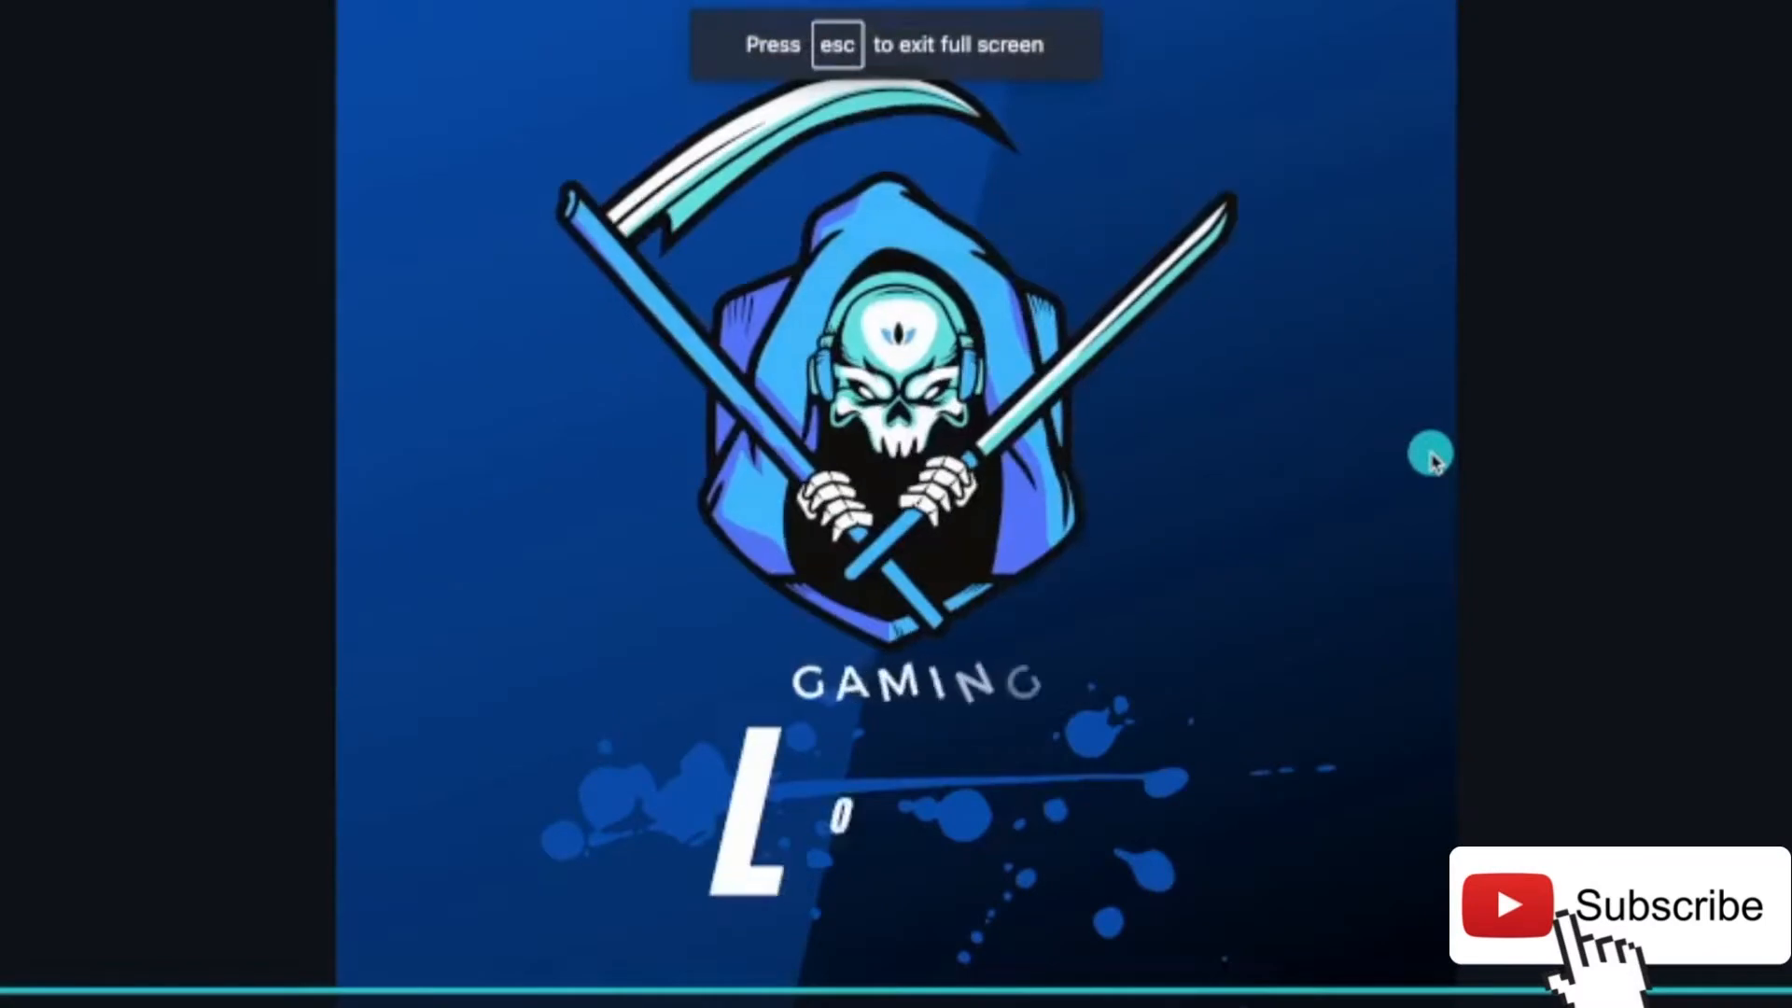
pyautogui.press('Escape')
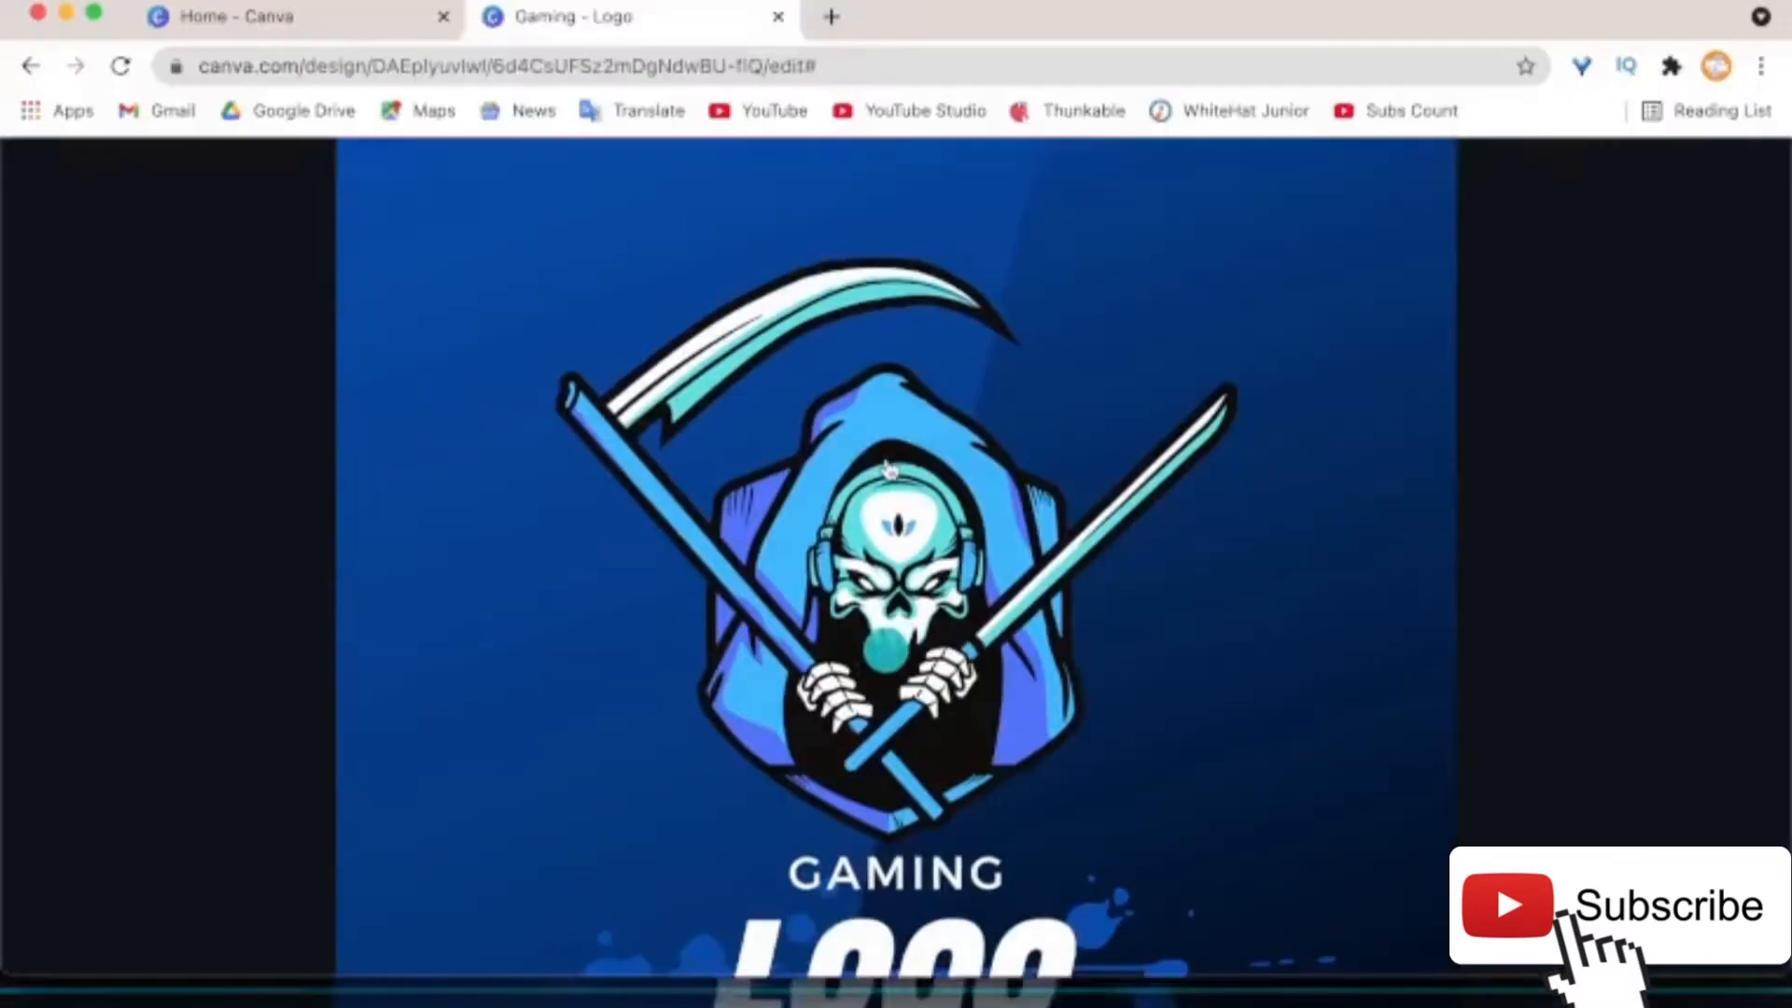
# Follow the reaper graphic's link to YouTube, then close the YouTube and Gaming - Logo tabs
pyautogui.click(889, 468)
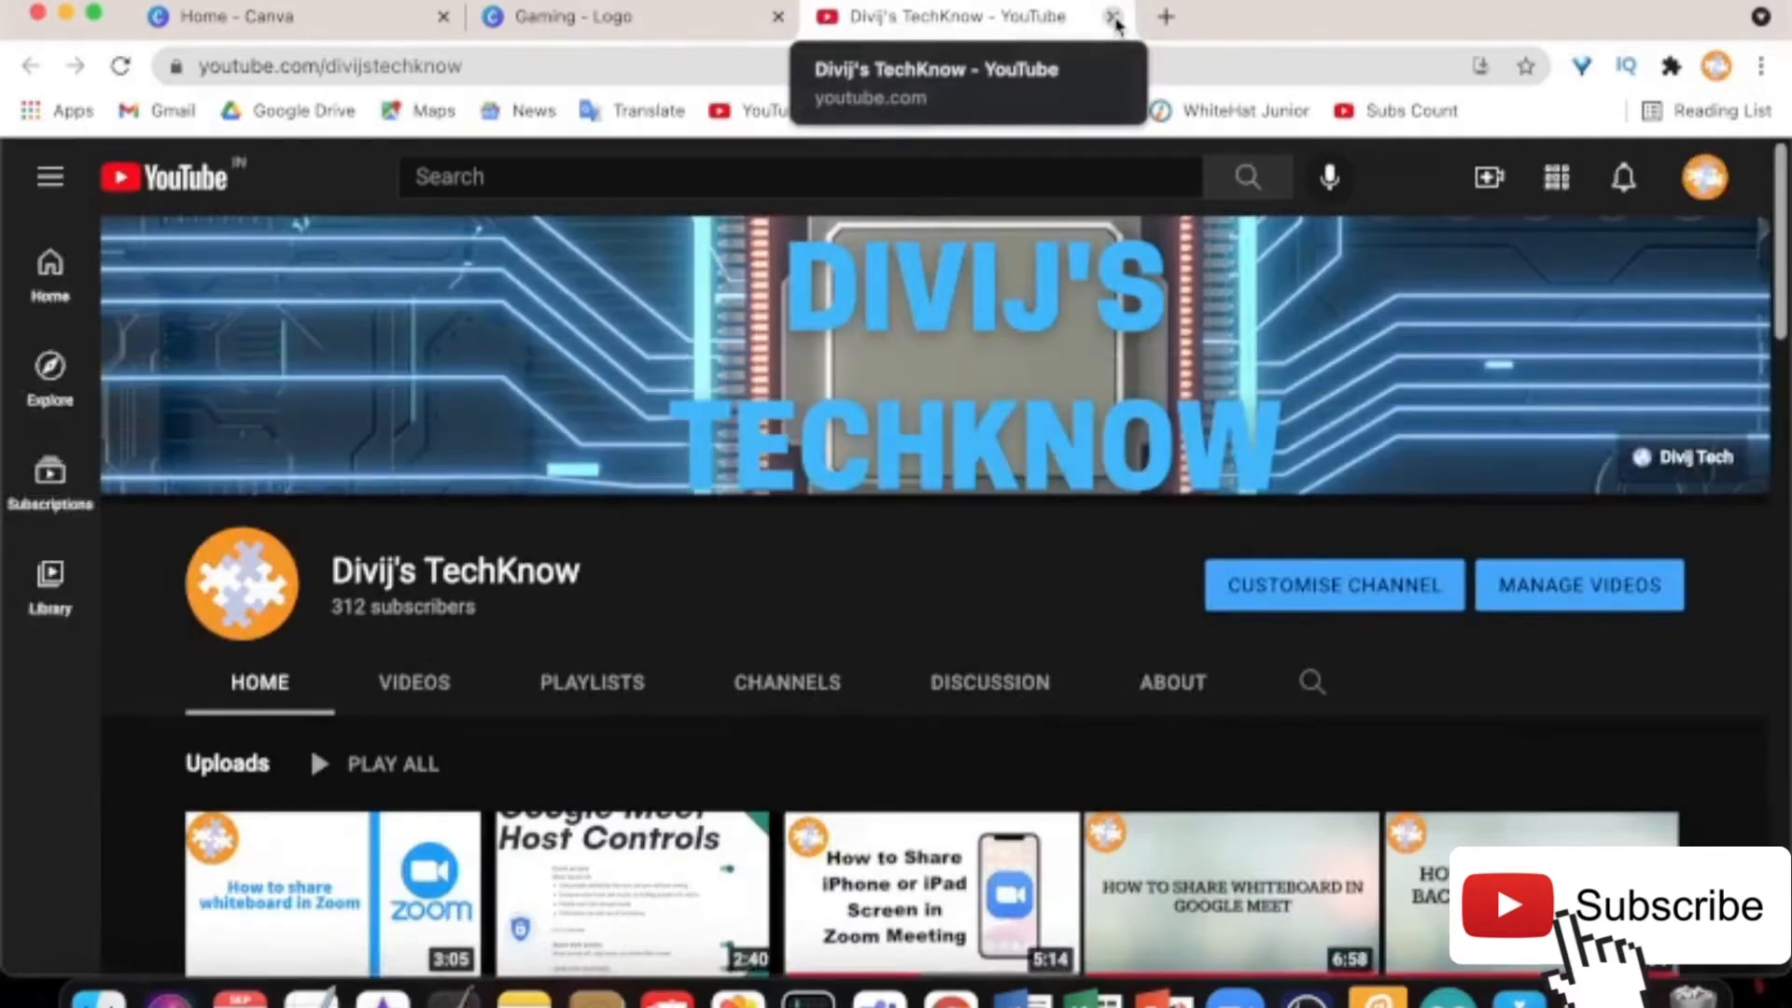
pyautogui.click(1113, 18)
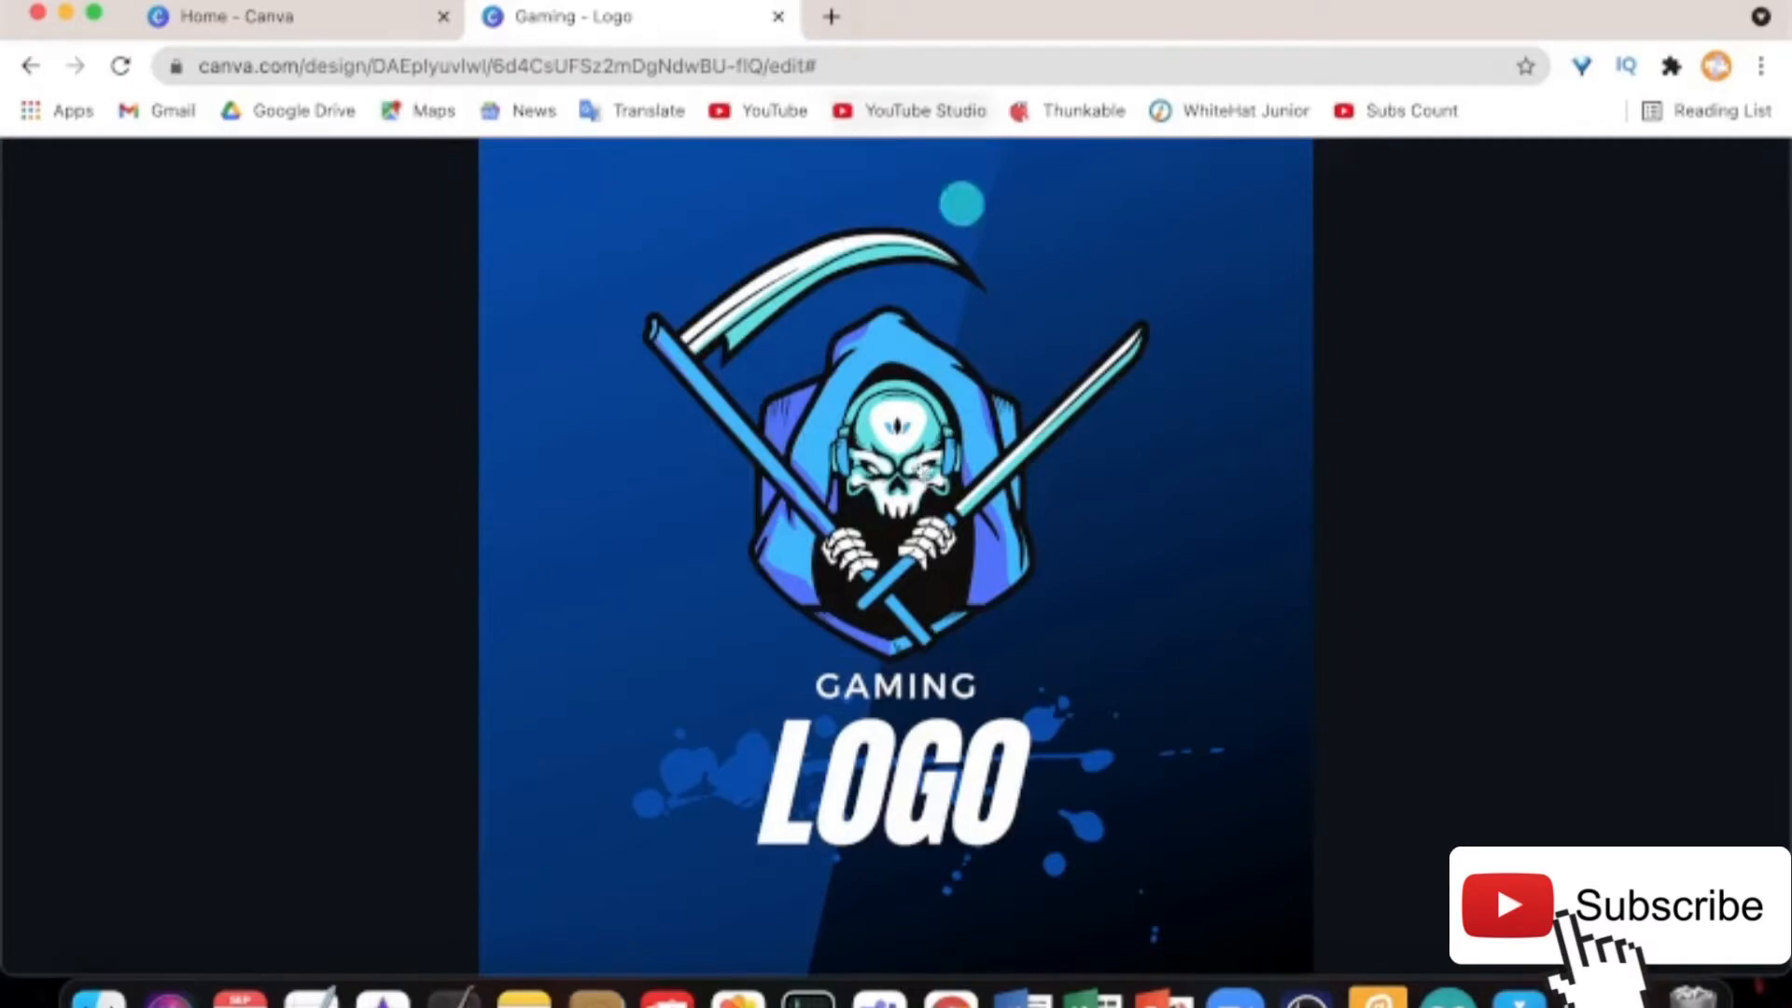
pyautogui.press('super+w')
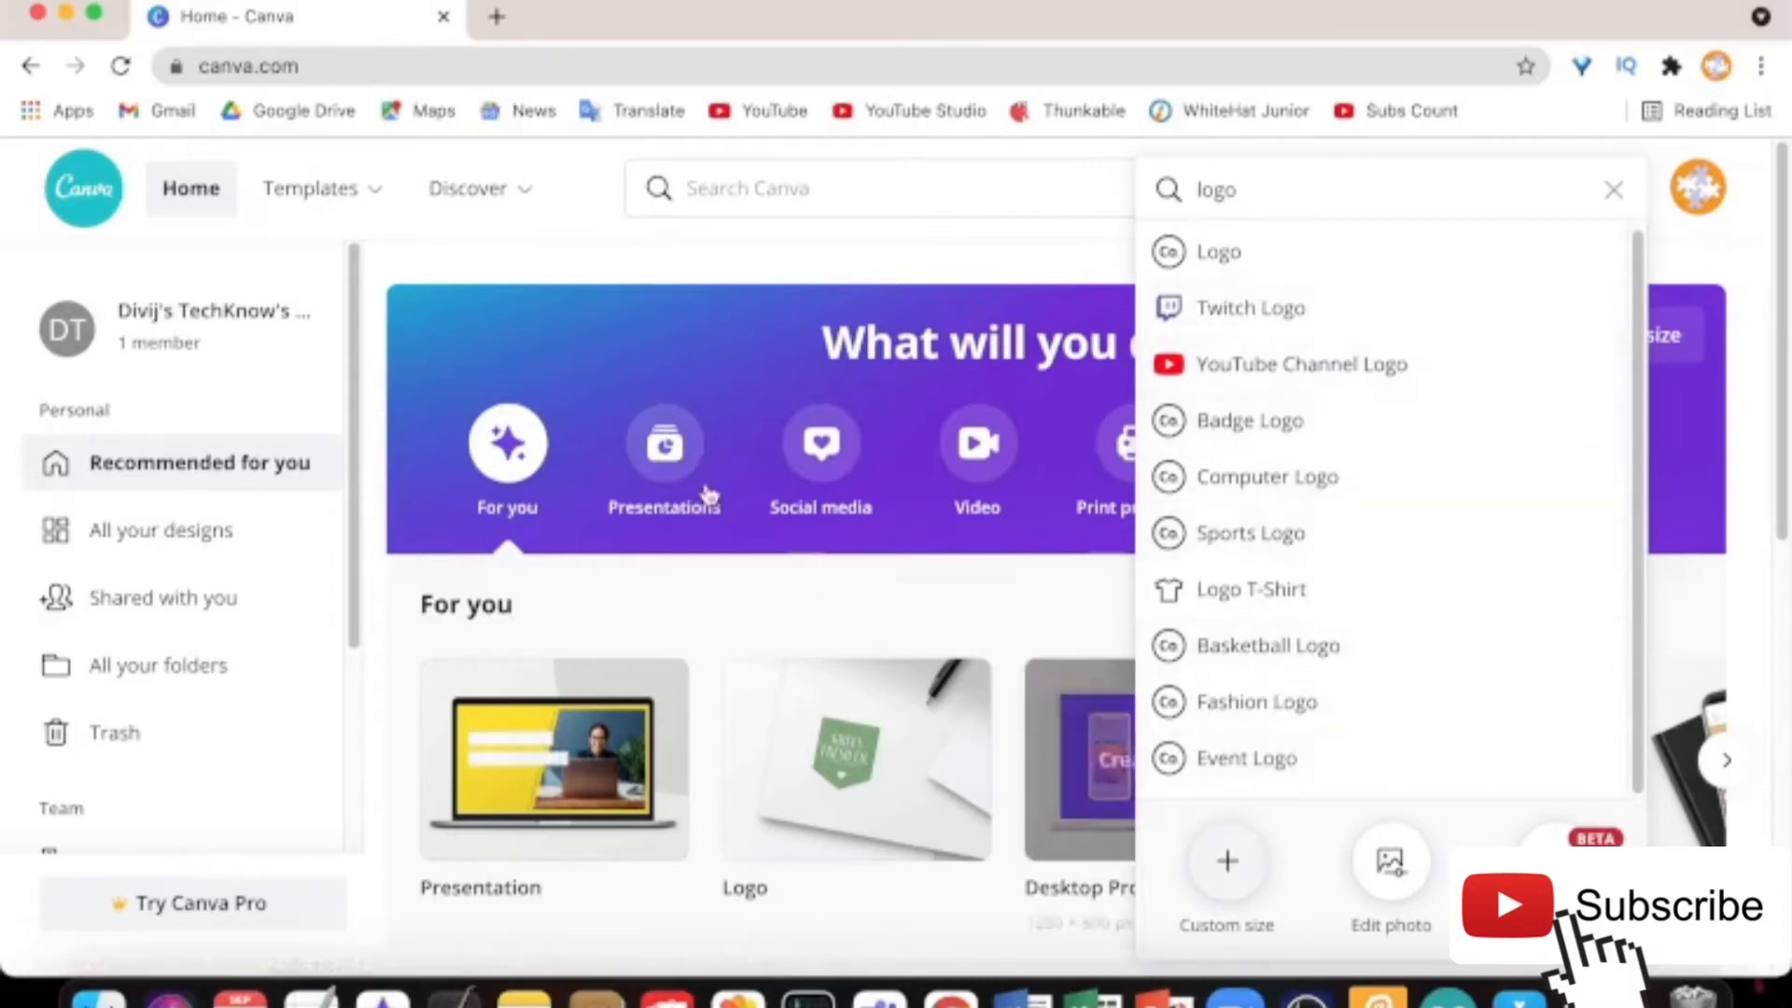
# Close the logo search suggestions to reveal the home page's design categories
pyautogui.click(709, 567)
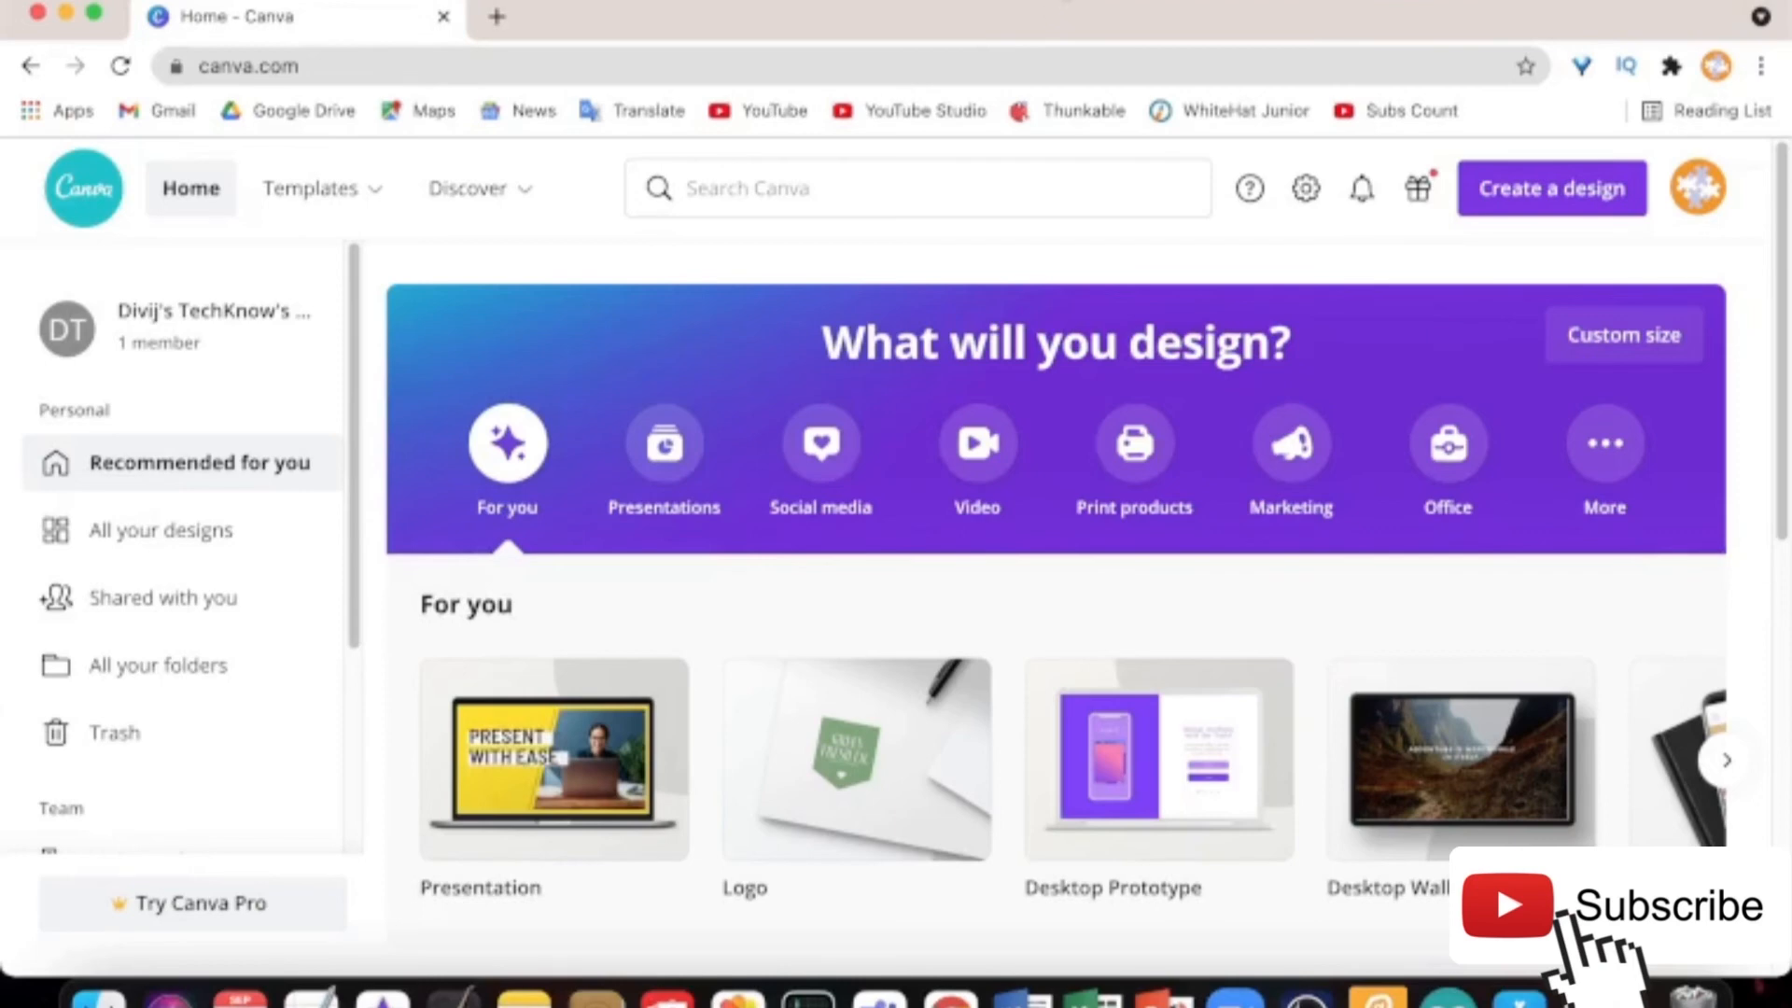
pyautogui.click(1064, 0)
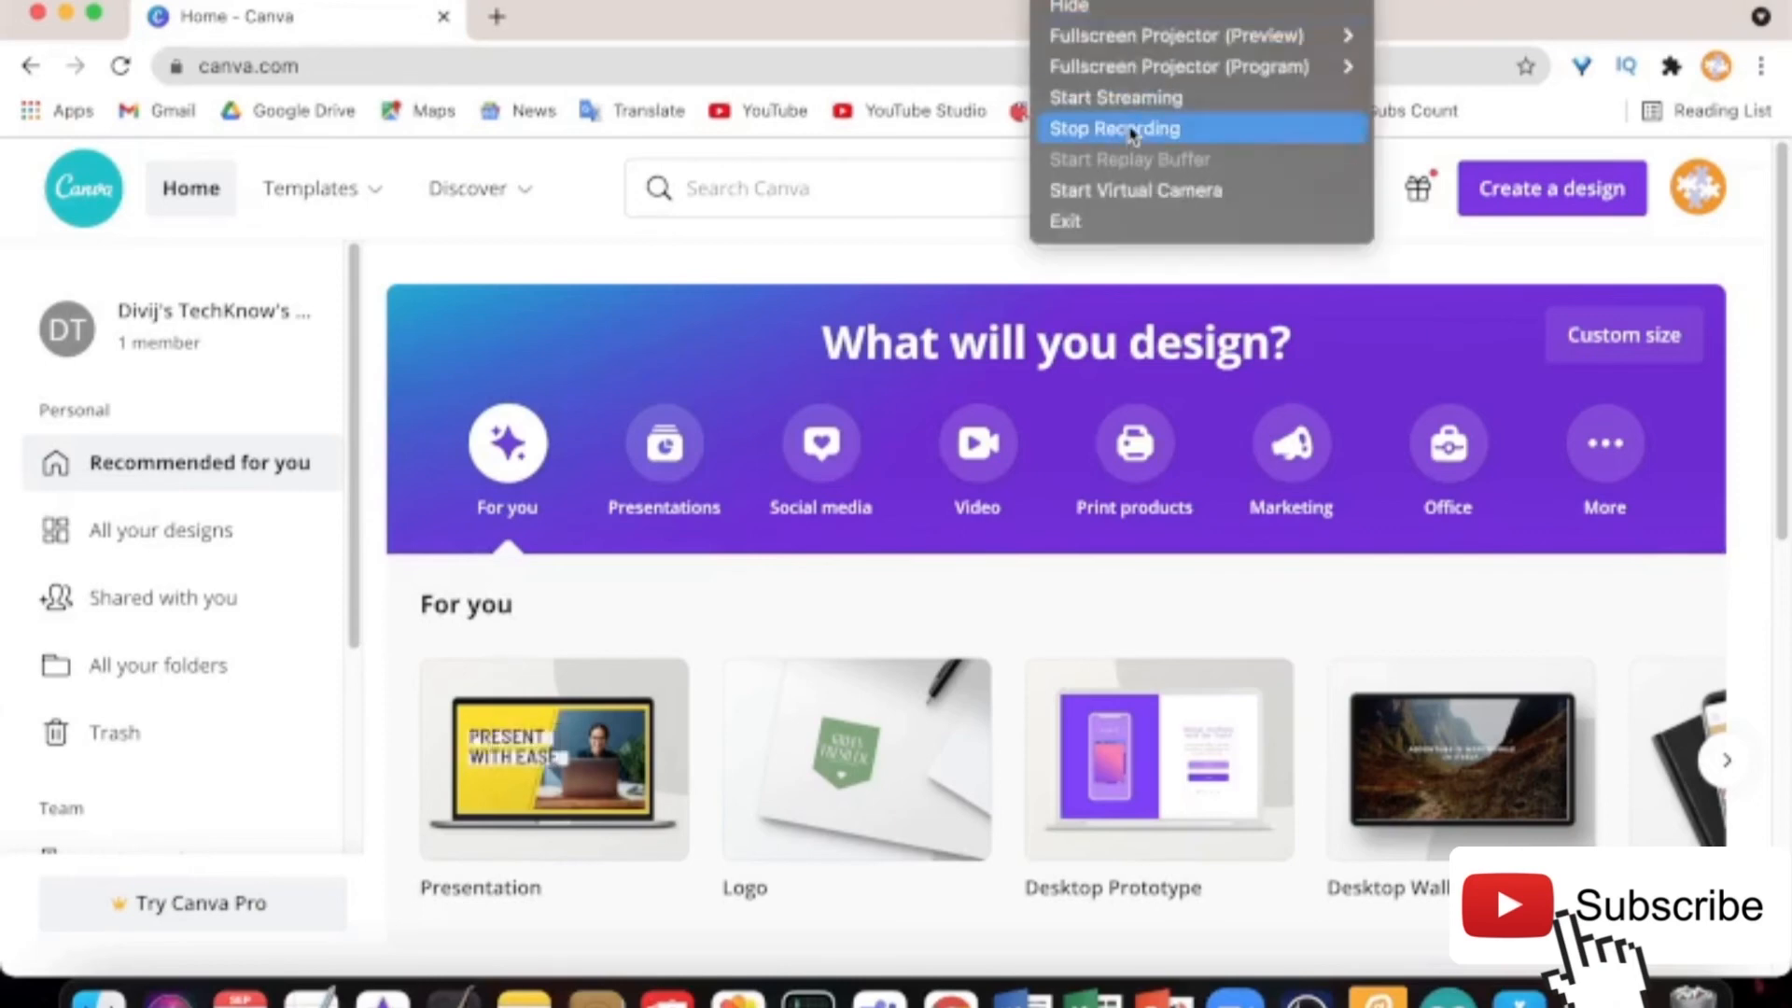